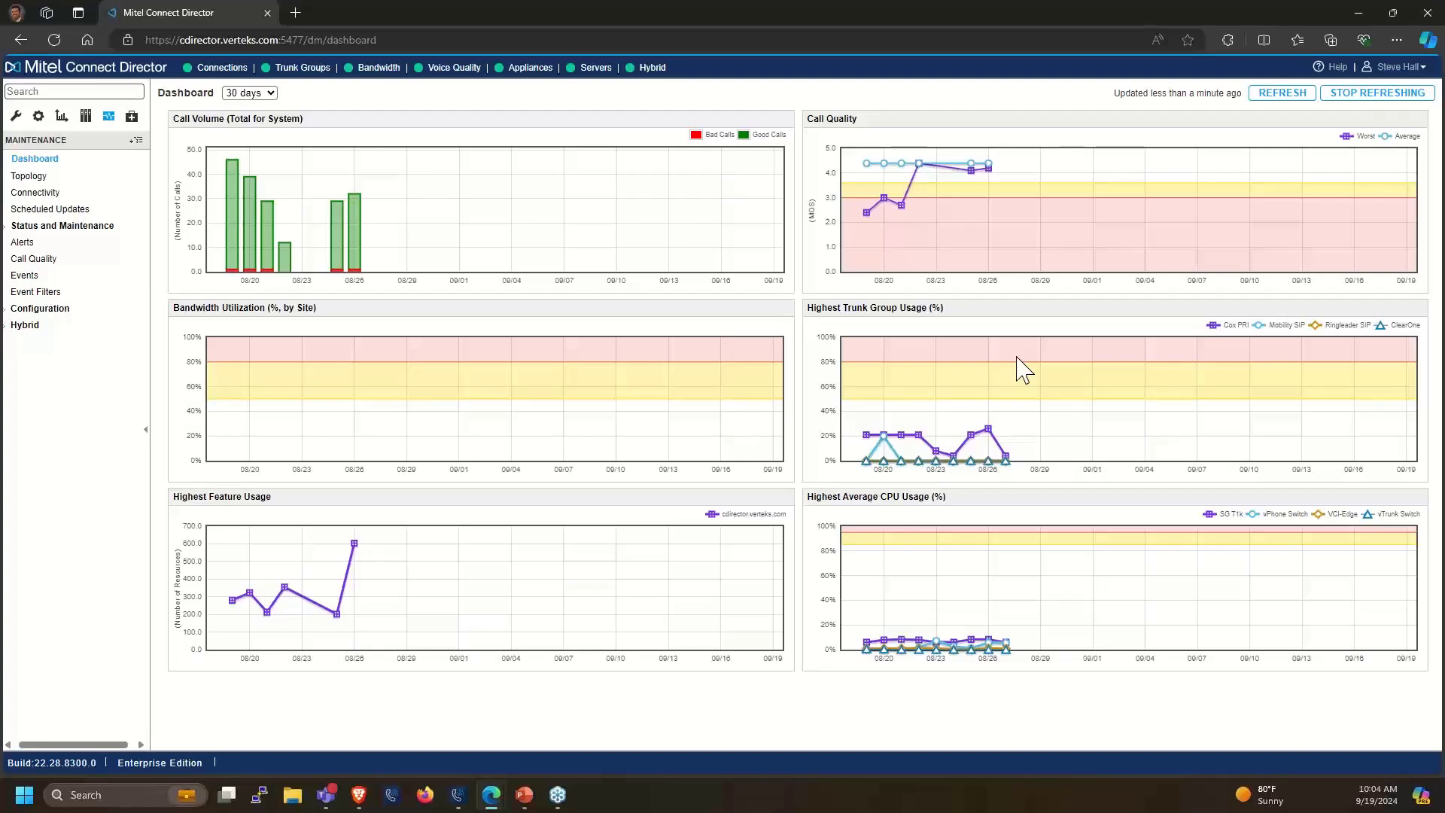
# Log back in with the saved username autofill entry to return to the maintenance Dashboard
pyautogui.click(70, 195)
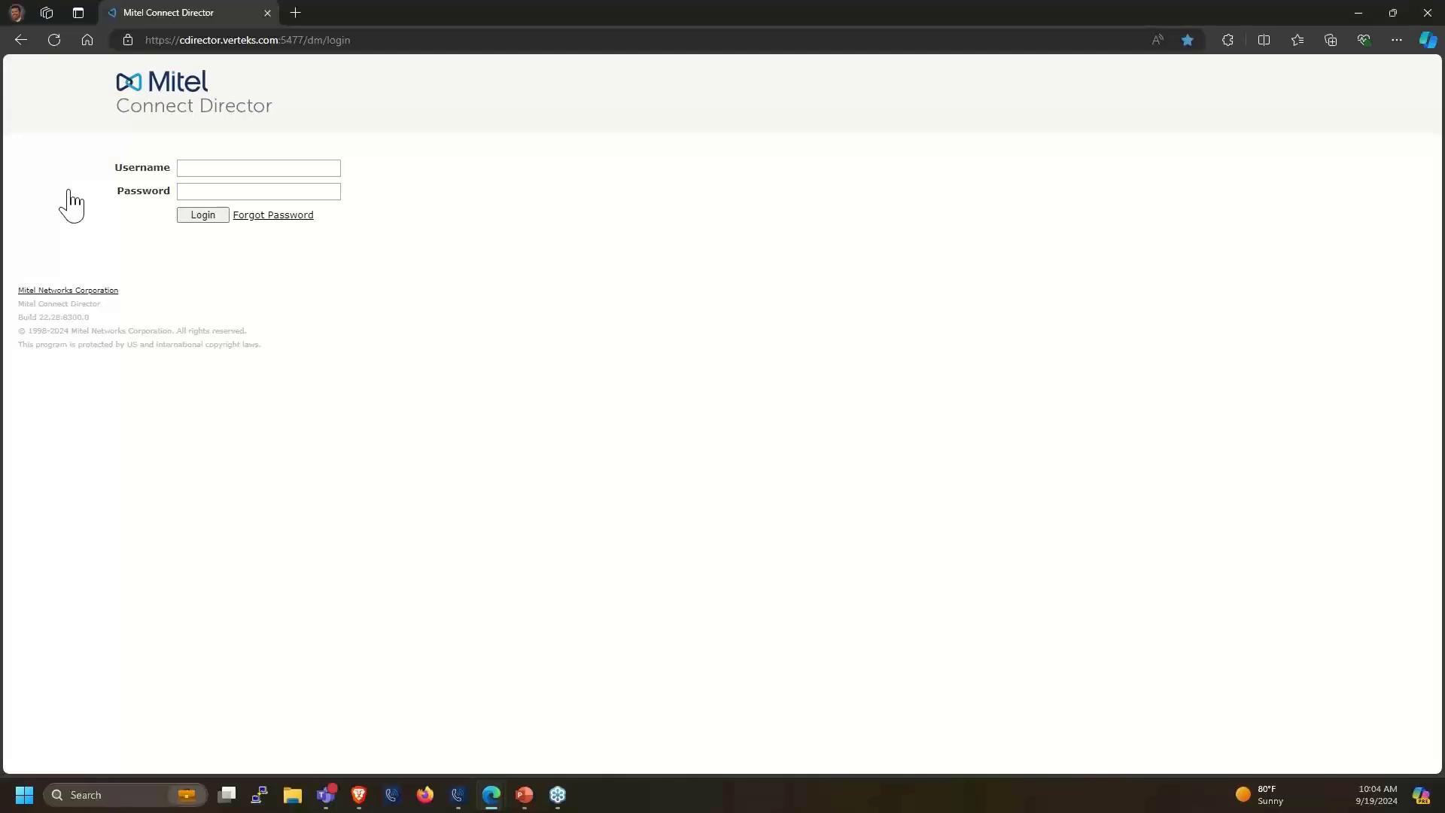
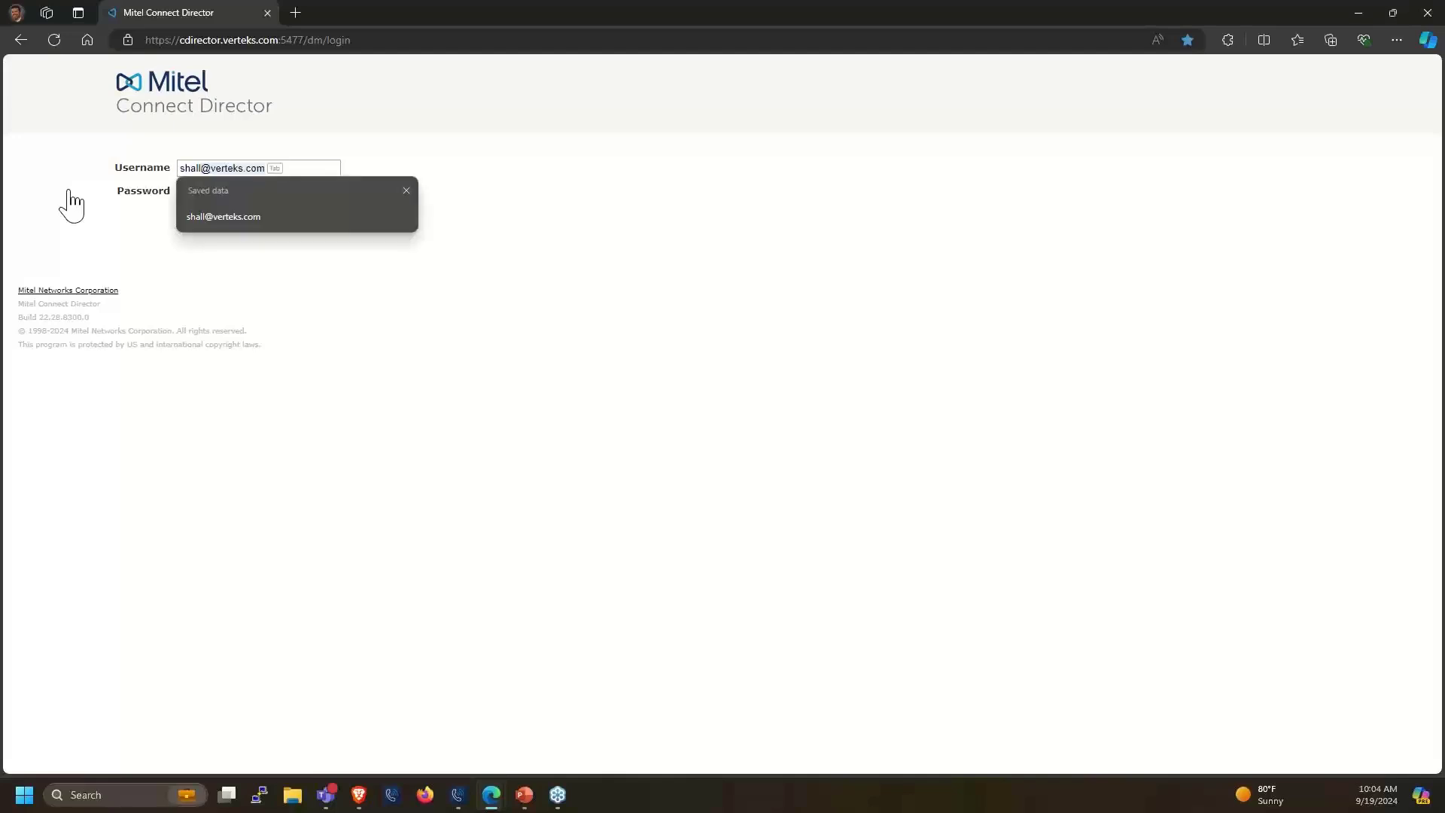
pyautogui.press('Return')
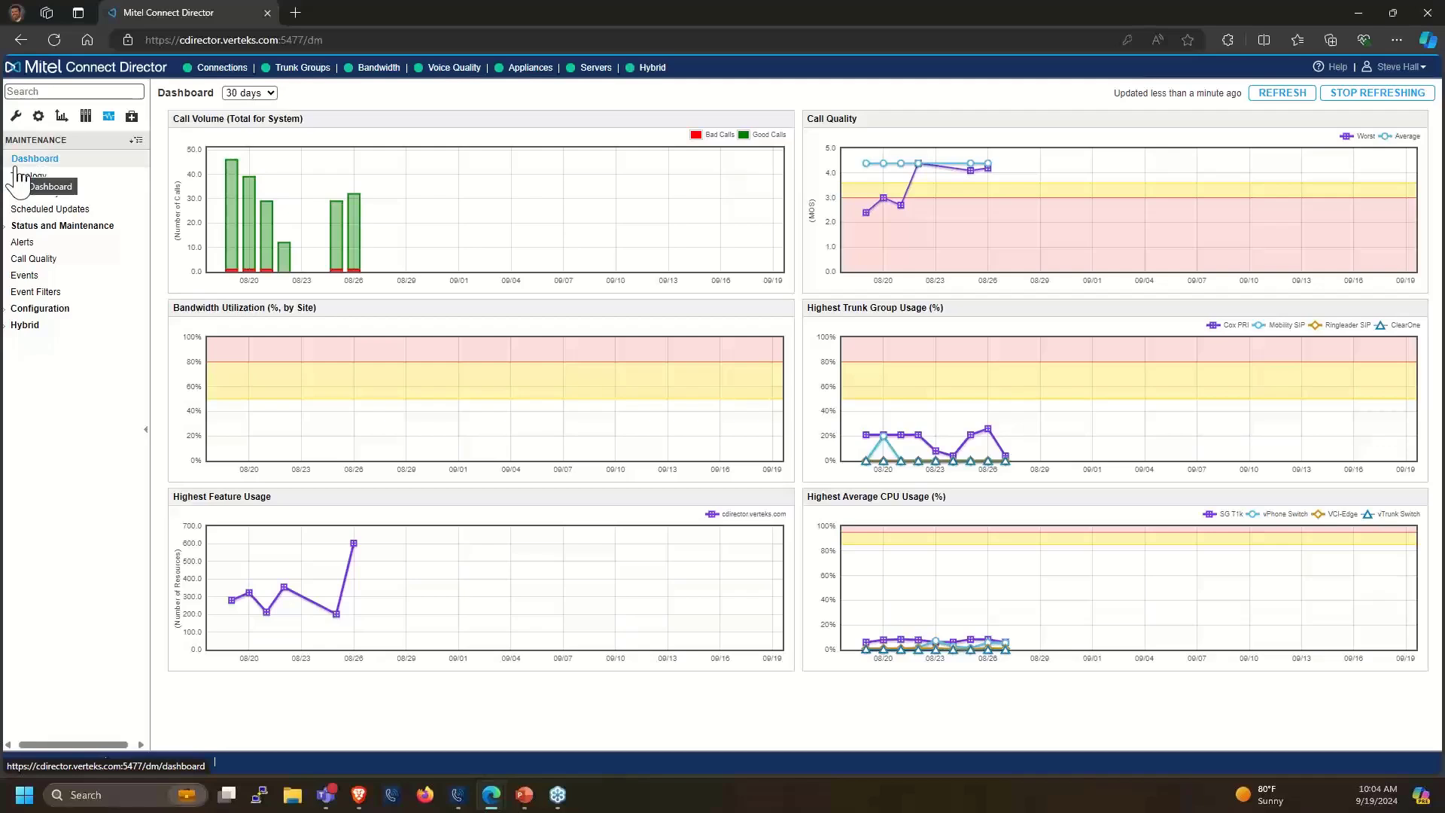
# Open the Connectivity matrix of six Headquarters switches and briefly highlight the vTrunk Switch name
pyautogui.click(22, 196)
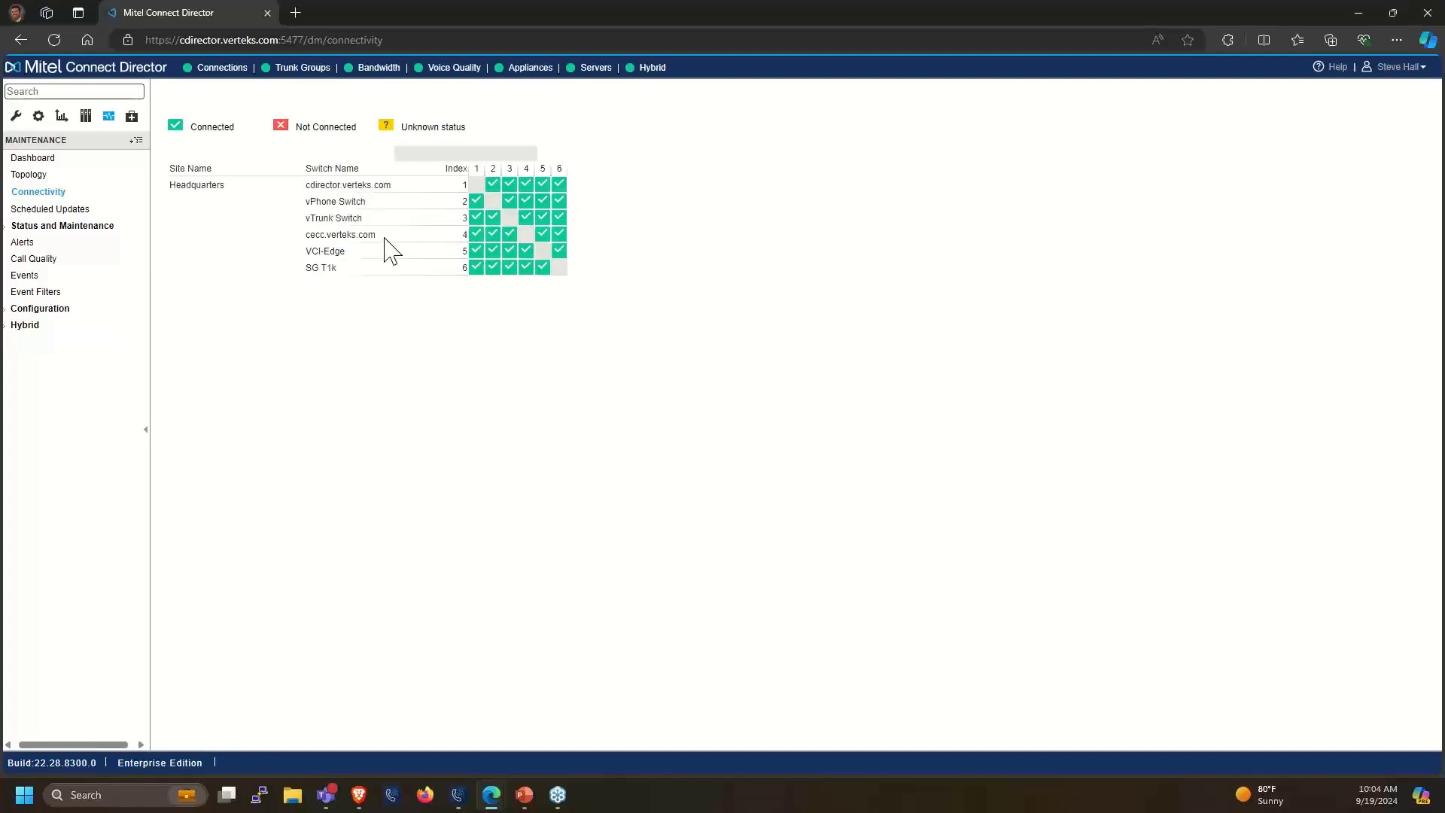
pyautogui.moveTo(315, 219); pyautogui.dragTo(467, 223)
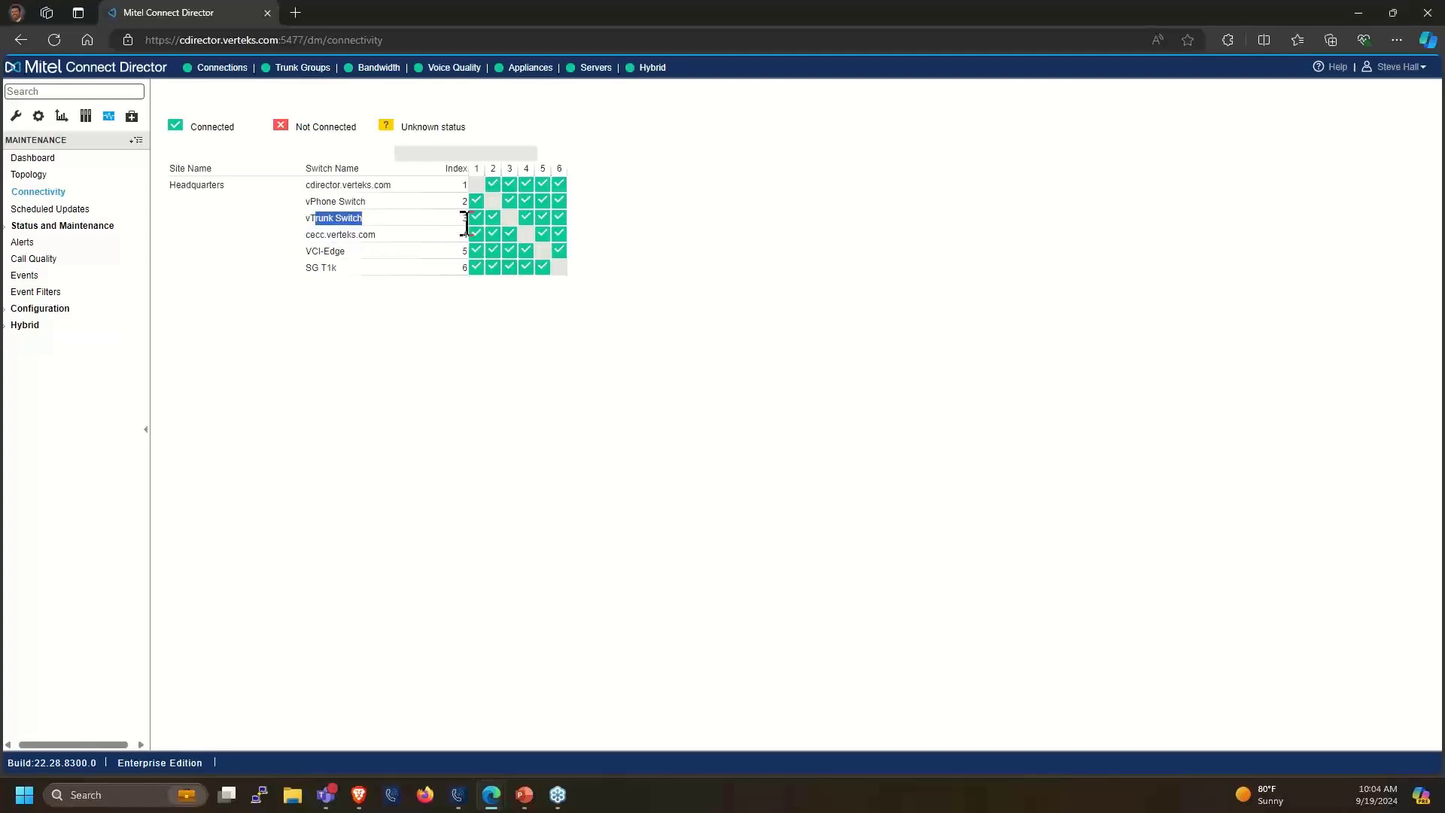
pyautogui.click(664, 196)
# Expand Status and Maintenance and show Appliances, listing the six Headquarters appliances
pyautogui.click(33, 230)
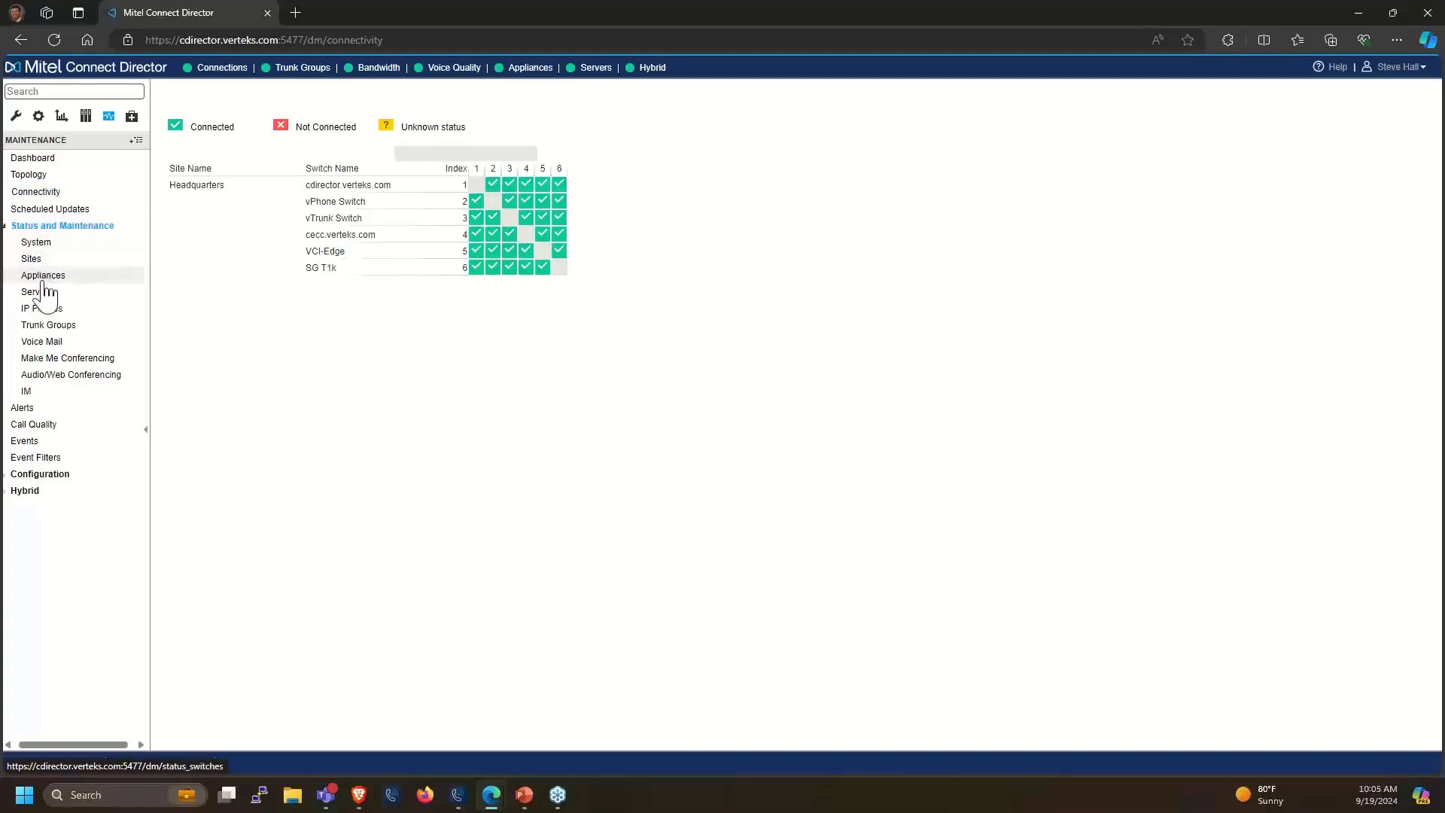
pyautogui.click(44, 275)
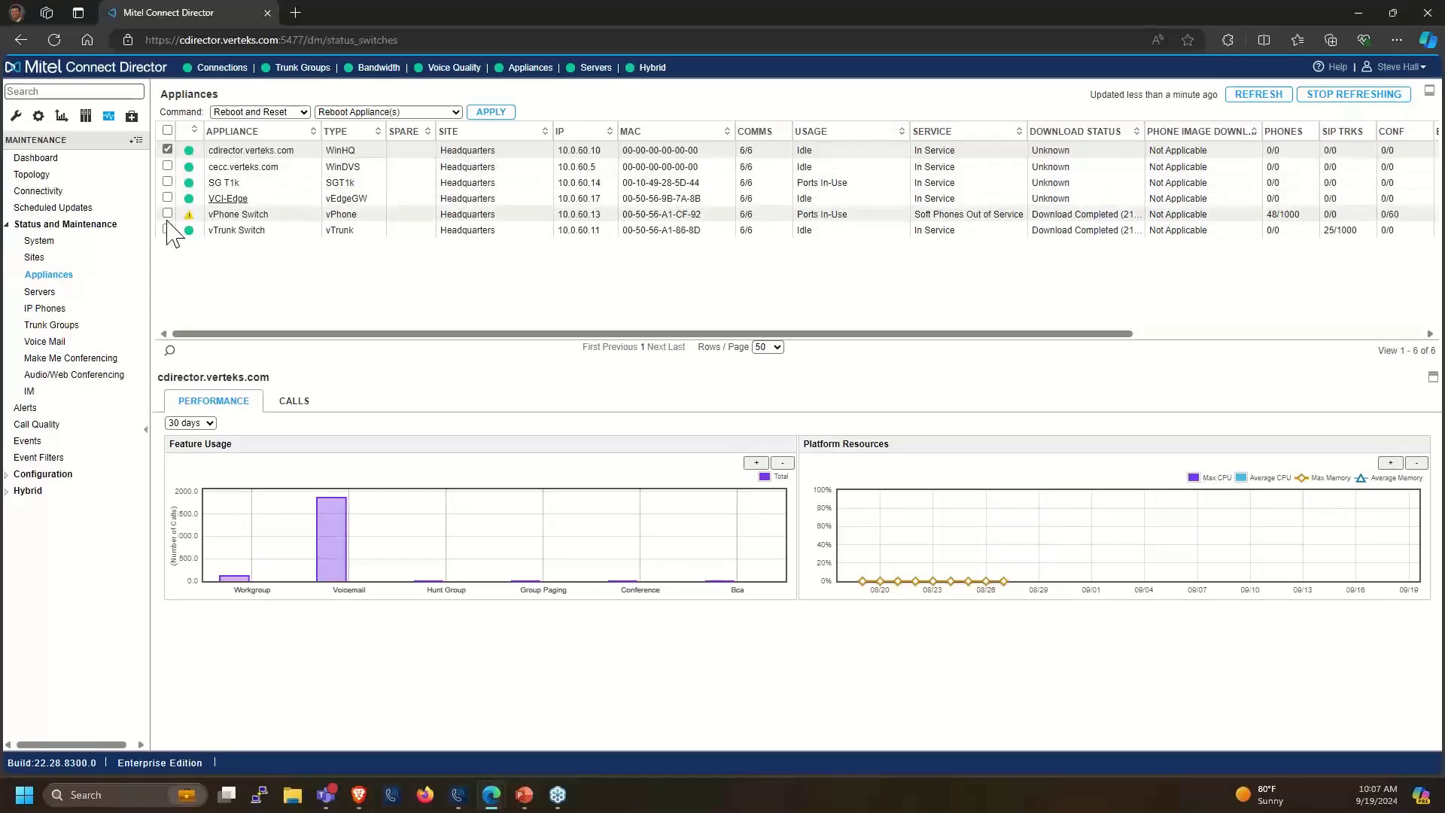
# Sort IP Phones by status descending to surface warning phones, then view Servers status
pyautogui.click(31, 312)
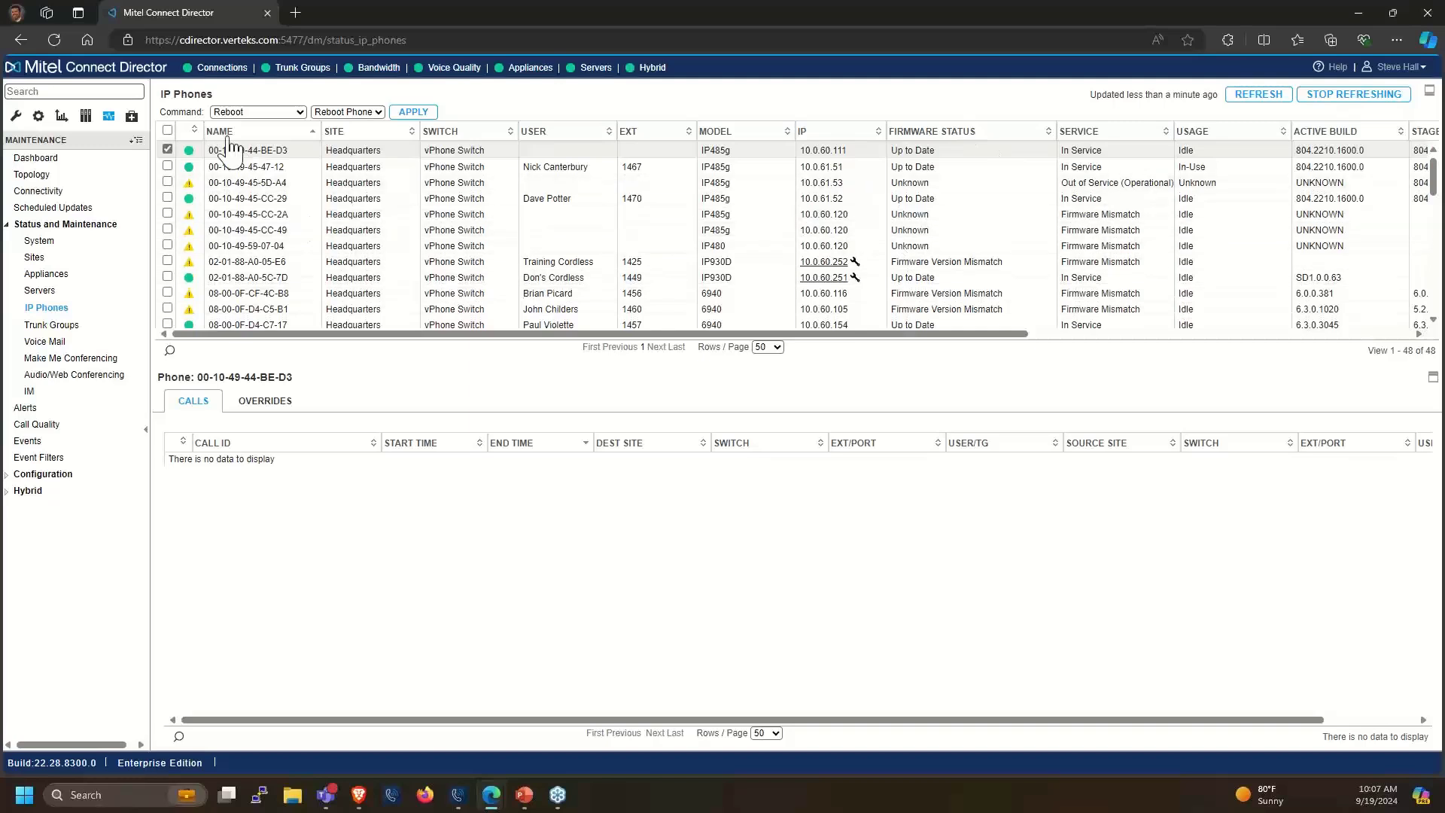
pyautogui.click(195, 132)
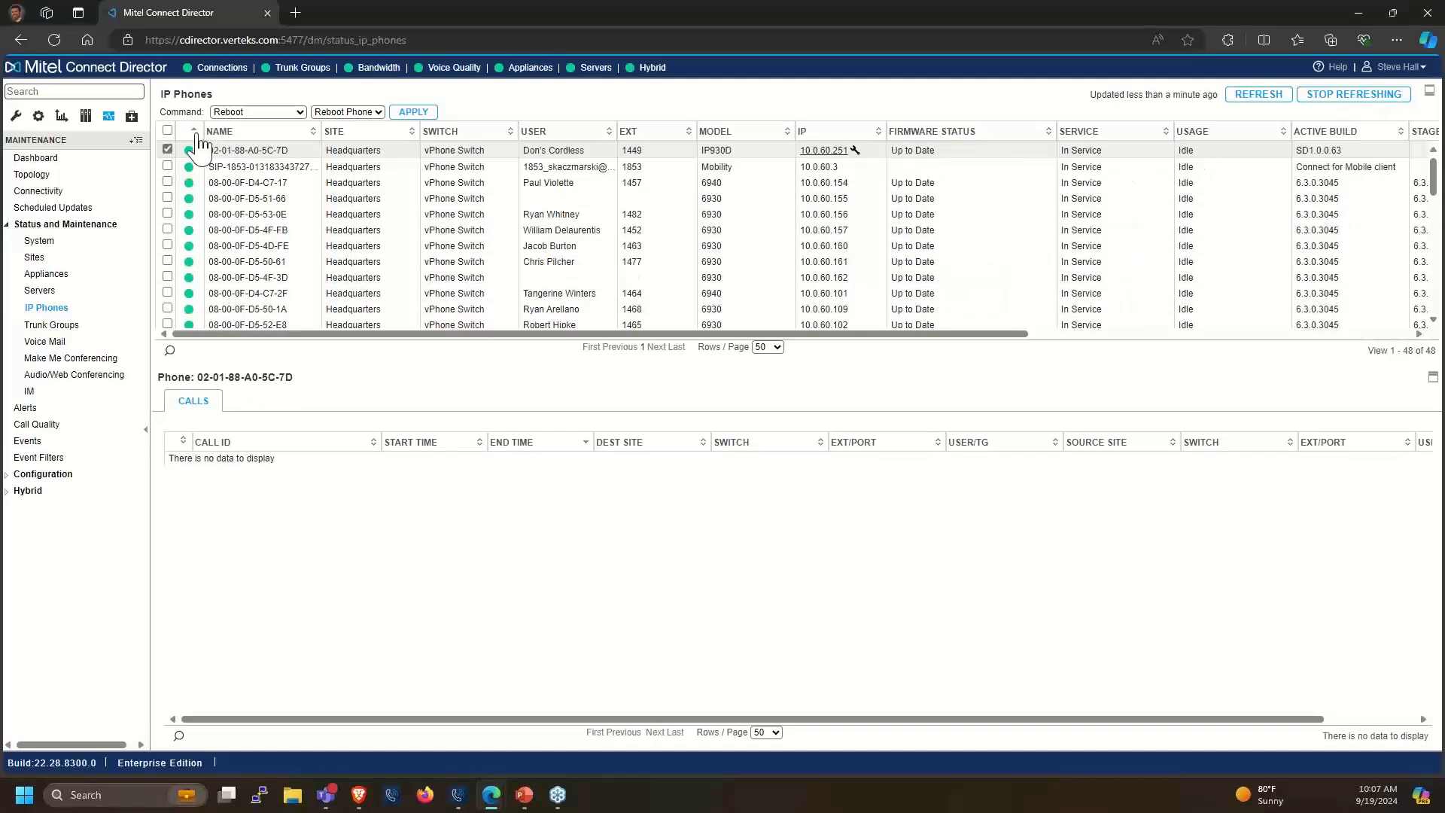
pyautogui.click(195, 132)
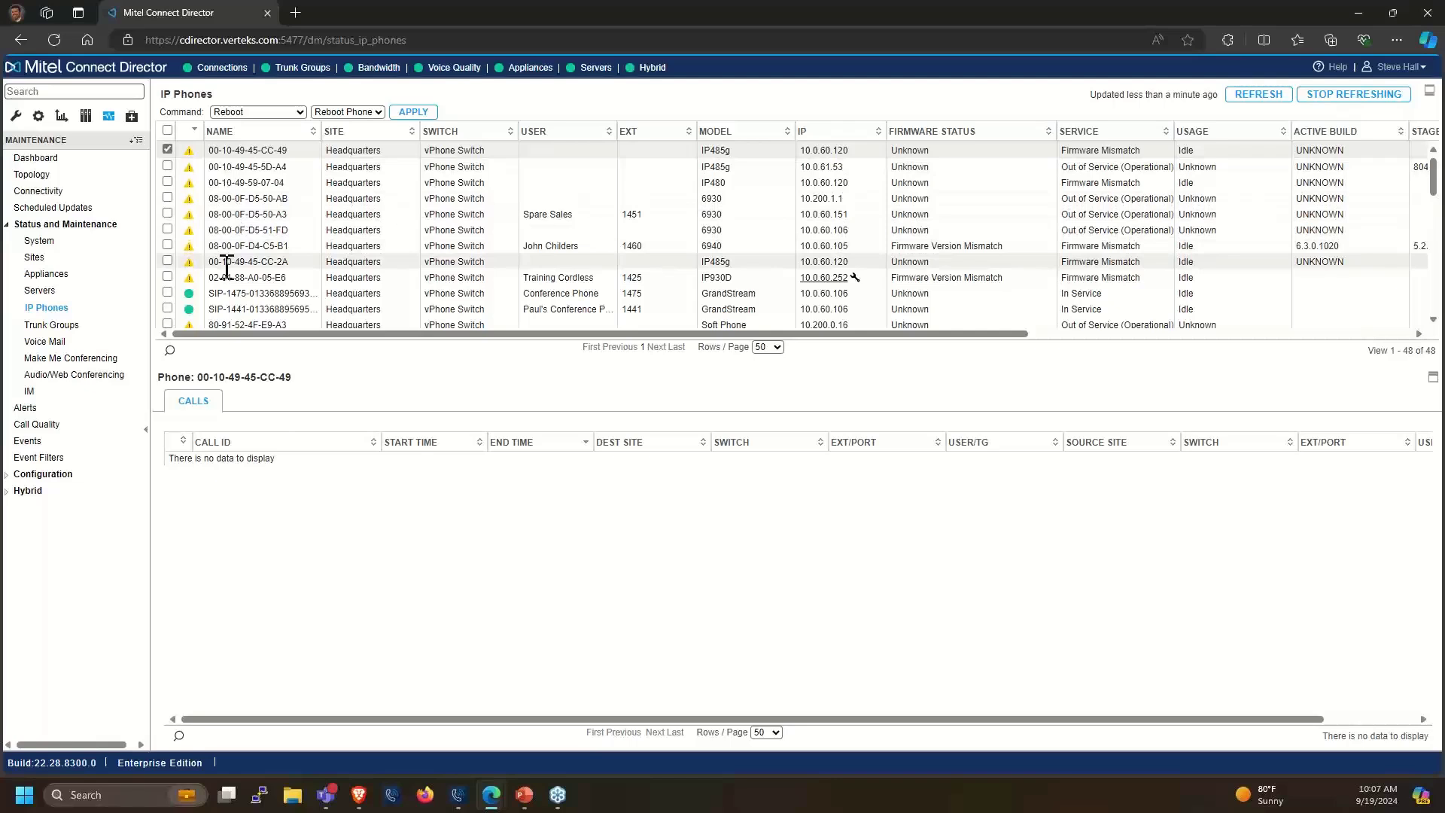
pyautogui.scroll(-2, 226, 265)
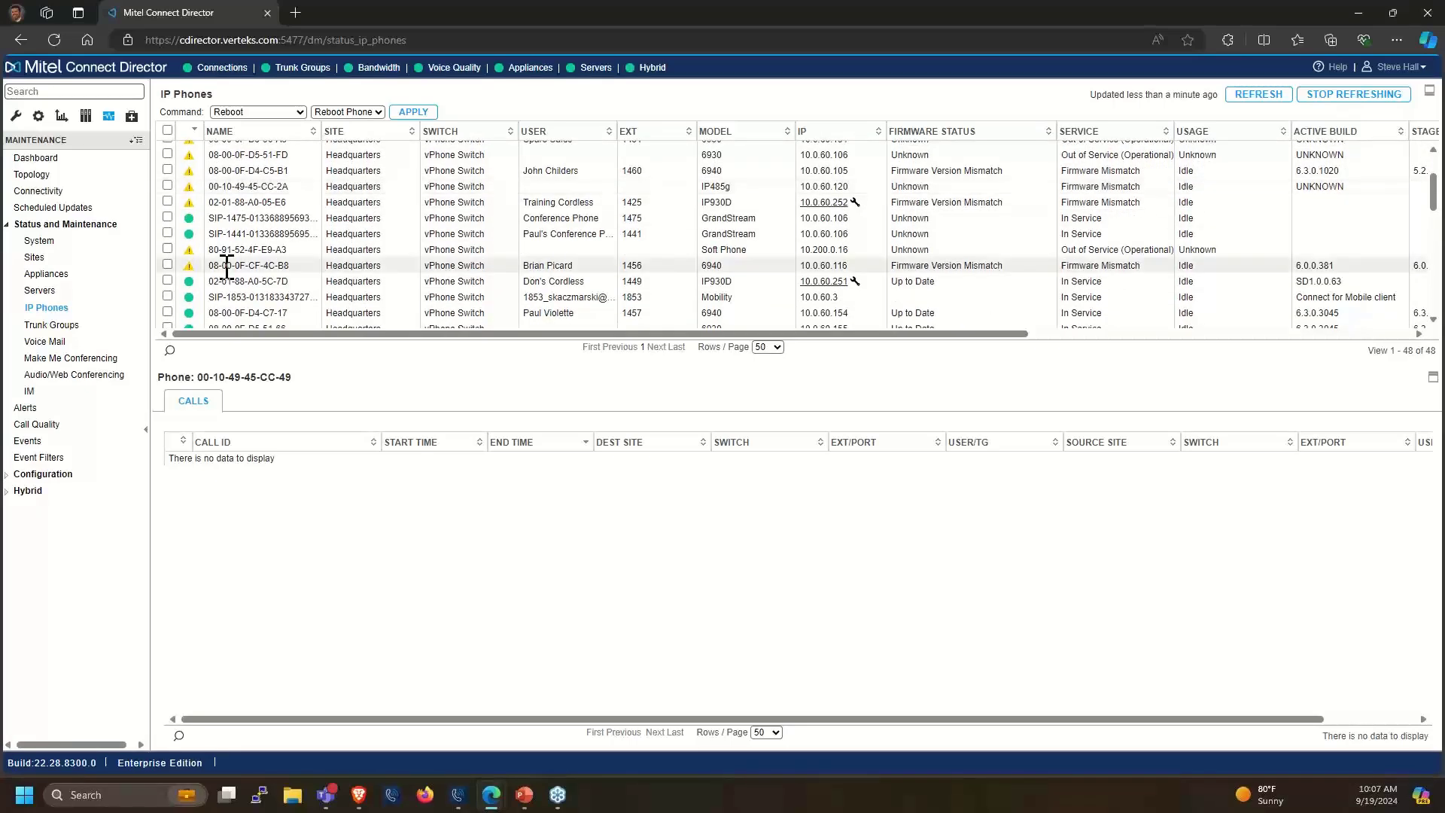
pyautogui.scroll(-8, 226, 265)
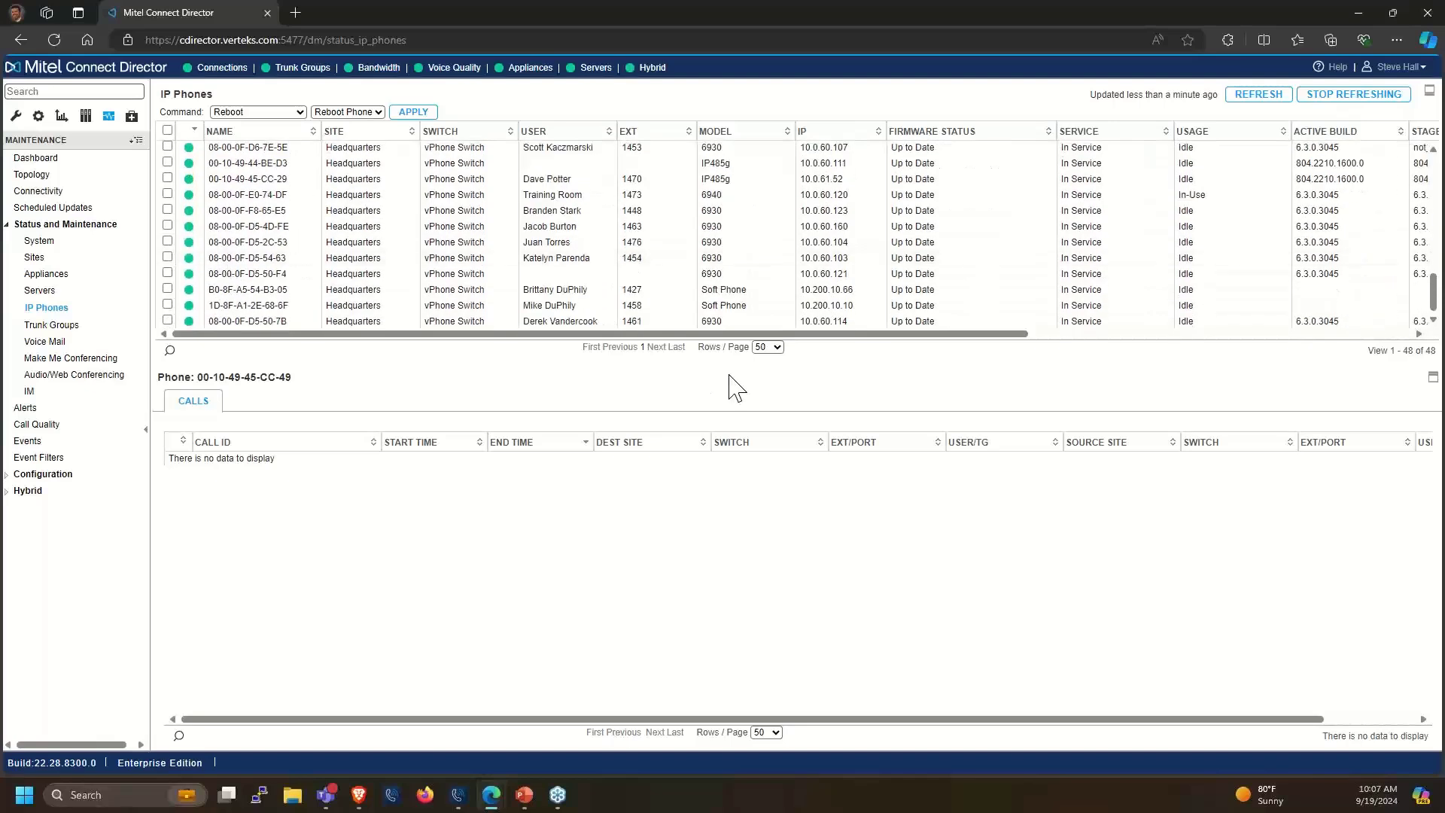
pyautogui.scroll(10, 412, 246)
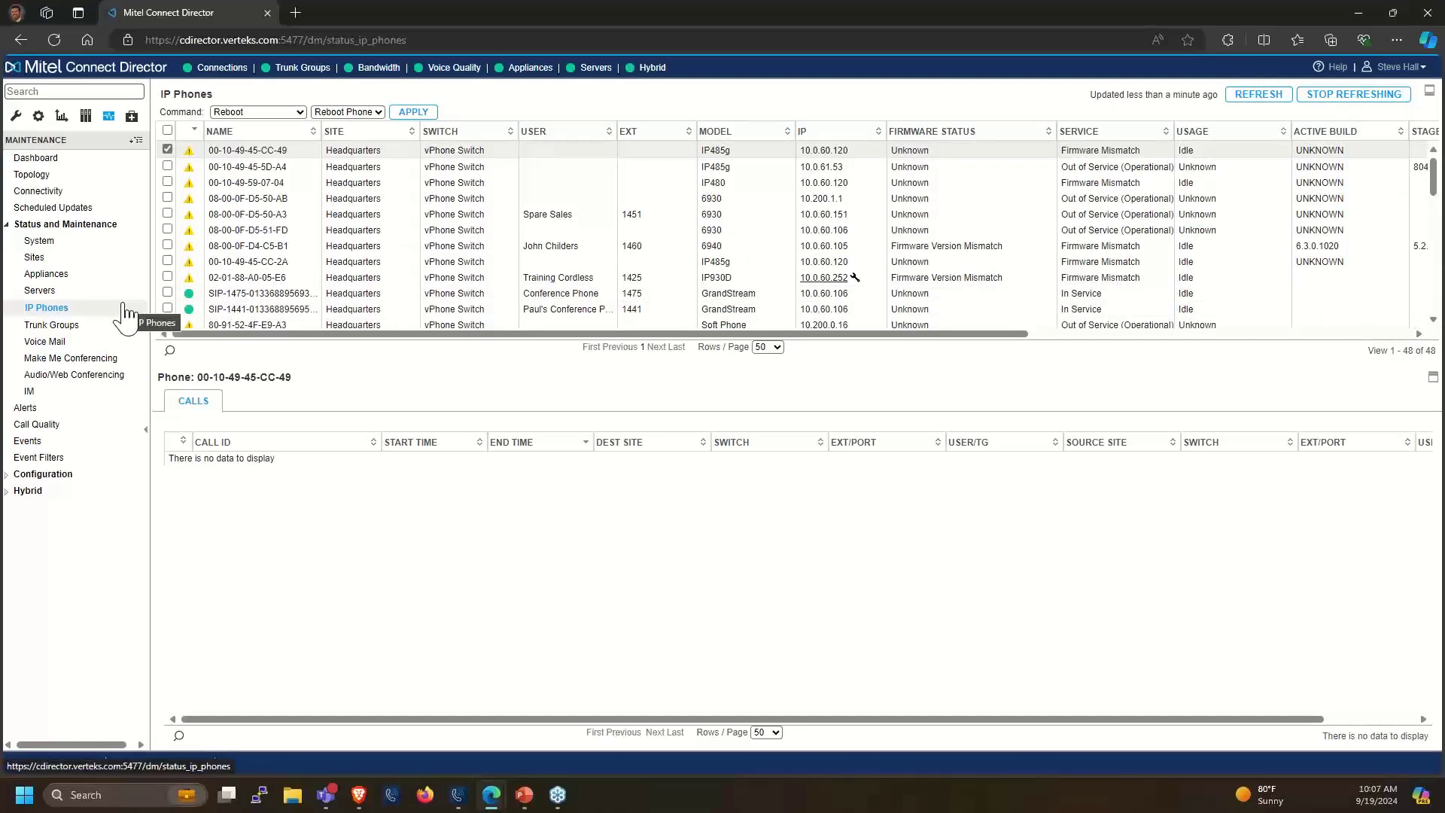
pyautogui.click(41, 292)
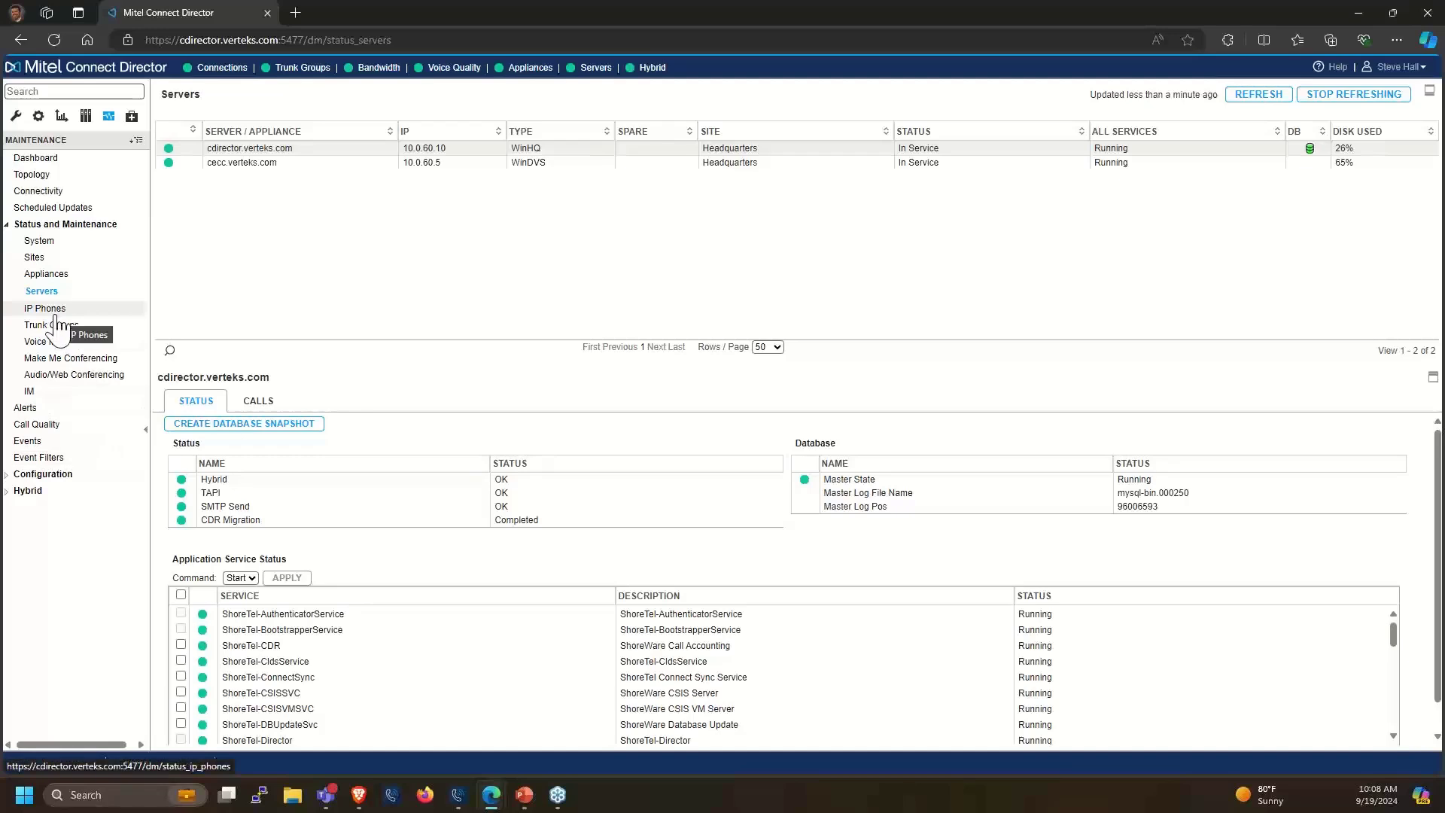
# View the Trunk Groups status page, then move on to Voice Mail status
pyautogui.click(49, 325)
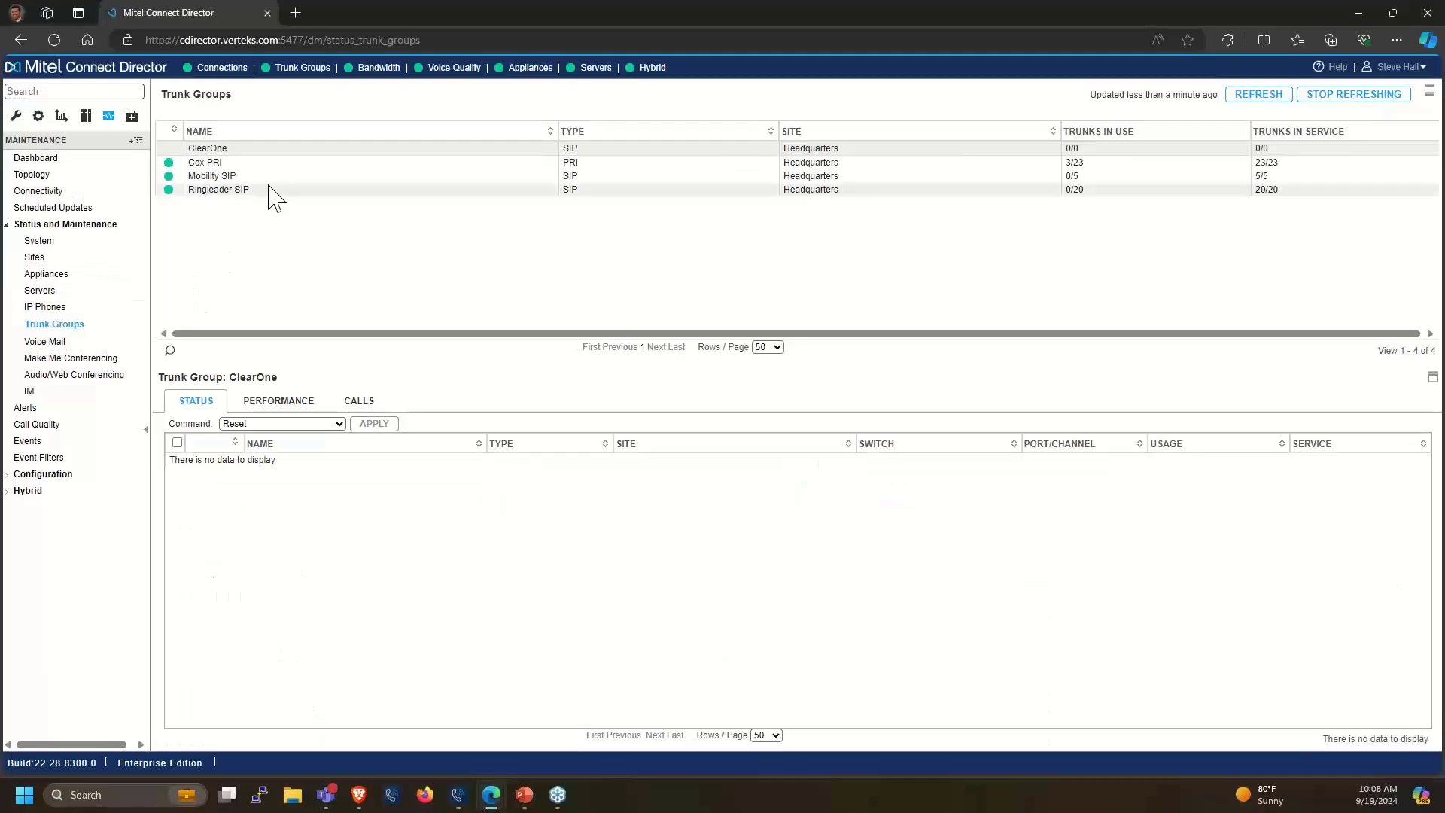
pyautogui.click(60, 345)
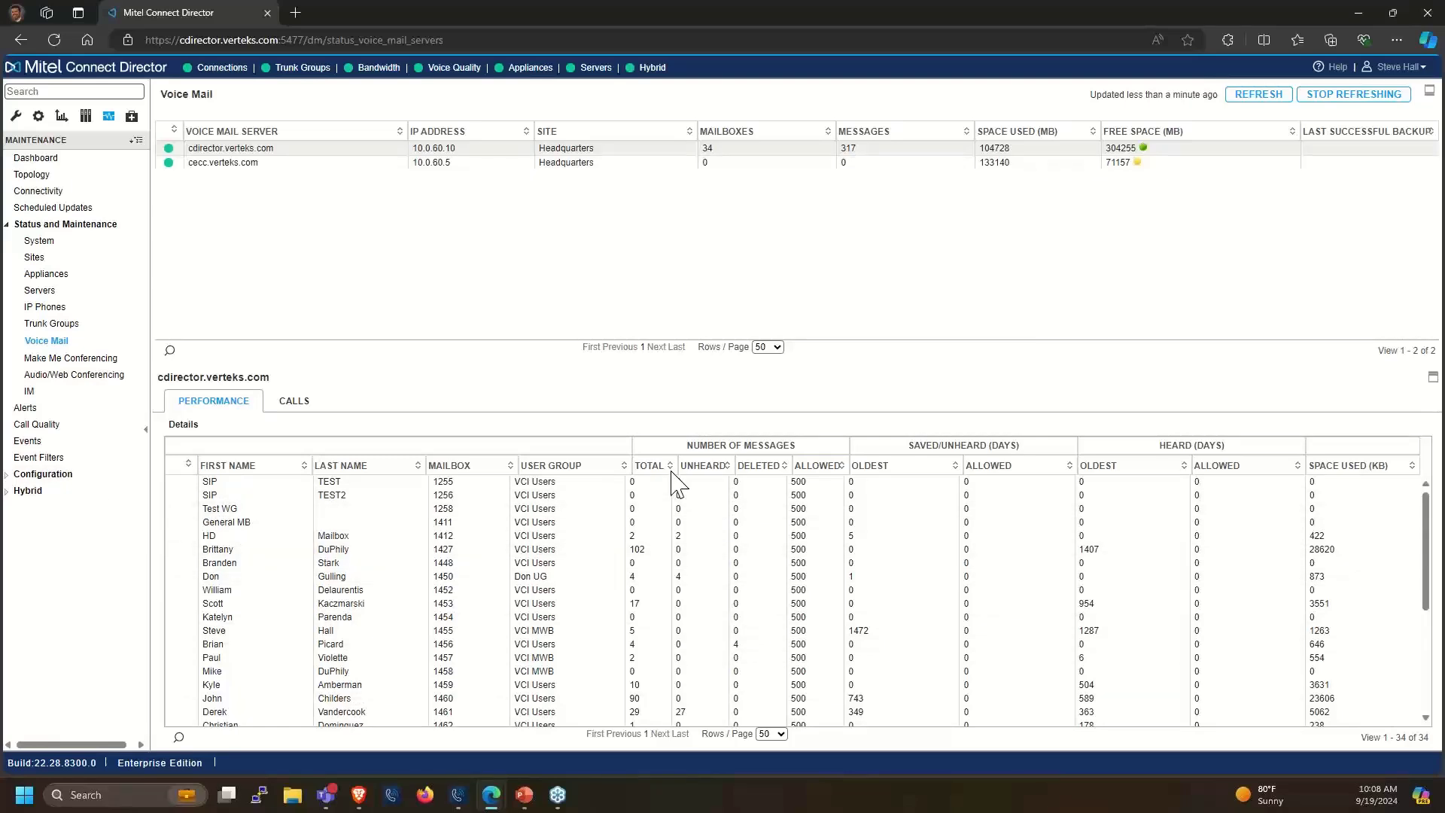
# Sort the mailbox table by UNHEARD count, highest first, and scroll through it
pyautogui.click(727, 466)
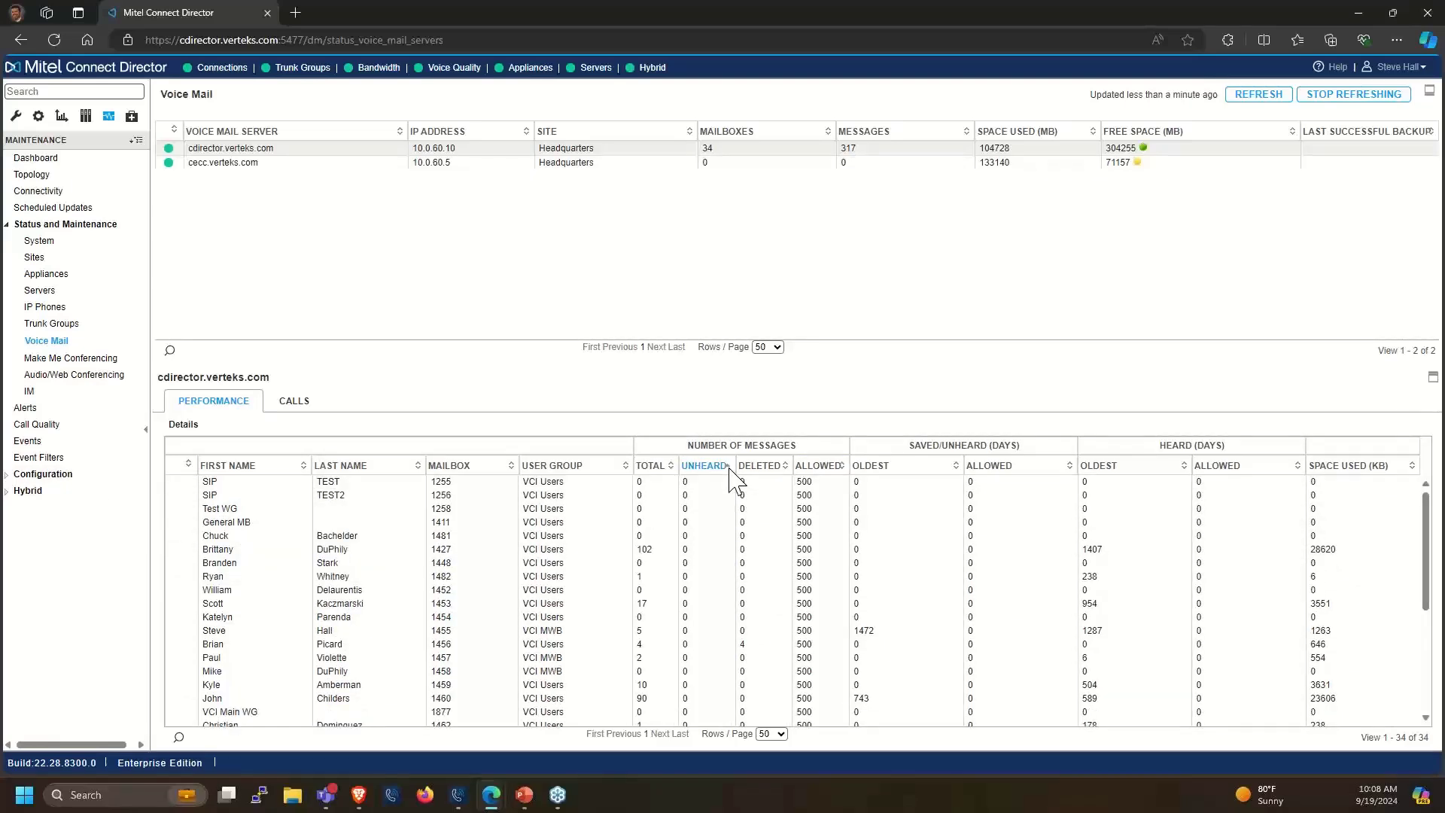
pyautogui.click(727, 466)
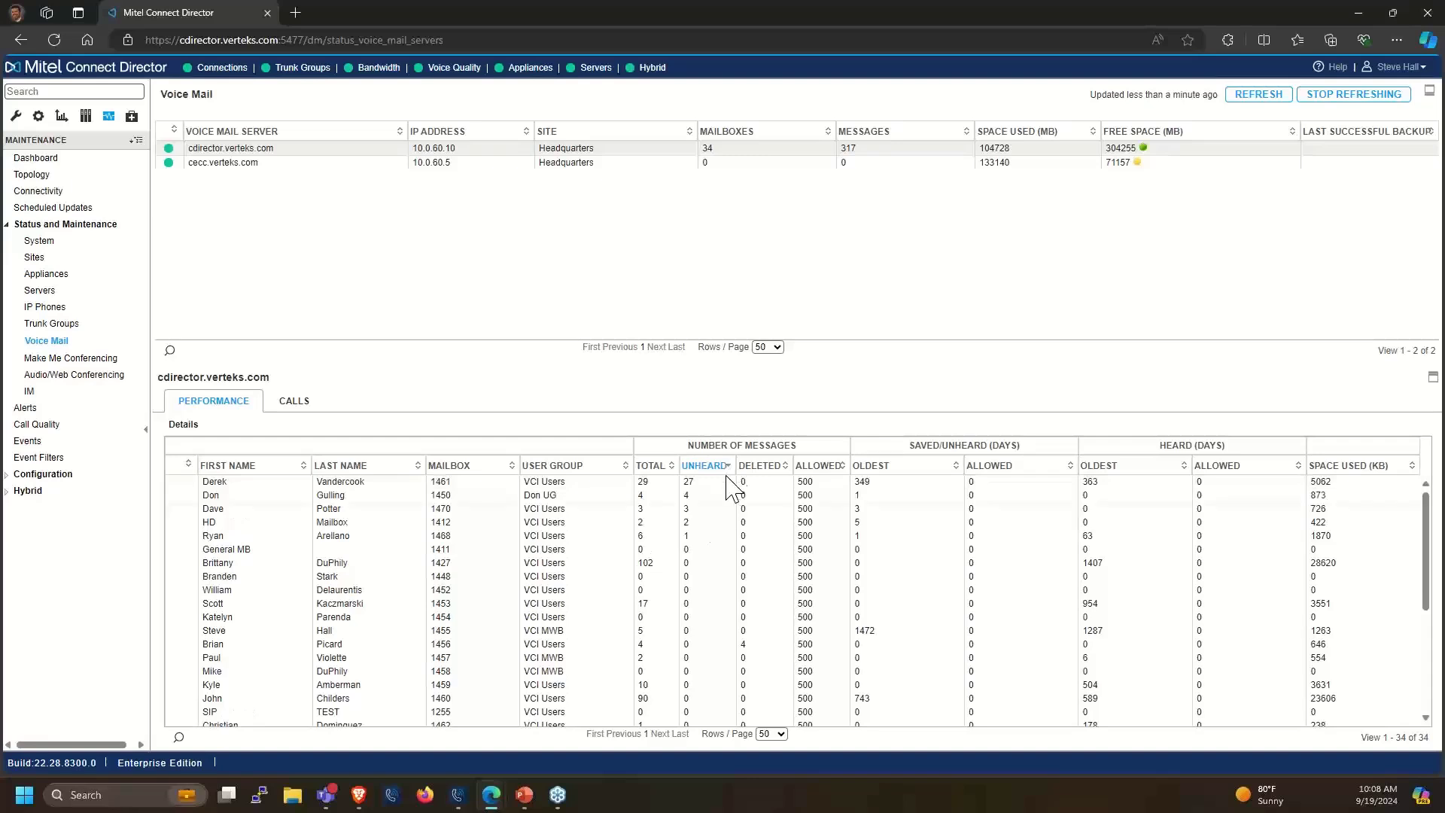
pyautogui.scroll(-1, 704, 611)
pyautogui.scroll(-5, 703, 612)
pyautogui.scroll(7, 704, 611)
pyautogui.scroll(-4, 704, 611)
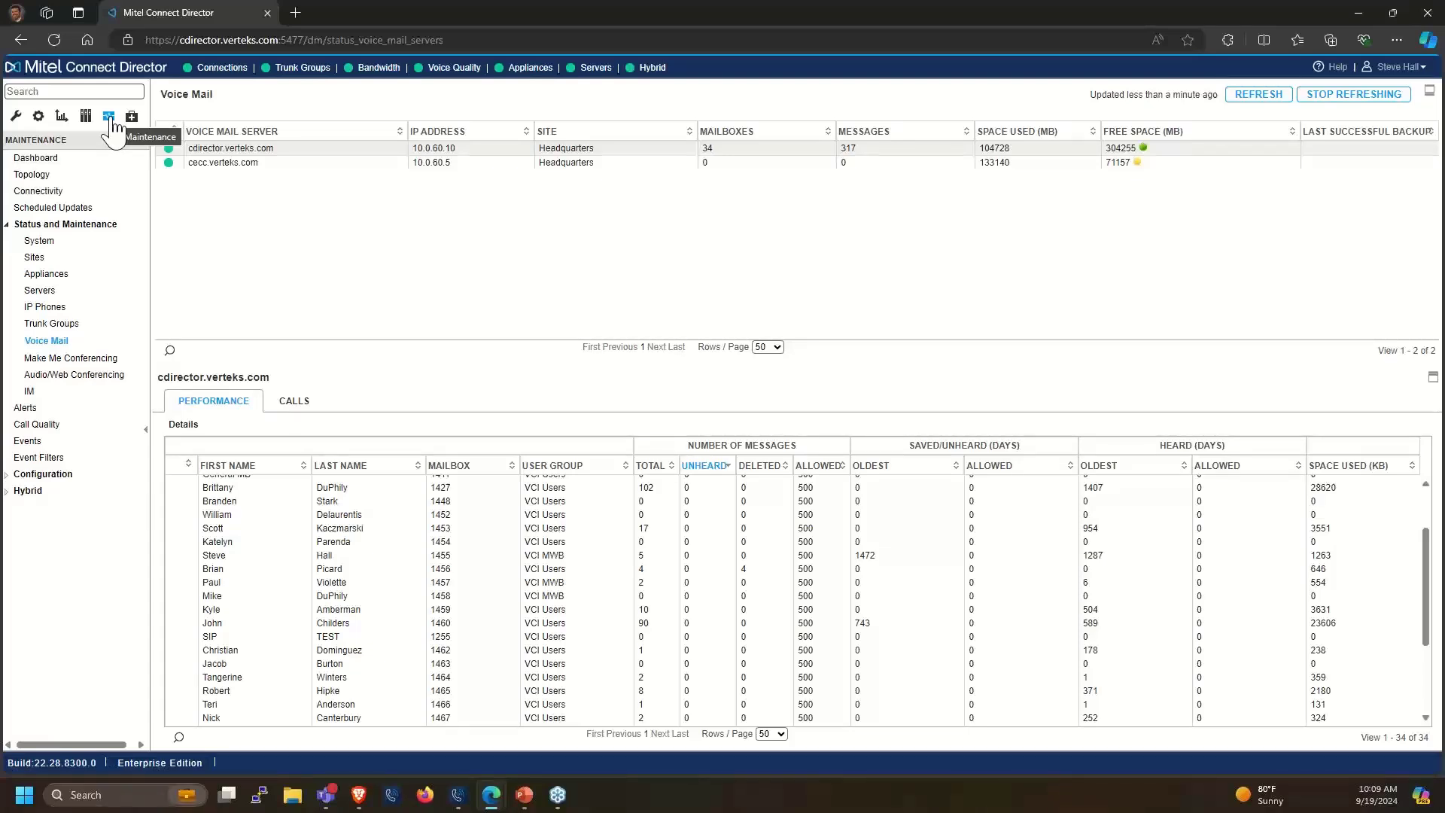
# Browse the 14 e-mail Event Filters and select the event ID 233 filter's settings
pyautogui.click(53, 457)
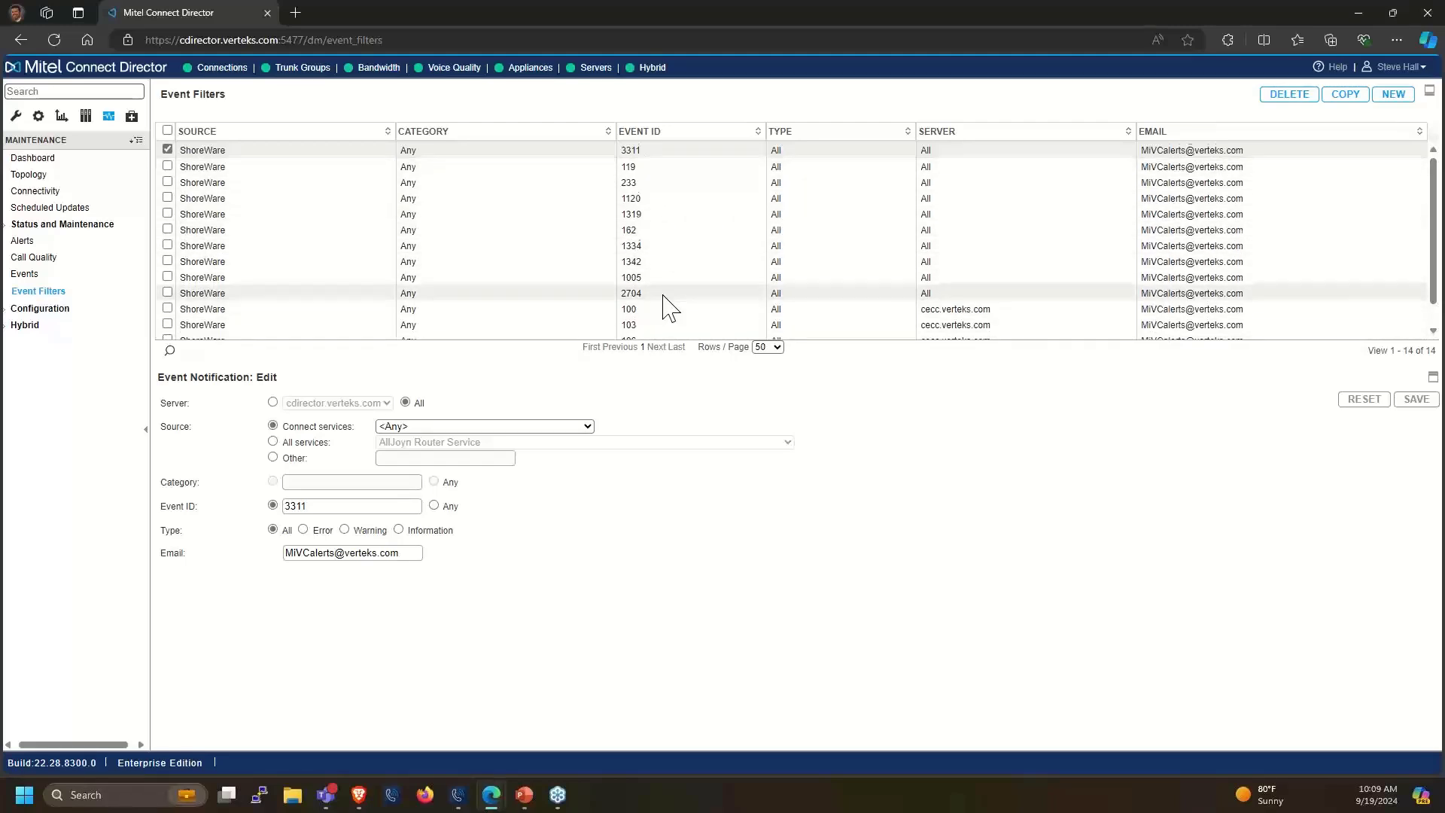
pyautogui.scroll(-1, 669, 309)
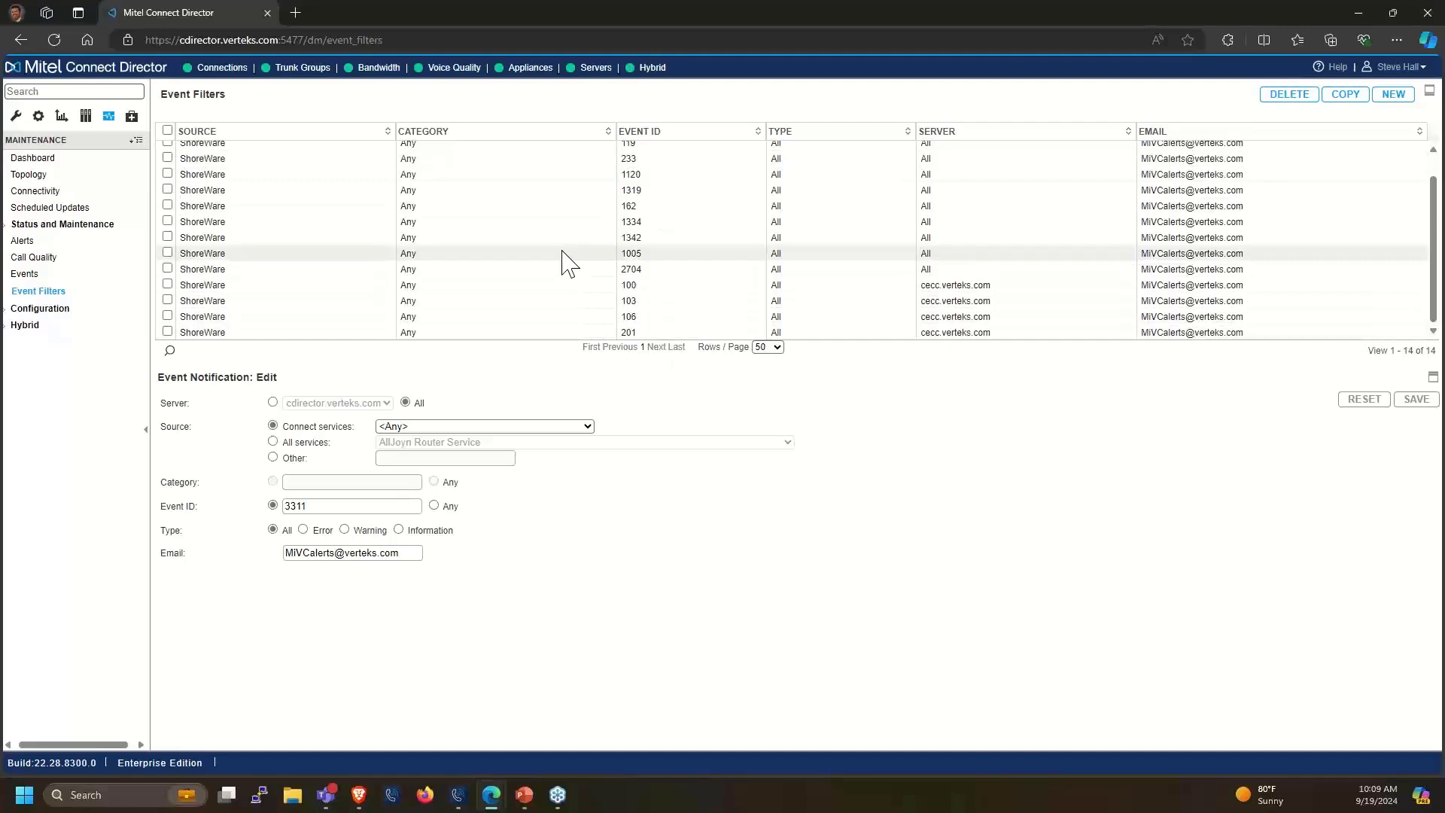
pyautogui.click(585, 165)
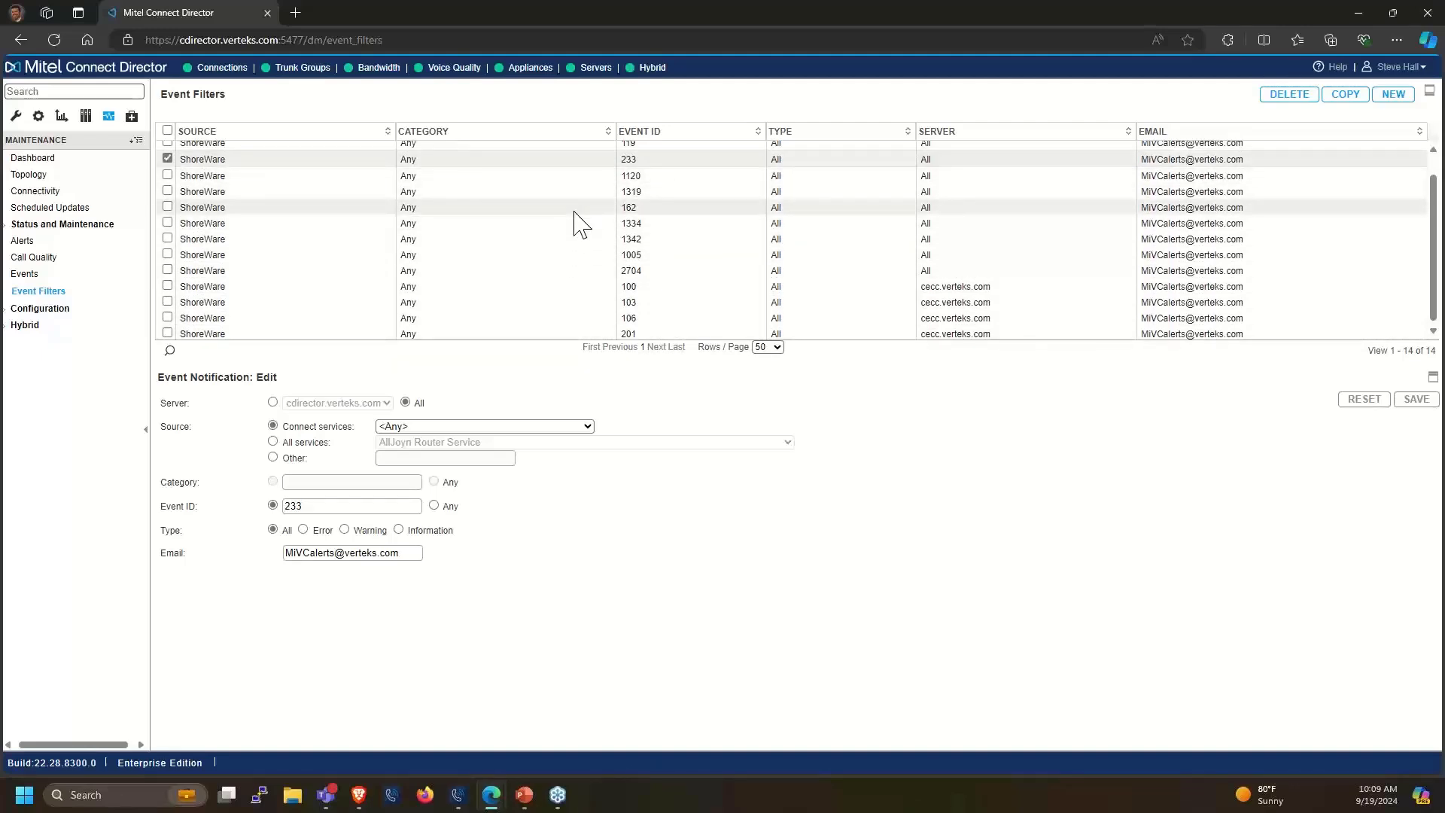
pyautogui.scroll(1, 576, 223)
pyautogui.scroll(1, 579, 219)
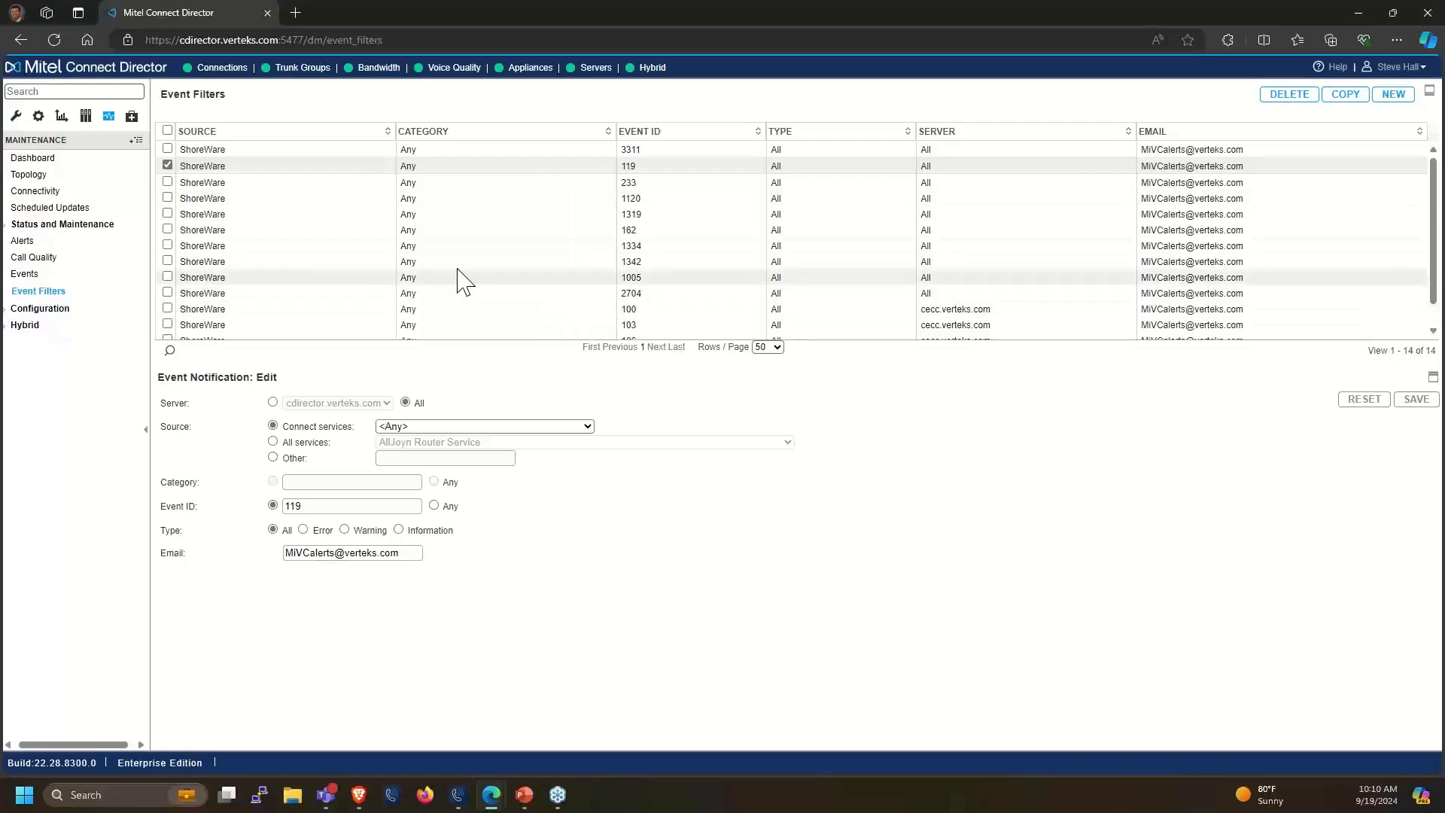
pyautogui.scroll(-1, 181, 320)
pyautogui.scroll(1, 178, 313)
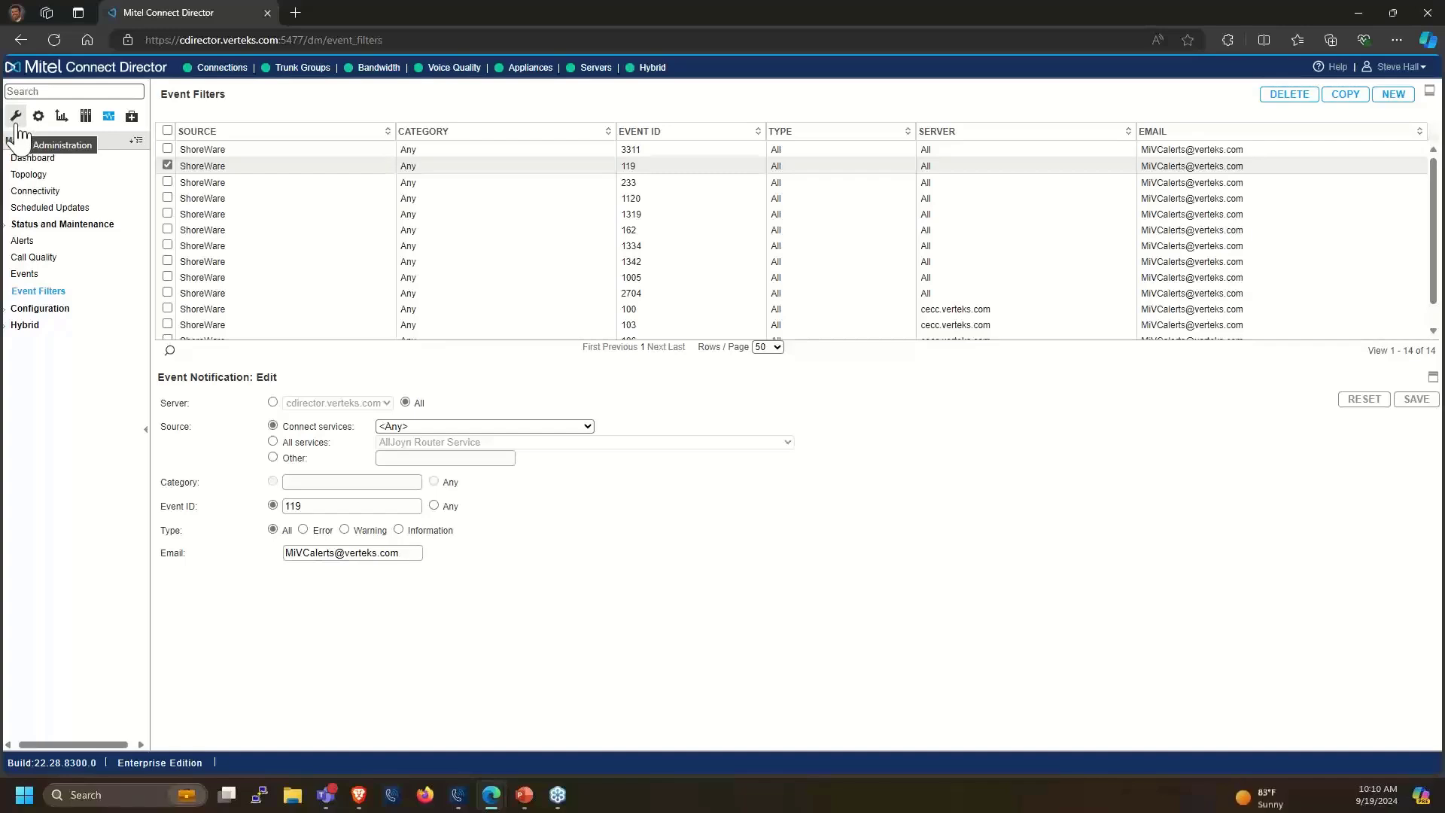
# Switch to Administration and open Users, listing all 44 users
pyautogui.click(16, 117)
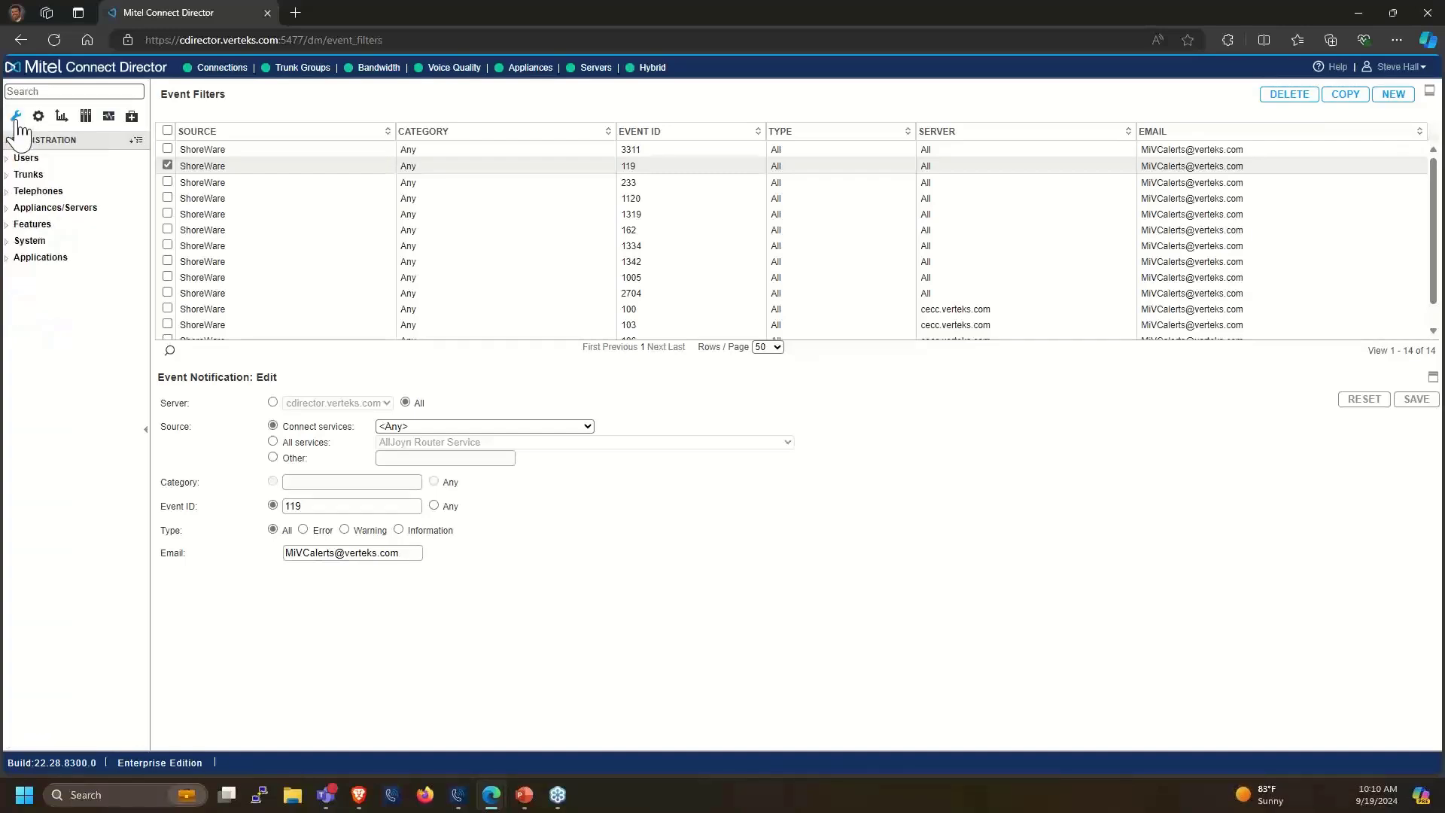
pyautogui.click(18, 158)
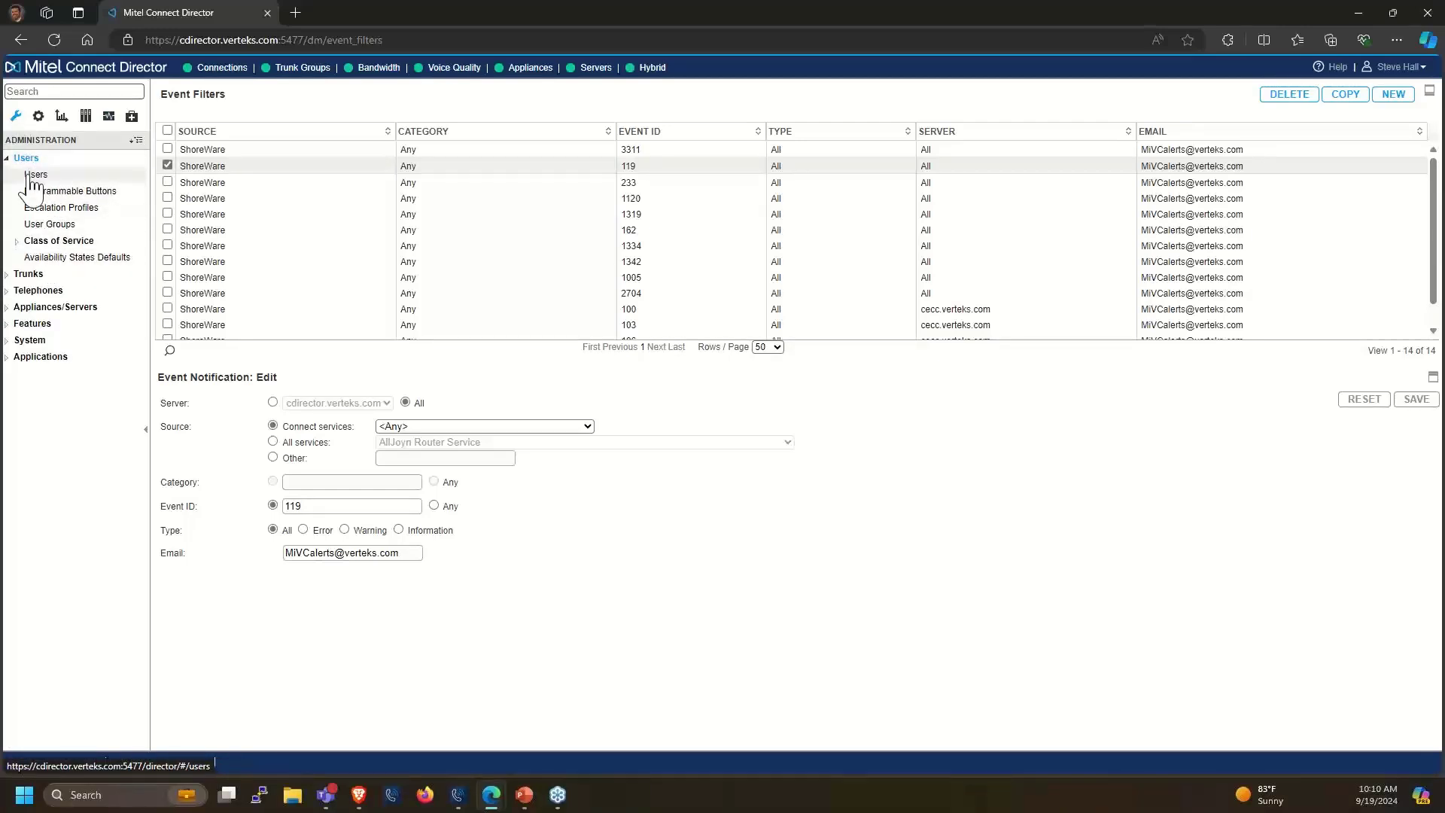
pyautogui.click(31, 176)
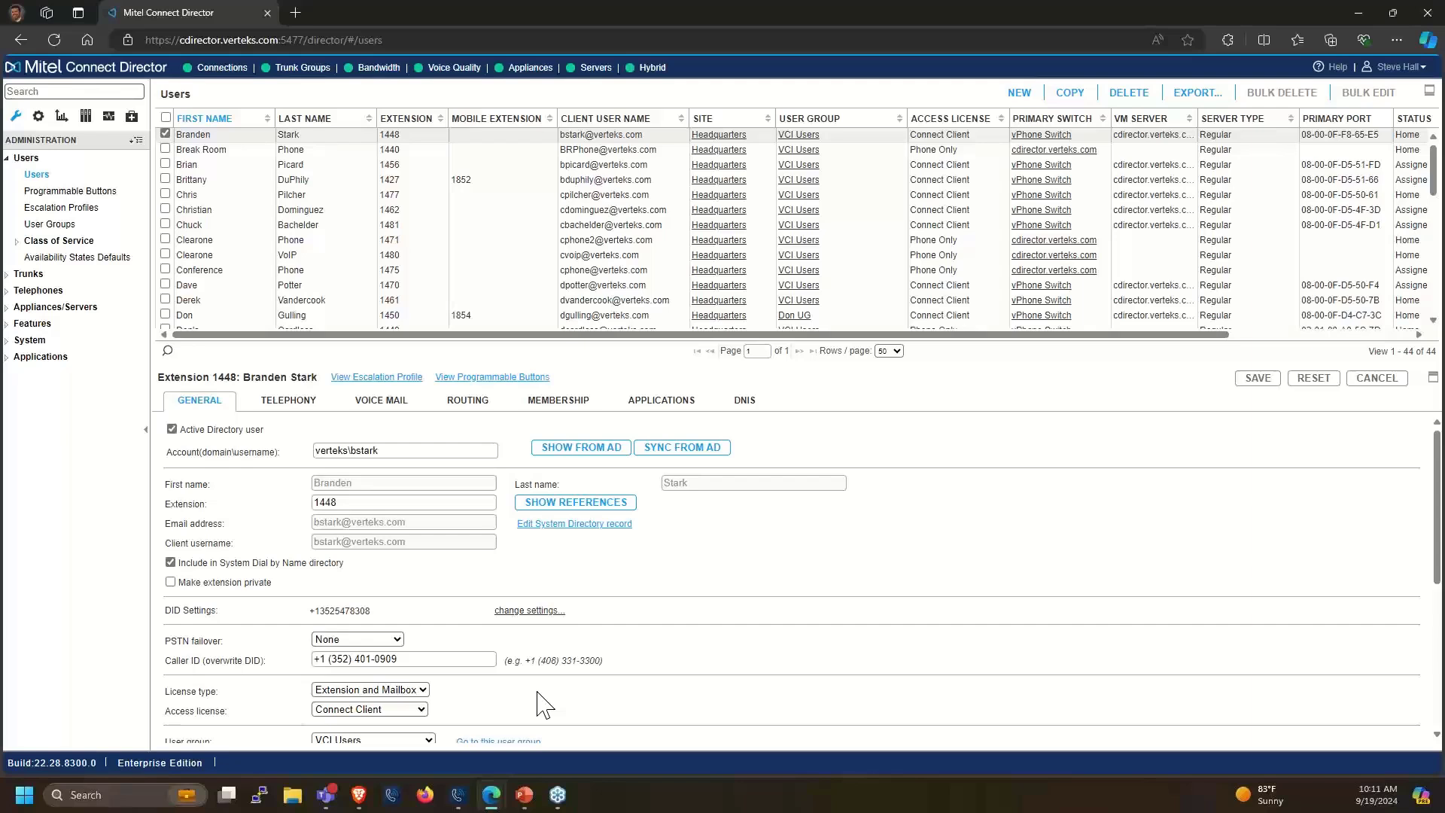
# Select extension 1427, toggle the enlarged grid view, then select extension 1455
pyautogui.click(181, 180)
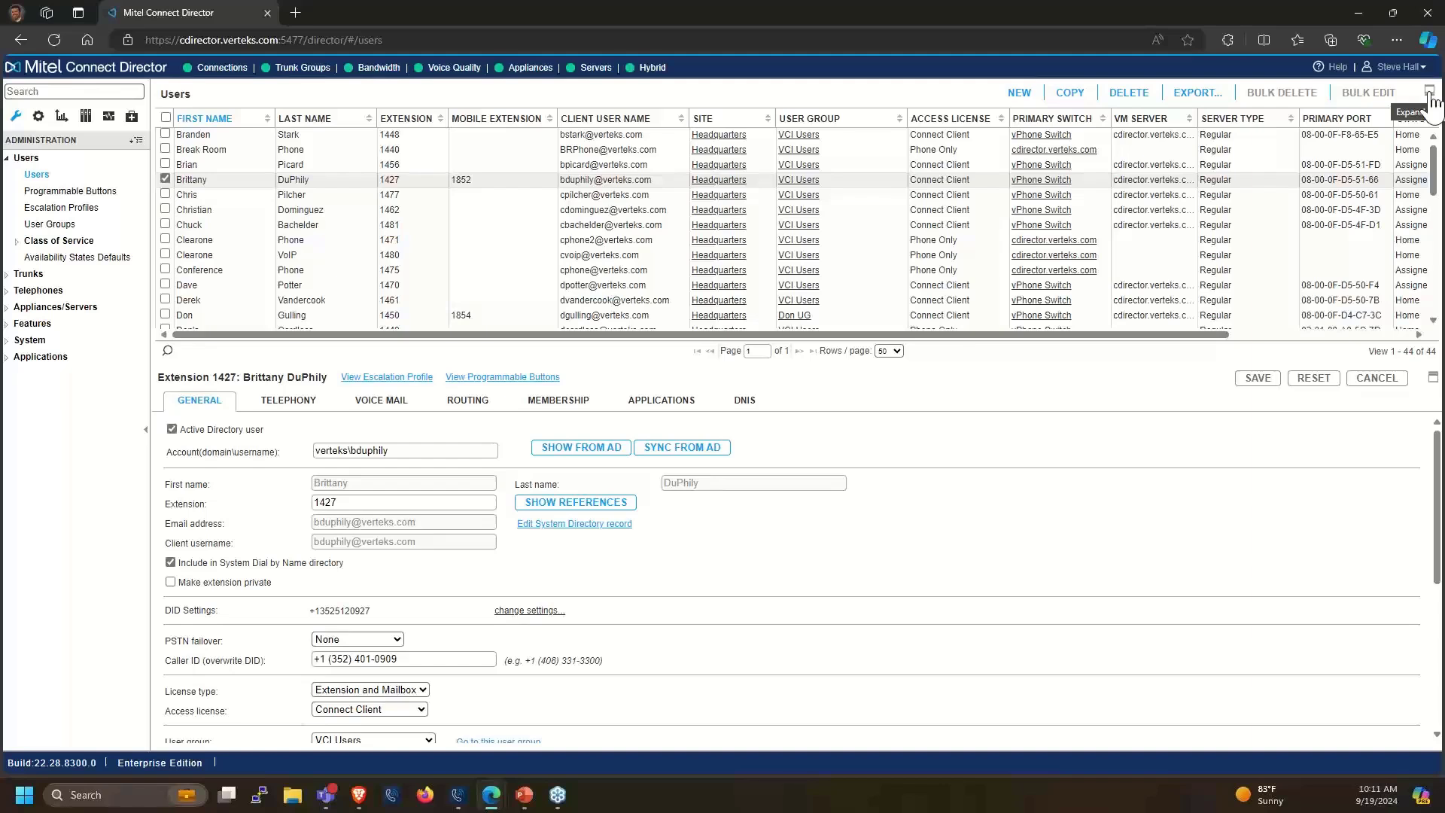
pyautogui.click(1430, 91)
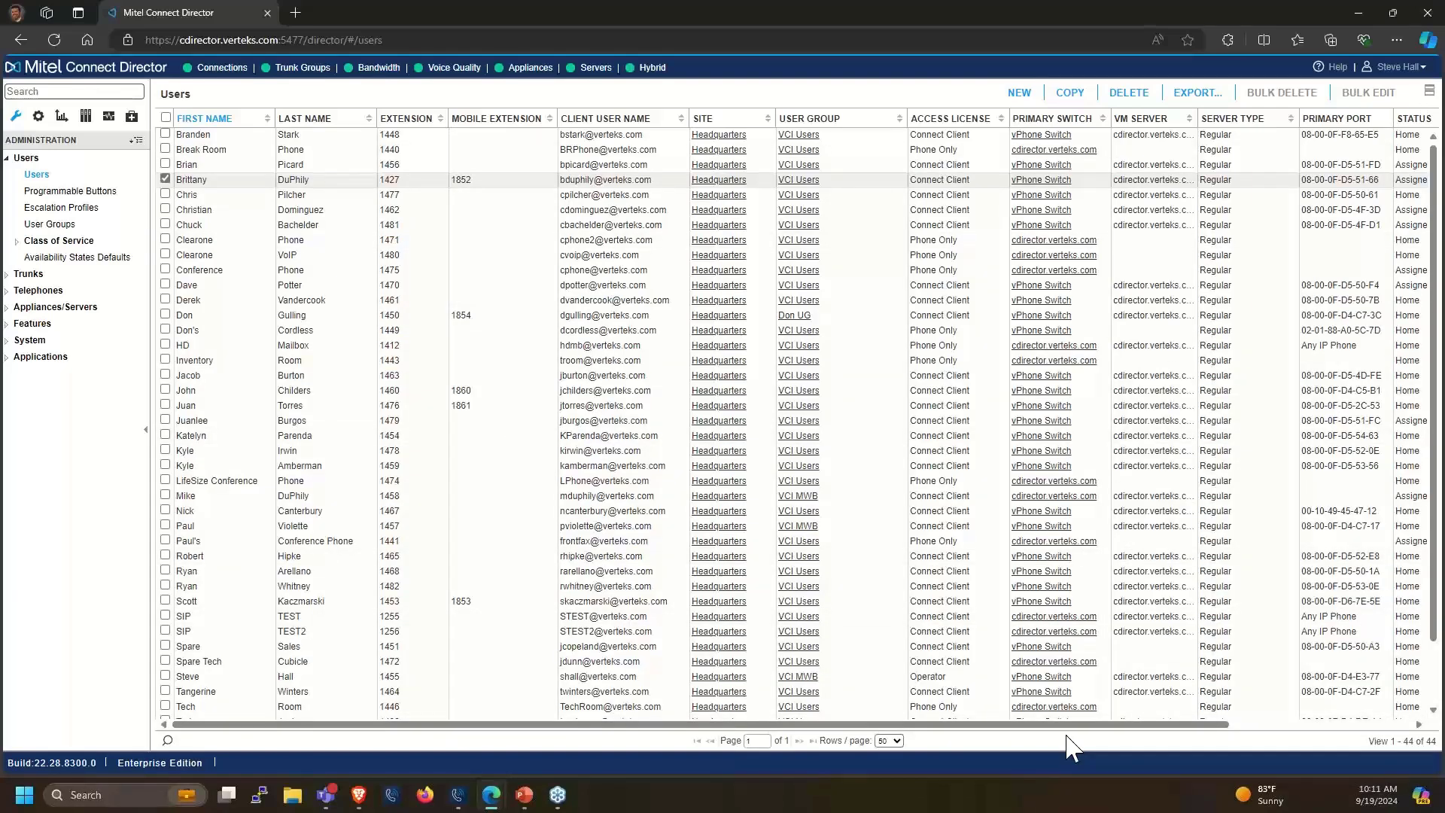
pyautogui.scroll(-2, 532, 274)
pyautogui.scroll(2, 534, 274)
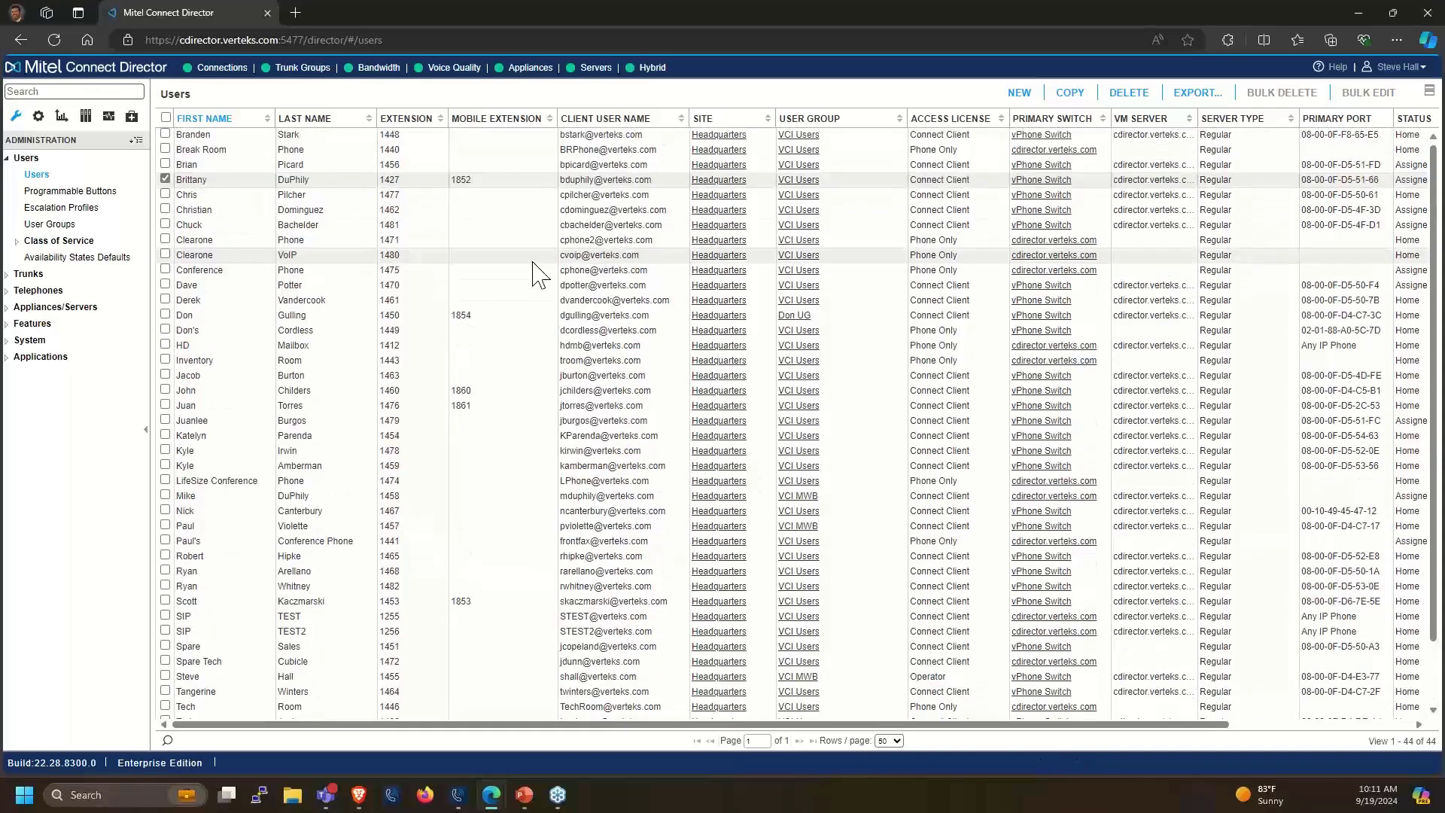
pyautogui.click(1429, 92)
pyautogui.scroll(-5, 316, 239)
pyautogui.scroll(-5, 321, 243)
pyautogui.click(258, 226)
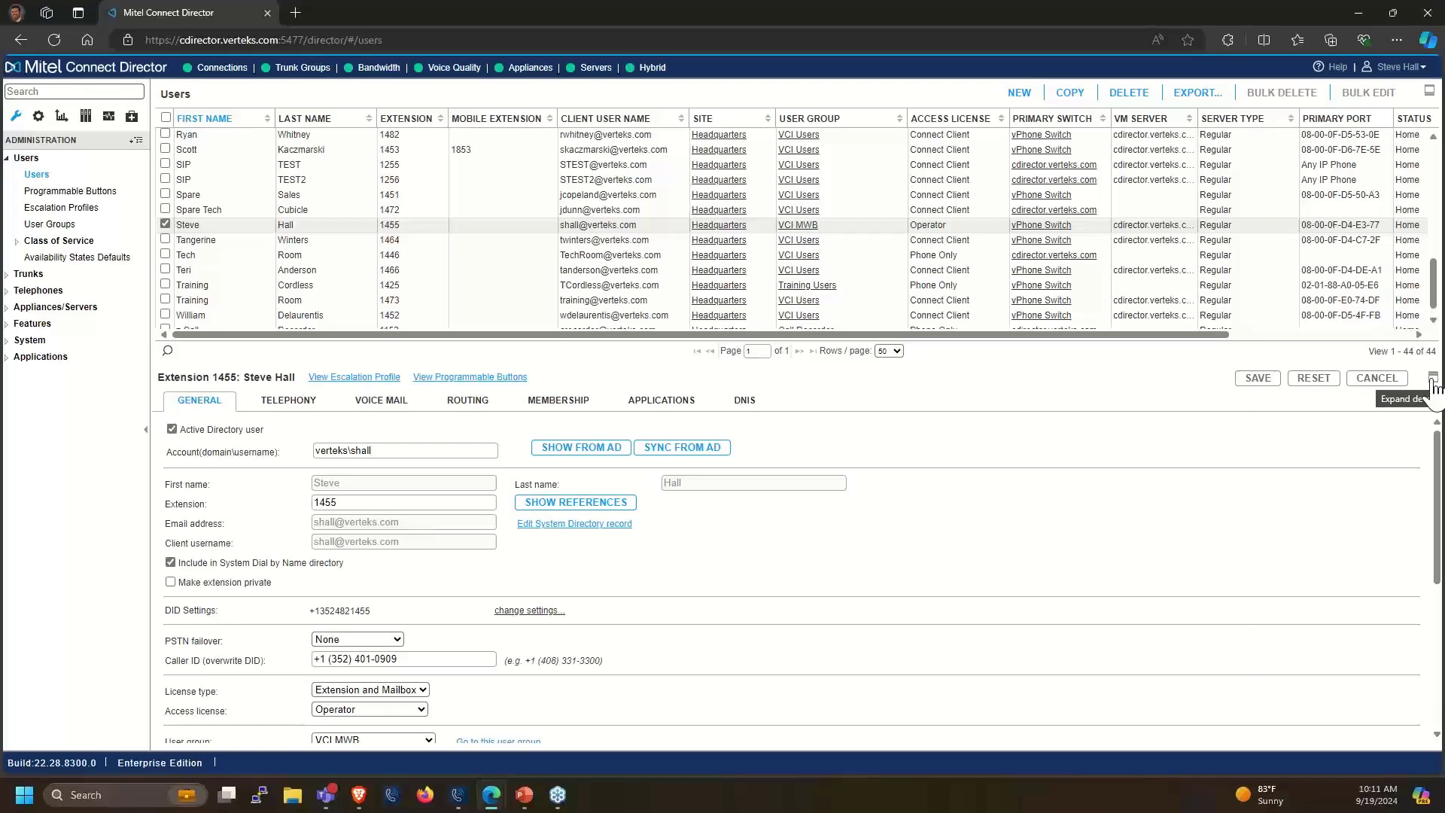
# Enlarge extension 1455's details pane to show its full Active Directory-linked Headquarters record
pyautogui.click(1433, 378)
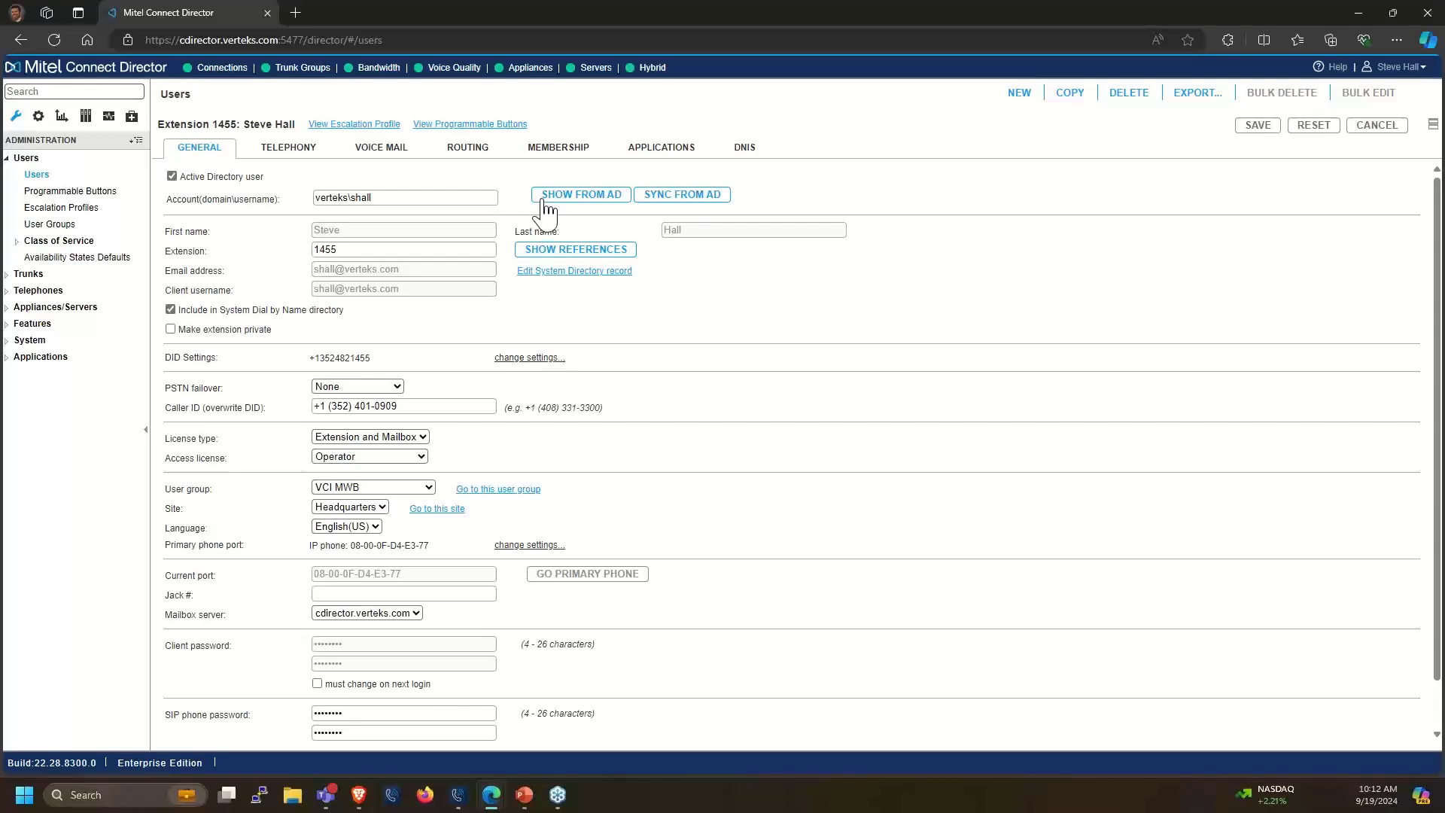
pyautogui.click(543, 199)
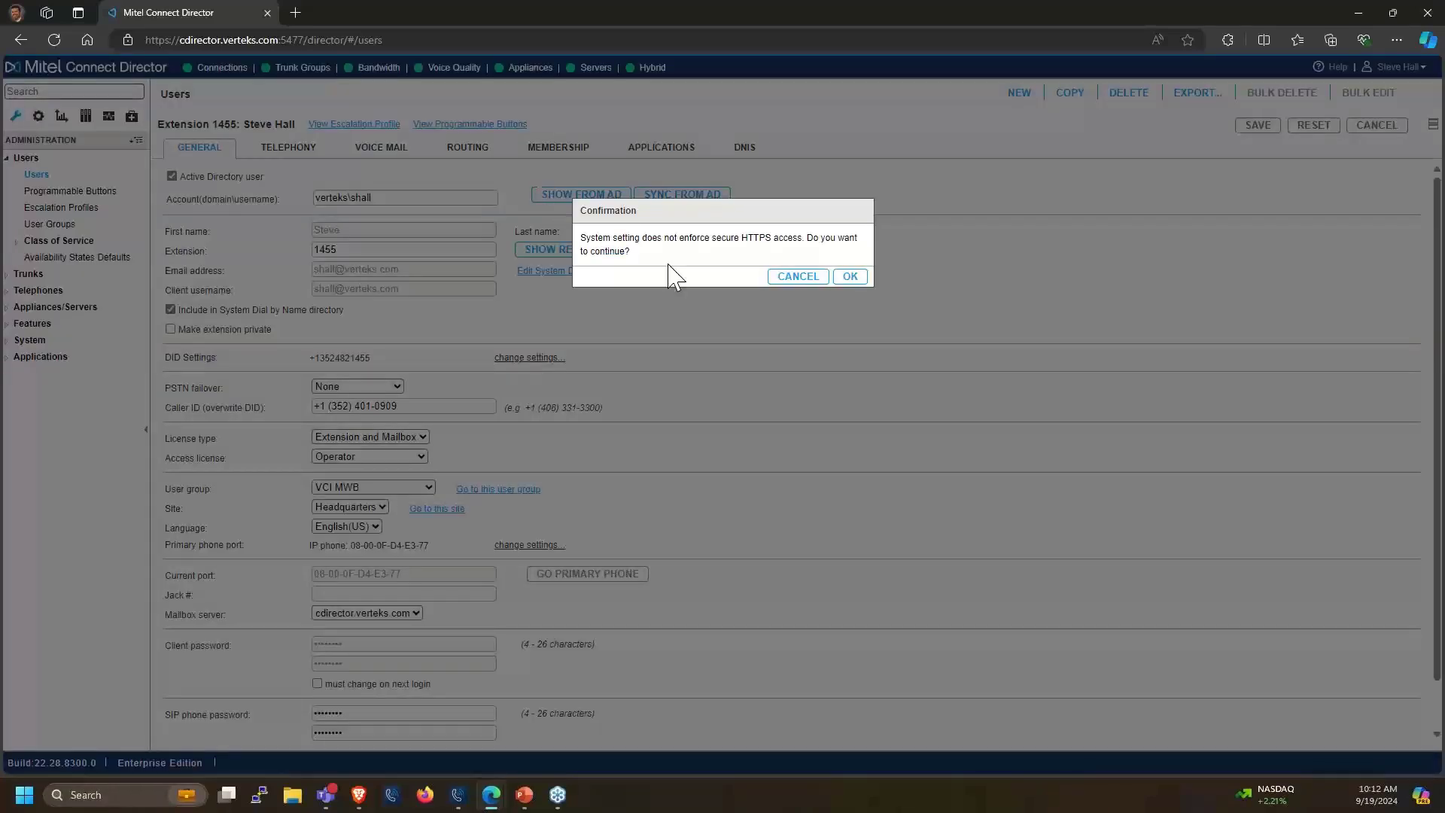
pyautogui.click(844, 277)
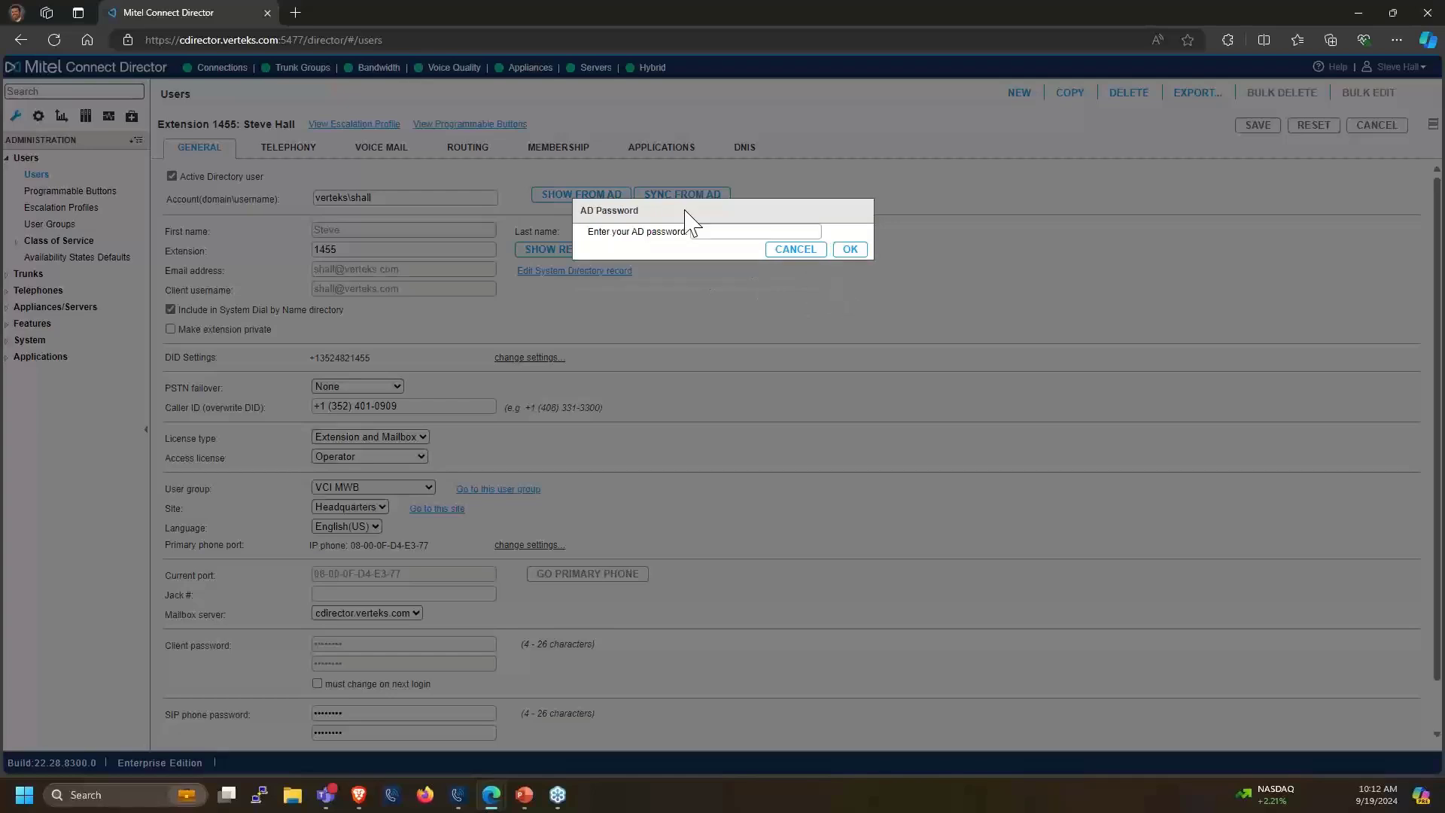
pyautogui.click(719, 234)
pyautogui.write('••••••••••••')
pyautogui.click(846, 251)
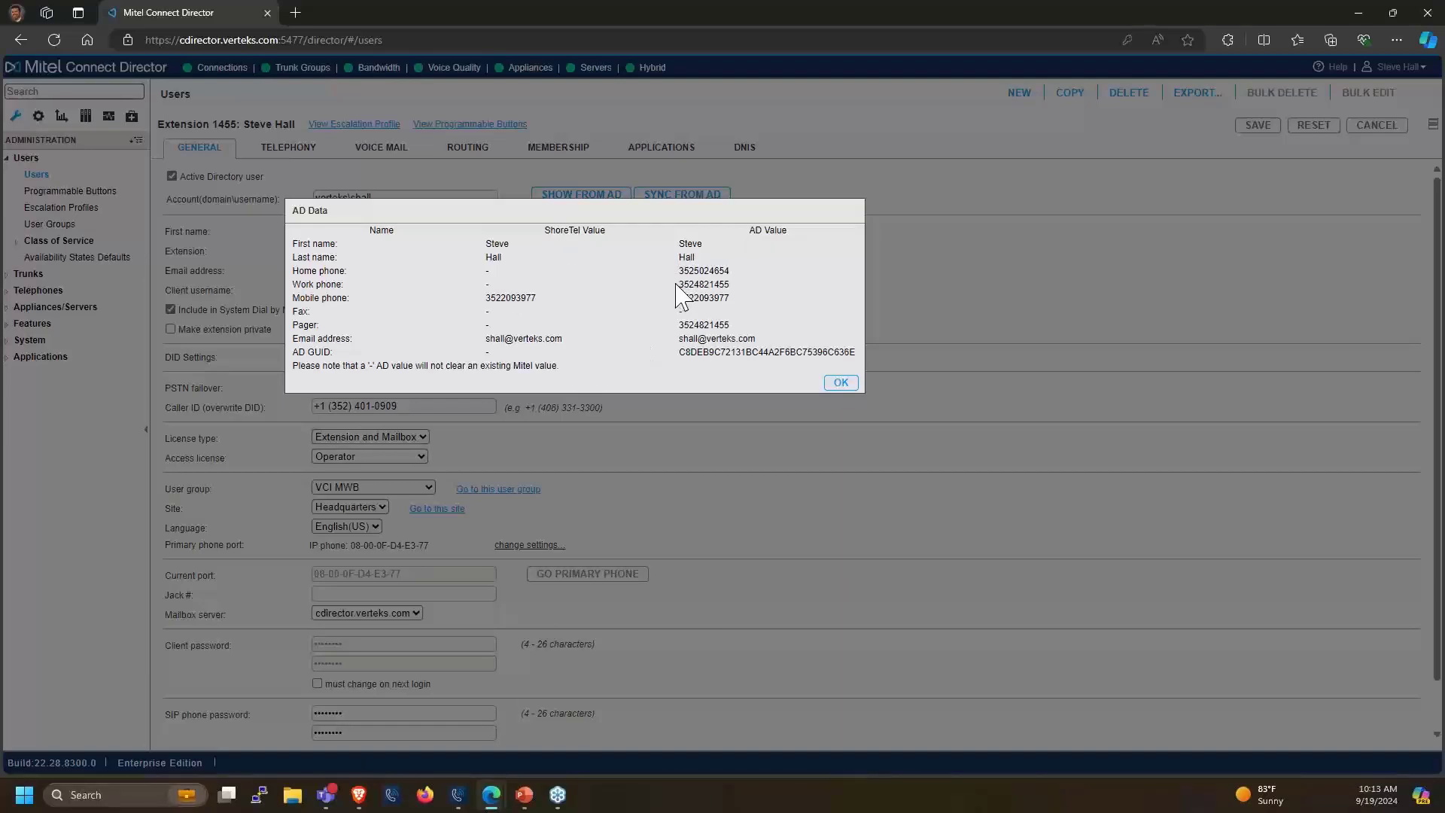
pyautogui.click(836, 385)
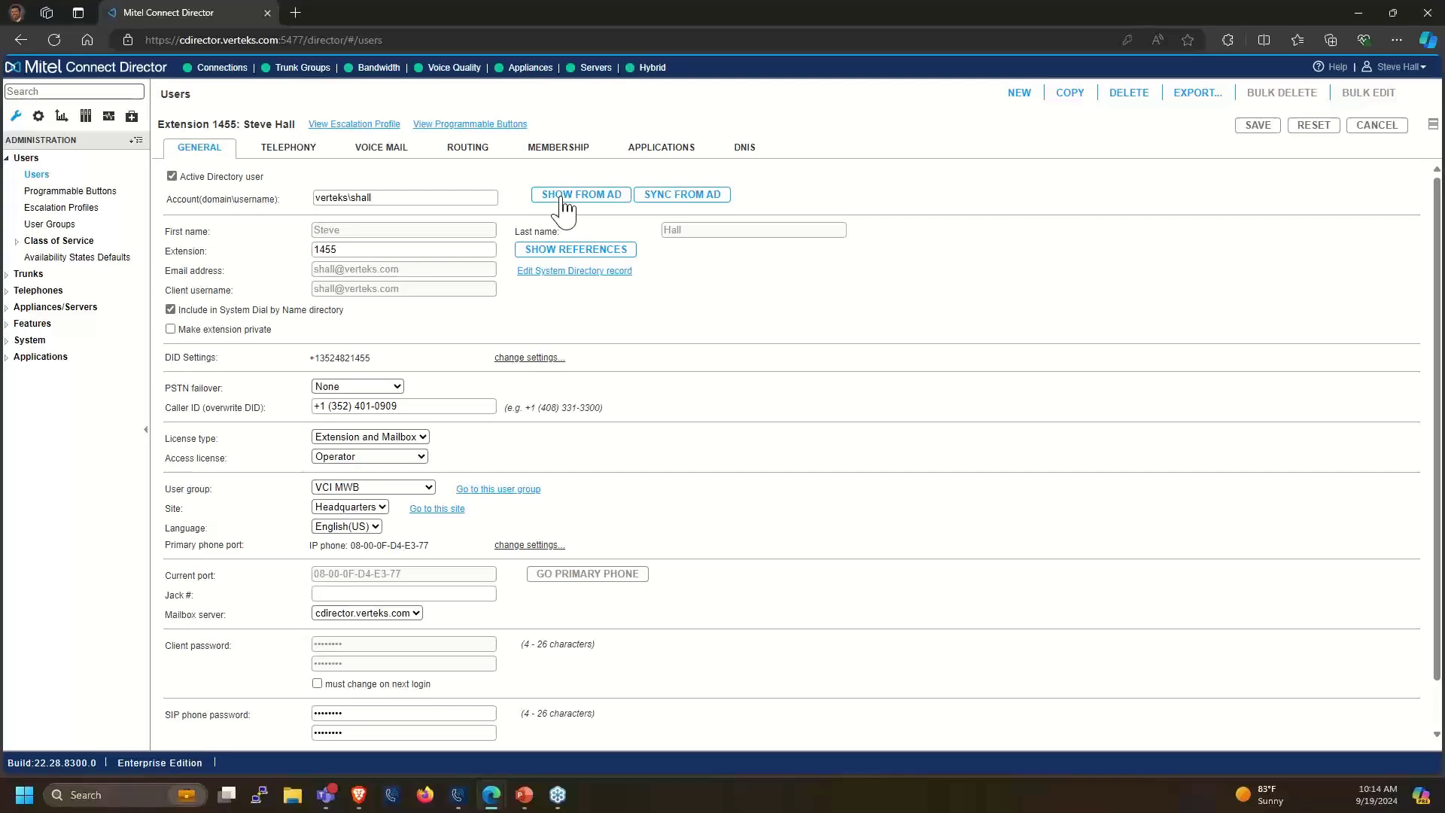
# Sync this user's details from Active Directory by entering the AD password and accepting the confirmation
pyautogui.click(646, 199)
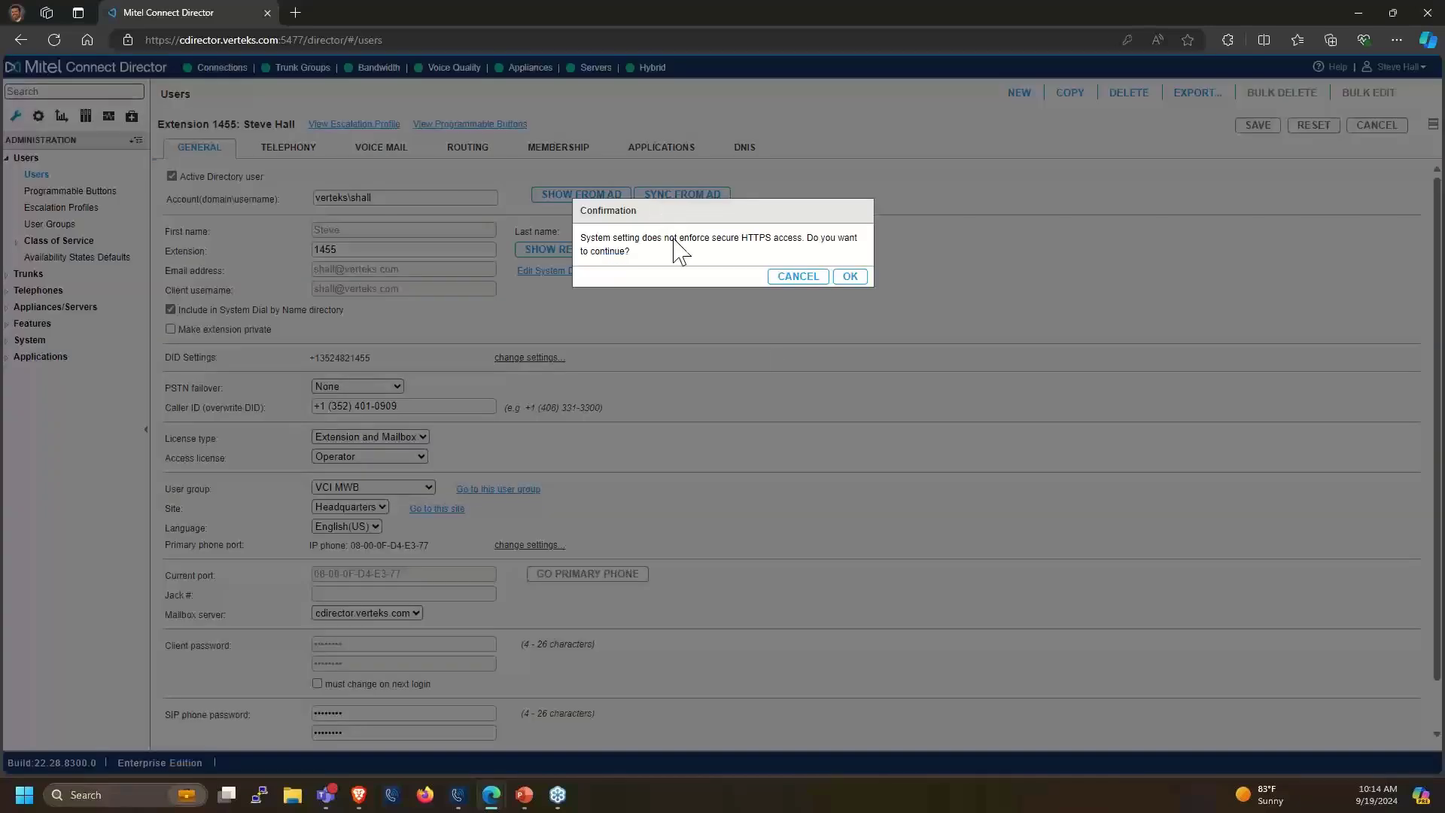
pyautogui.click(850, 277)
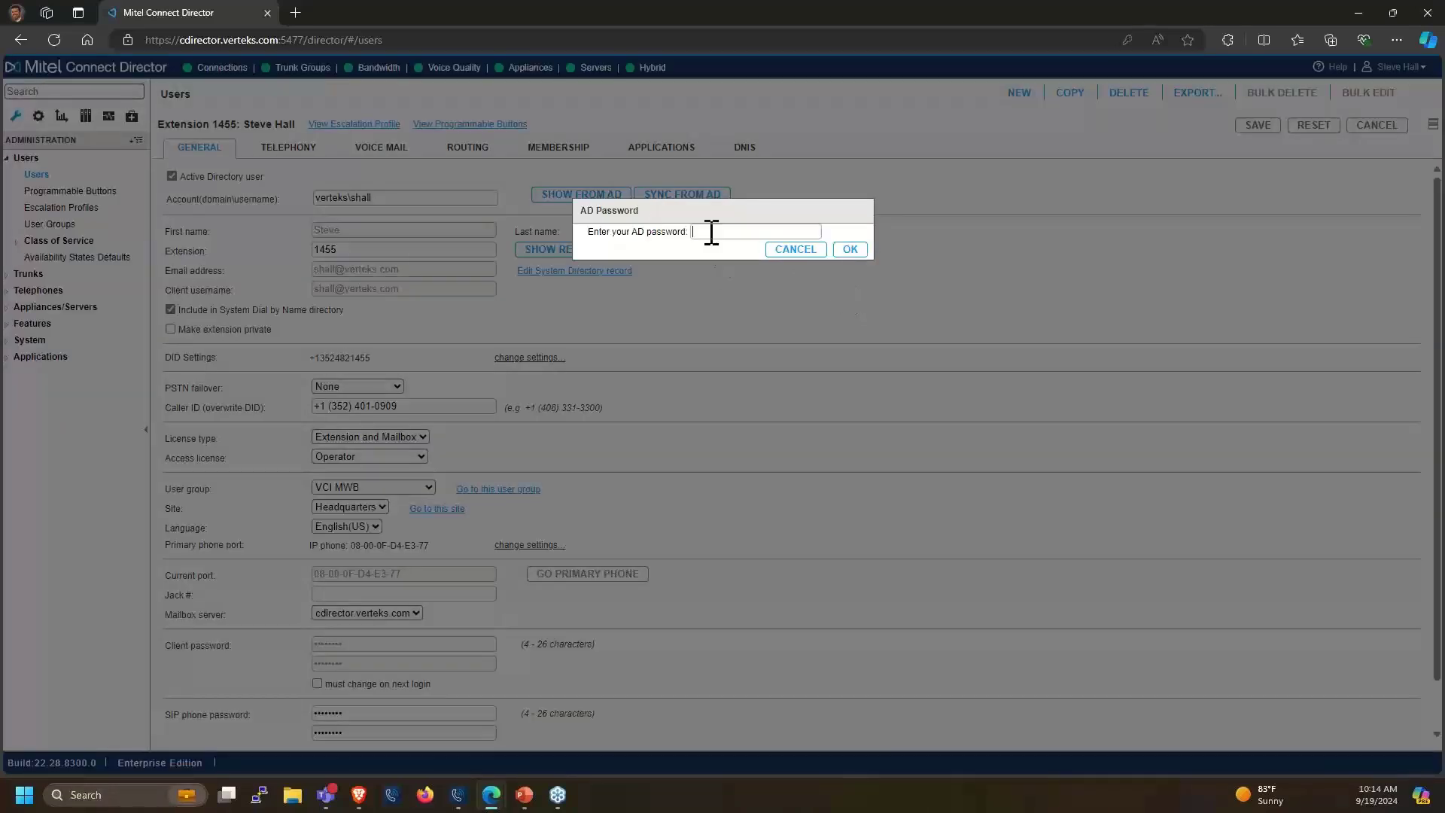
pyautogui.write('******')
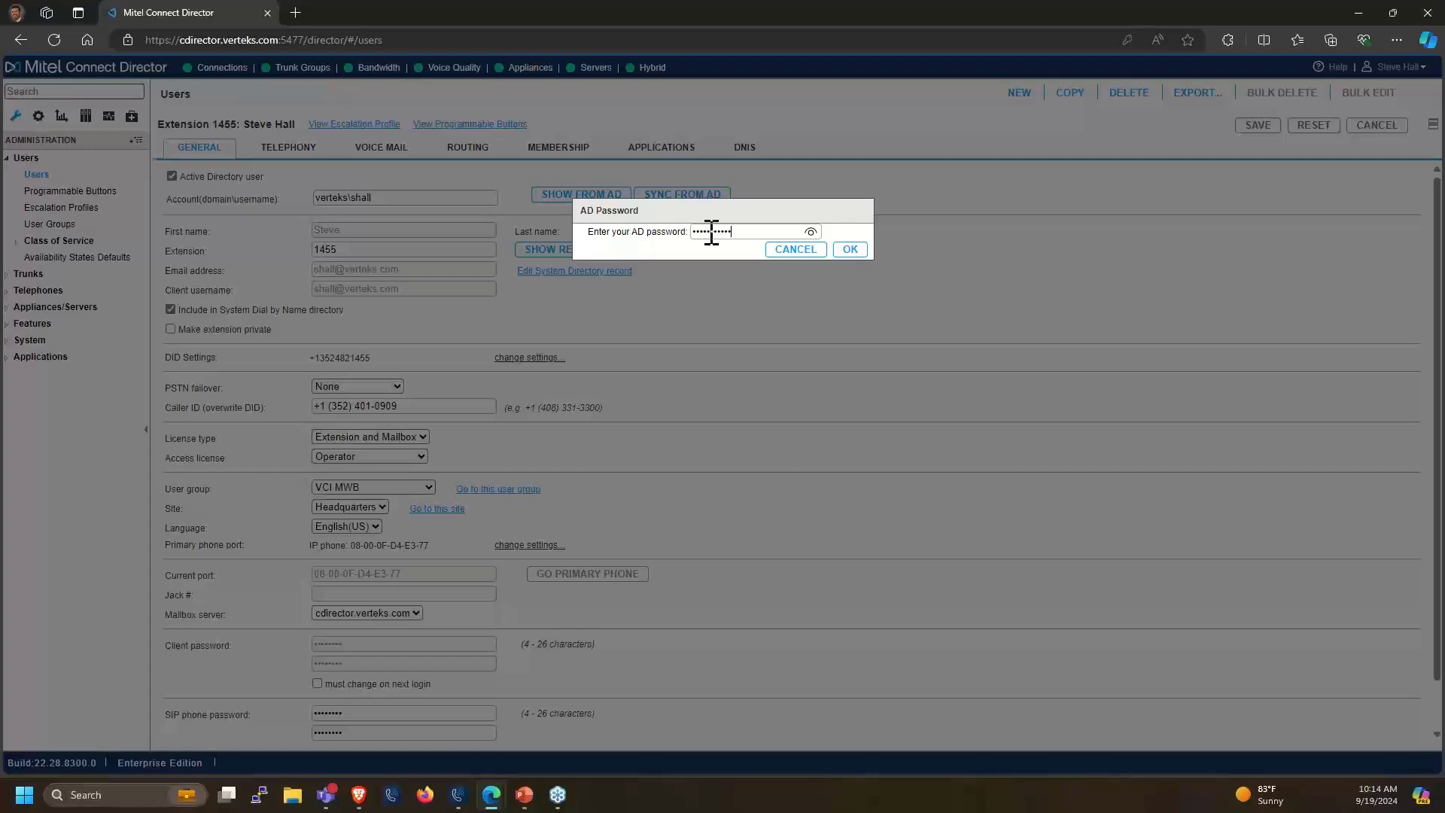
pyautogui.write('********')
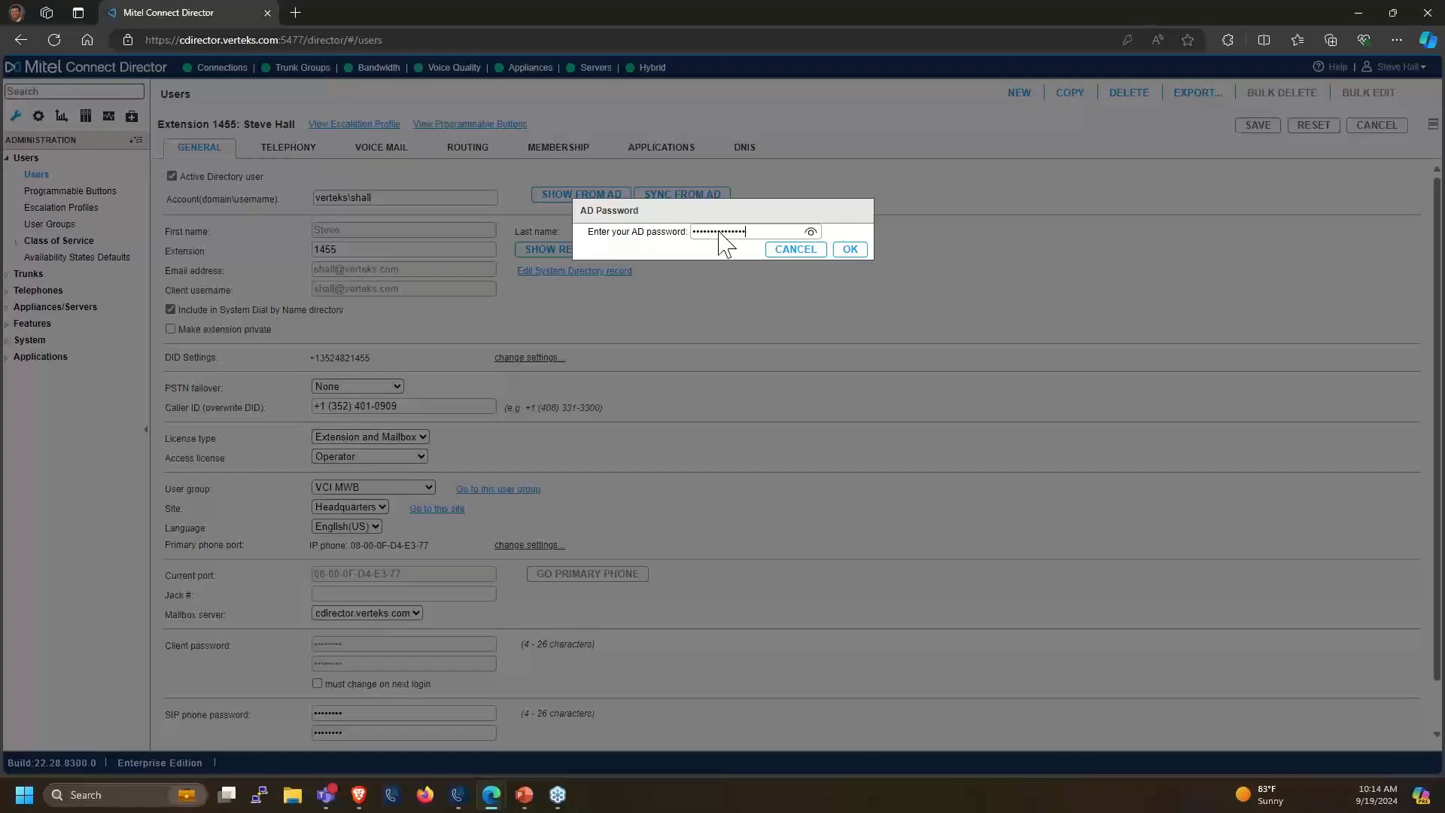
pyautogui.click(850, 250)
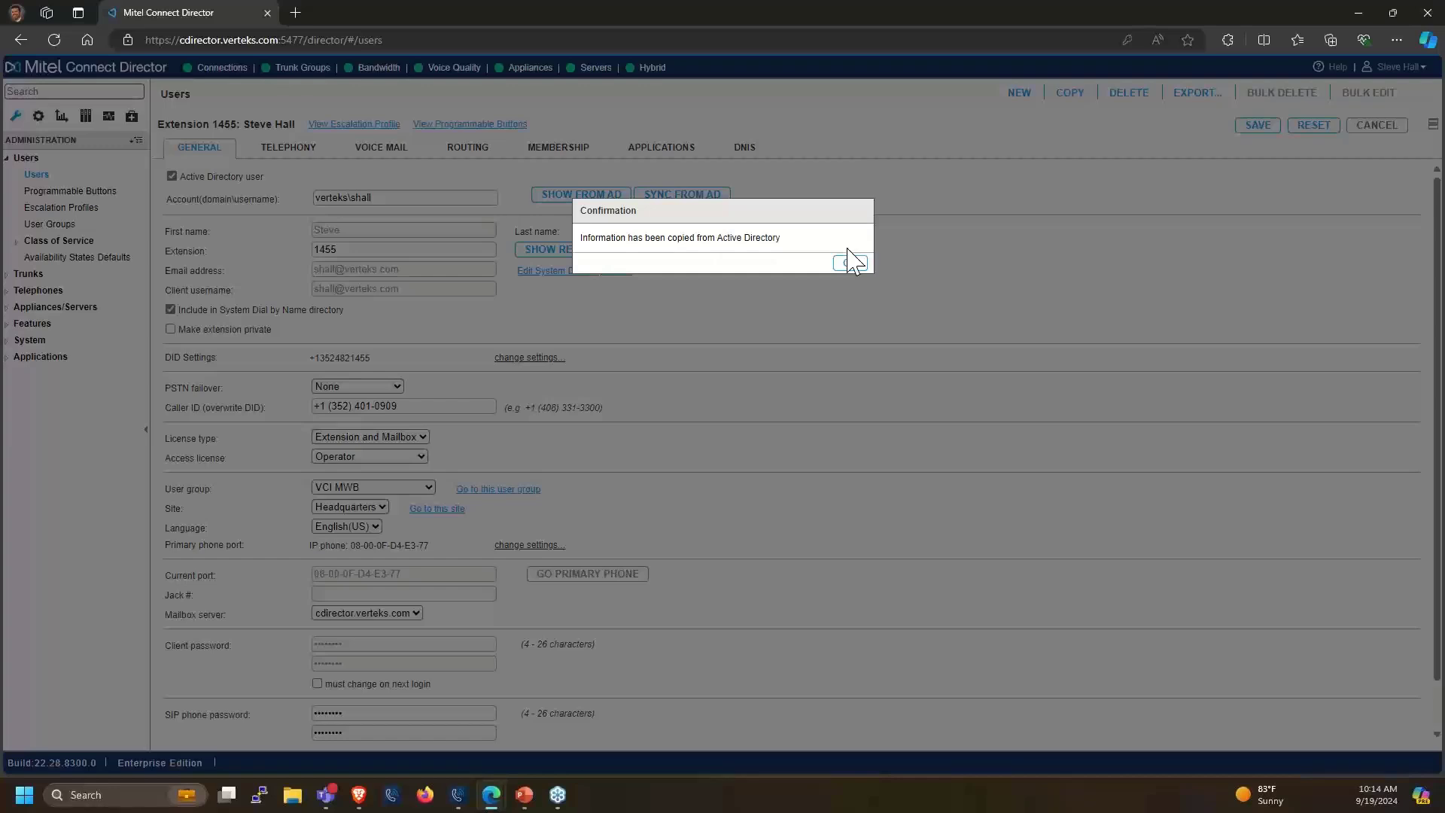
pyautogui.click(850, 263)
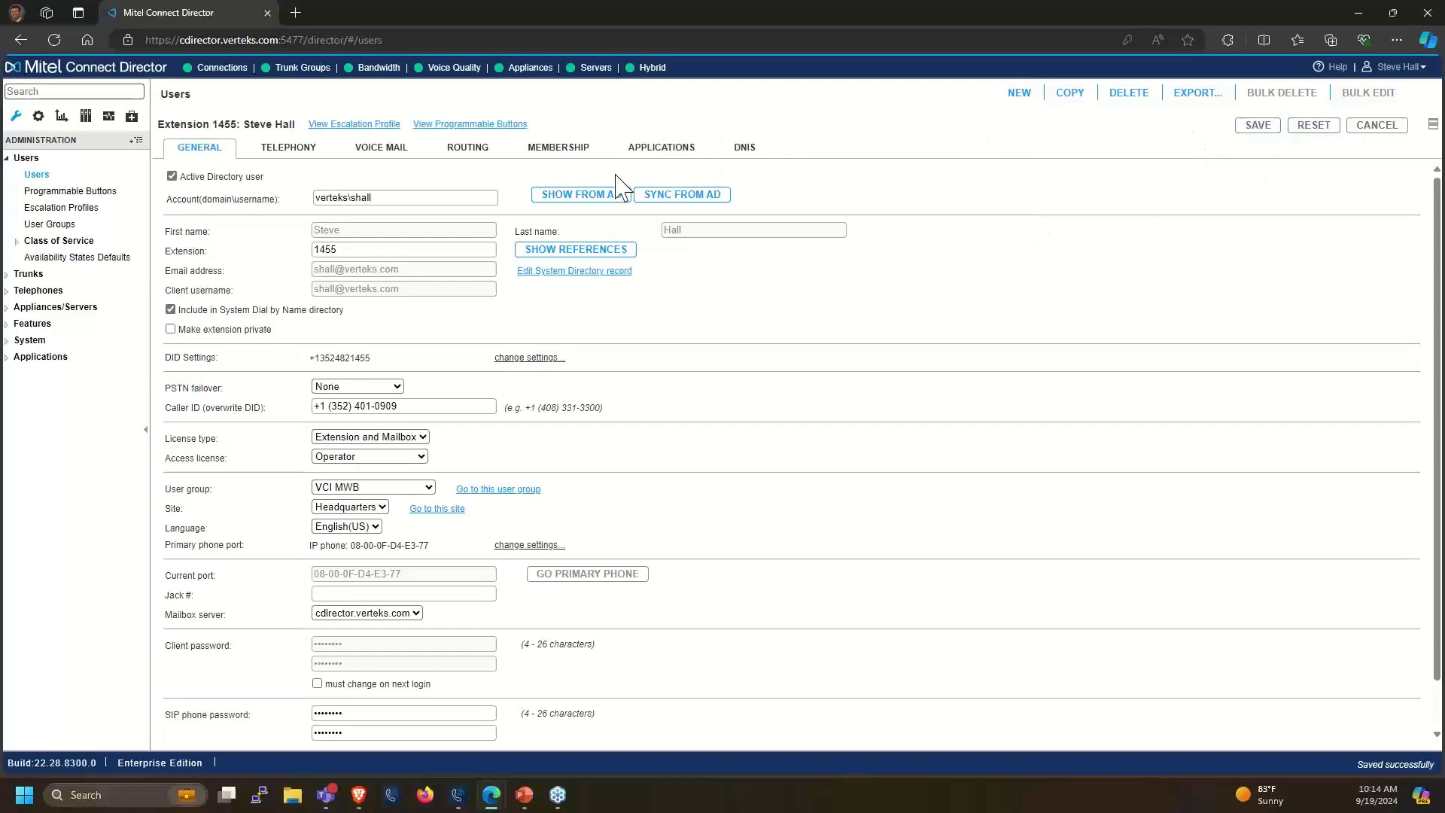
# Reopen the AD data view and enter the AD password to compare the Mitel and Active Directory values
pyautogui.click(589, 197)
pyautogui.click(851, 277)
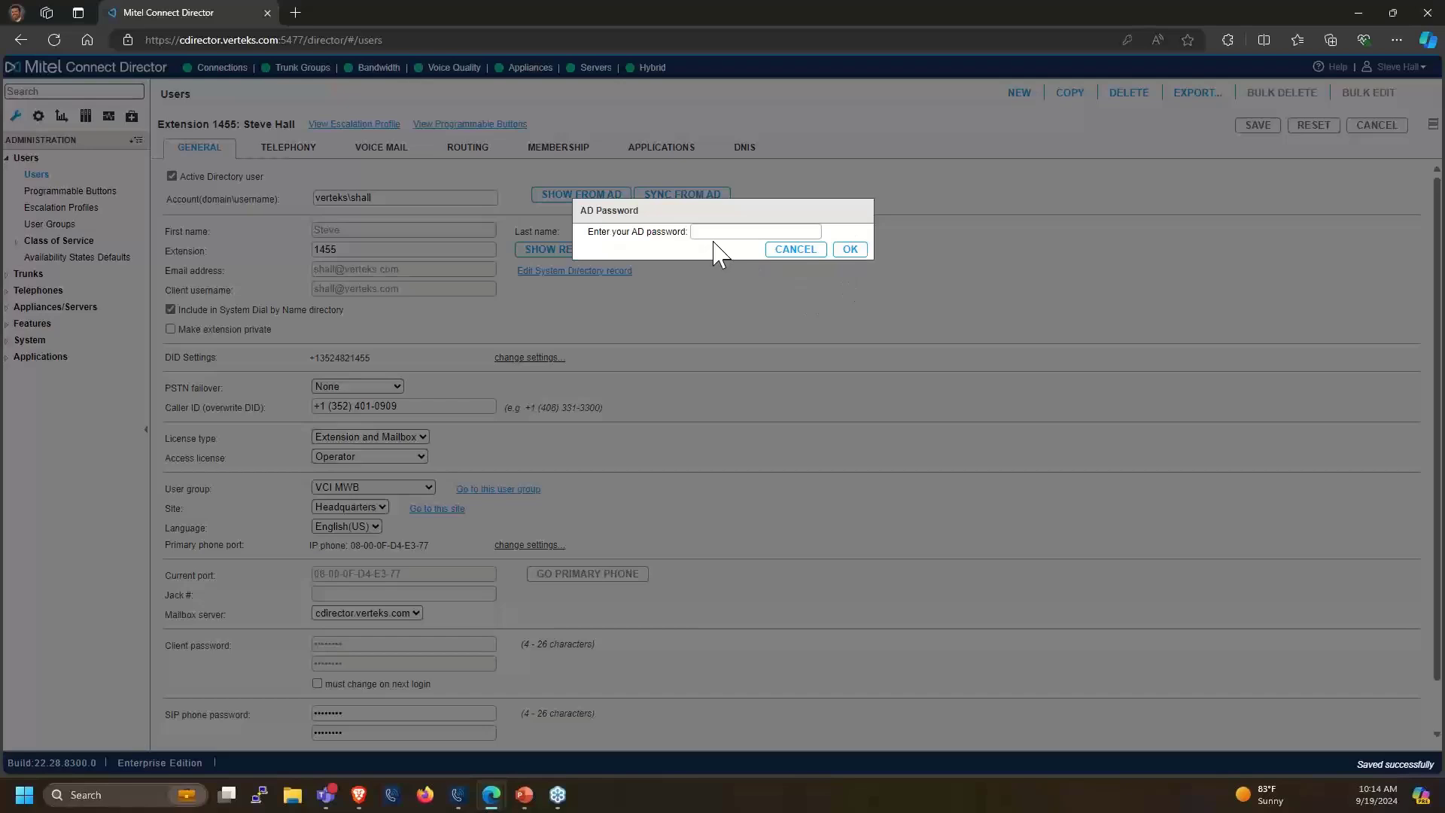
pyautogui.click(713, 232)
pyautogui.write('•••••')
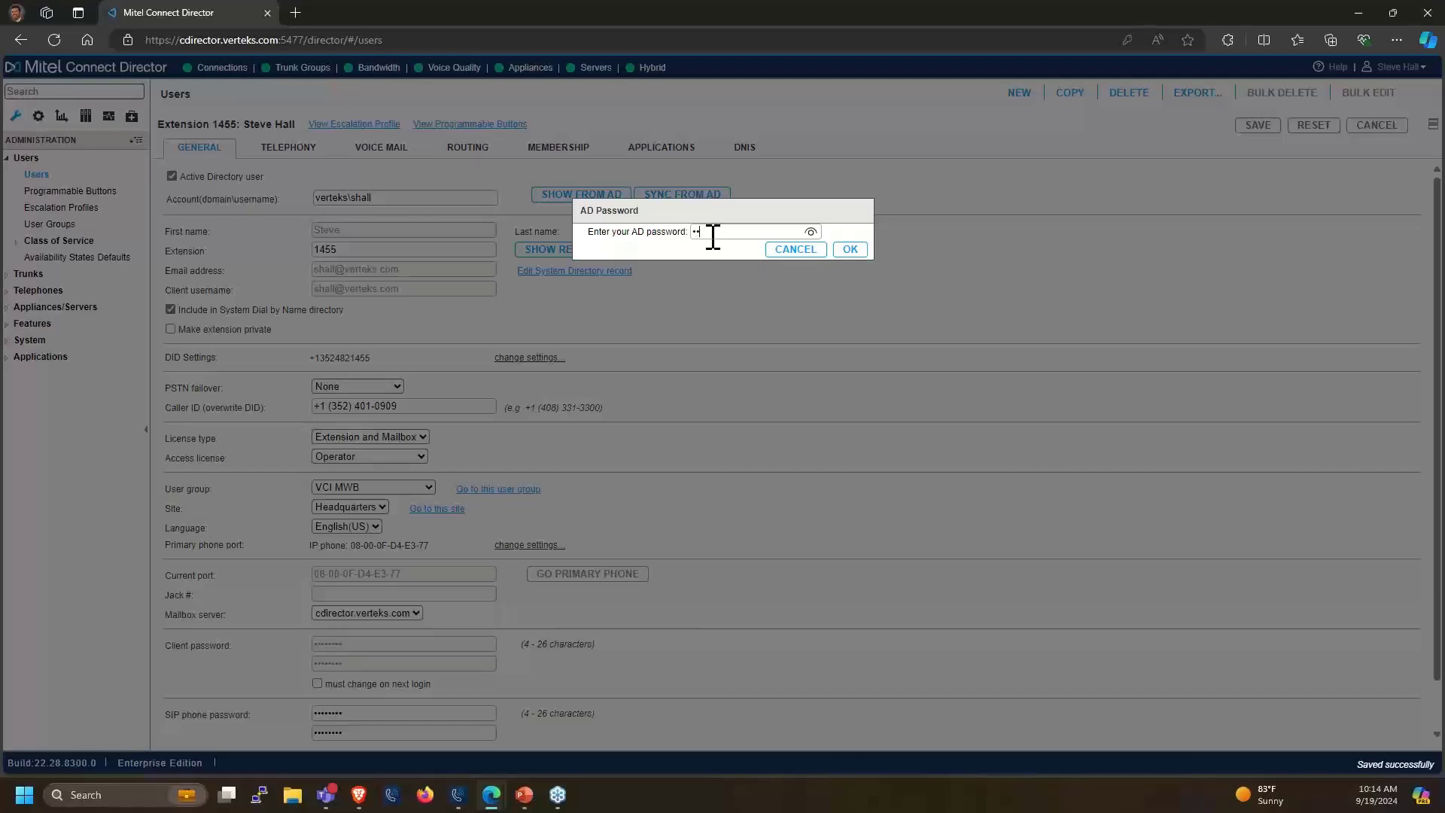
pyautogui.write('•••••••••')
pyautogui.click(847, 250)
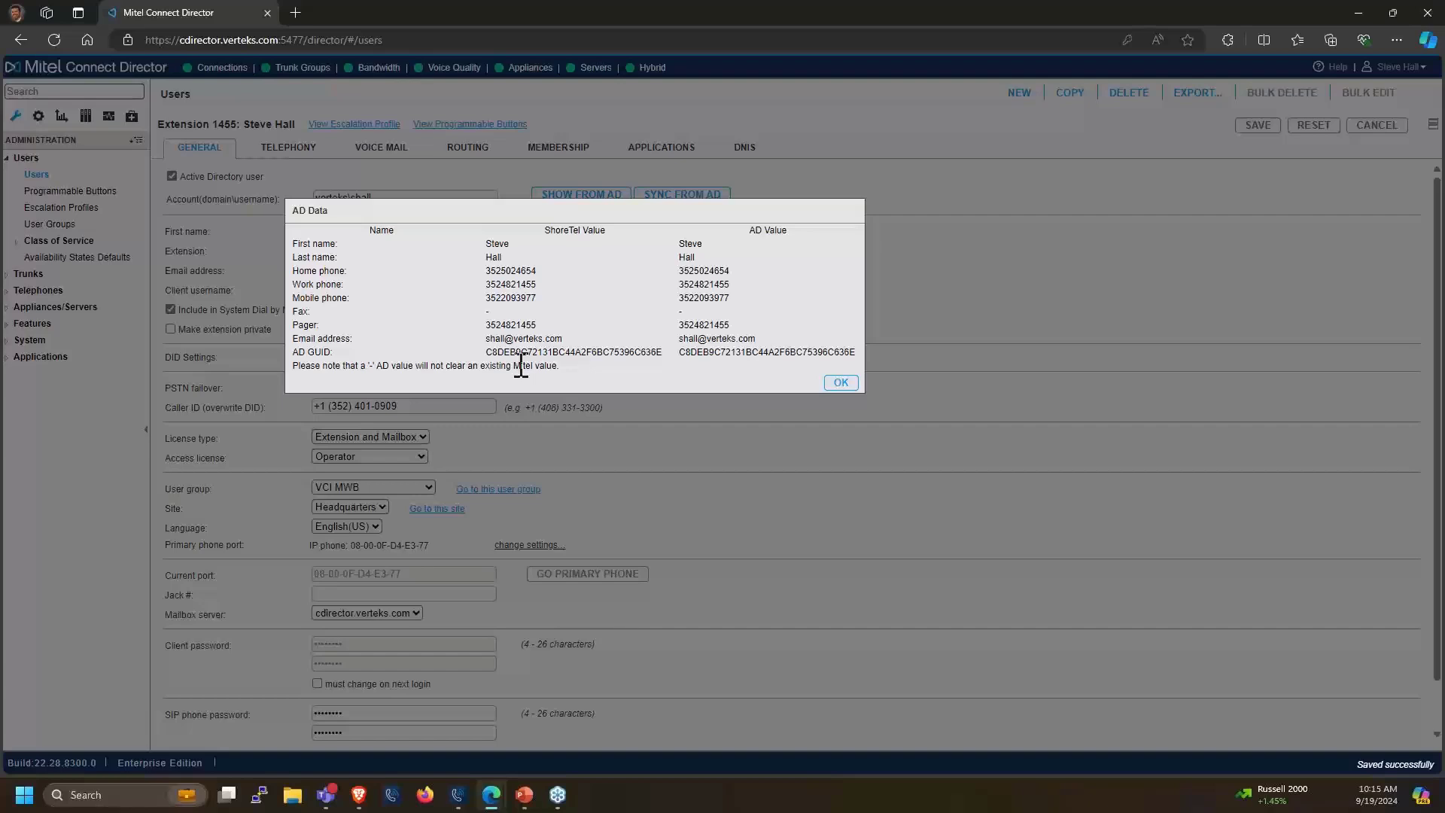
# Close the AD comparison, restore the users list, view extension 1472, then return to extension 1455
pyautogui.click(842, 384)
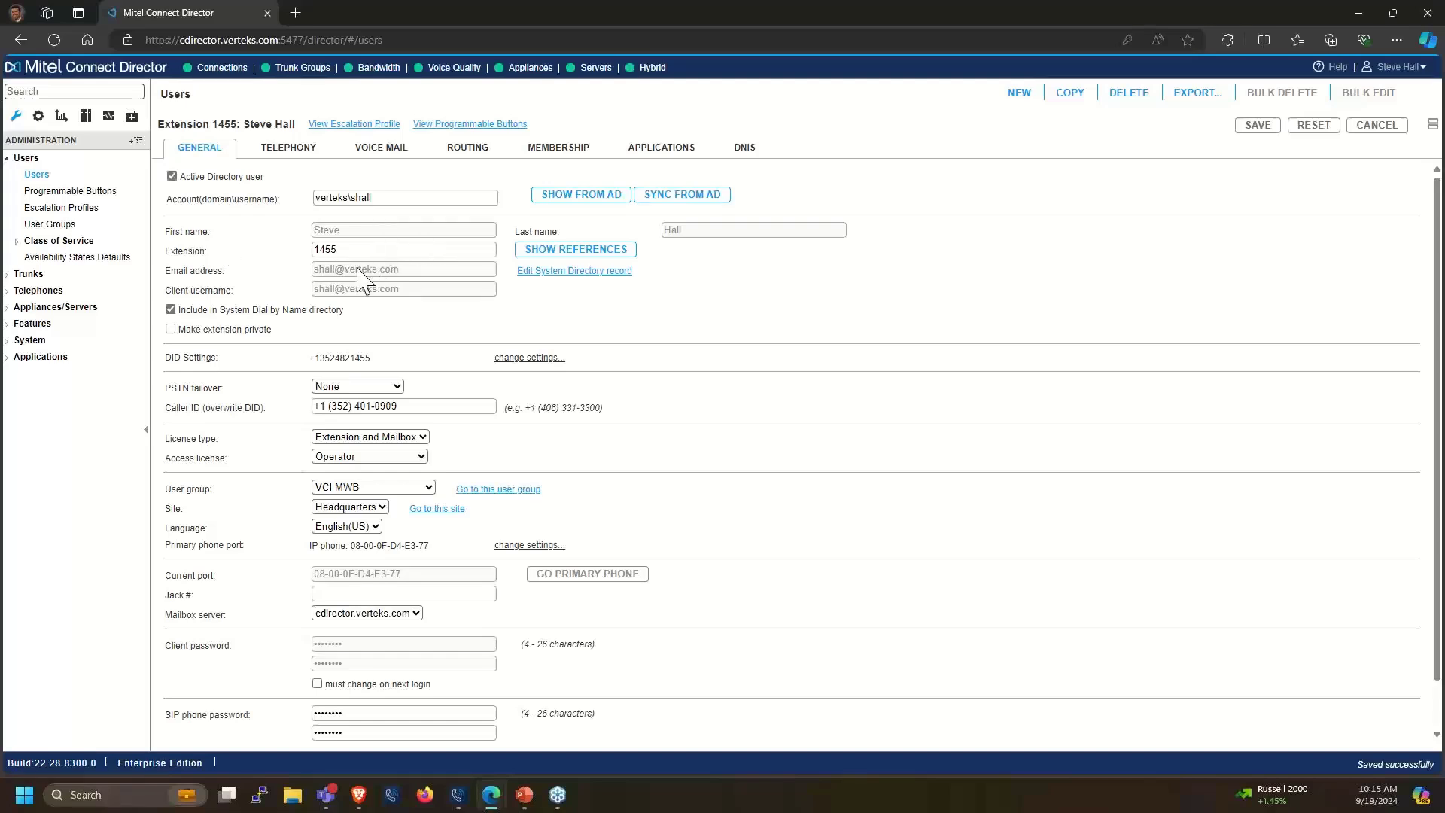
pyautogui.moveTo(340, 229); pyautogui.dragTo(332, 230)
pyautogui.click(1431, 128)
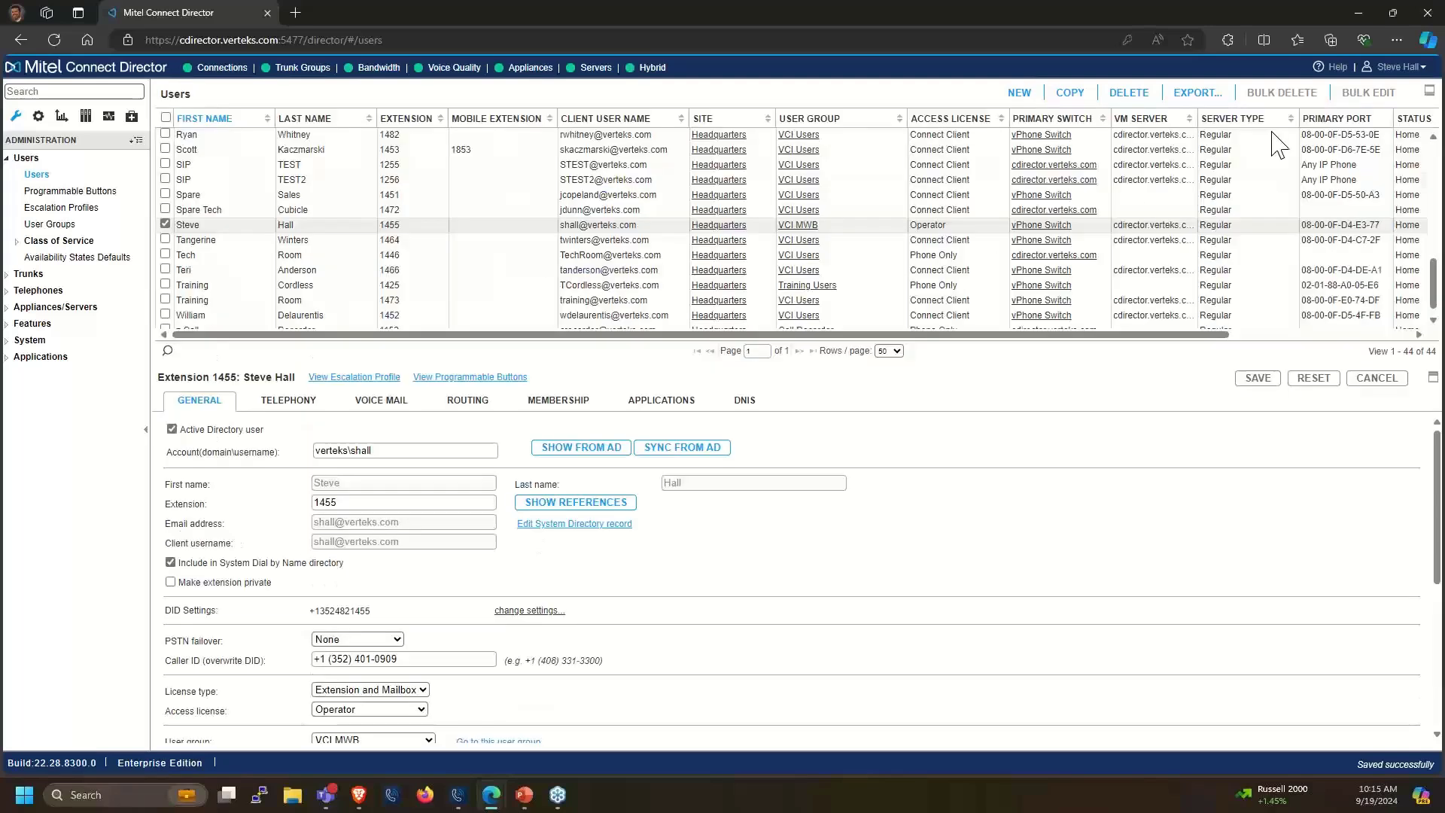
pyautogui.click(202, 210)
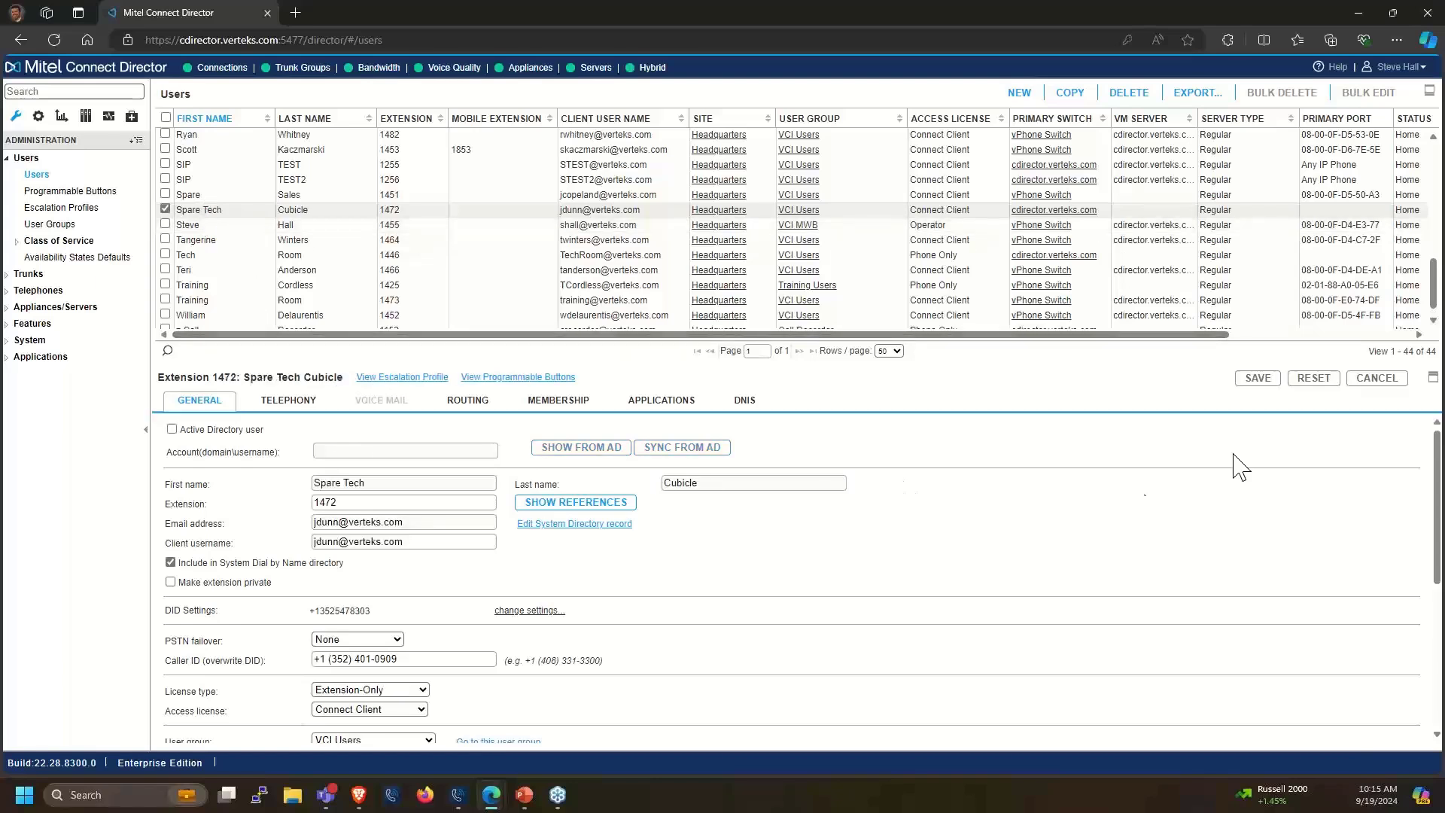
pyautogui.scroll(-2, 339, 595)
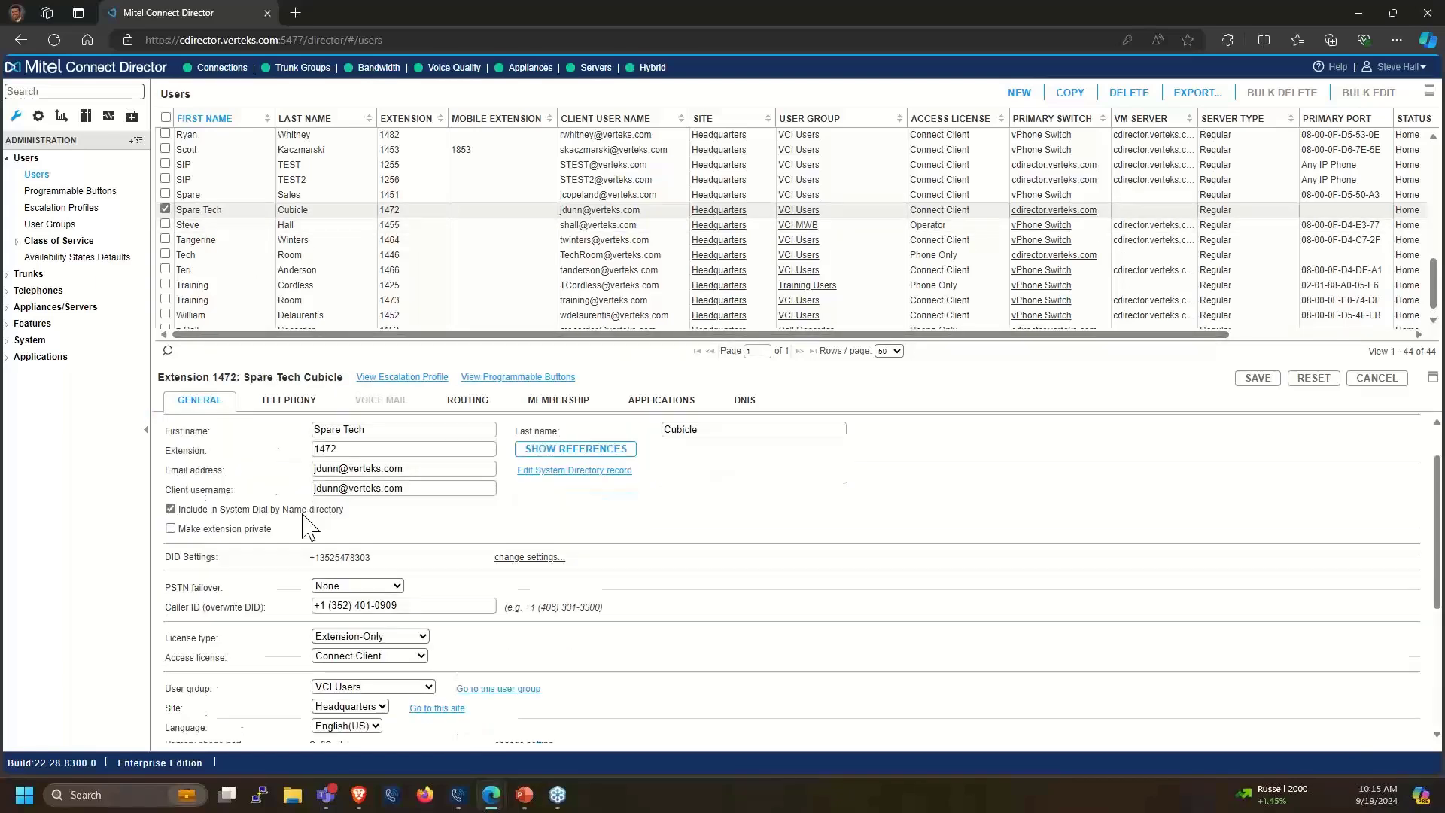
pyautogui.scroll(2, 335, 511)
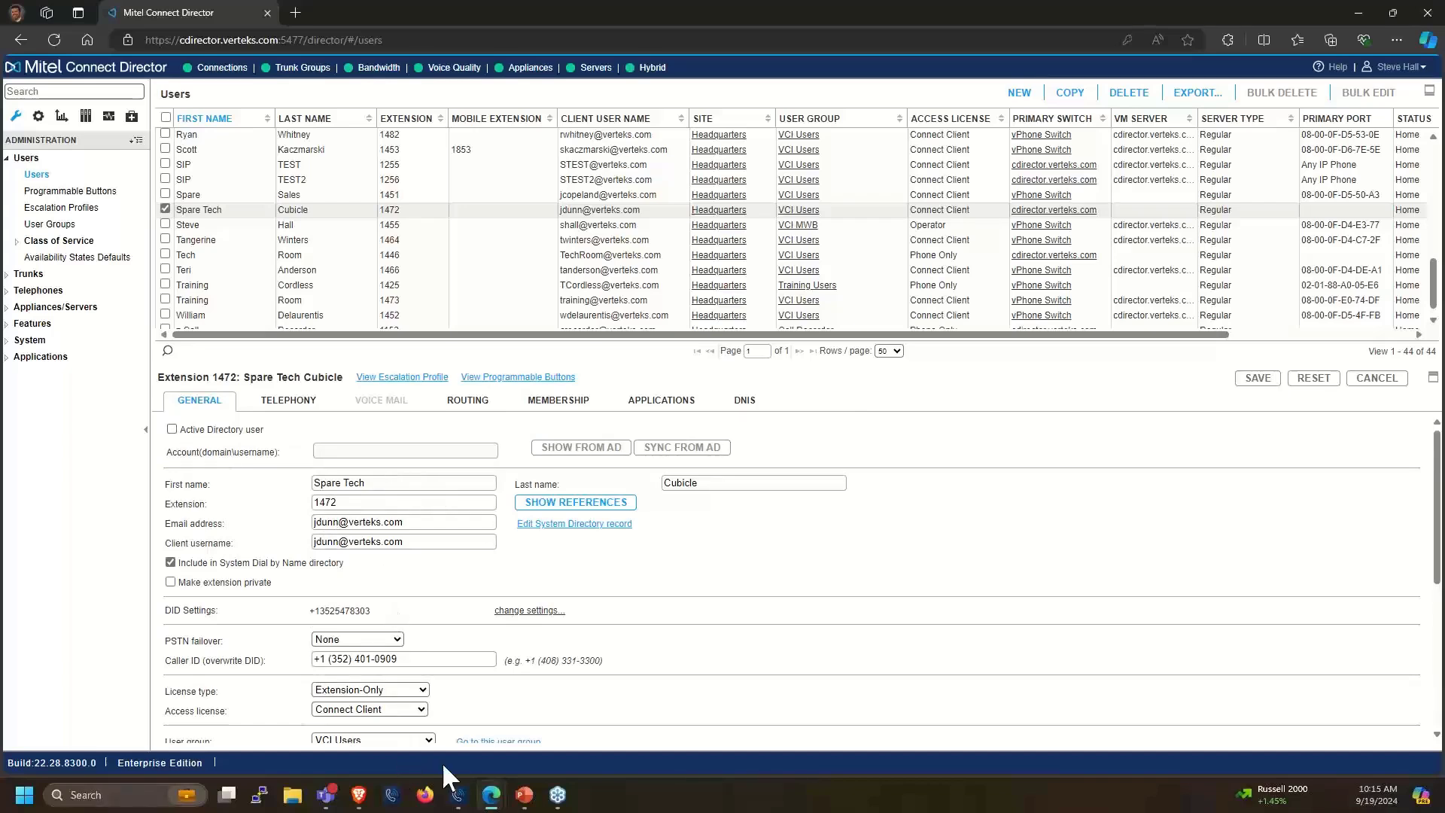
pyautogui.click(212, 230)
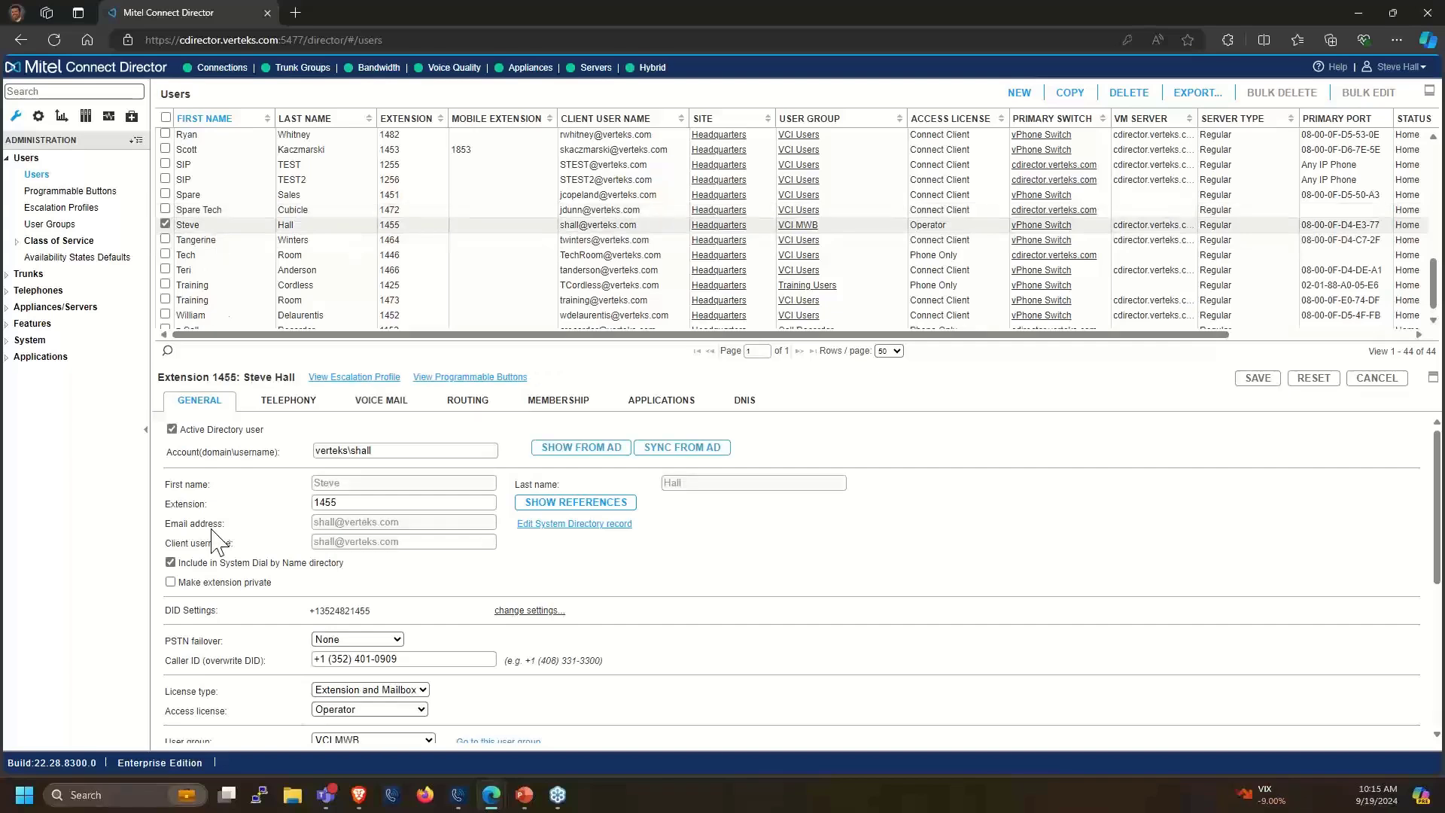
# Maximize extension 1455's detail panel so it fills the whole page
pyautogui.click(1433, 377)
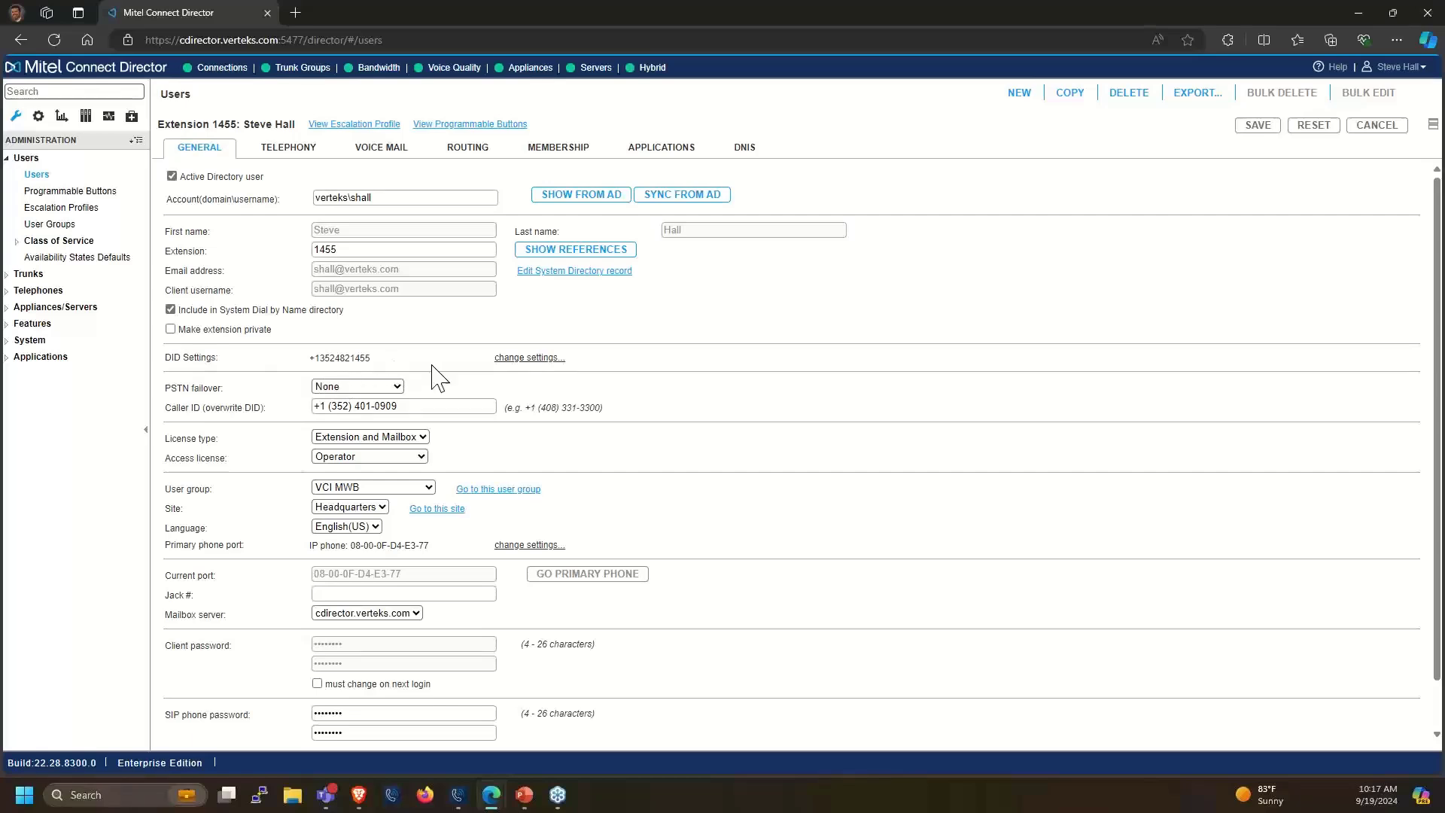
# Expand extension 1455's DID settings and check the Cox PRI range and its DID number
pyautogui.click(532, 359)
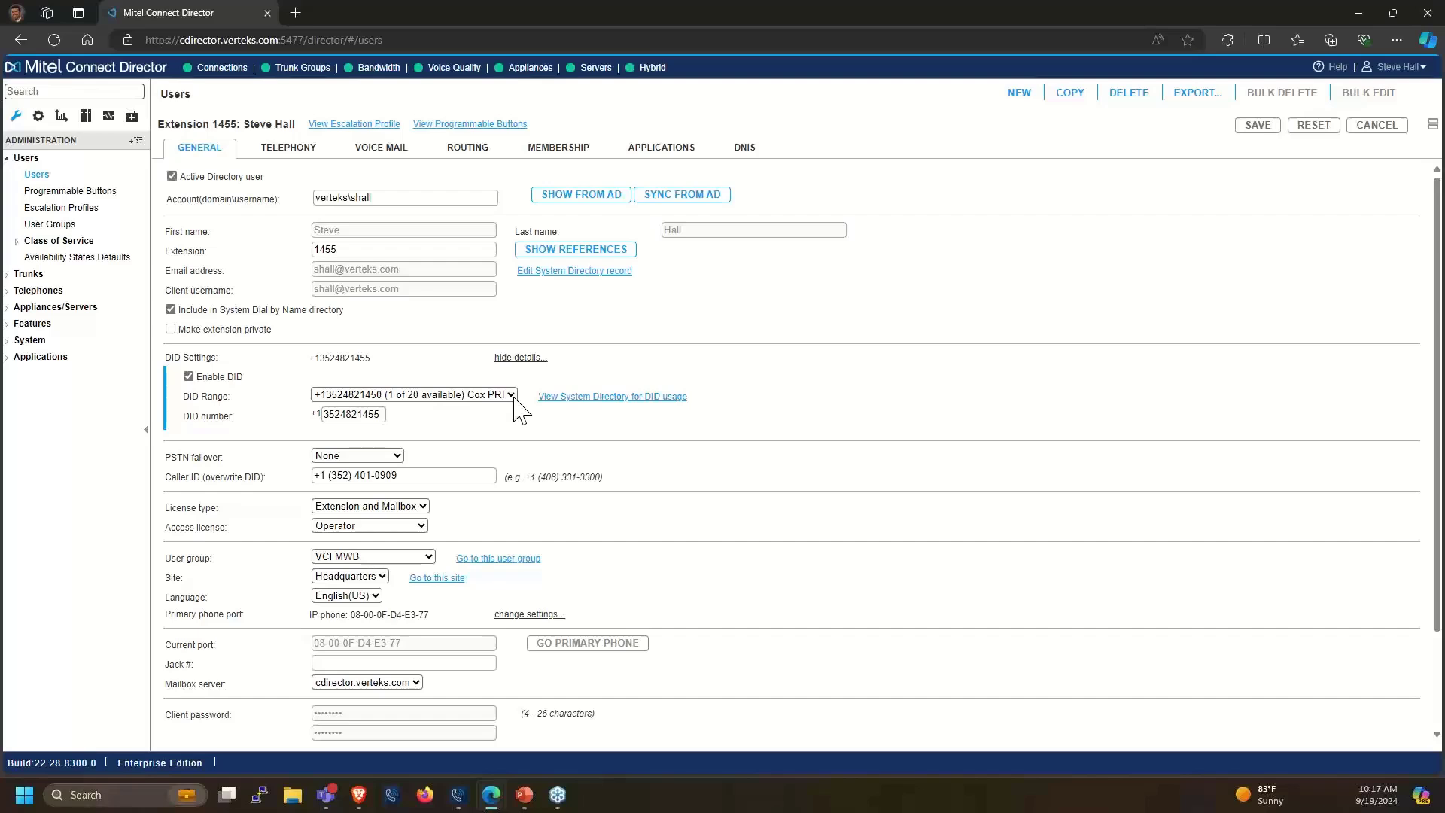
pyautogui.click(515, 396)
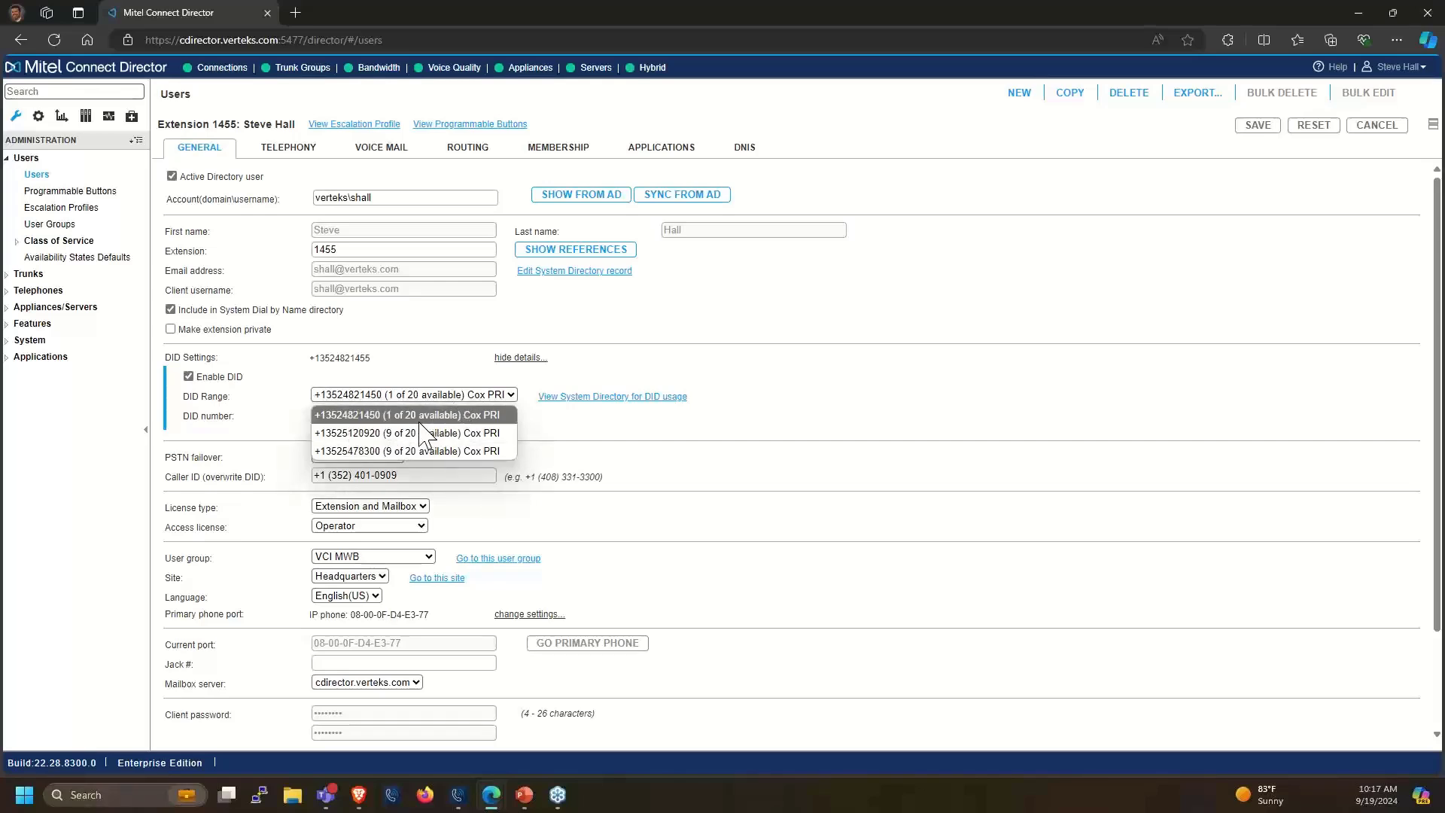
pyautogui.click(565, 444)
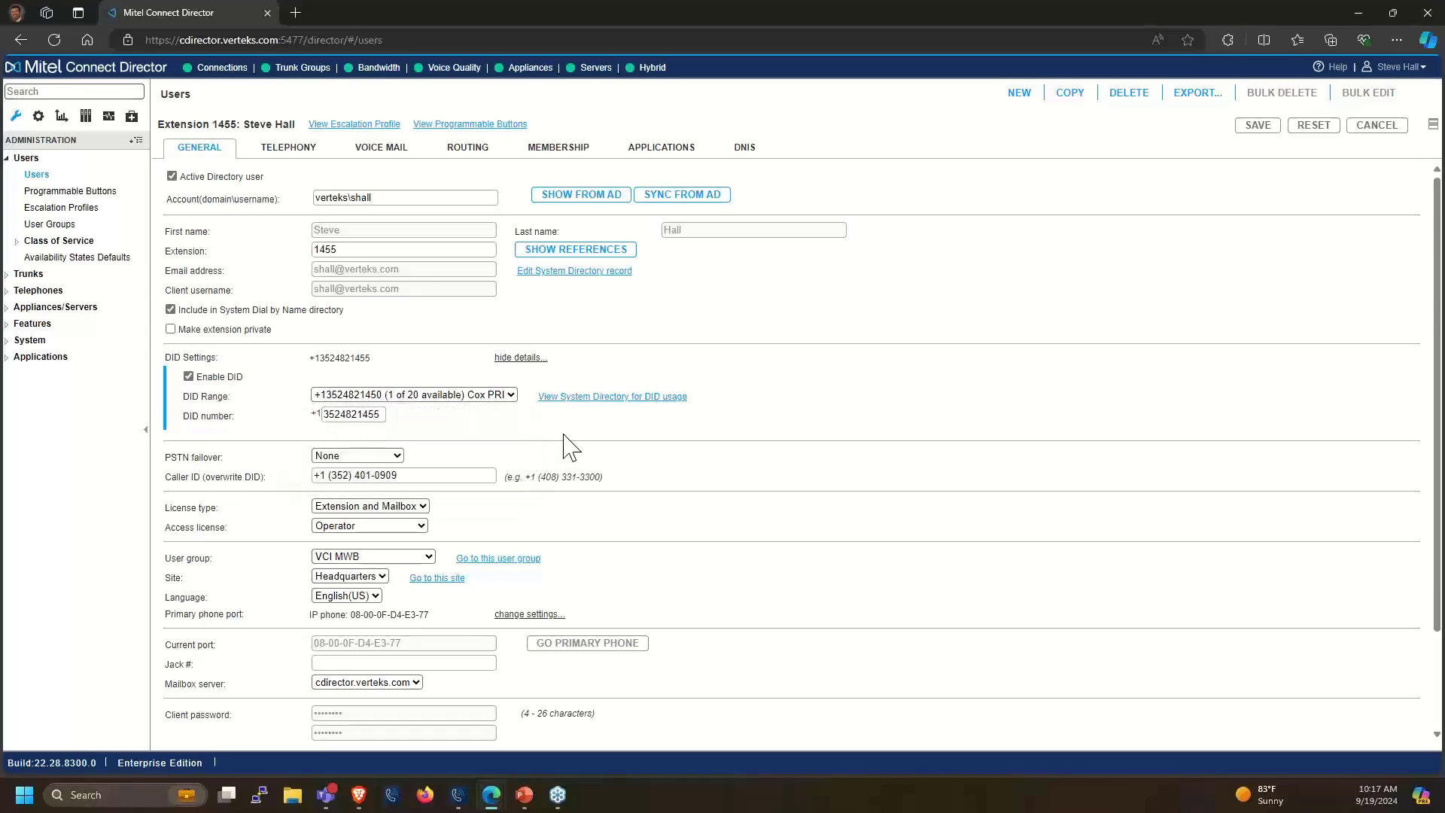
pyautogui.click(381, 418)
pyautogui.scroll(-2, 226, 444)
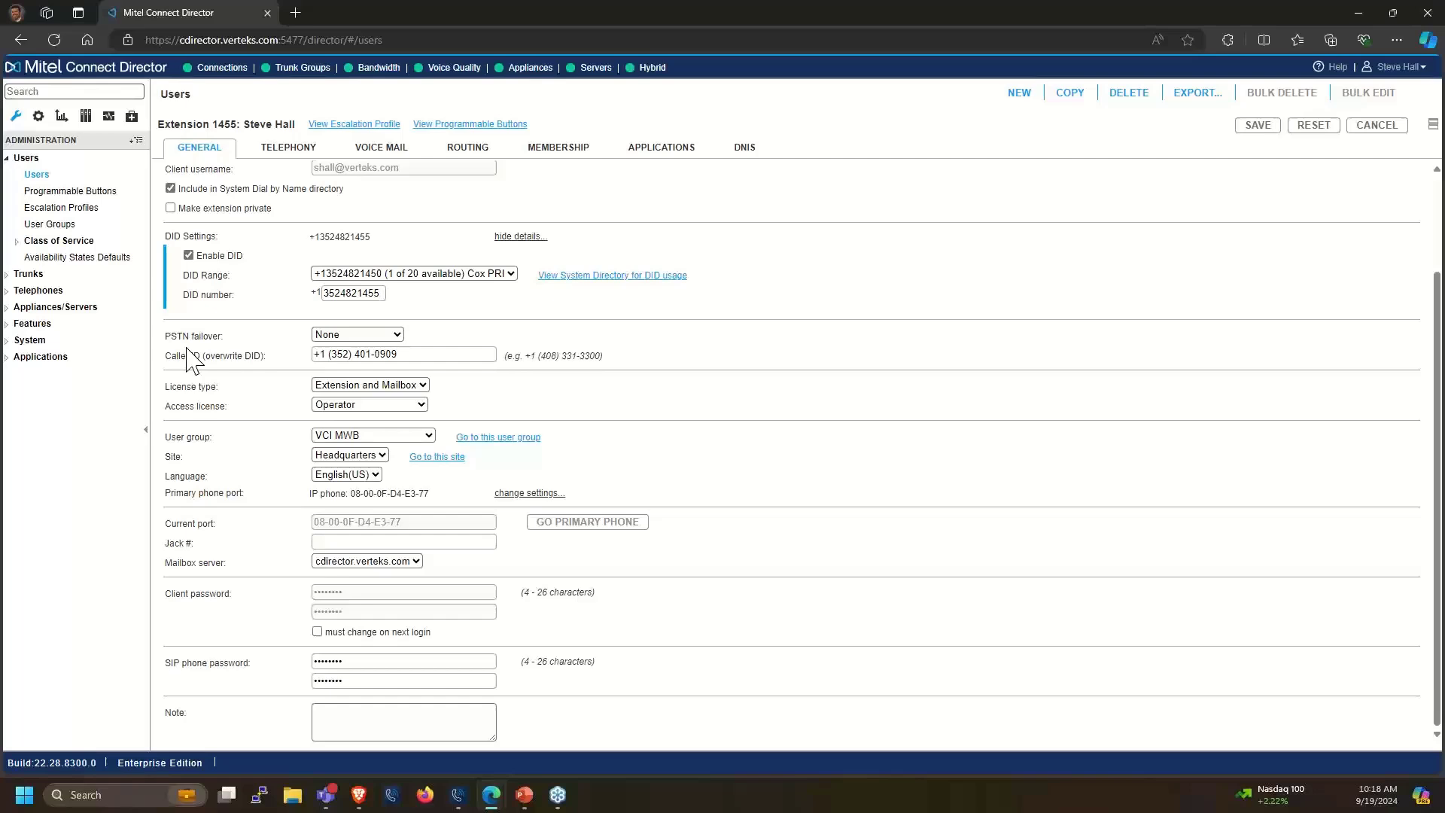
# Check the PSTN failover options, keeping None, then view the License type choices
pyautogui.click(346, 339)
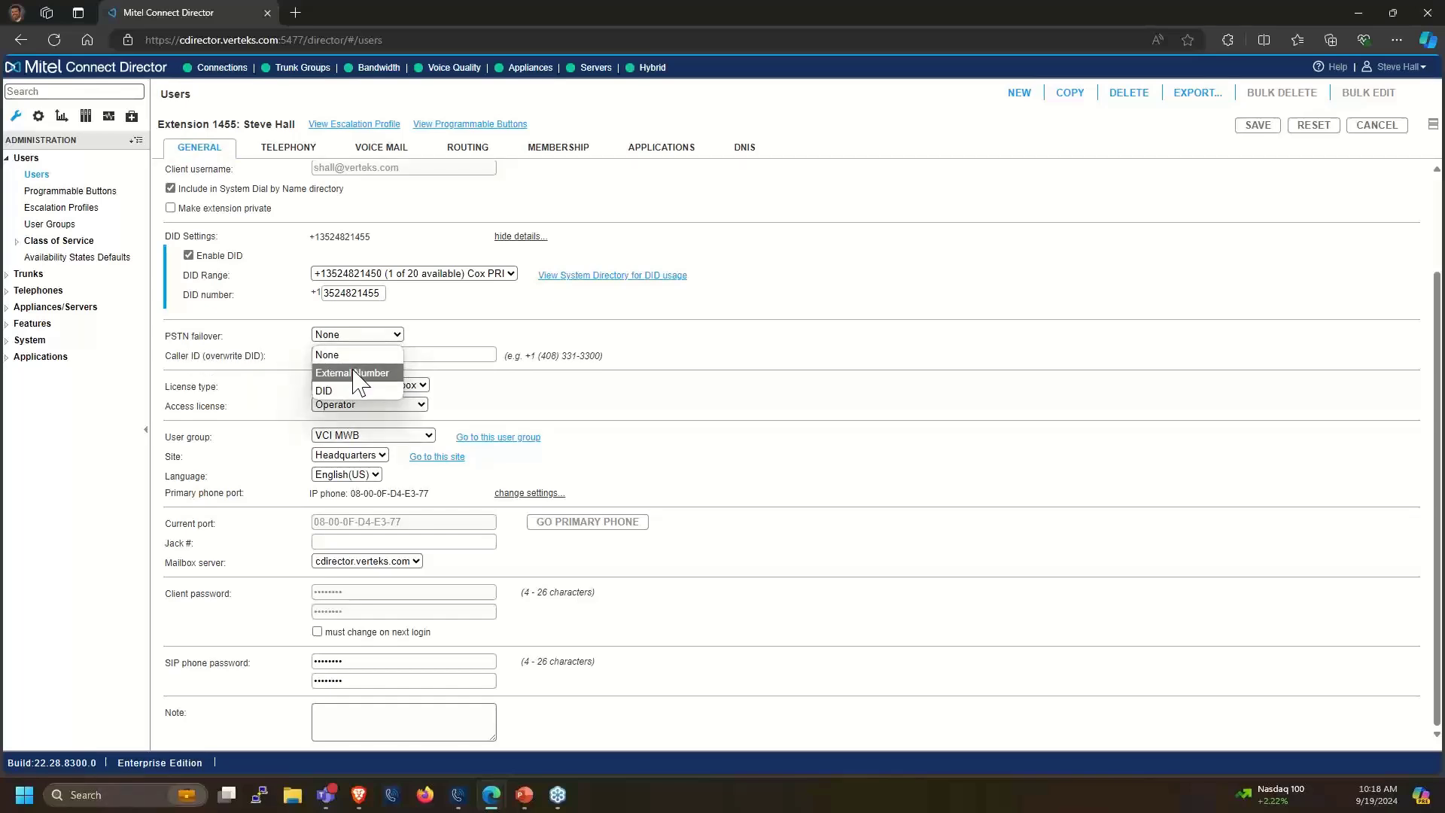
pyautogui.click(427, 357)
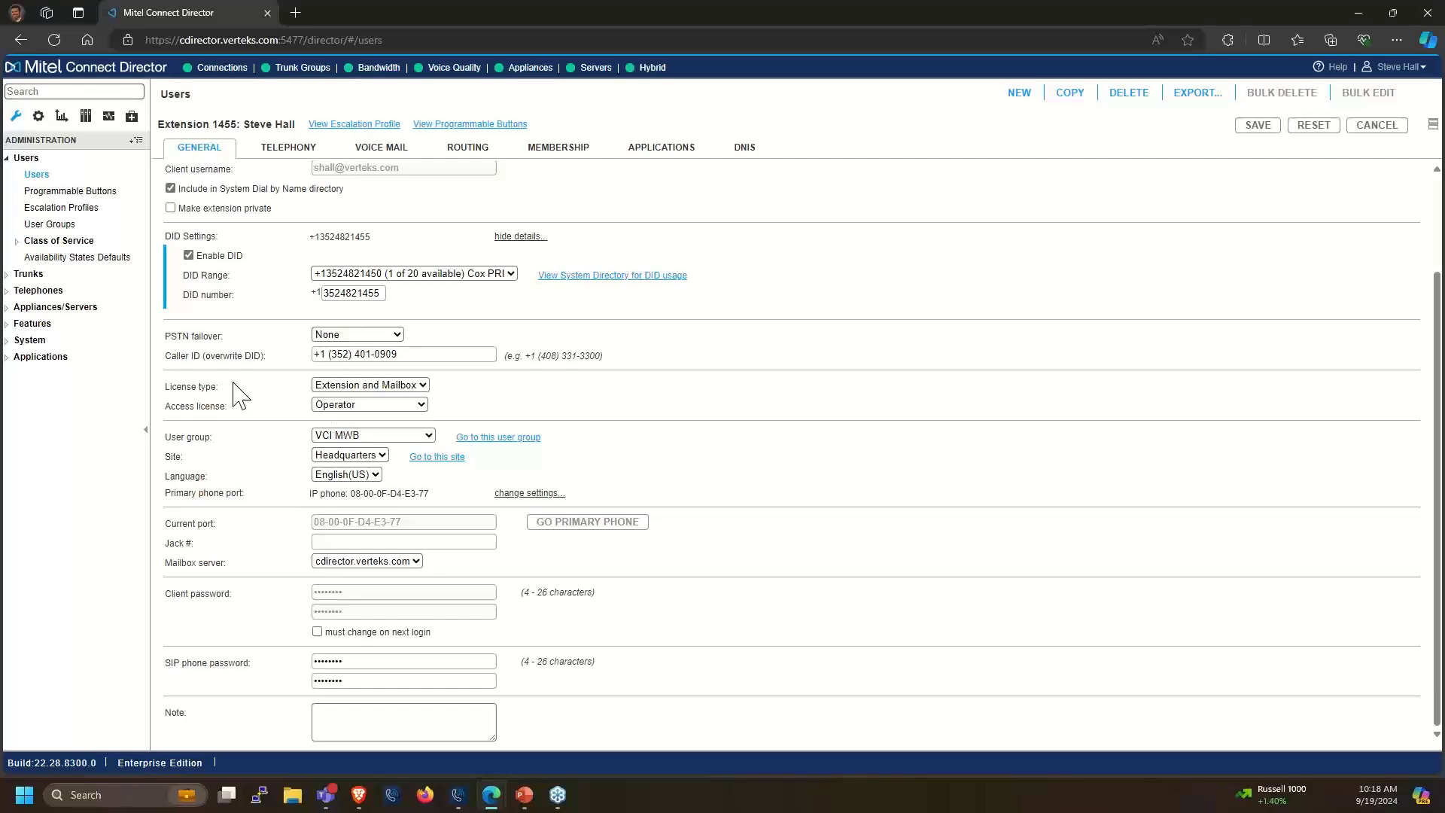
pyautogui.click(383, 387)
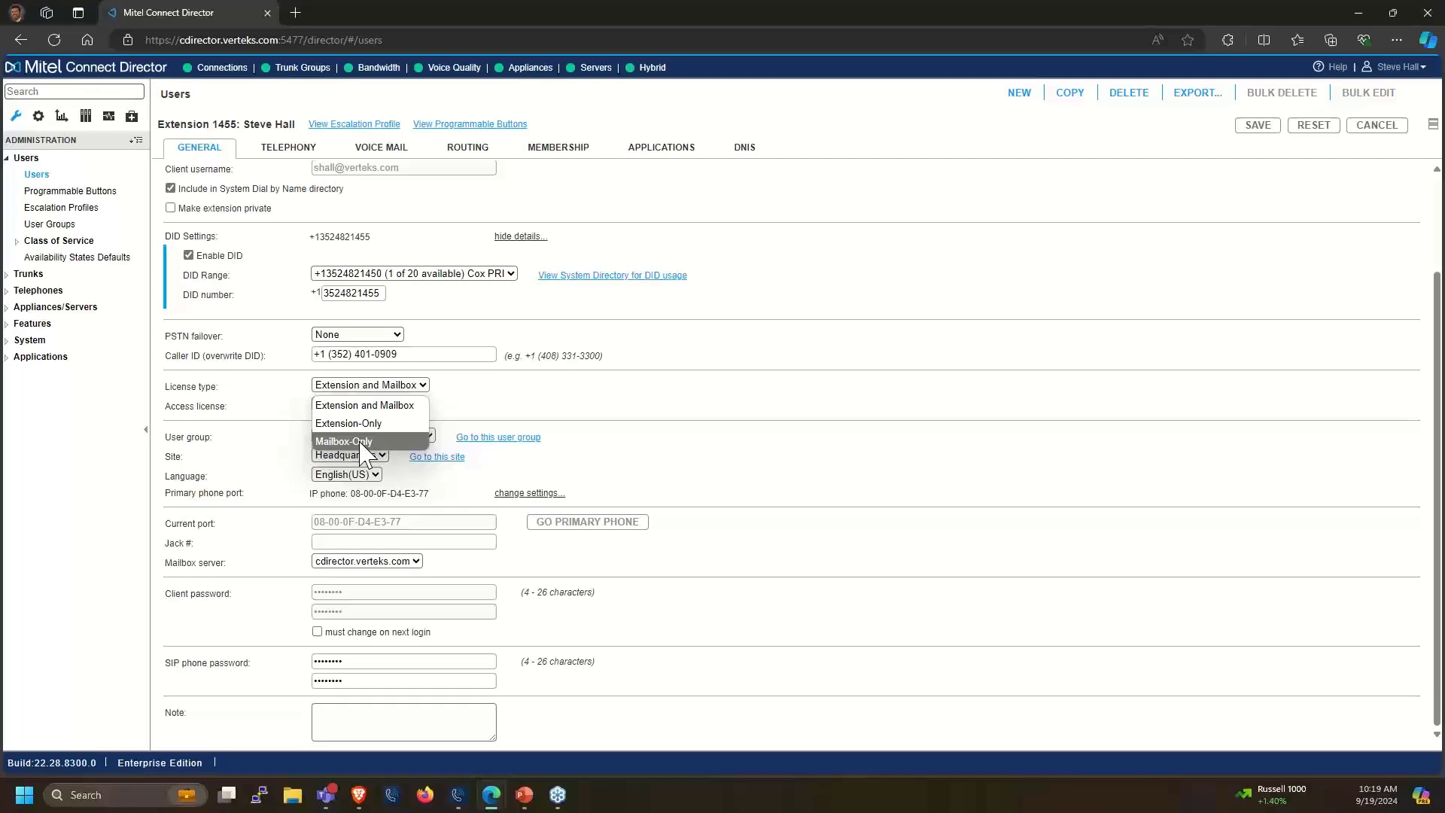
pyautogui.click(521, 405)
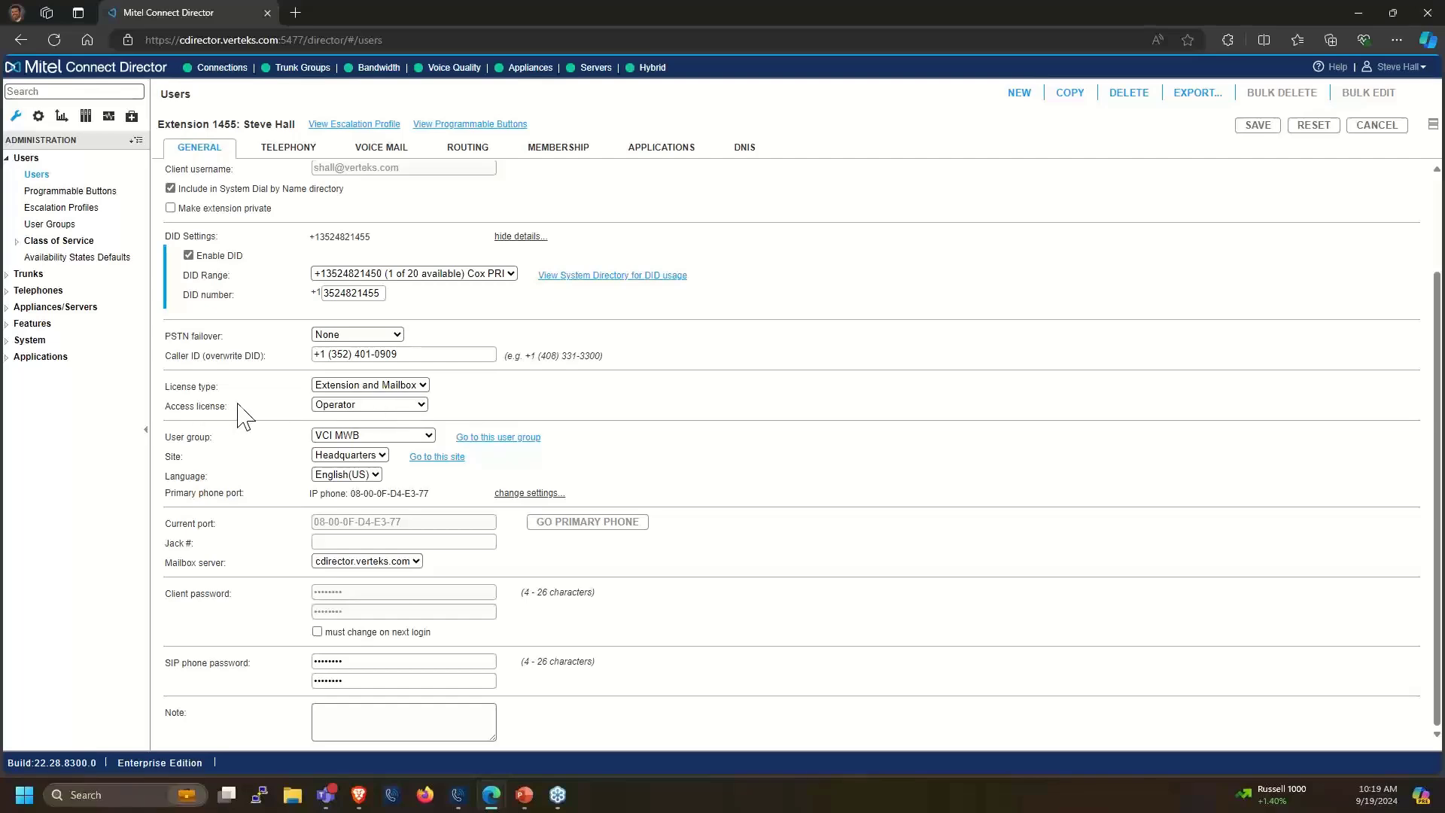
pyautogui.click(329, 410)
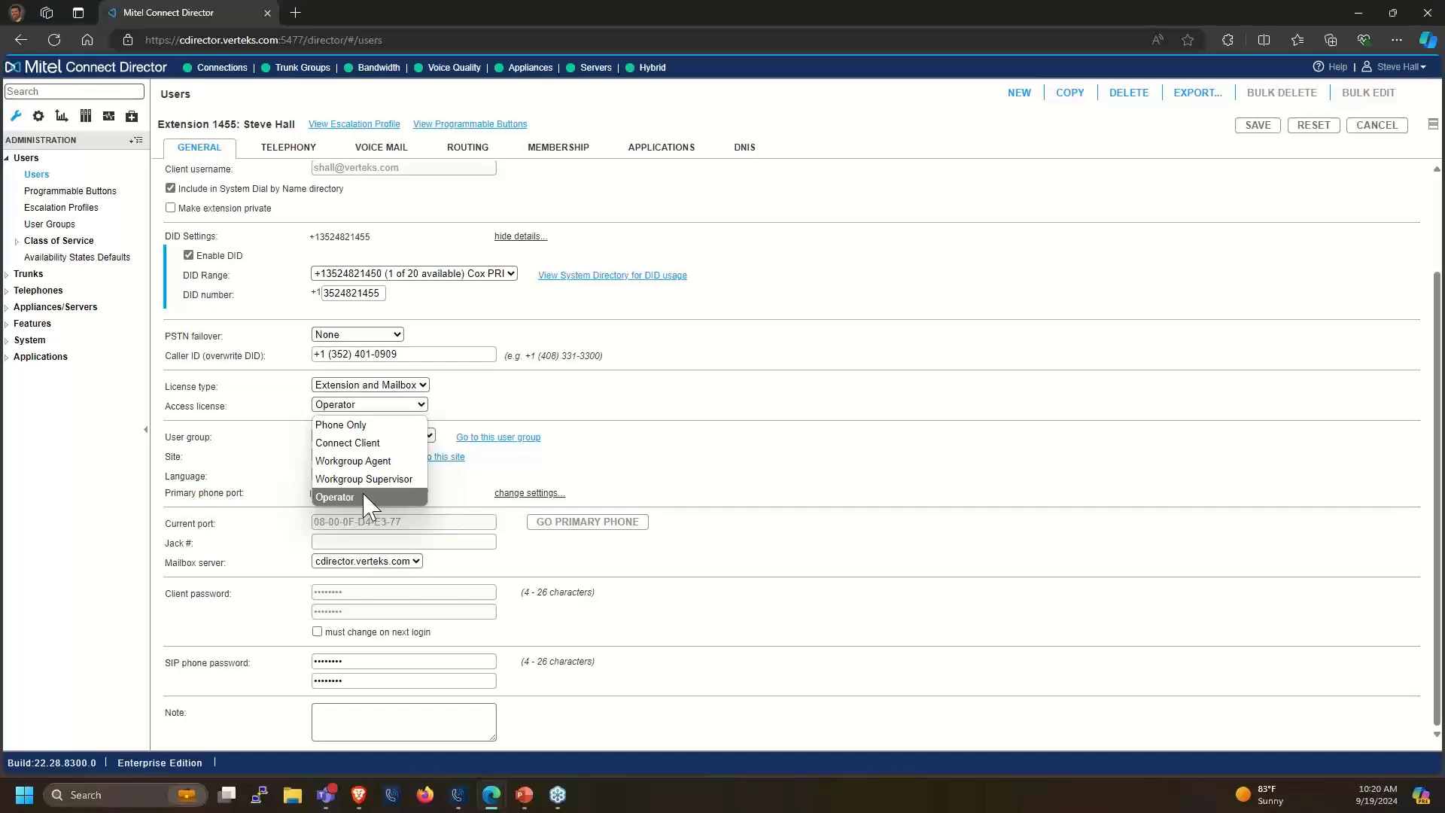
pyautogui.click(525, 422)
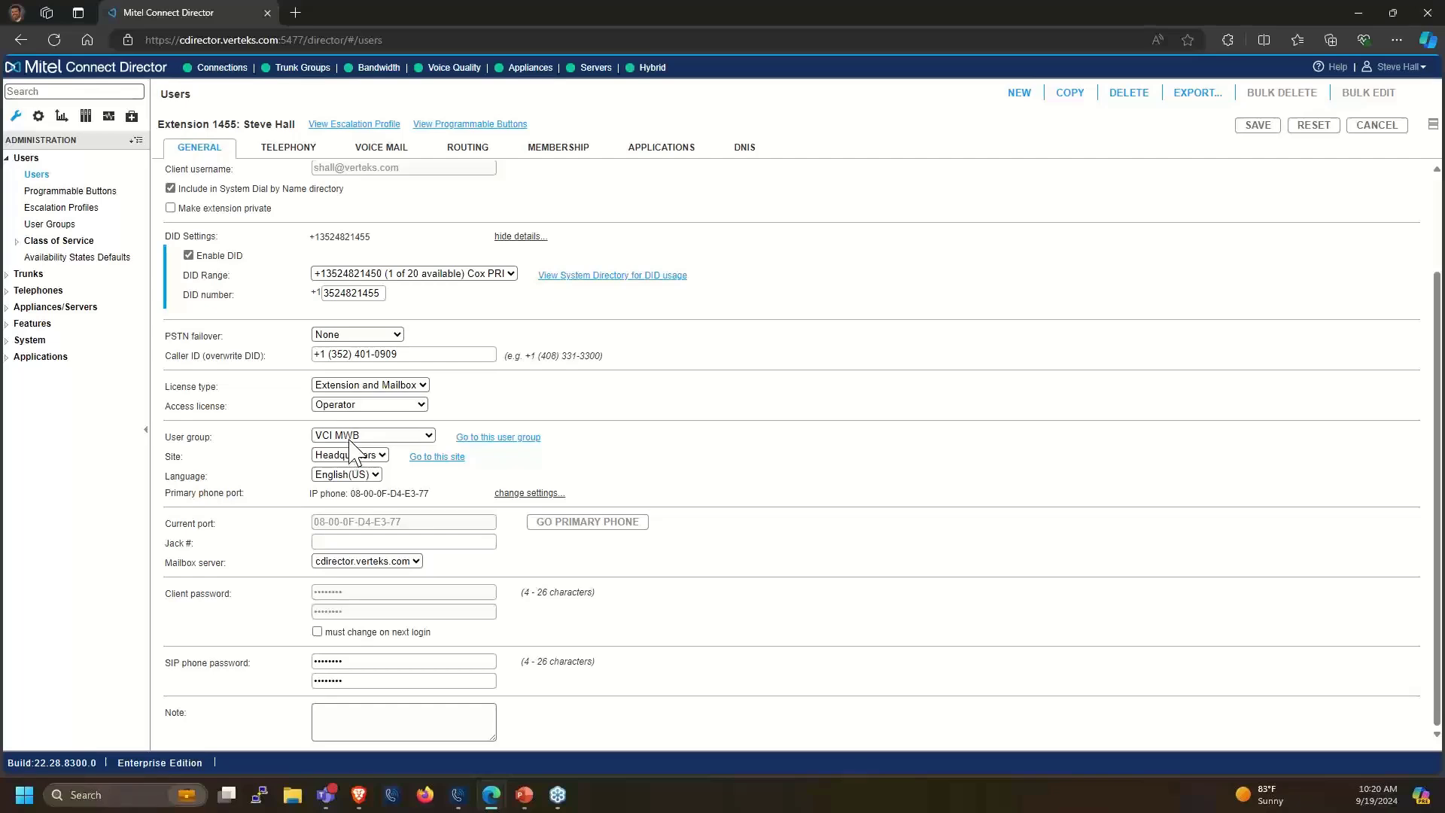
# Review user groups keeping VCI MWB, go to the User Groups list, and expand Class of Service
pyautogui.click(349, 436)
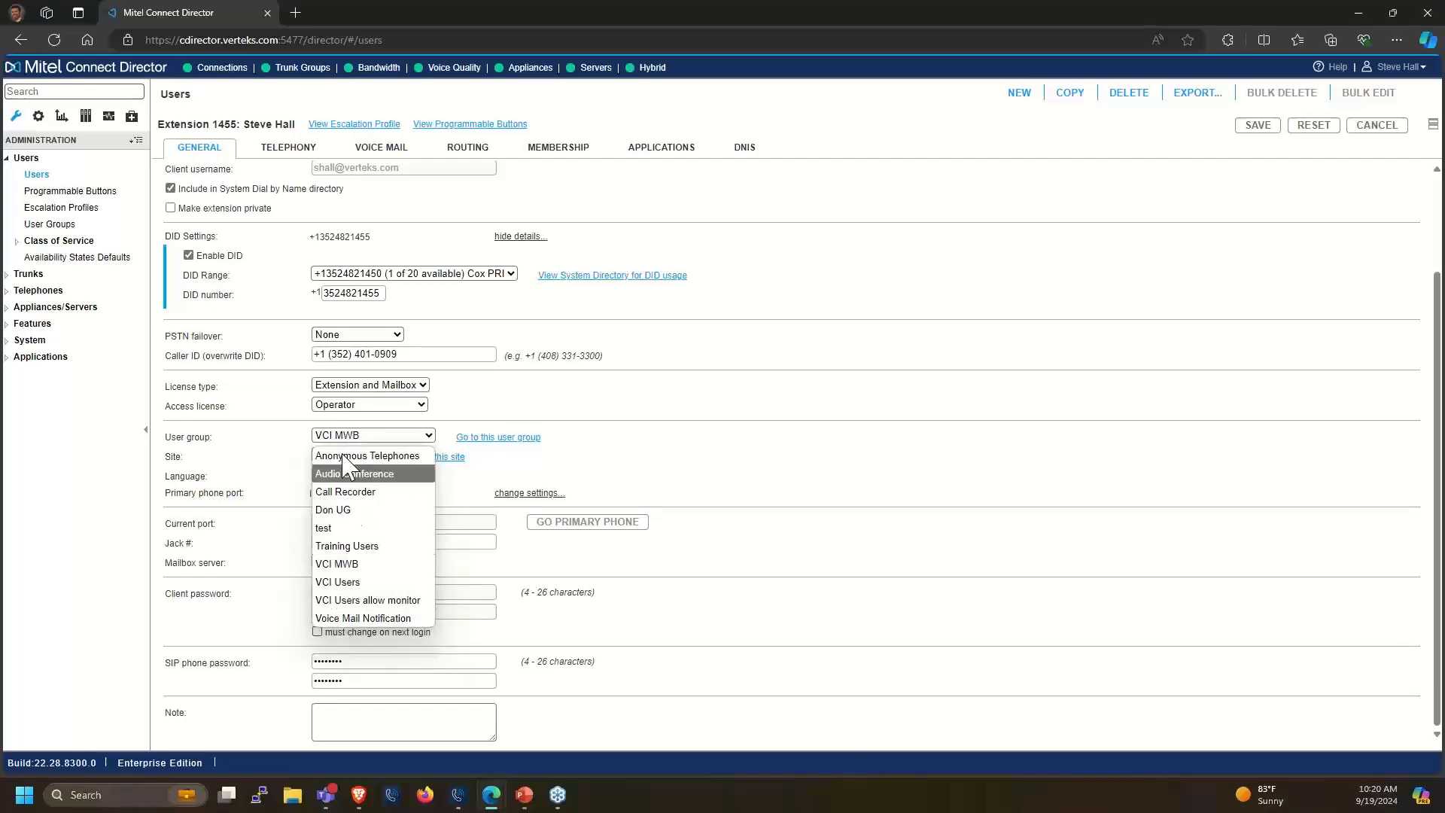
pyautogui.click(625, 461)
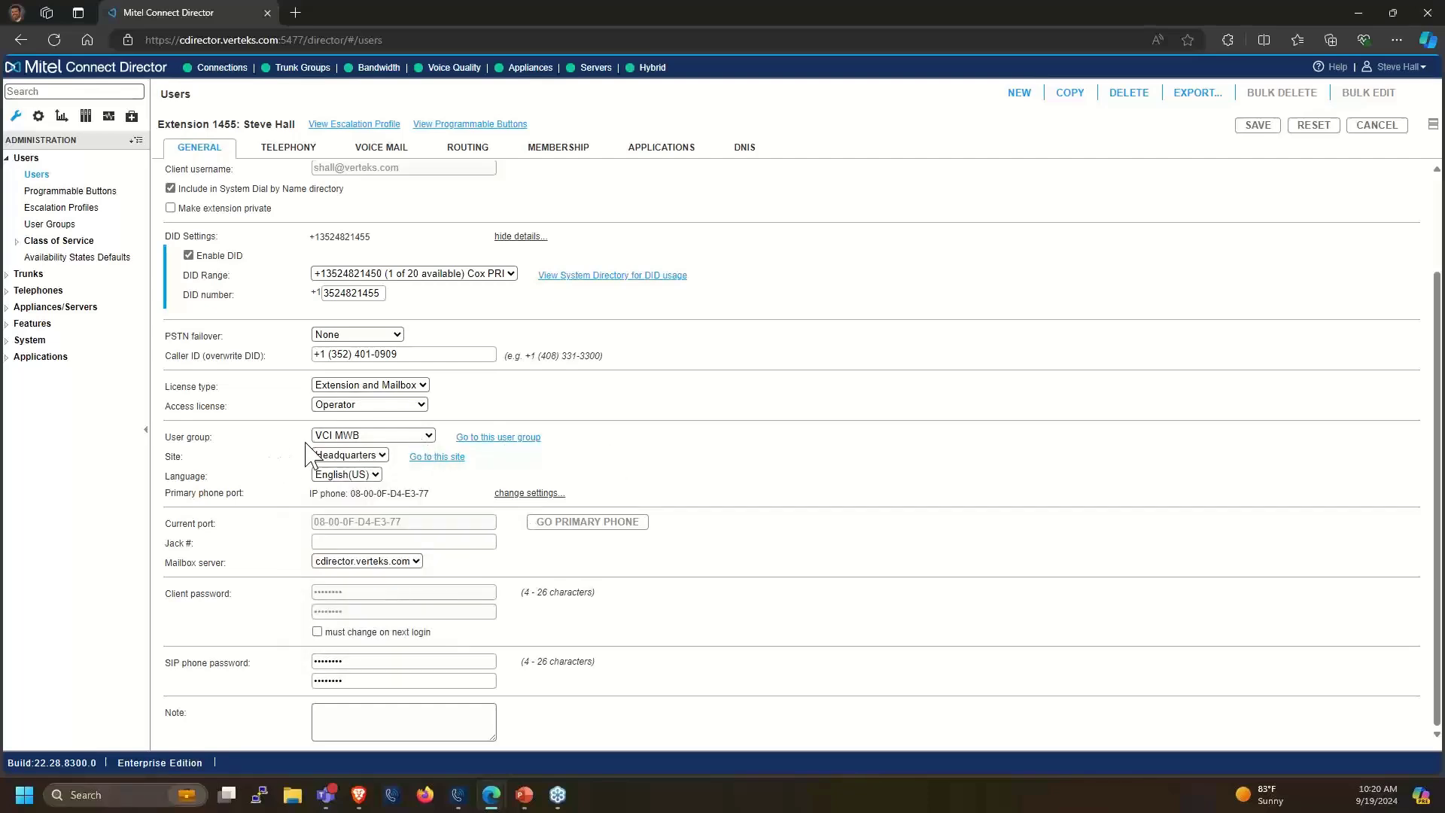
pyautogui.click(64, 226)
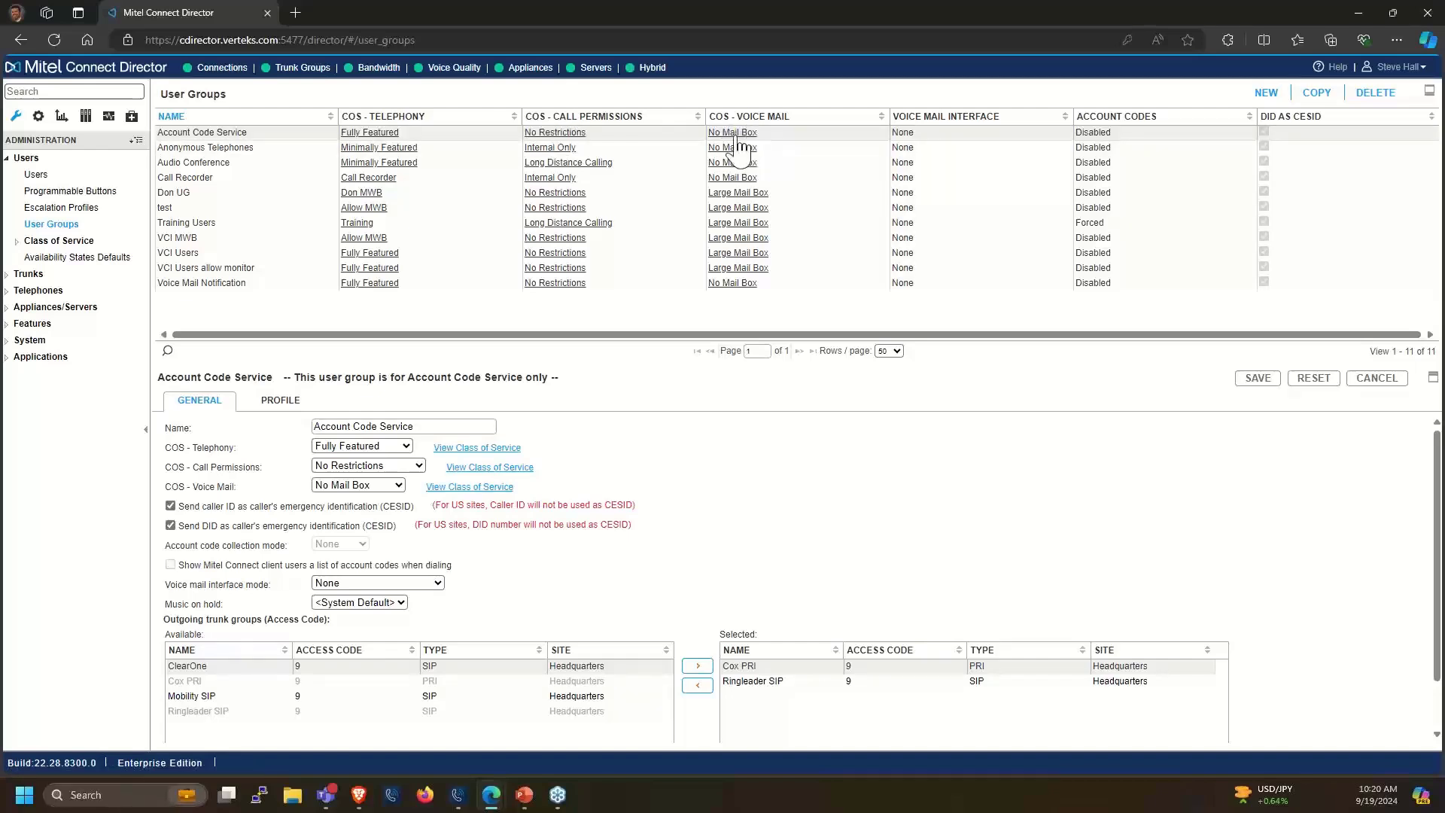
pyautogui.click(17, 241)
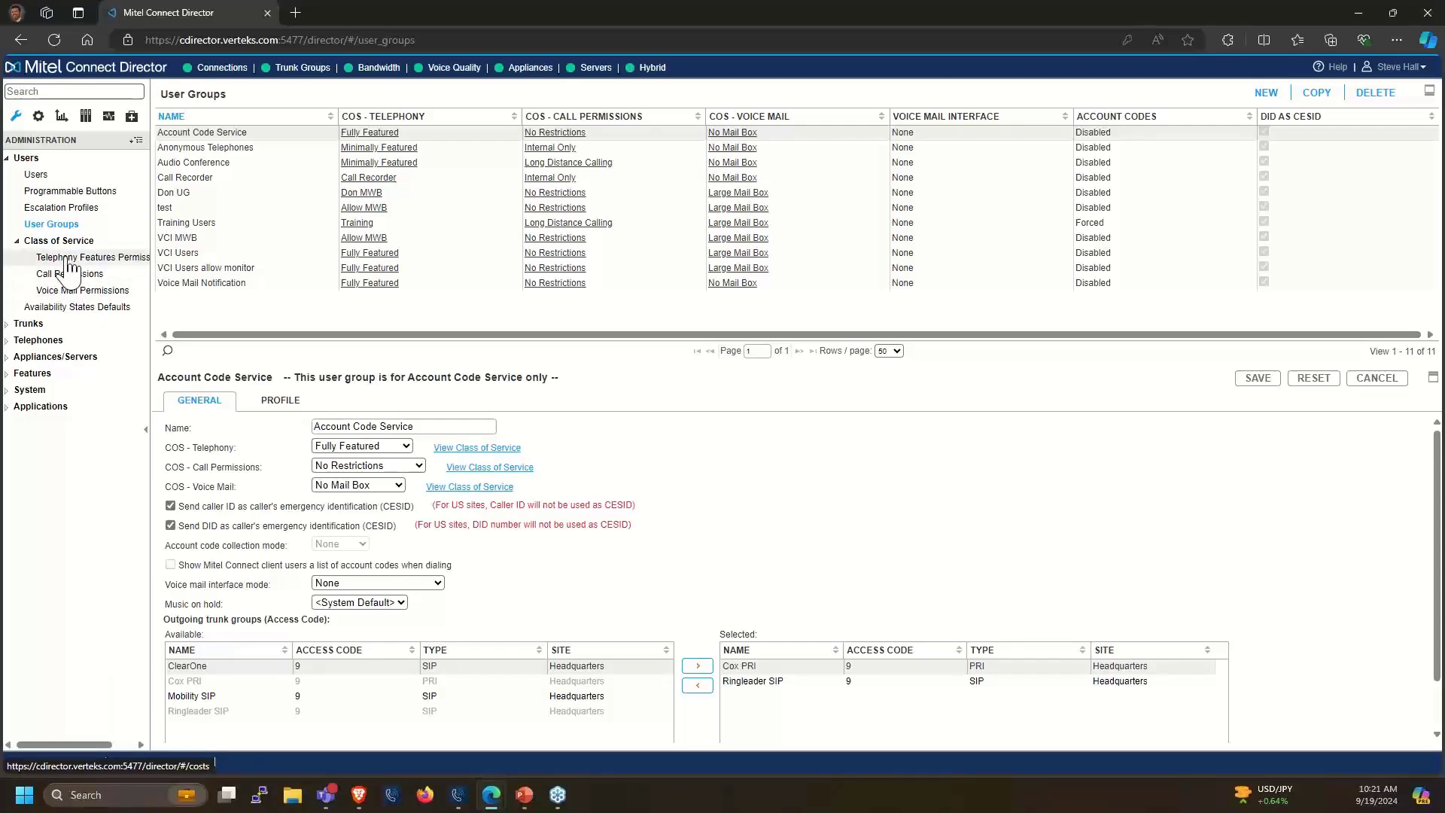
# Open Telephony Features Permissions and load the Fully Featured profile's settings
pyautogui.click(68, 258)
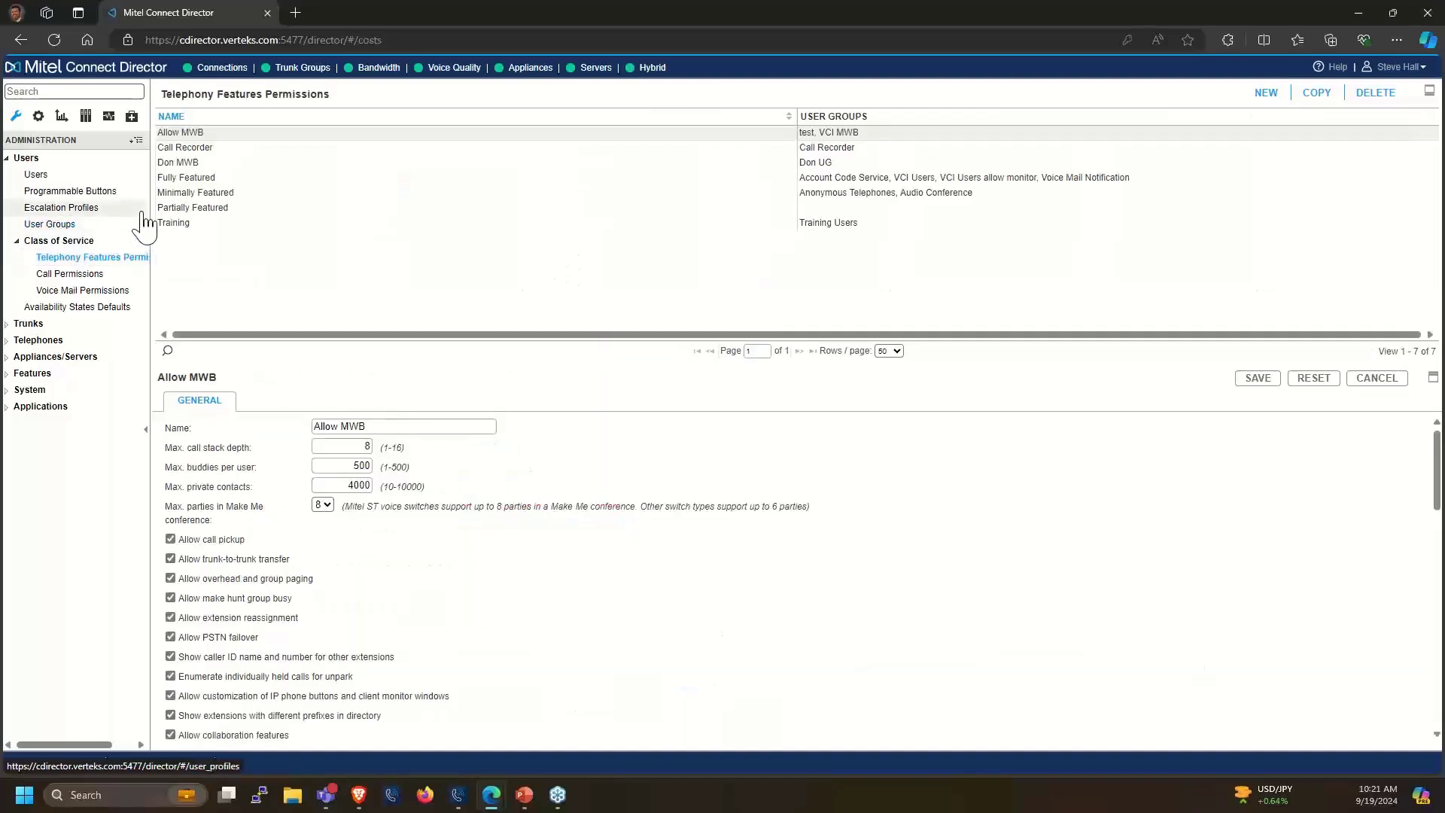
pyautogui.click(186, 179)
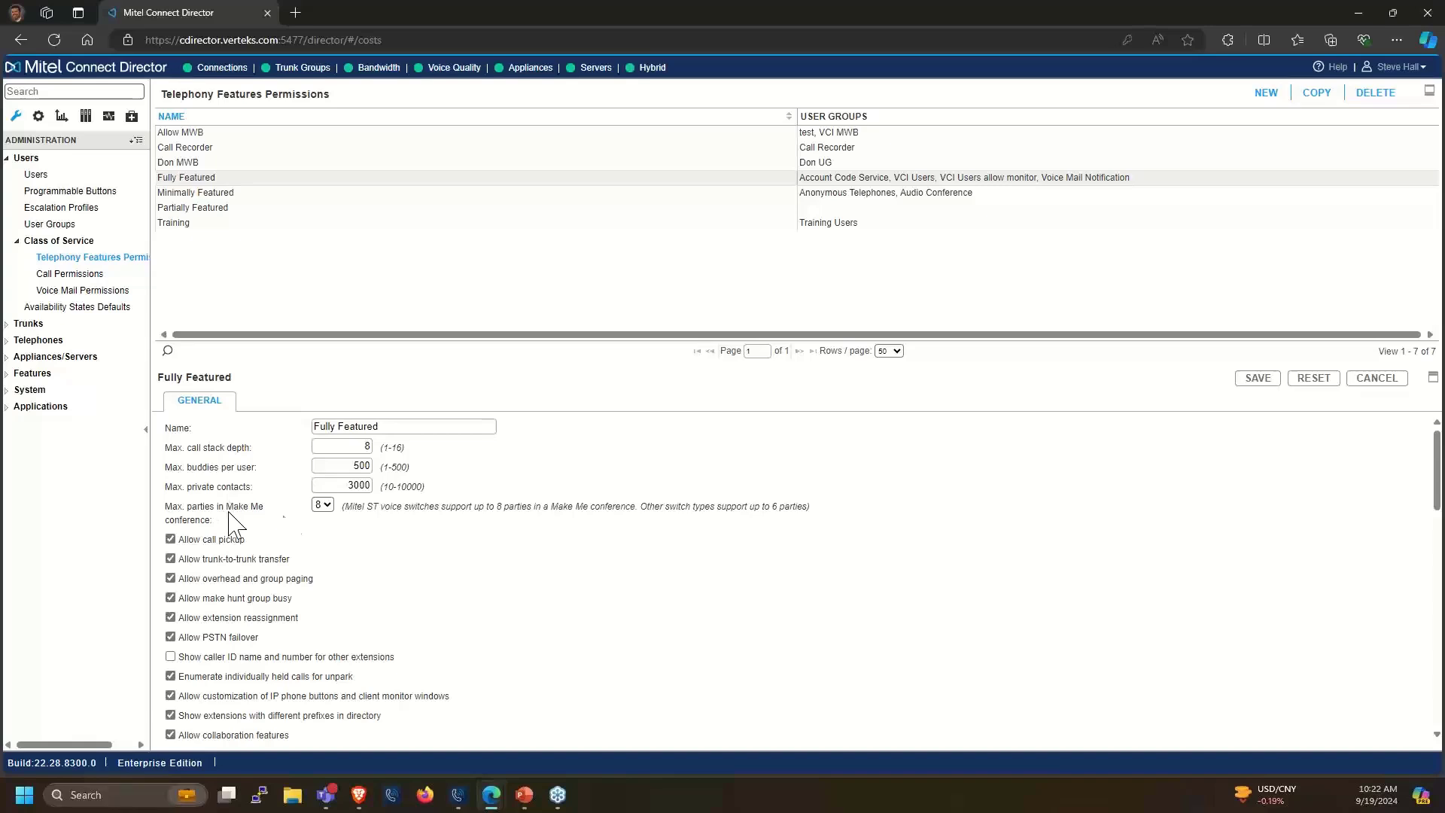
pyautogui.click(322, 505)
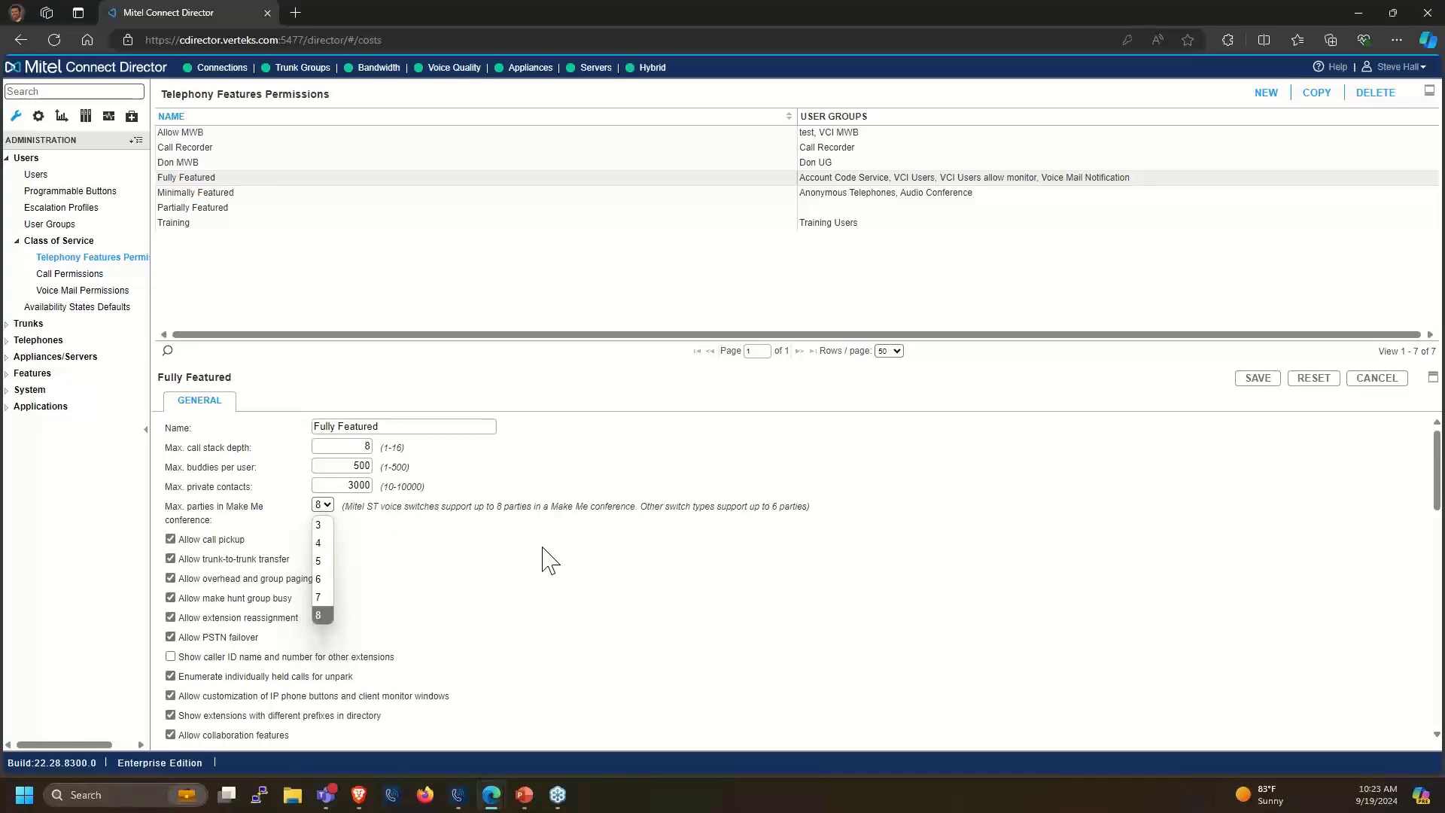
pyautogui.click(691, 512)
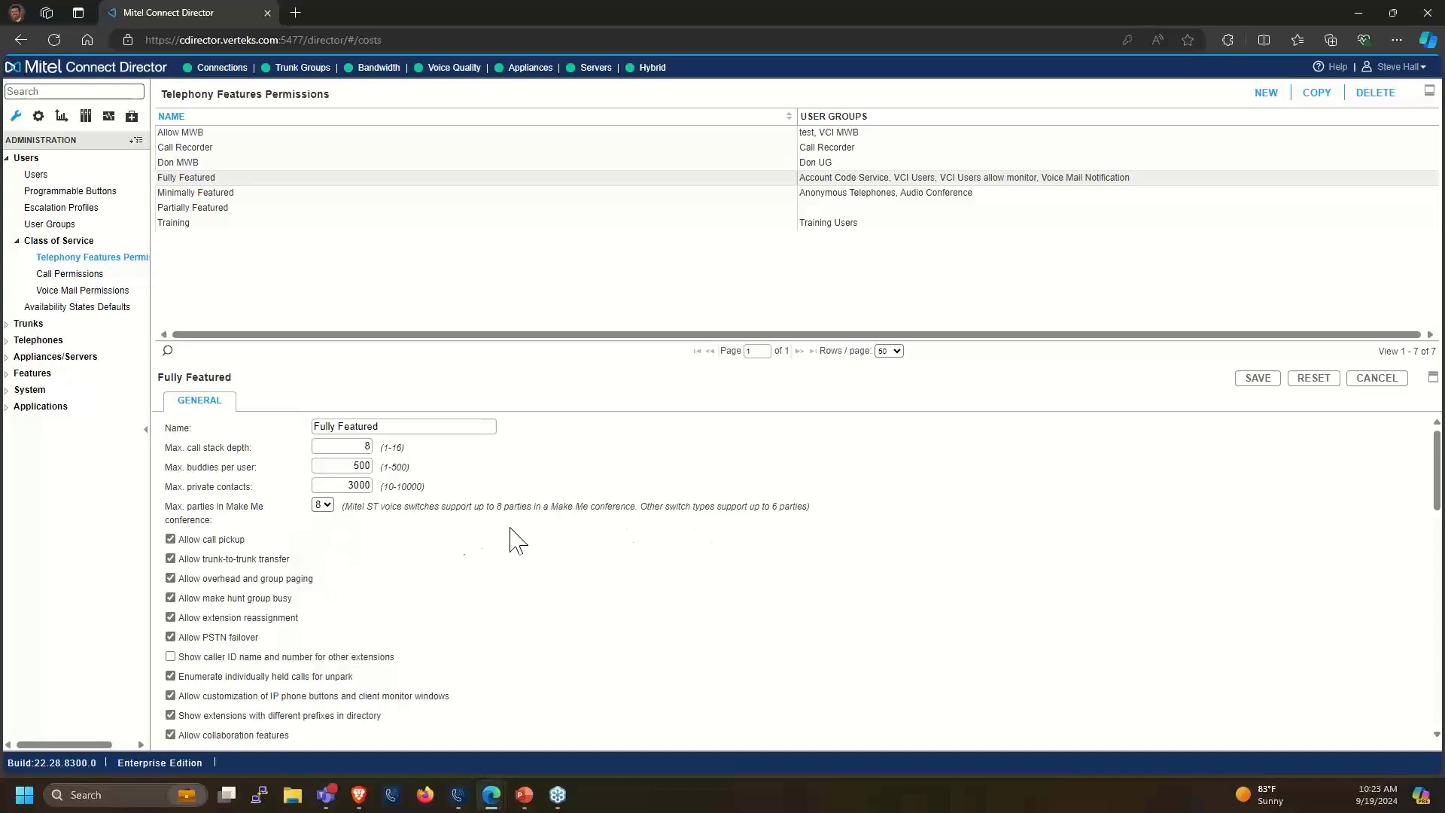
pyautogui.scroll(-1, 362, 557)
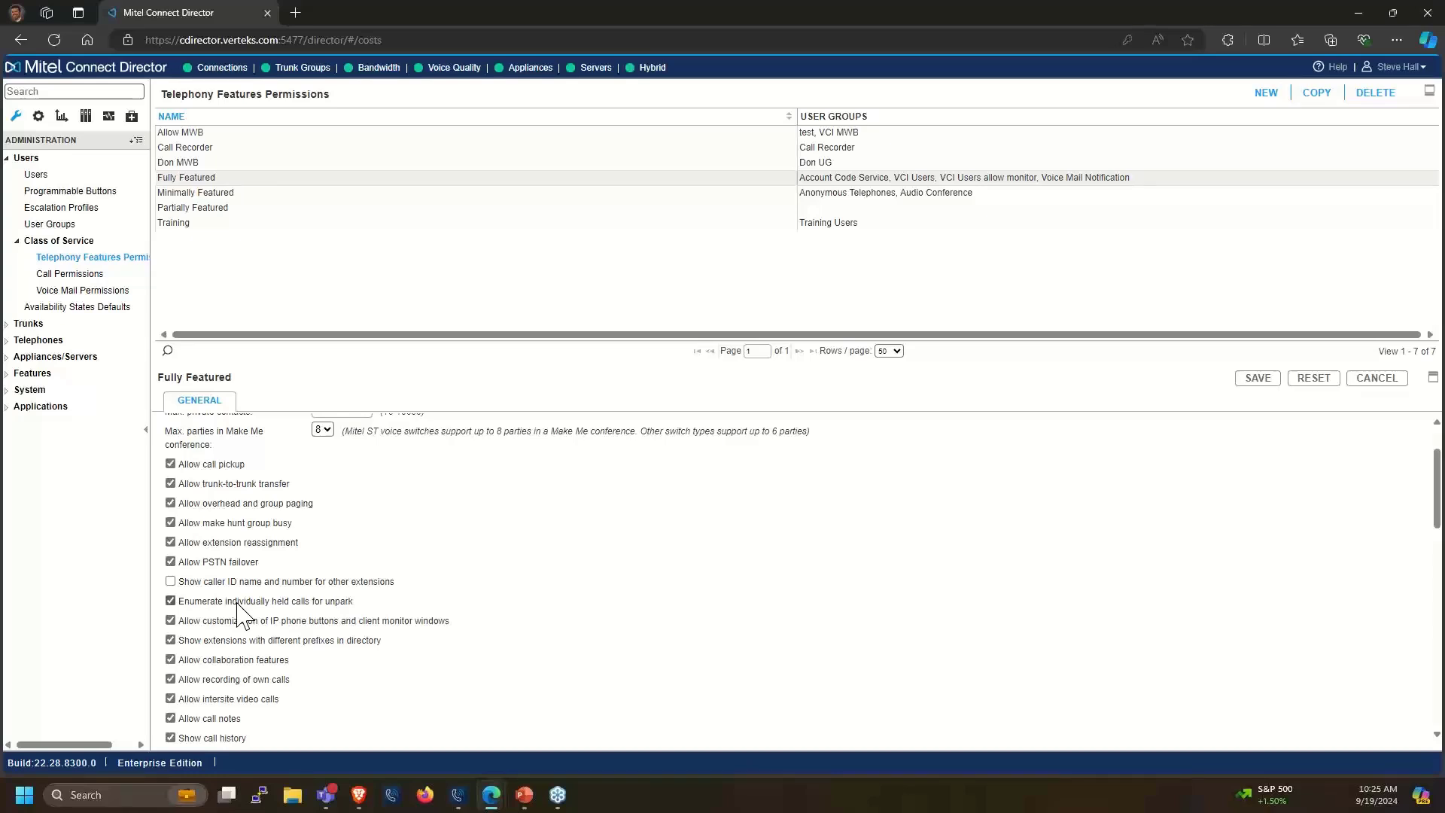
pyautogui.scroll(-1, 236, 607)
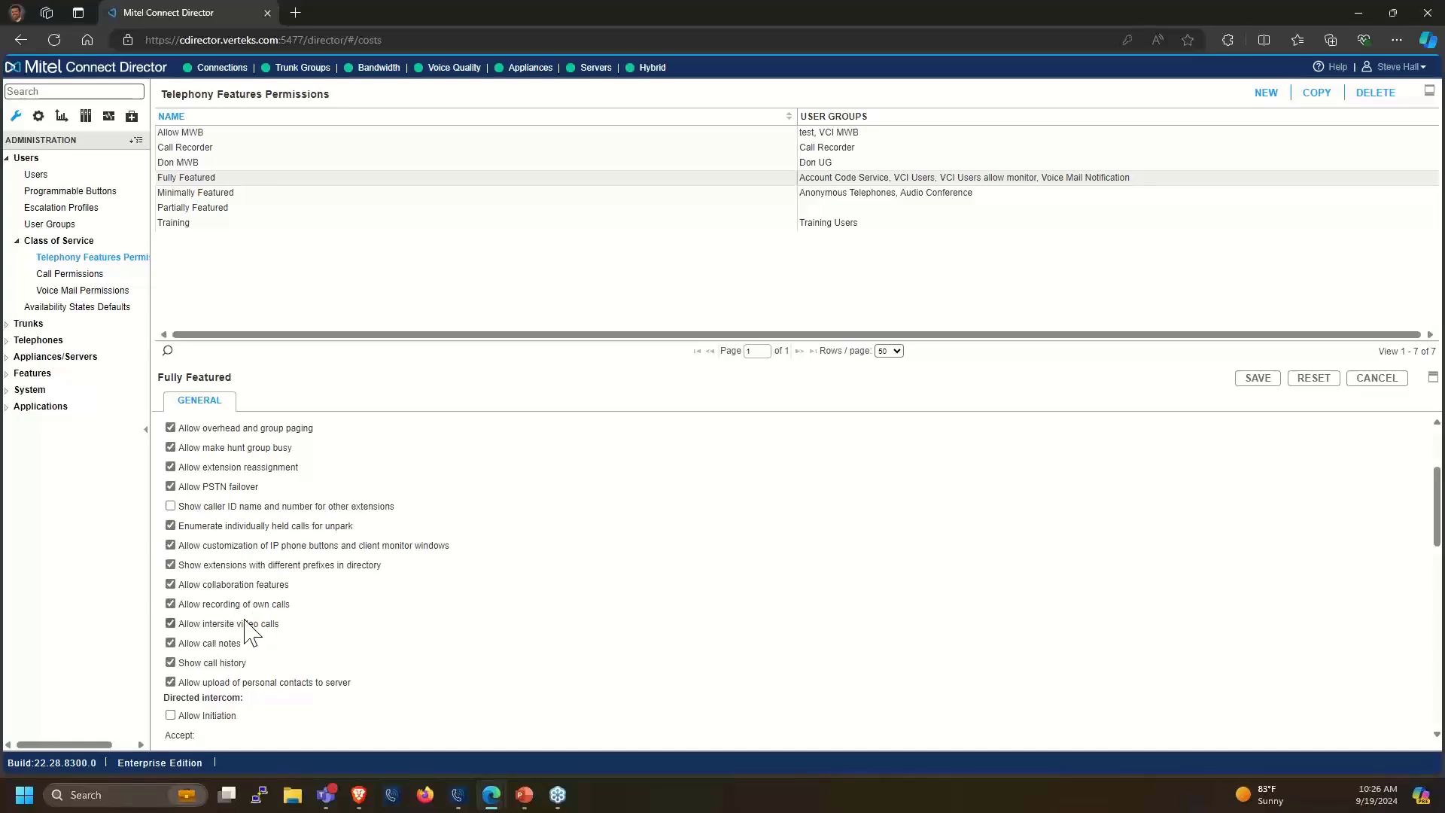
pyautogui.scroll(-1, 261, 632)
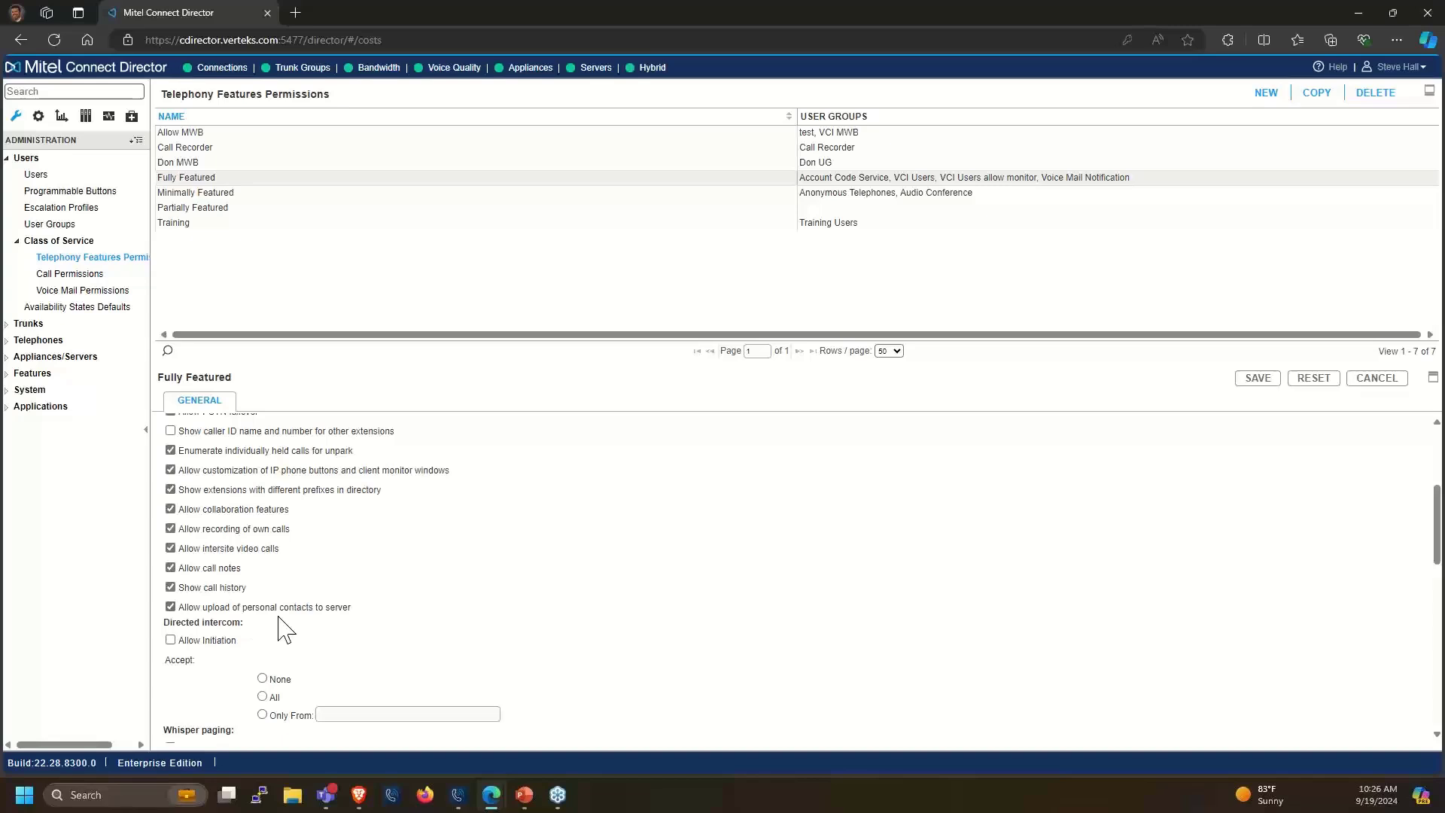
pyautogui.scroll(-1, 284, 629)
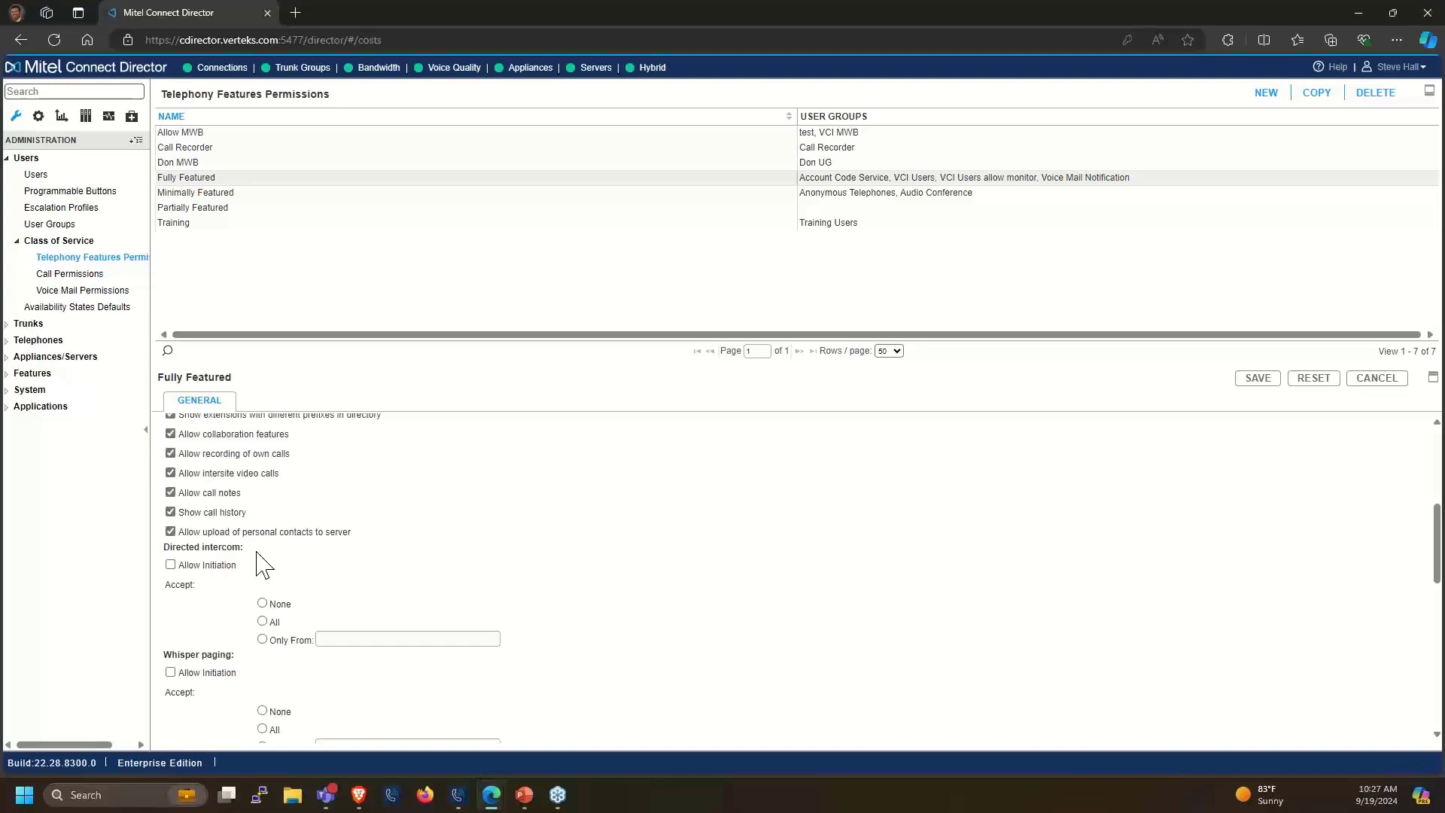
pyautogui.scroll(-1, 263, 565)
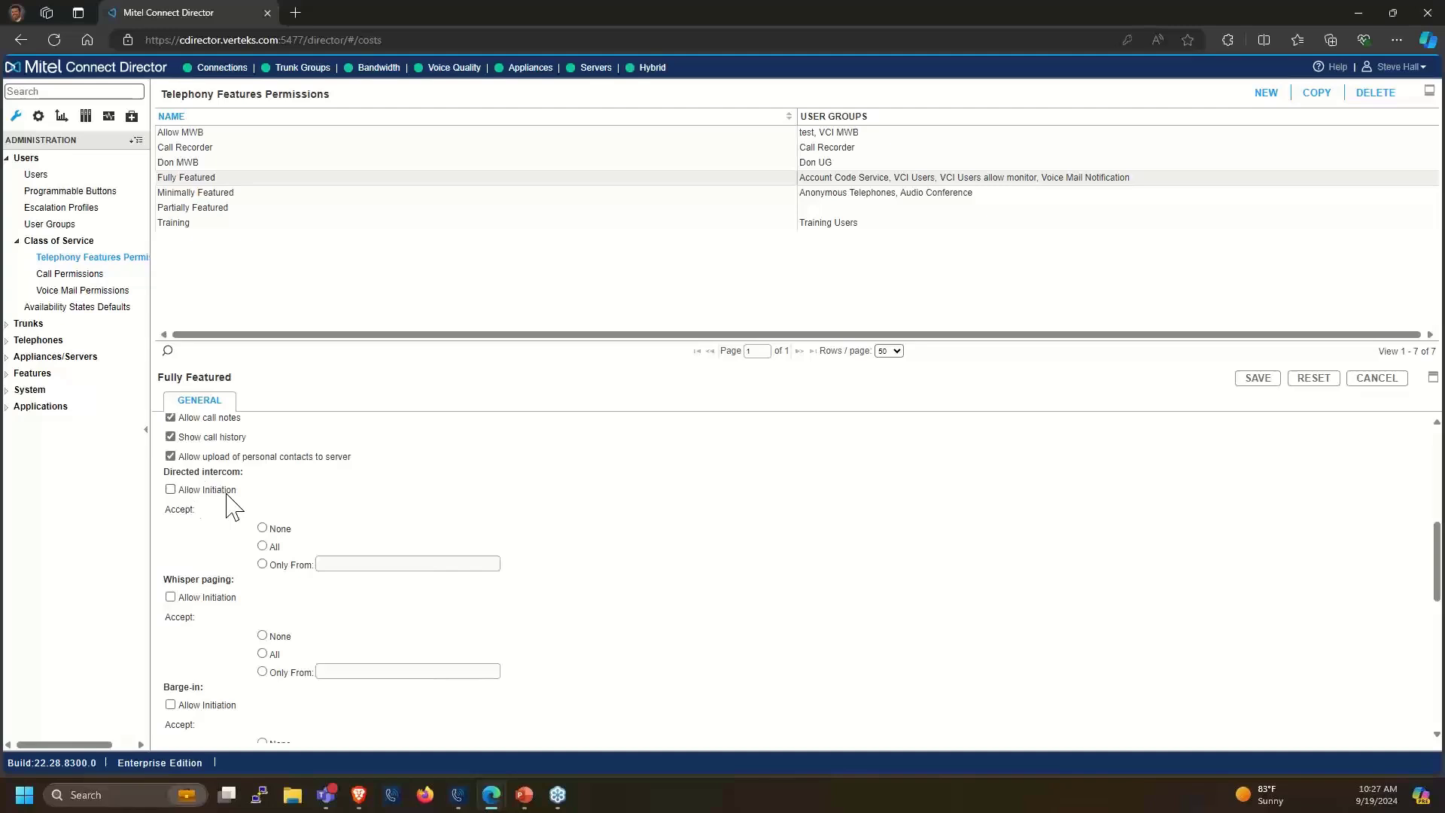
pyautogui.scroll(-1, 227, 493)
pyautogui.scroll(1, 227, 493)
pyautogui.scroll(-1, 202, 618)
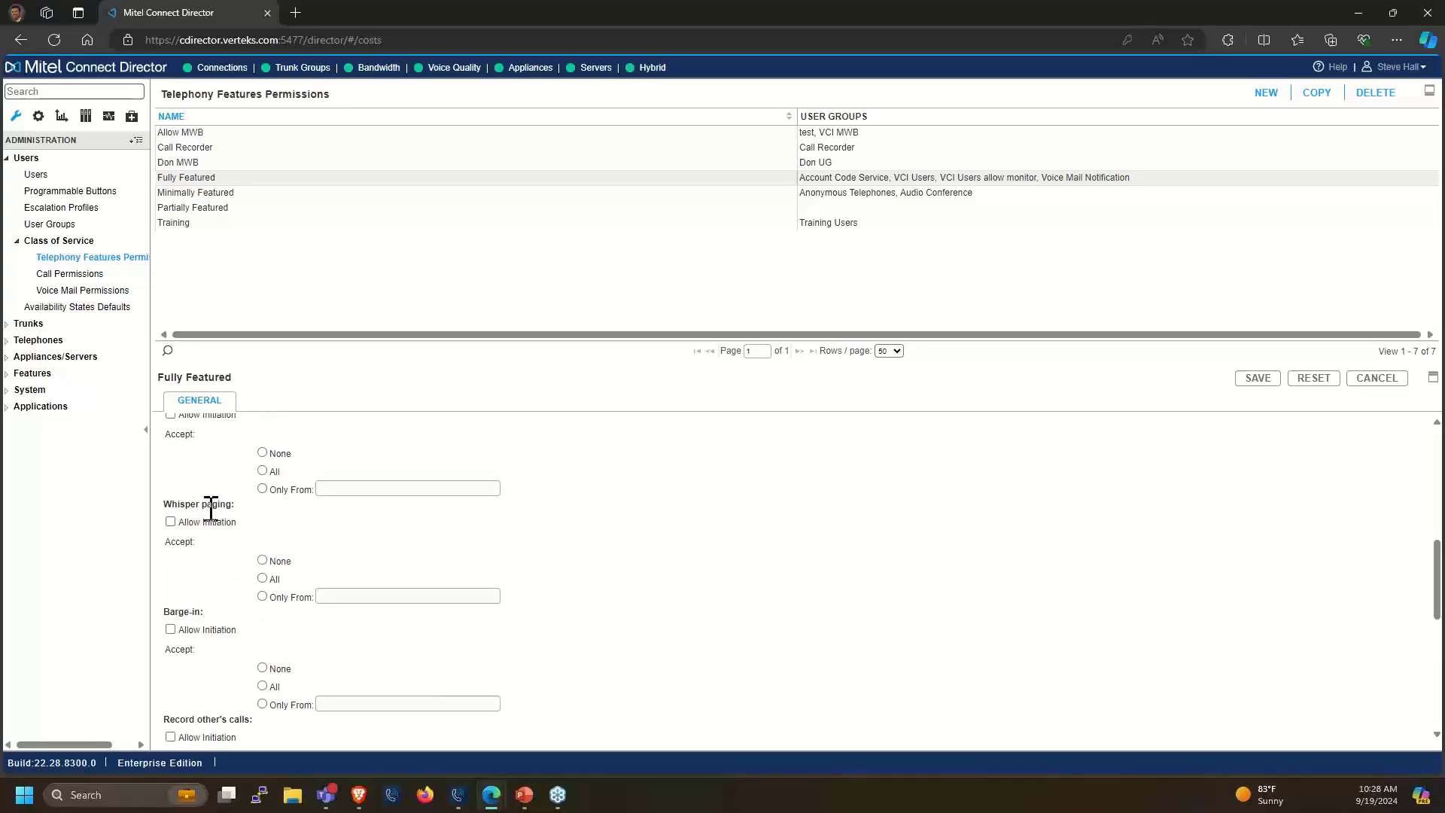
pyautogui.scroll(-1, 211, 508)
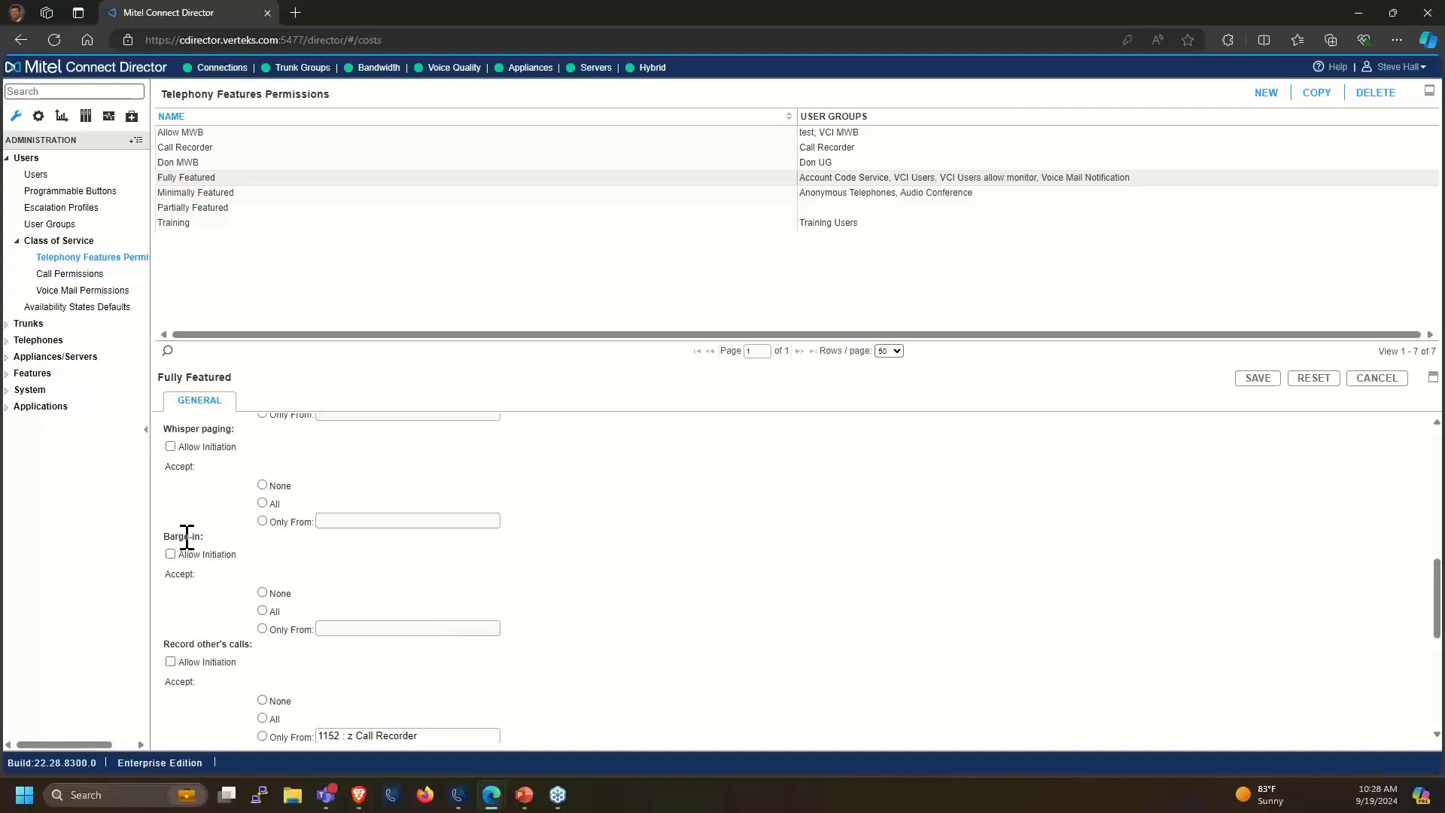
pyautogui.scroll(-2, 186, 536)
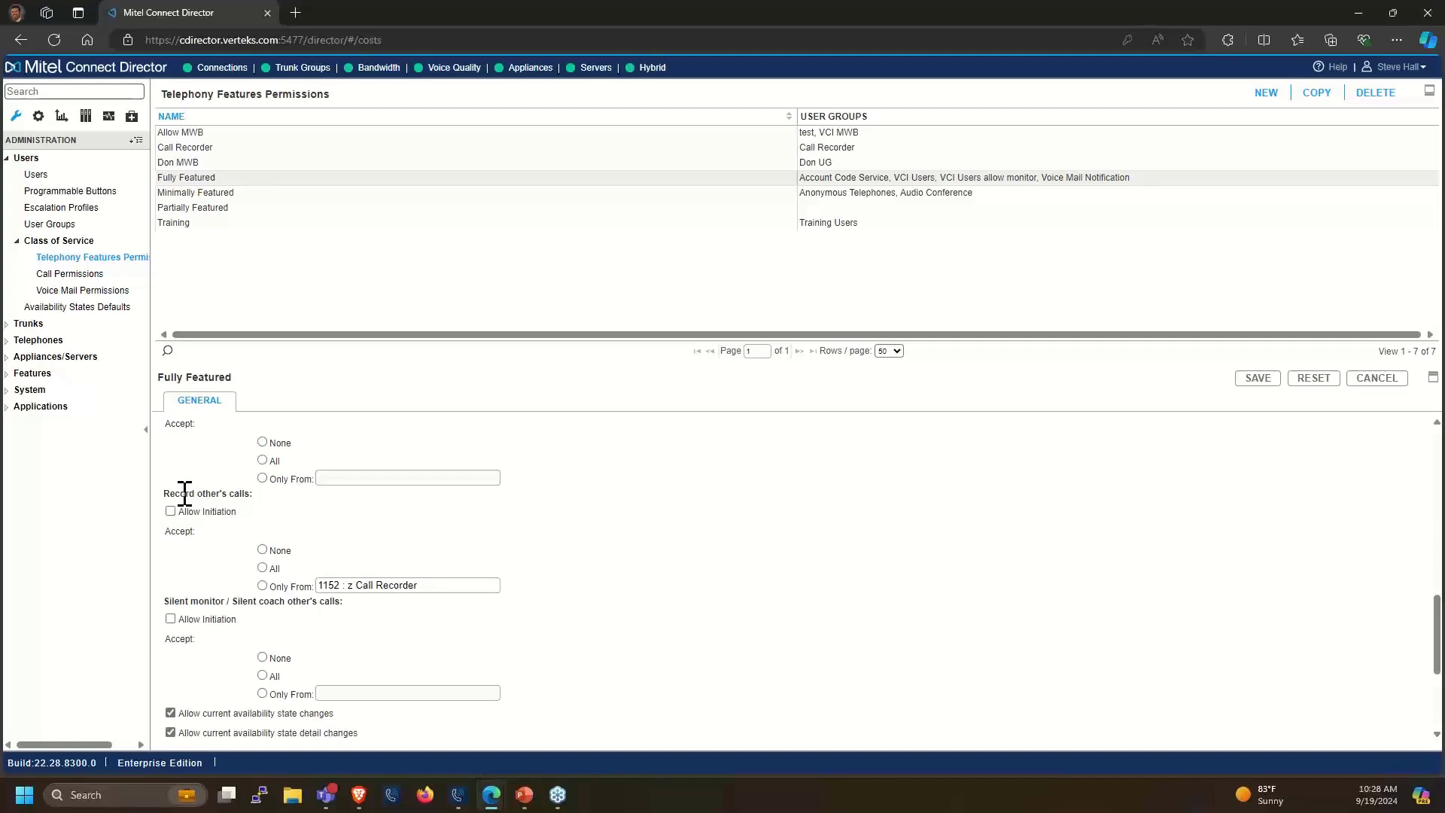
pyautogui.moveTo(180, 494); pyautogui.dragTo(211, 494)
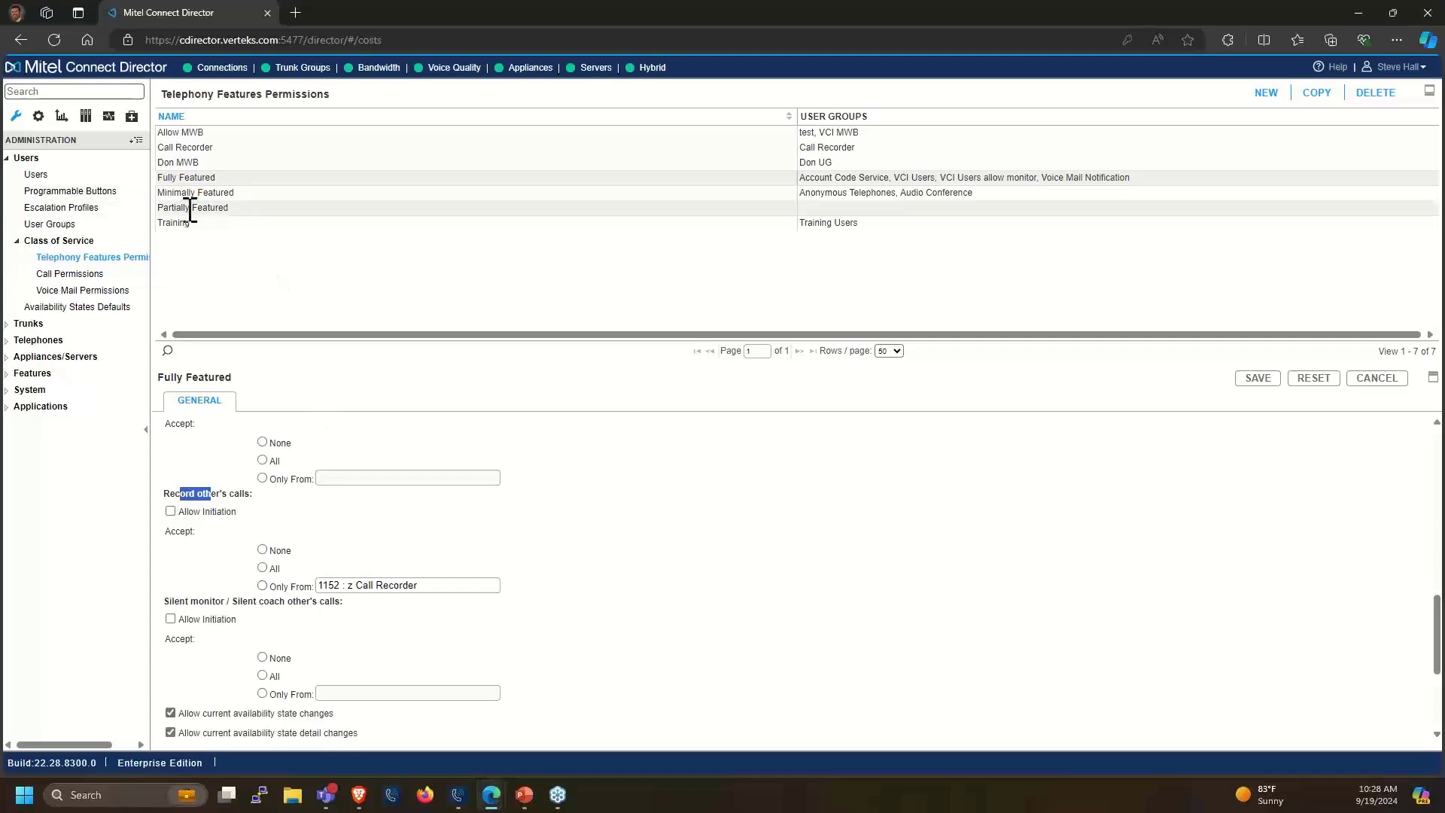
# Open Call Permissions, toggle Internal Only's scope and back to internal, then select International
pyautogui.click(64, 275)
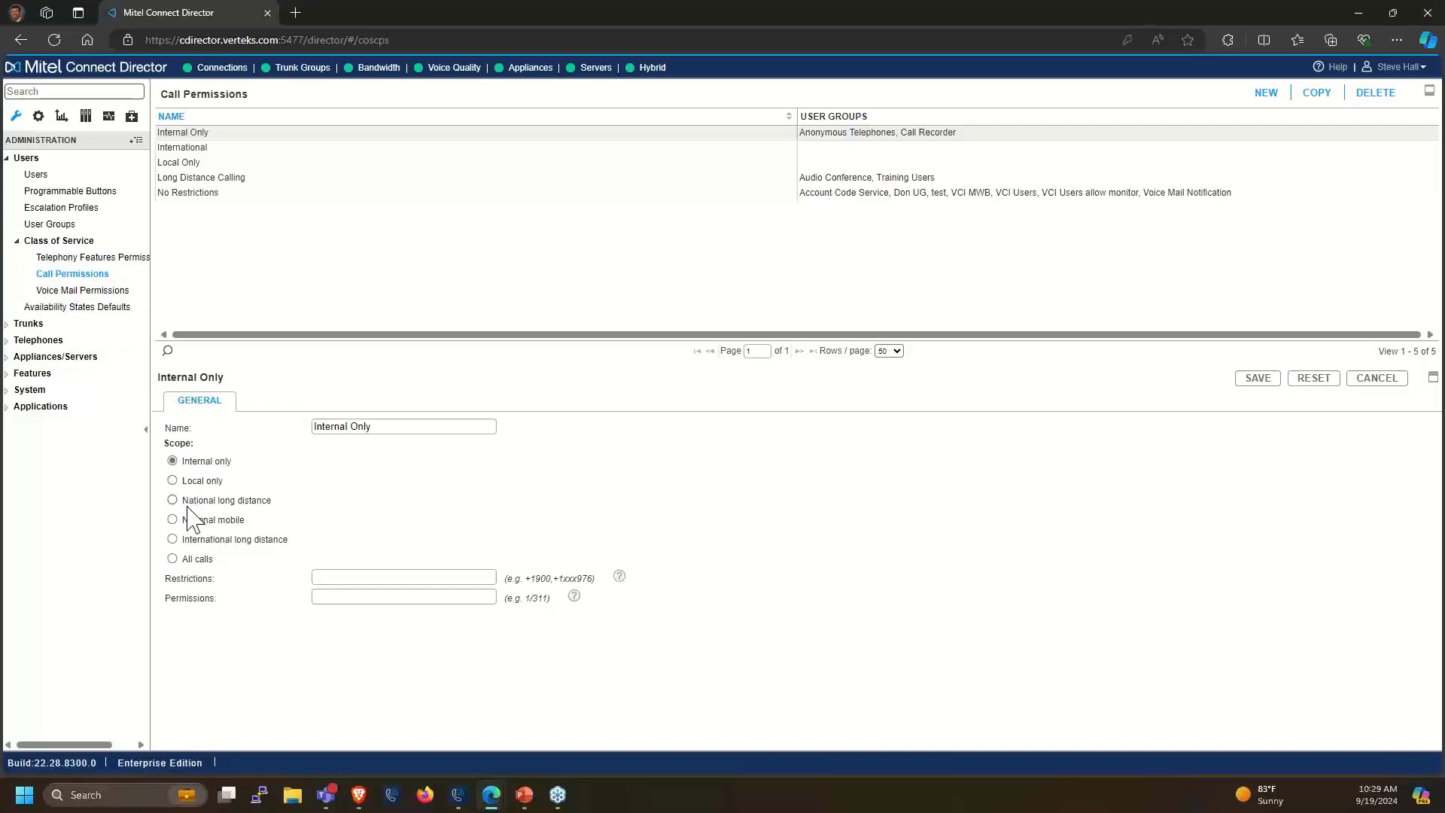
pyautogui.click(172, 559)
pyautogui.click(173, 462)
pyautogui.click(350, 600)
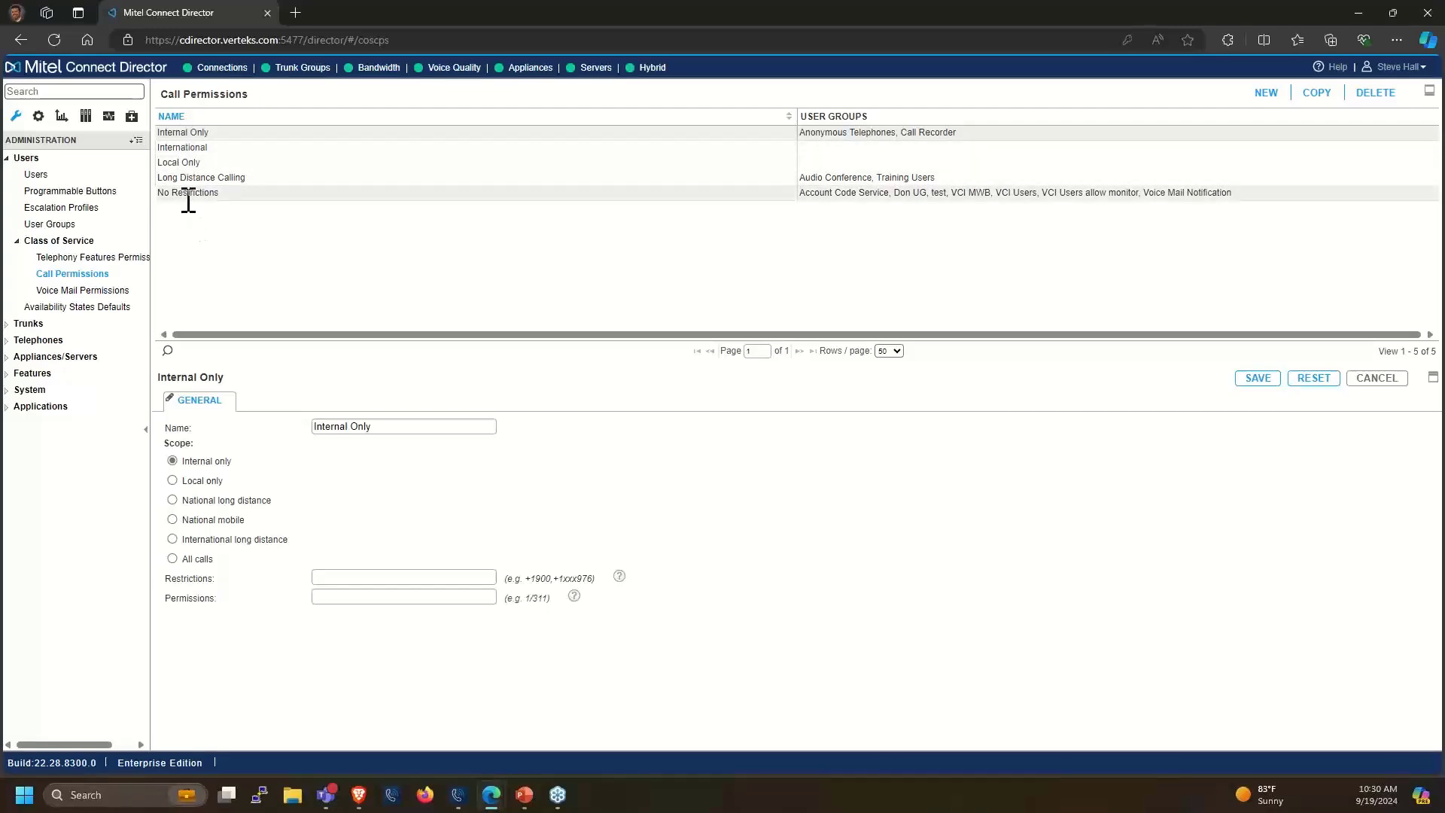
pyautogui.click(184, 149)
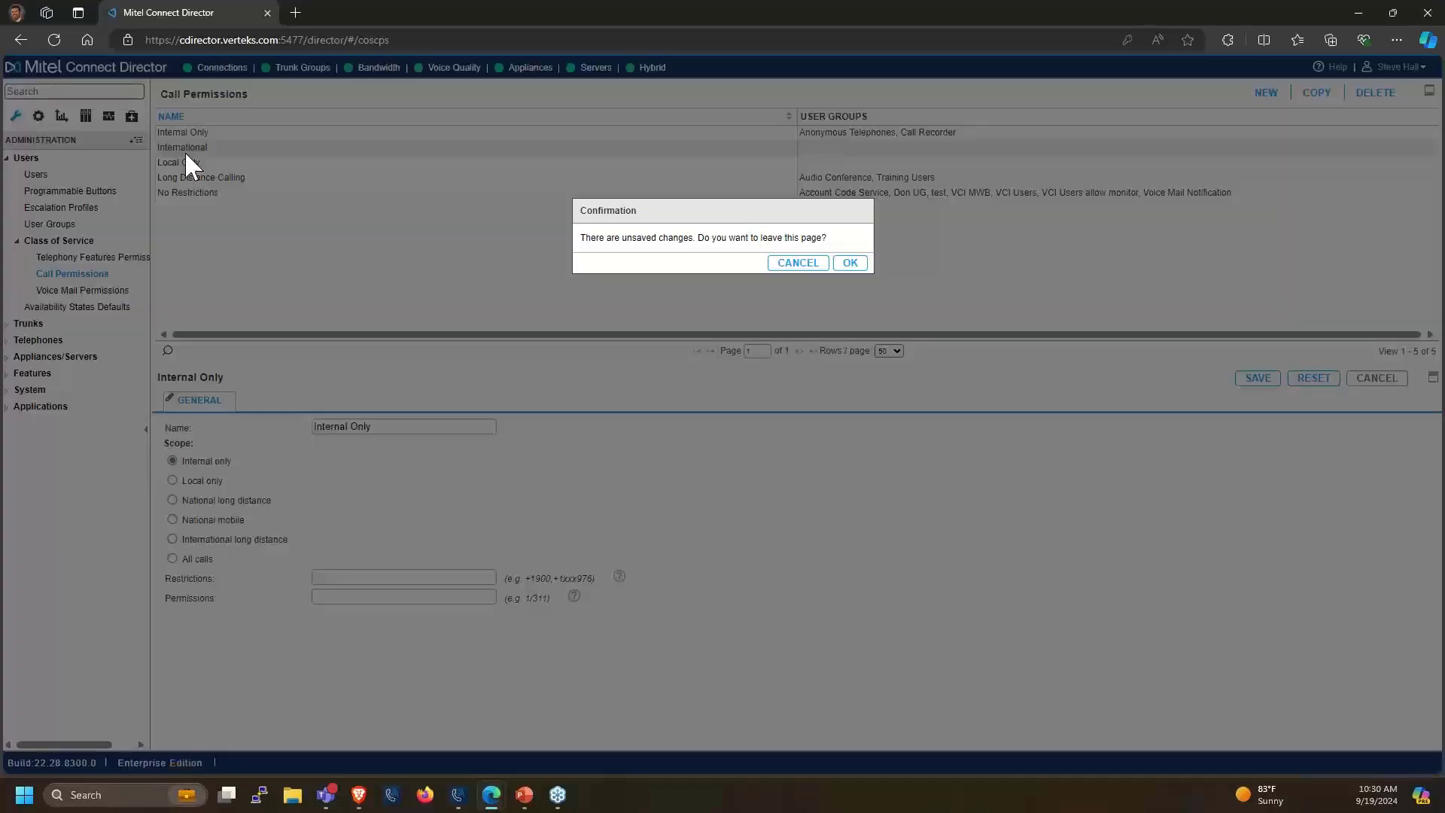
# Confirm leaving the page without saving to load the International profile
pyautogui.click(850, 265)
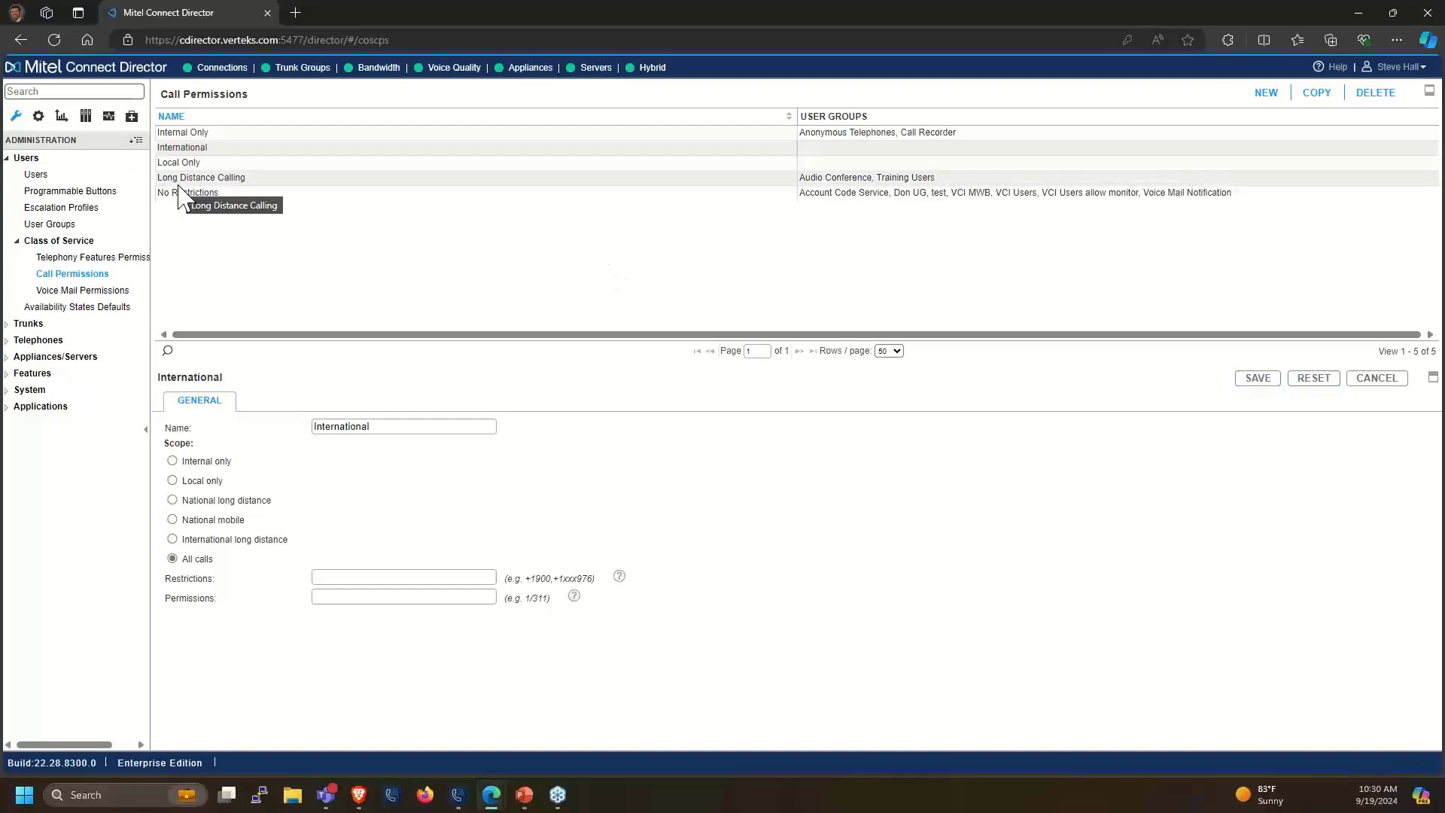
# Open Voice Mail Permissions, showing Large Mail Box's 480-second message length and 500-message limit
pyautogui.click(69, 291)
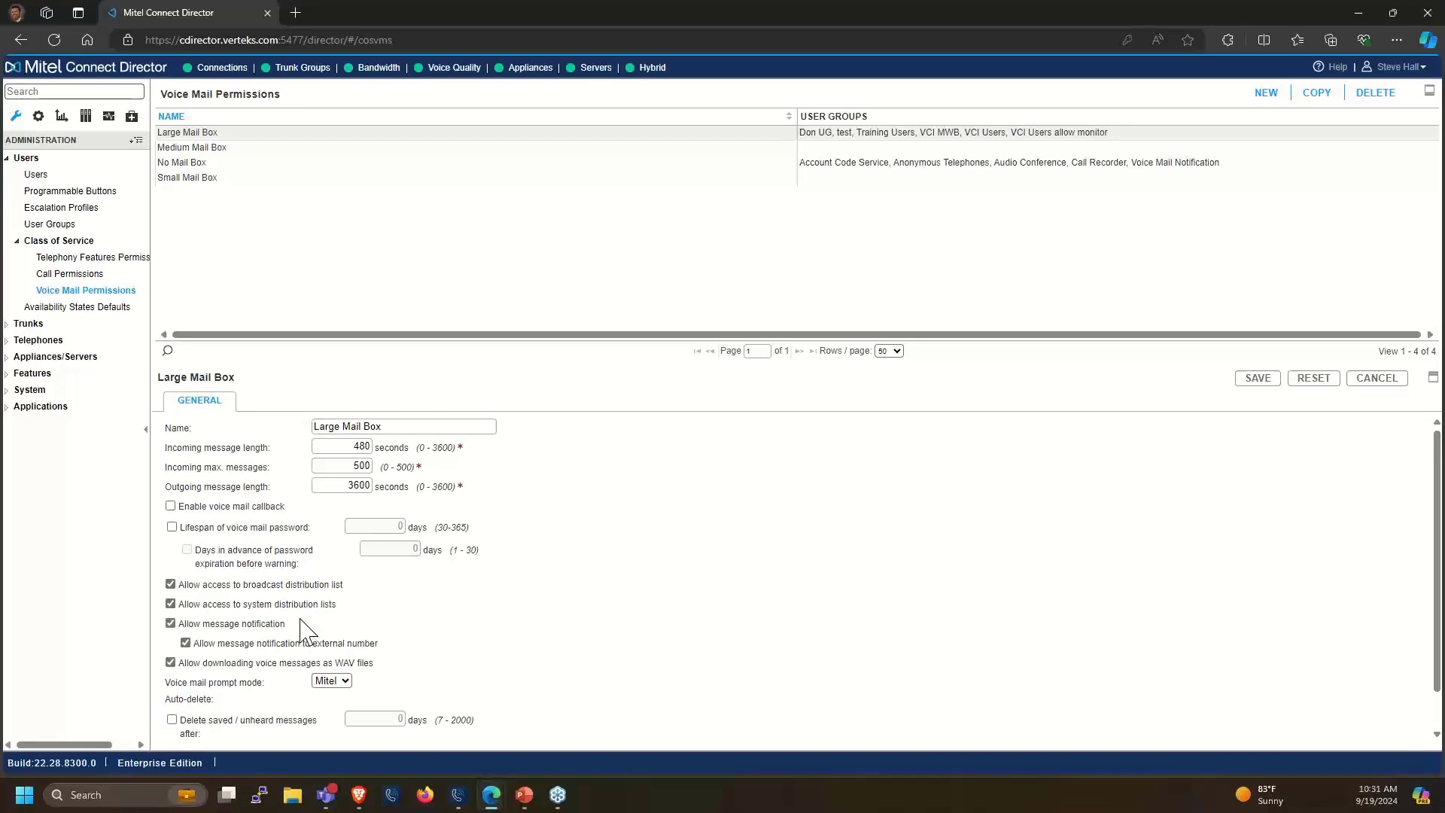
# Check the Small Mail Box limits of 20 messages and 60 seconds, then return to User Groups
pyautogui.scroll(-1, 300, 619)
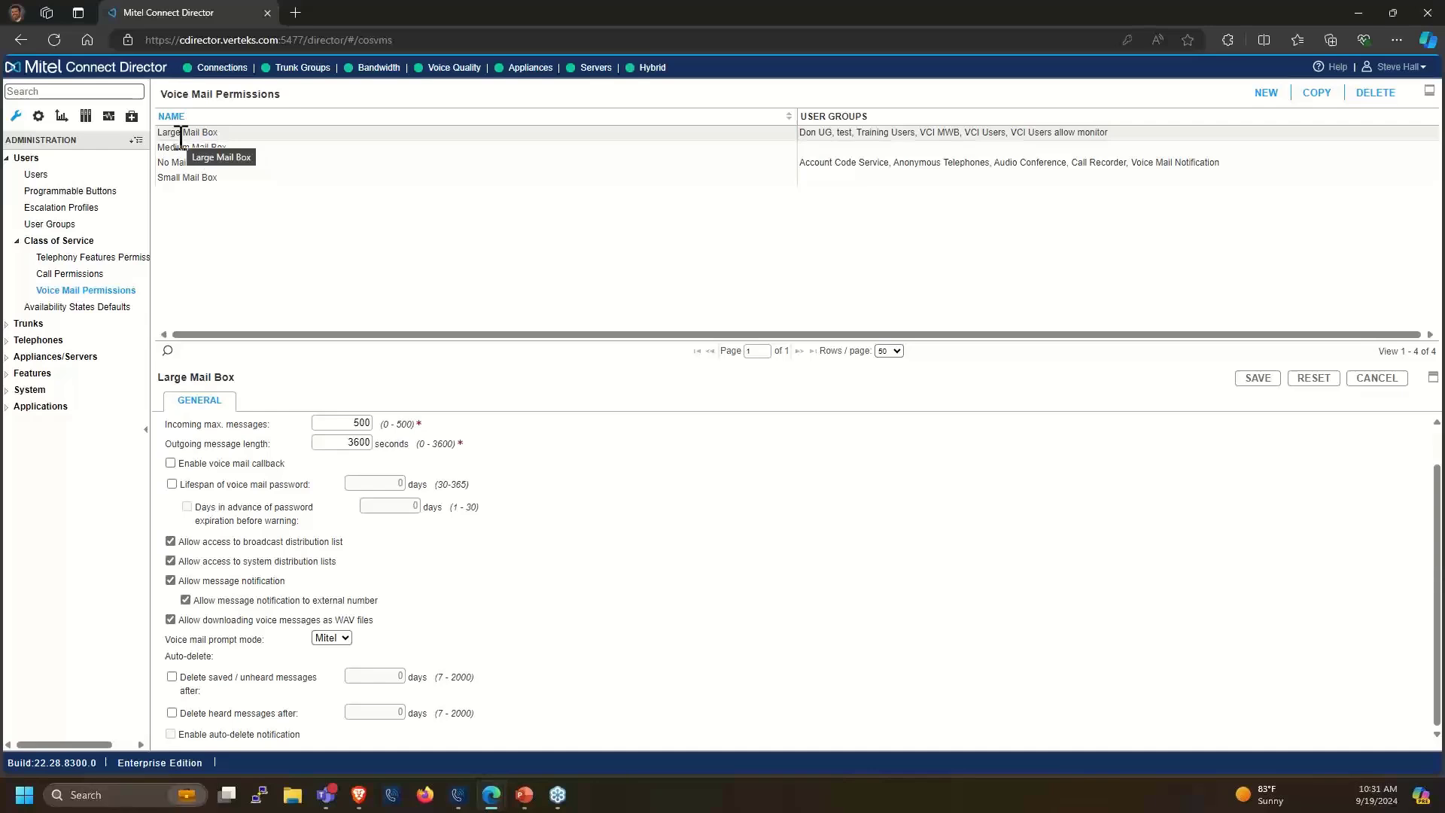
pyautogui.click(183, 177)
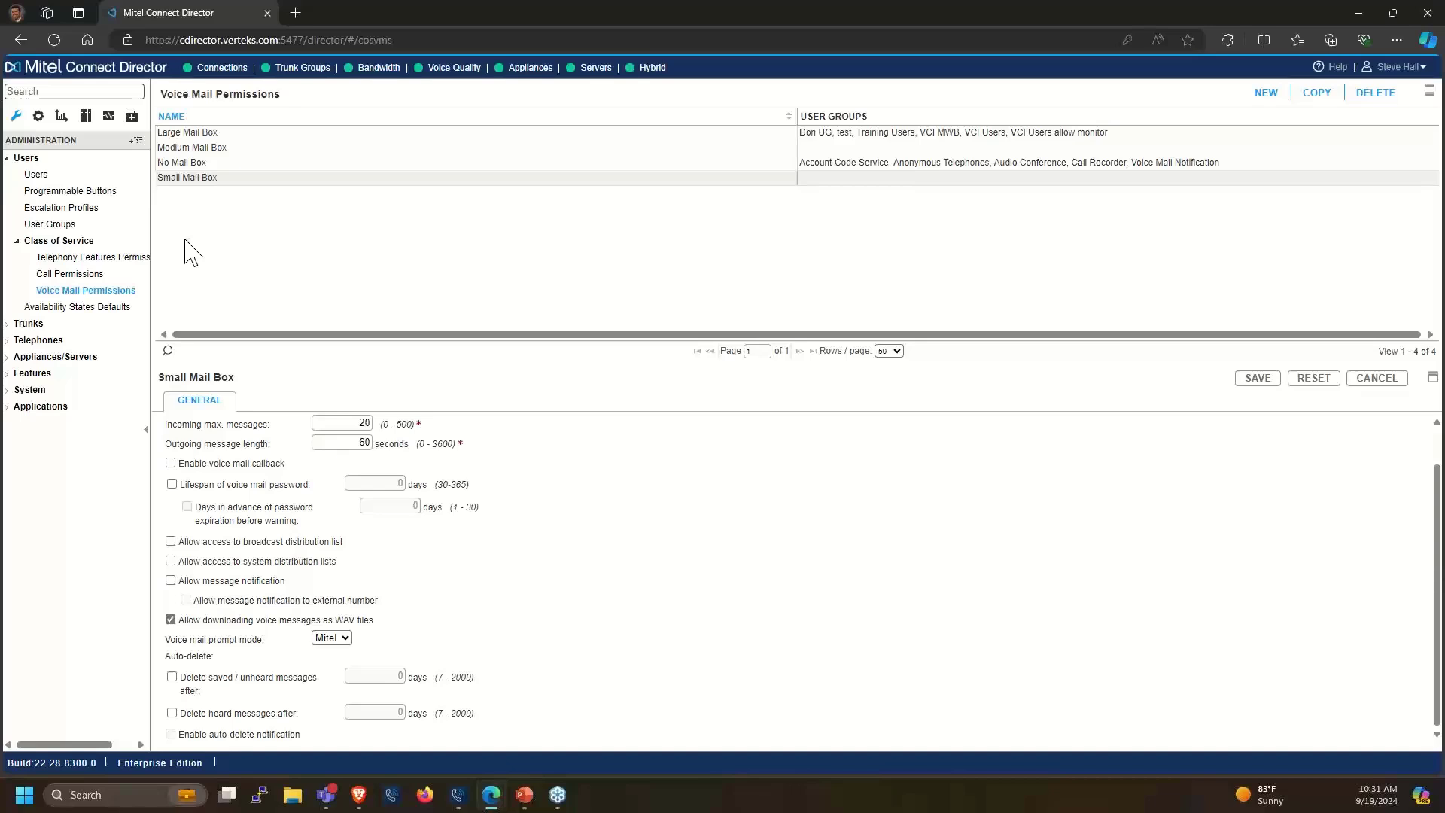
pyautogui.click(50, 226)
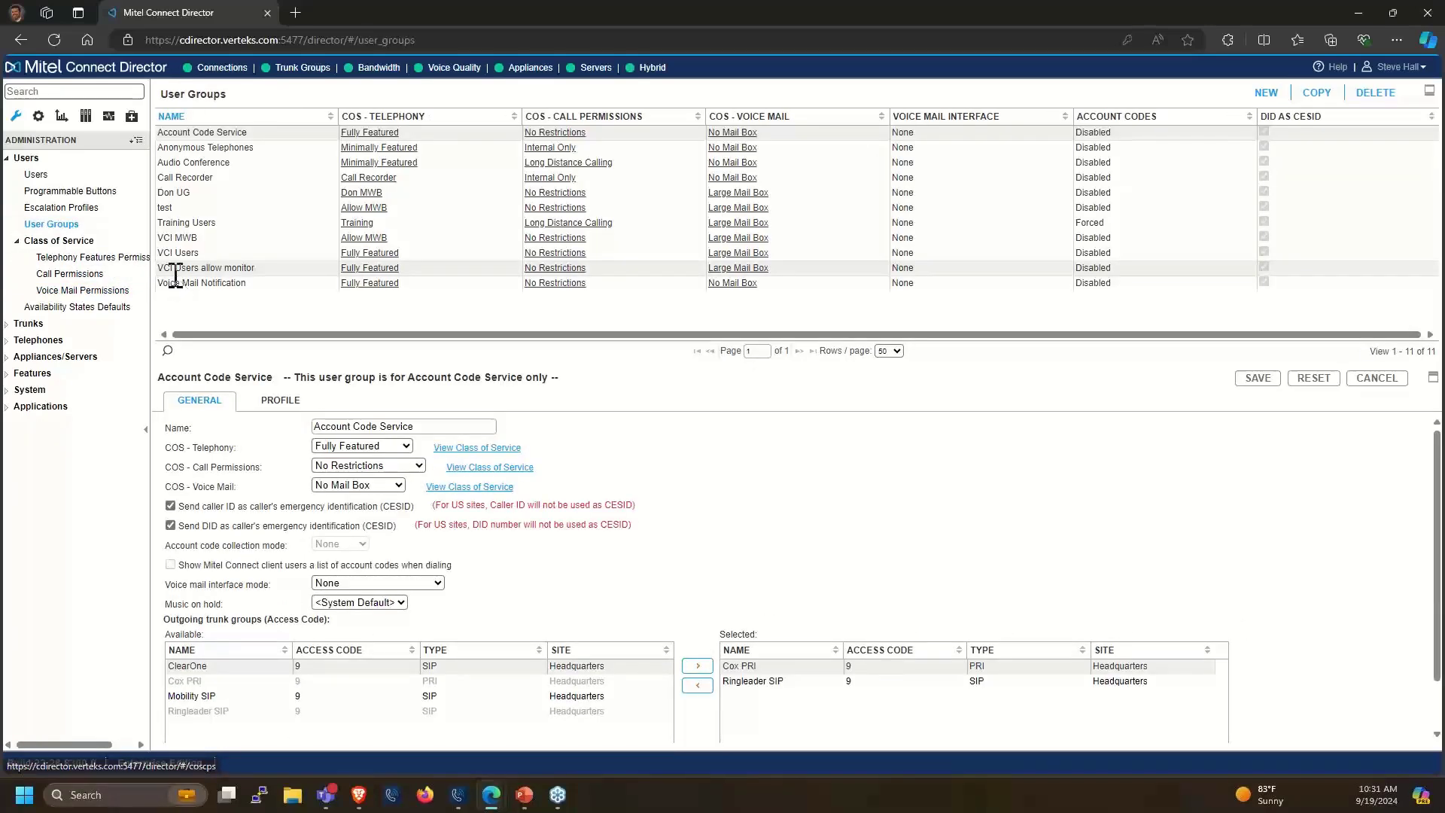
# Open VCI Users and review its Fully Featured telephony, call permission and Large Mail Box profiles unchanged
pyautogui.click(177, 254)
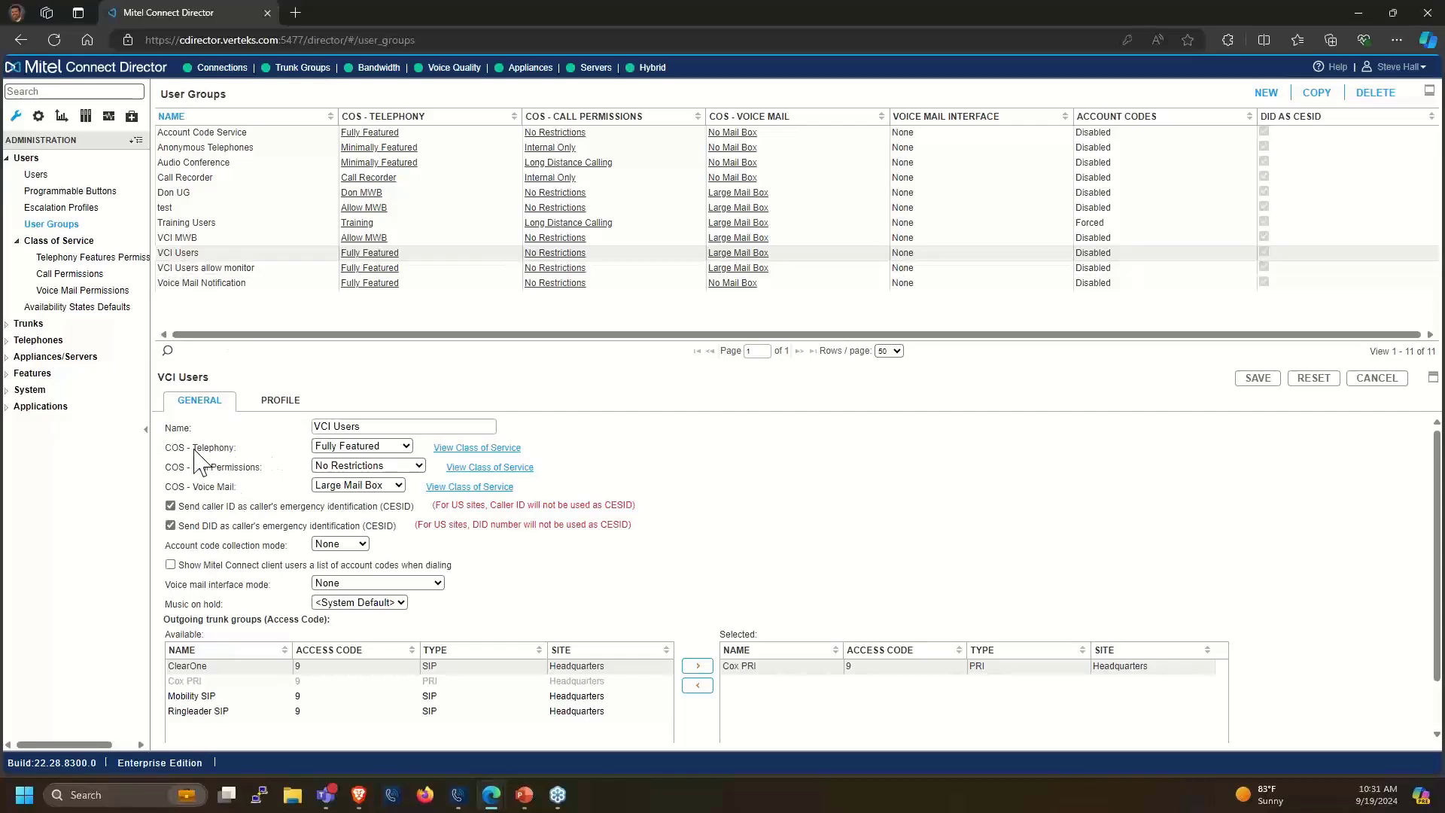
pyautogui.click(335, 449)
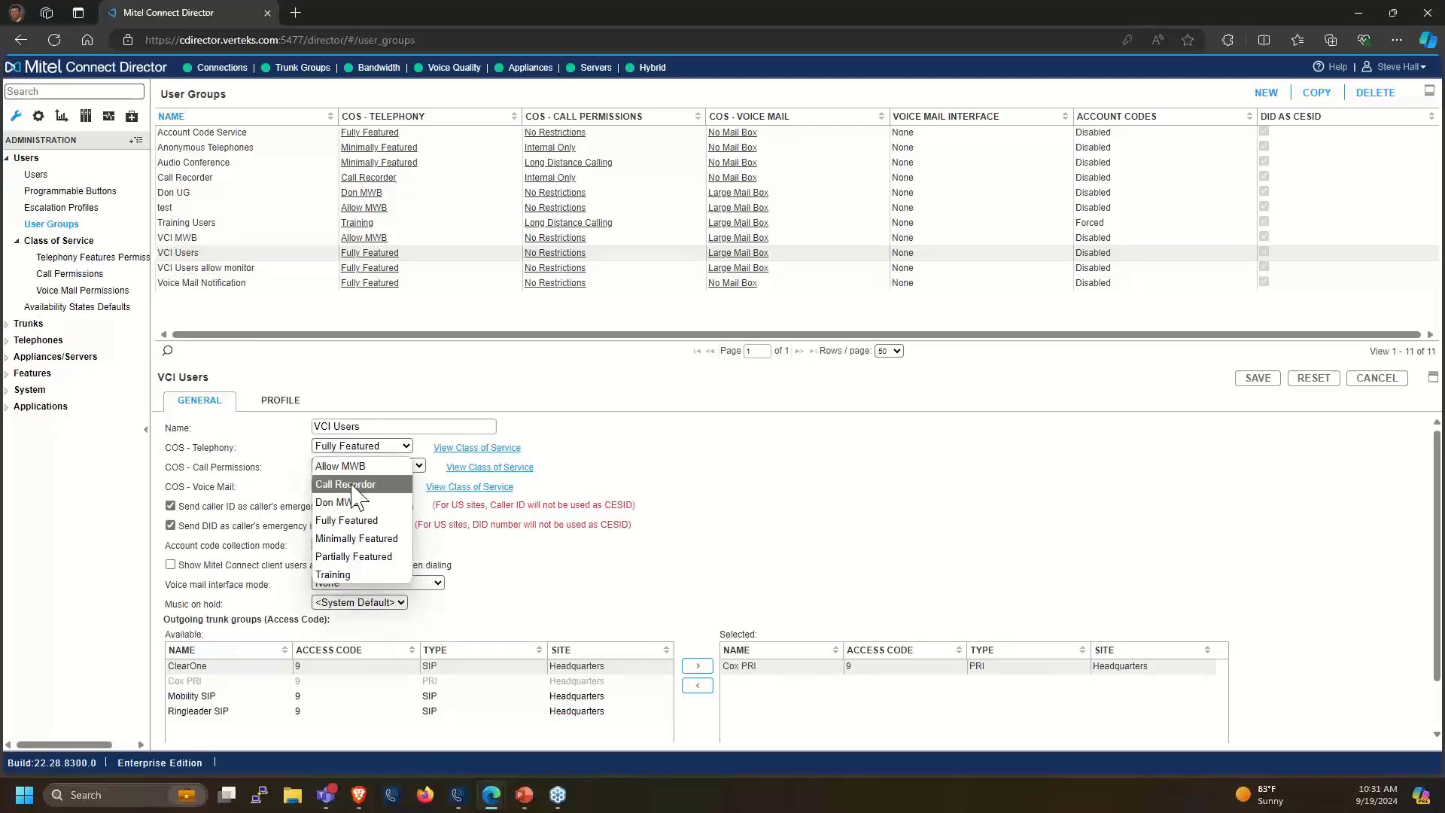
pyautogui.click(275, 456)
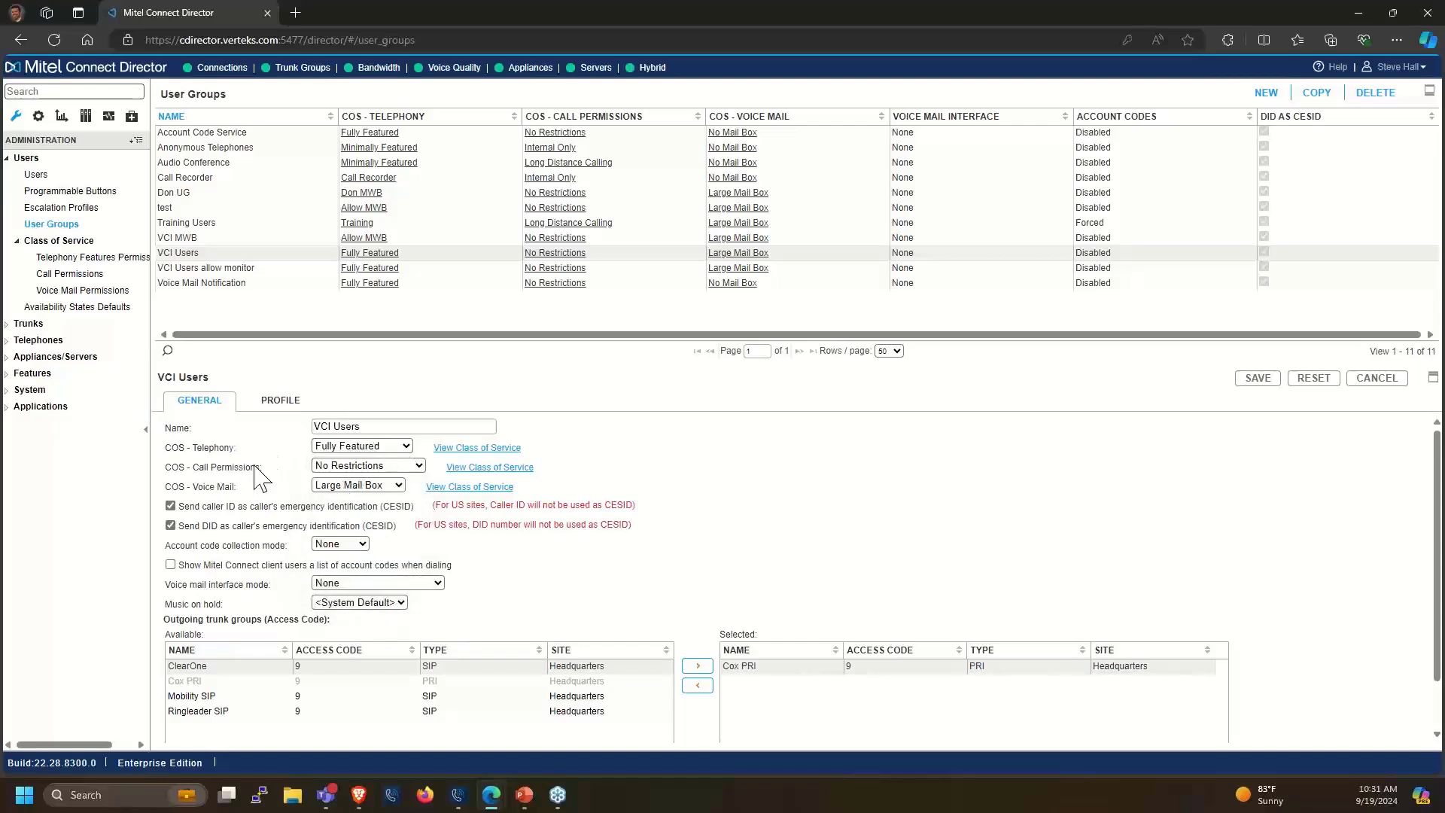
pyautogui.click(329, 468)
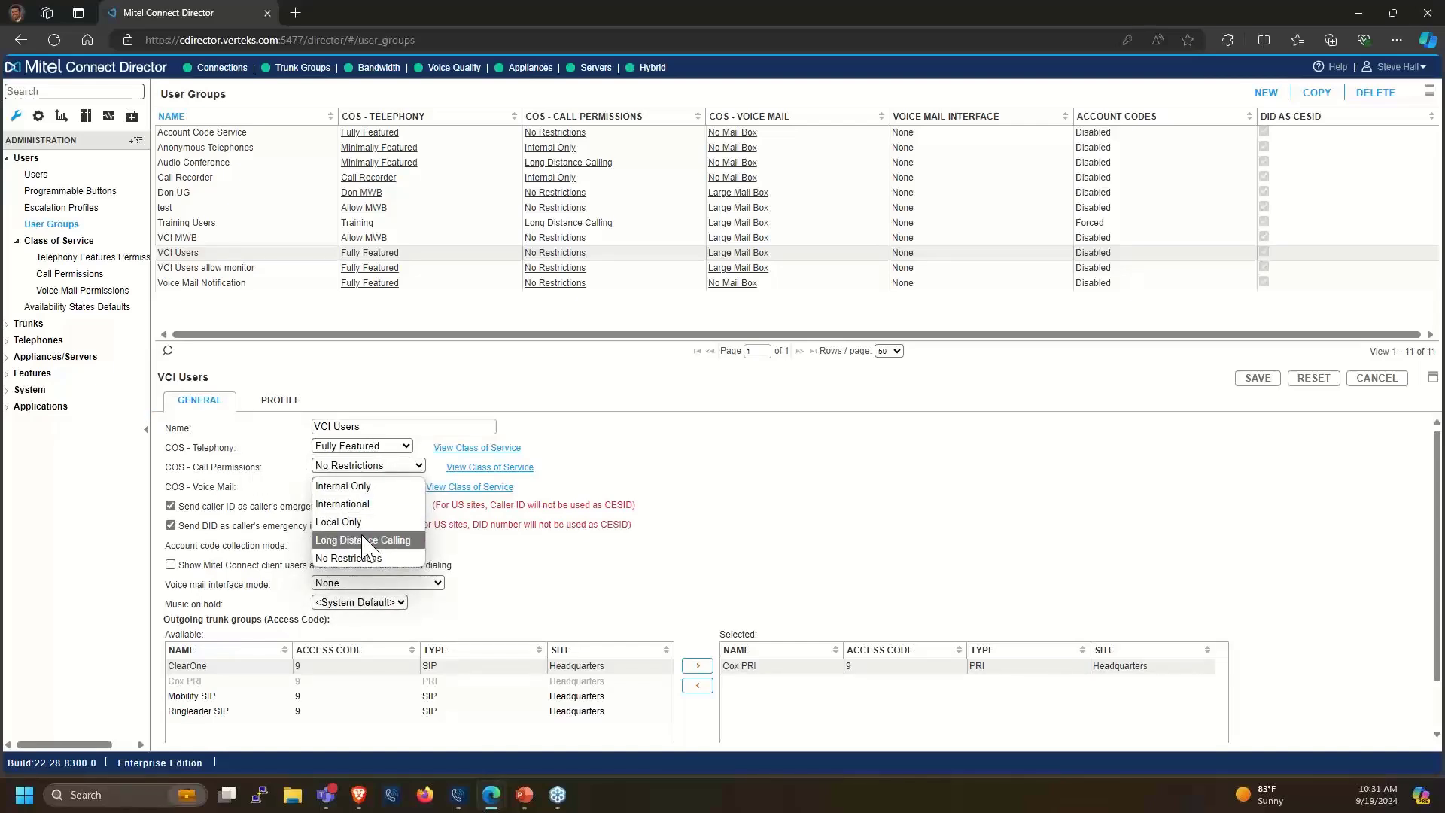
pyautogui.click(203, 476)
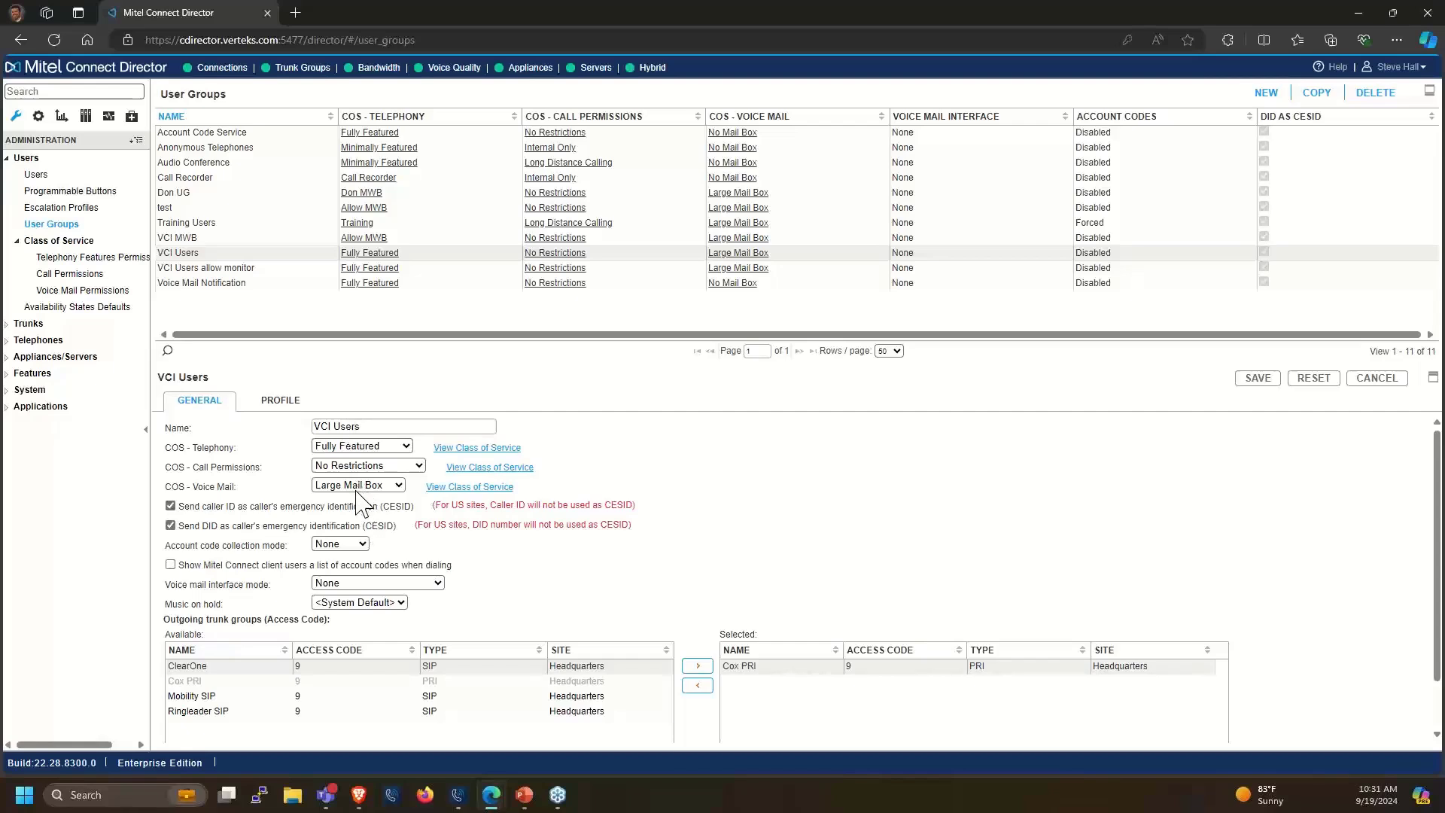
pyautogui.click(361, 486)
pyautogui.click(224, 491)
pyautogui.scroll(-1, 217, 557)
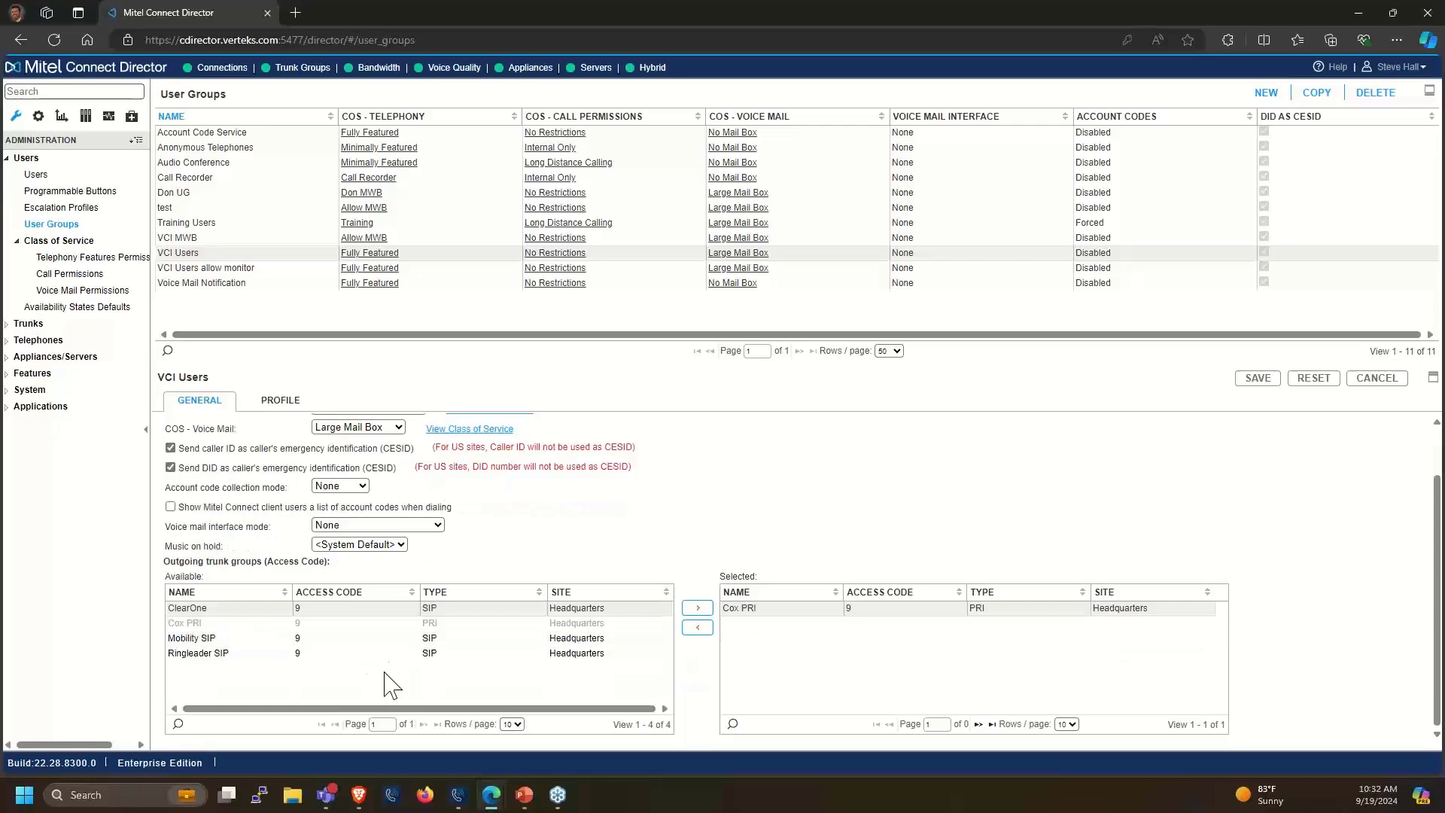
pyautogui.scroll(1, 361, 530)
pyautogui.scroll(1, 320, 493)
pyautogui.scroll(-2, 324, 527)
pyautogui.scroll(2, 779, 667)
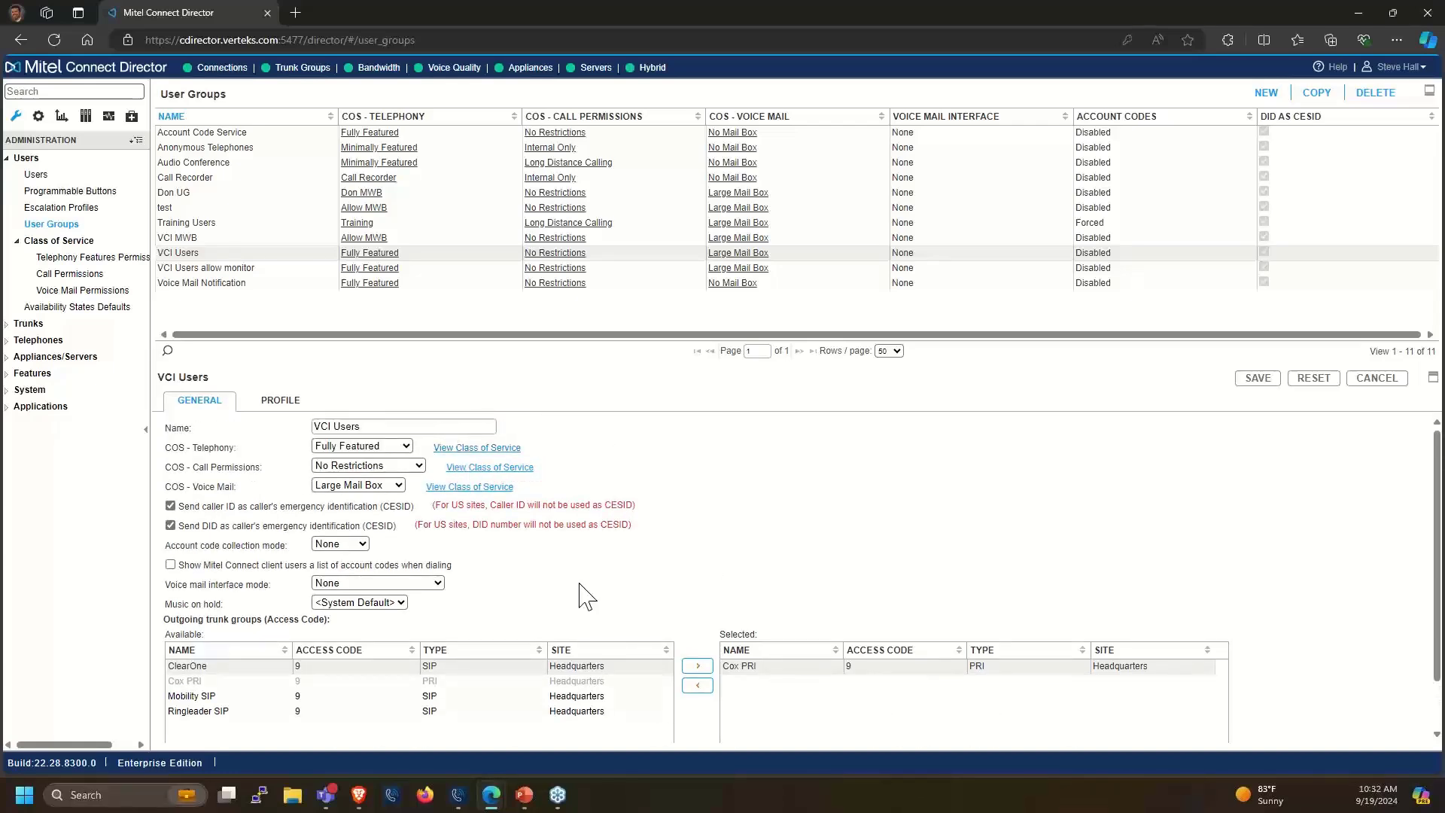
pyautogui.scroll(-2, 648, 617)
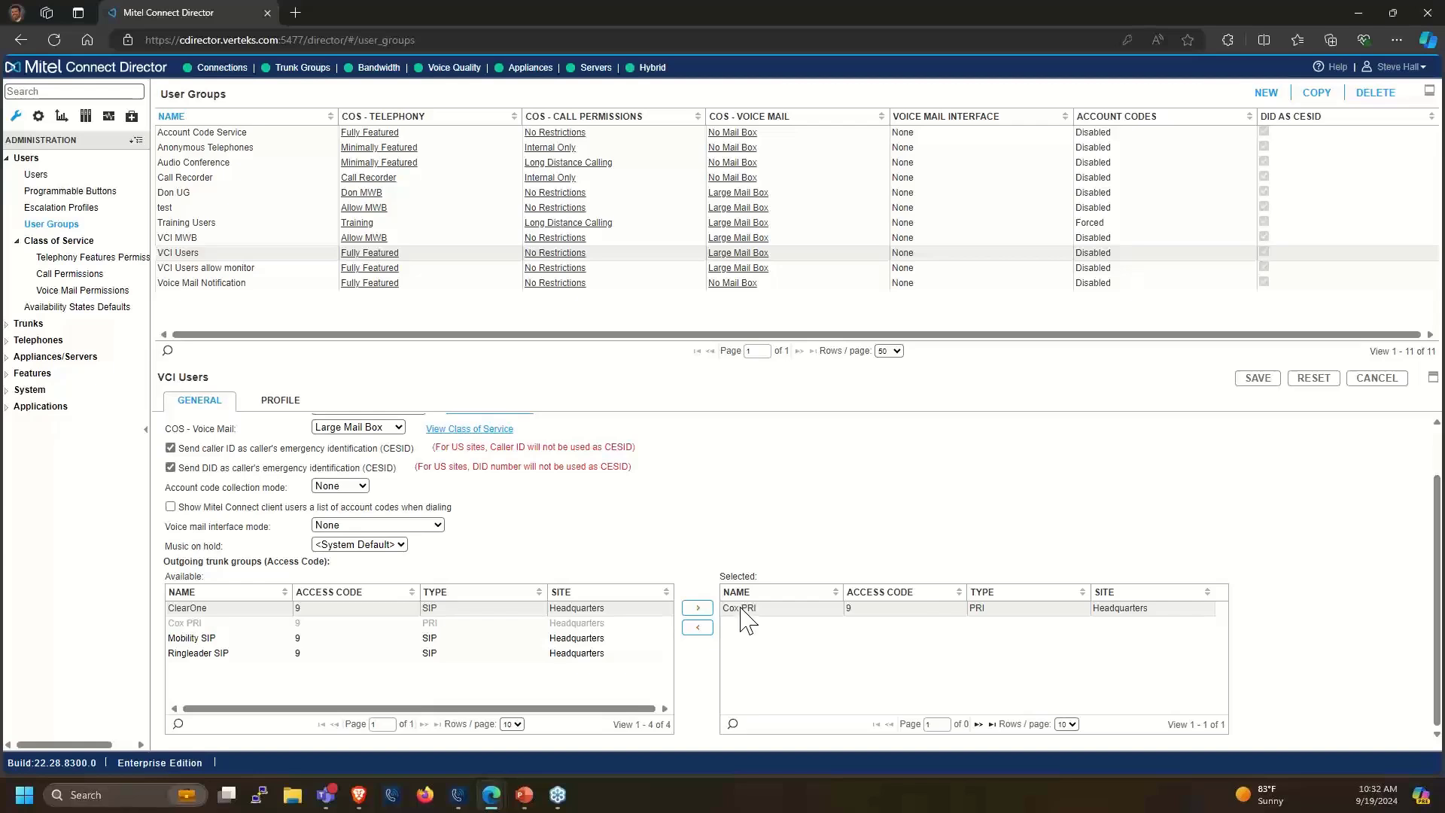
pyautogui.scroll(2, 346, 452)
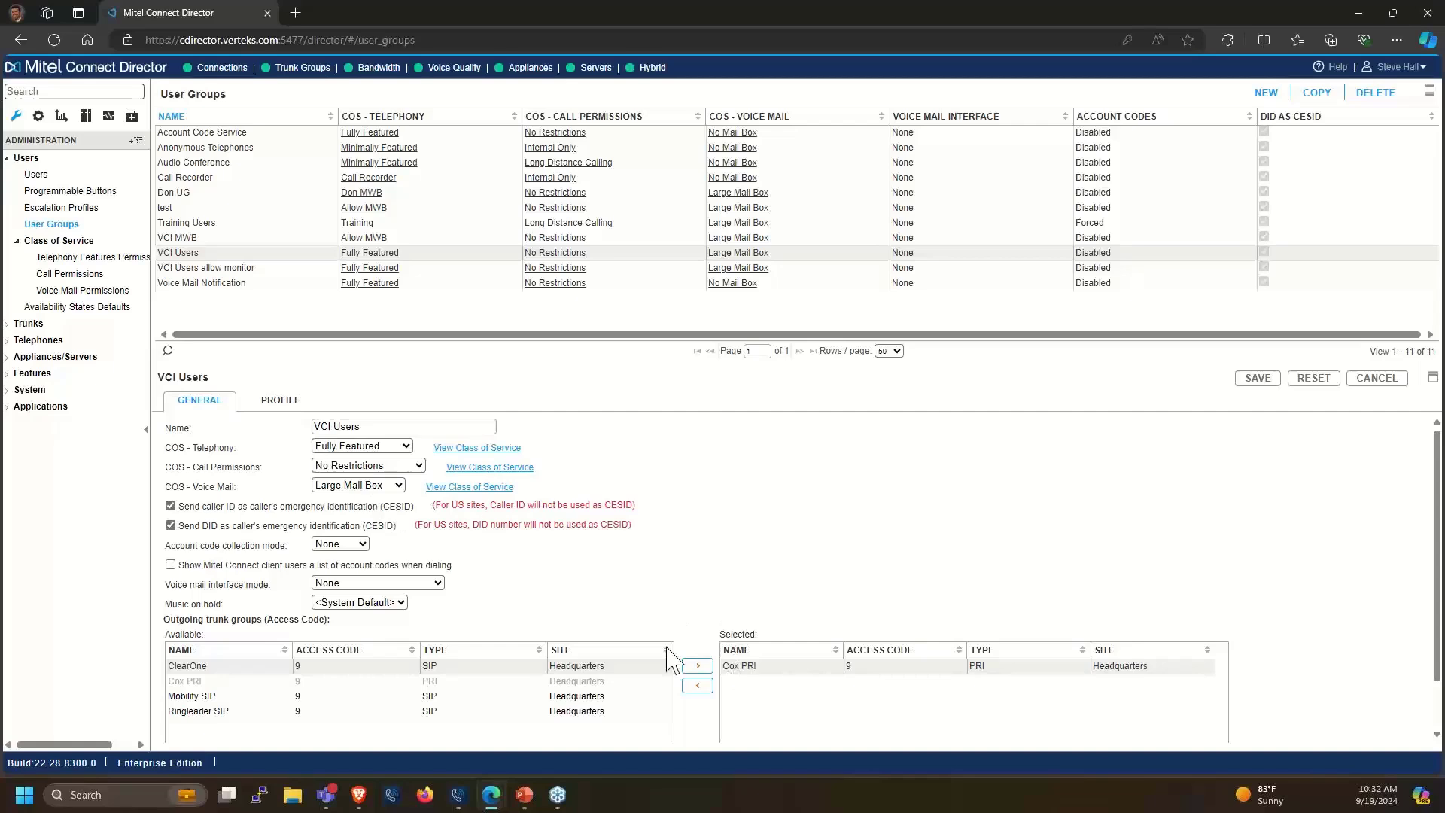
# Open extension 1455's user record from the Users list
pyautogui.click(53, 177)
pyautogui.scroll(-5, 235, 301)
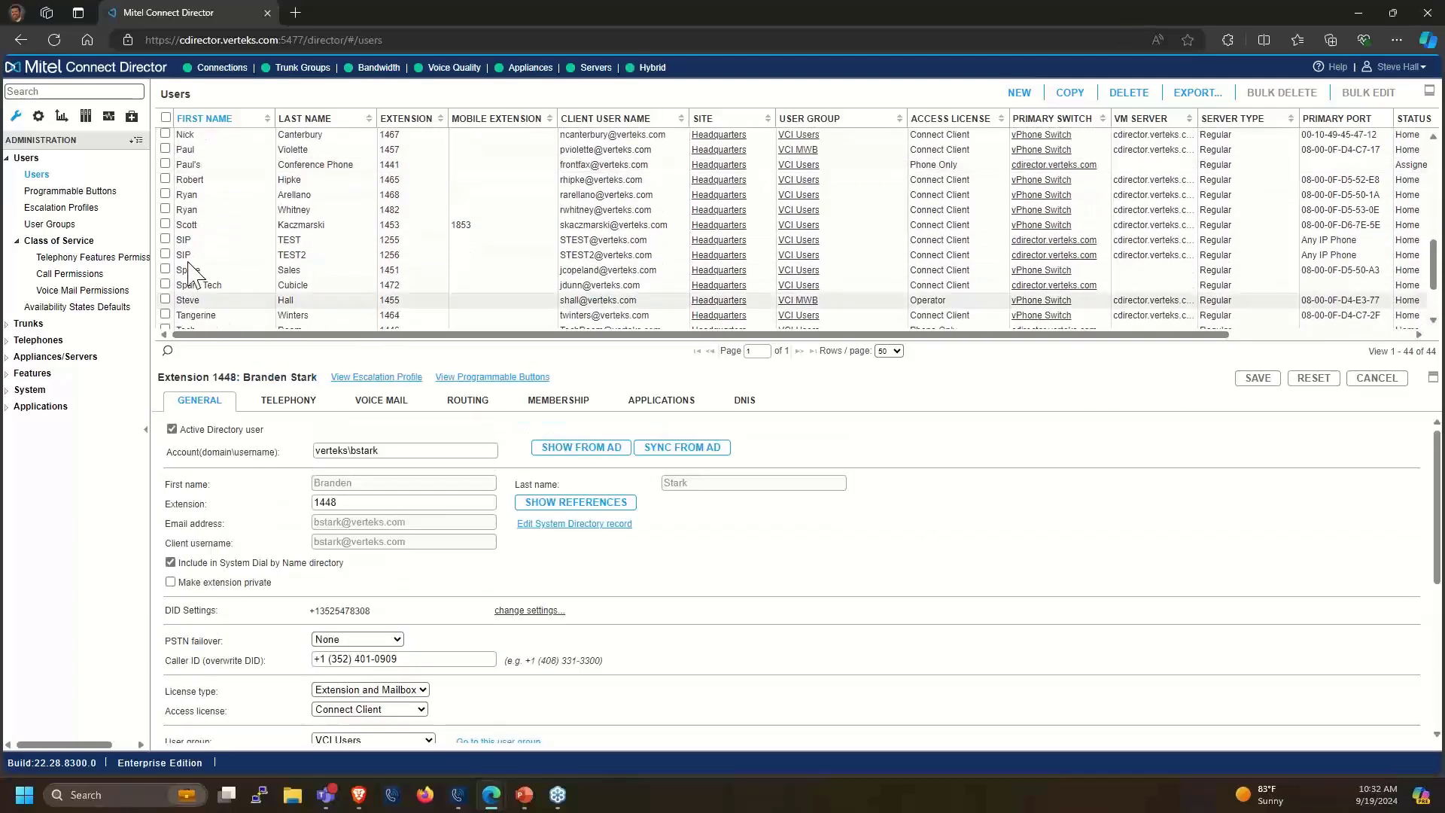
pyautogui.click(217, 301)
pyautogui.scroll(-2, 297, 629)
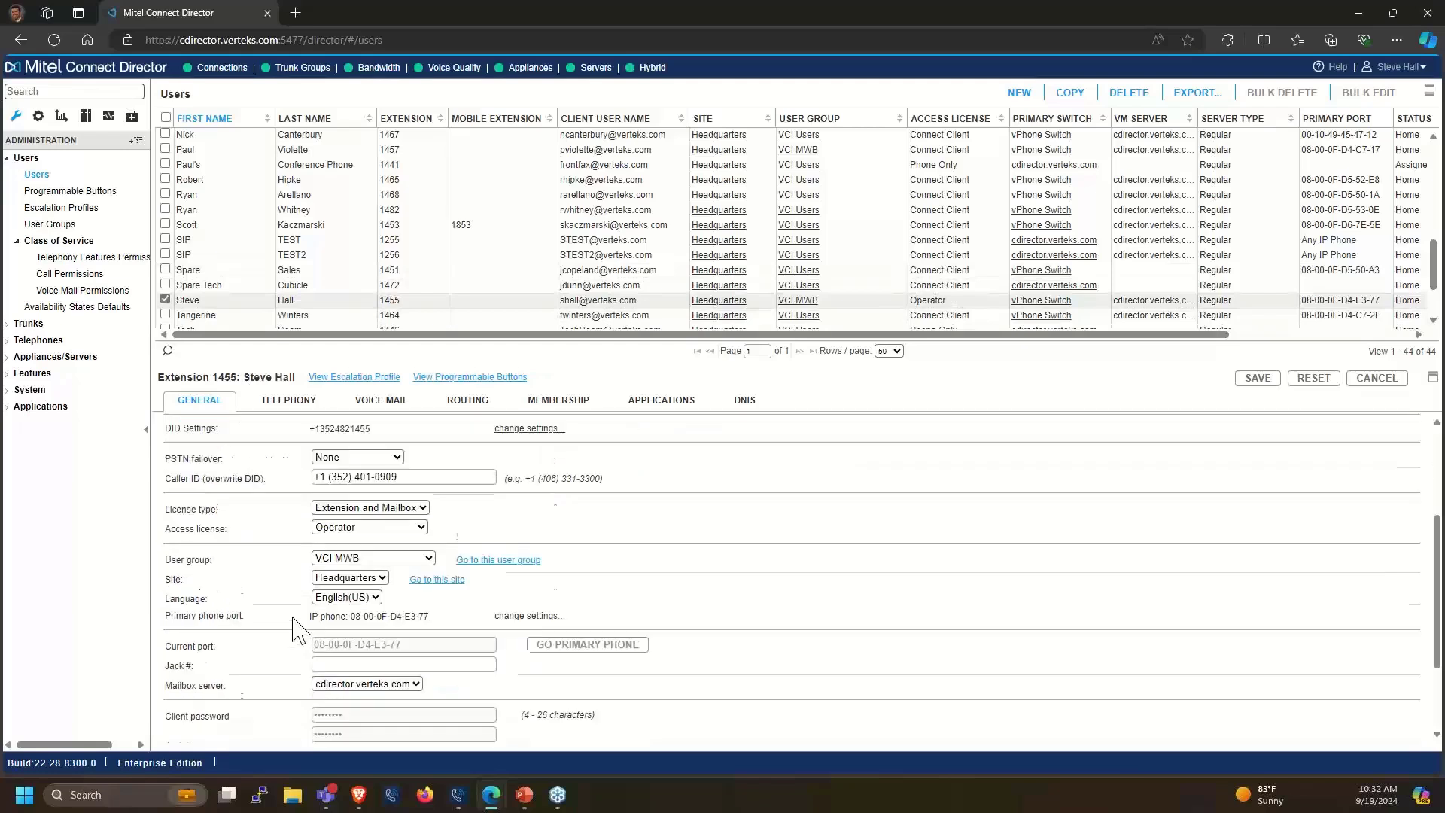
pyautogui.scroll(-2, 296, 629)
# Review the user's group VCI MWB and site Headquarters, leaving both unchanged
pyautogui.click(352, 515)
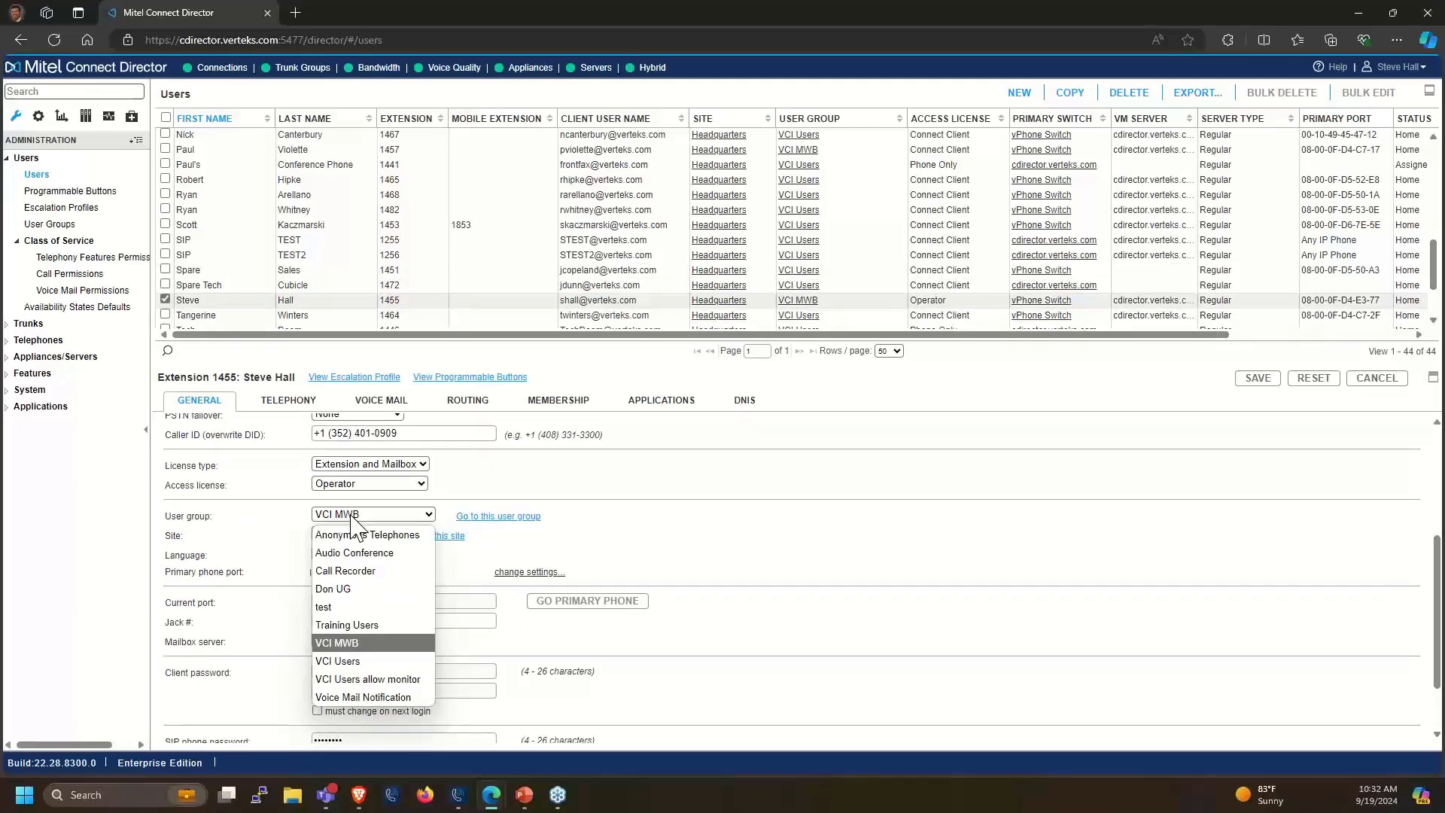
pyautogui.click(250, 536)
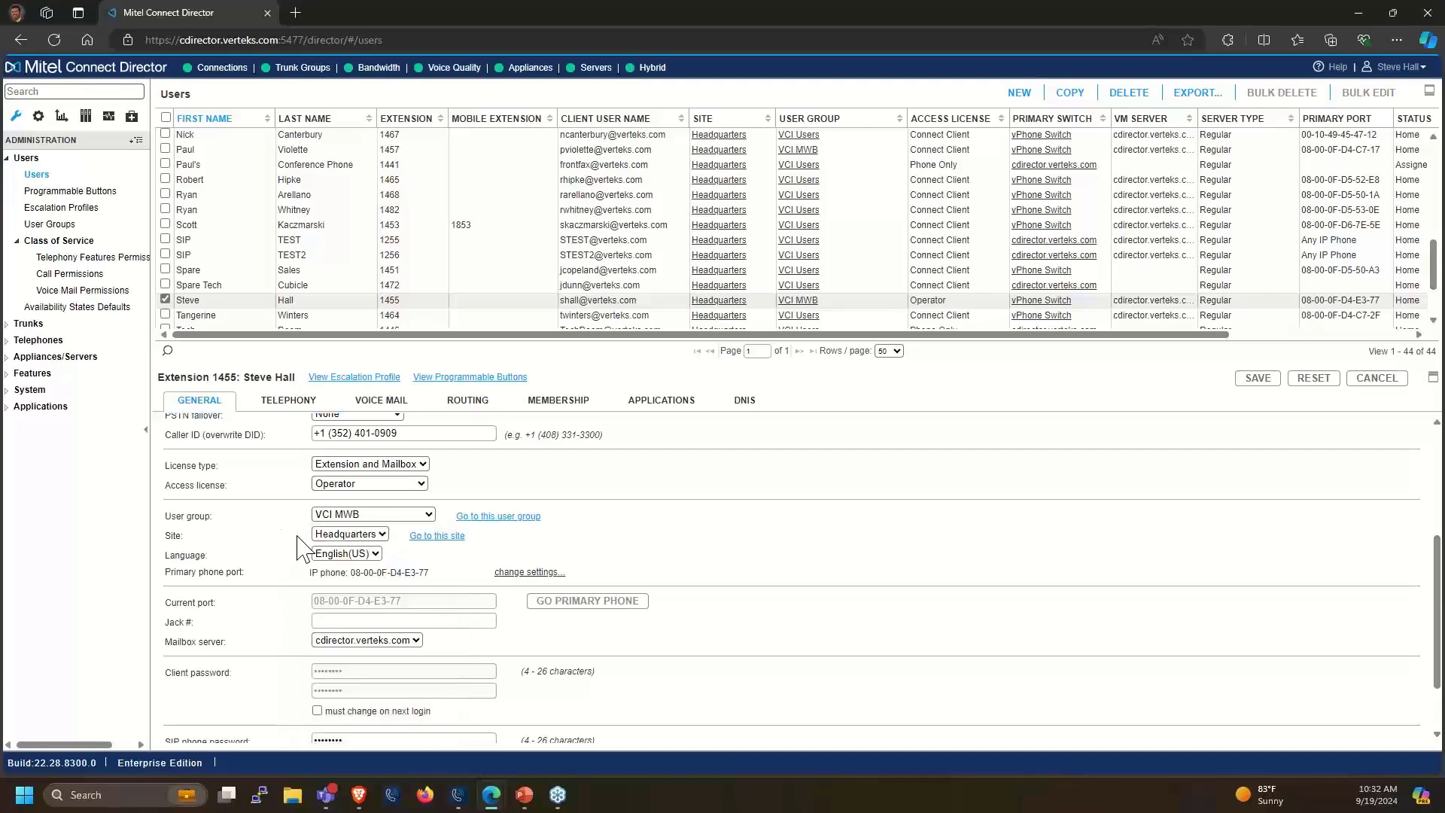
pyautogui.click(322, 535)
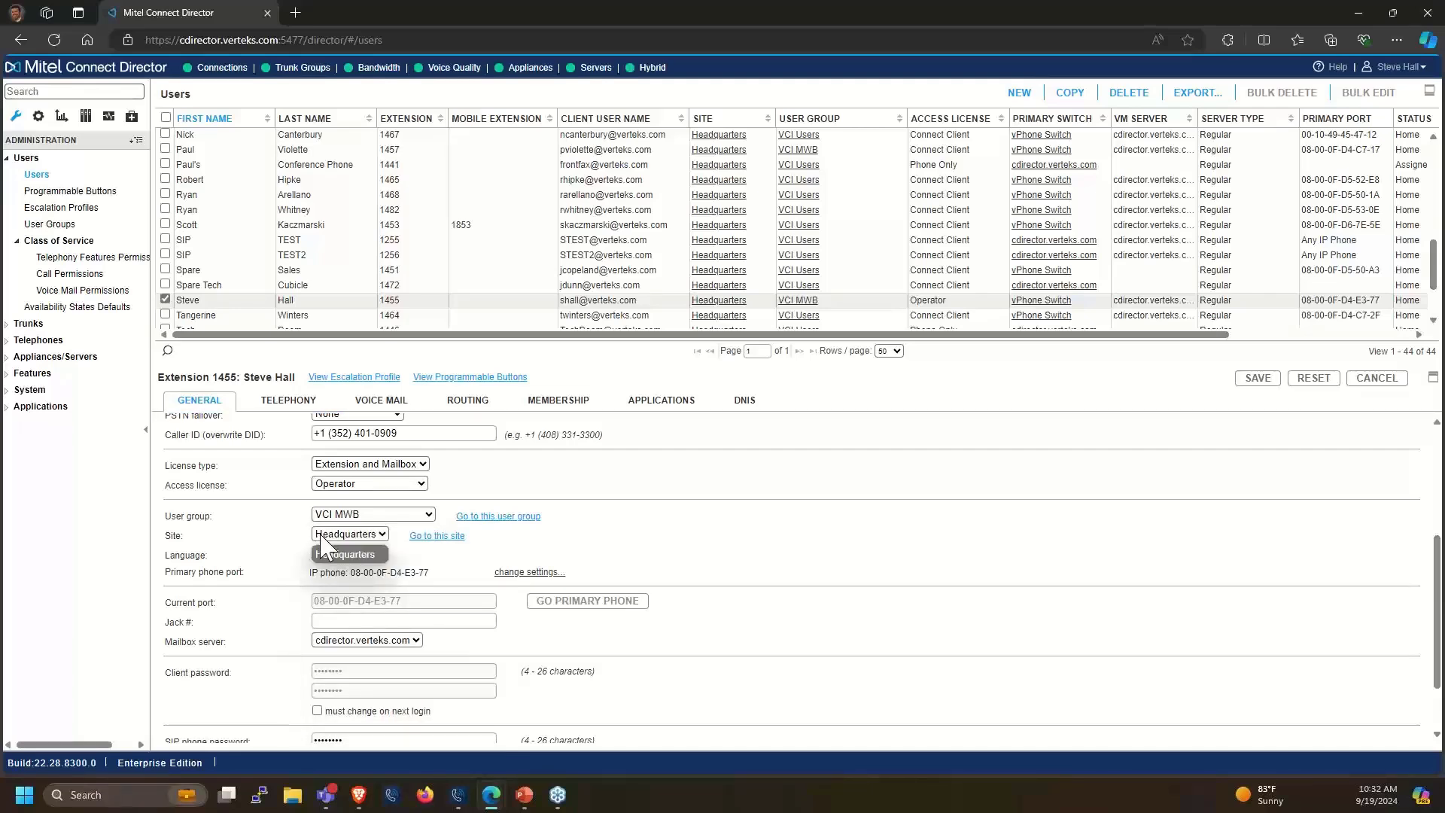
pyautogui.click(321, 536)
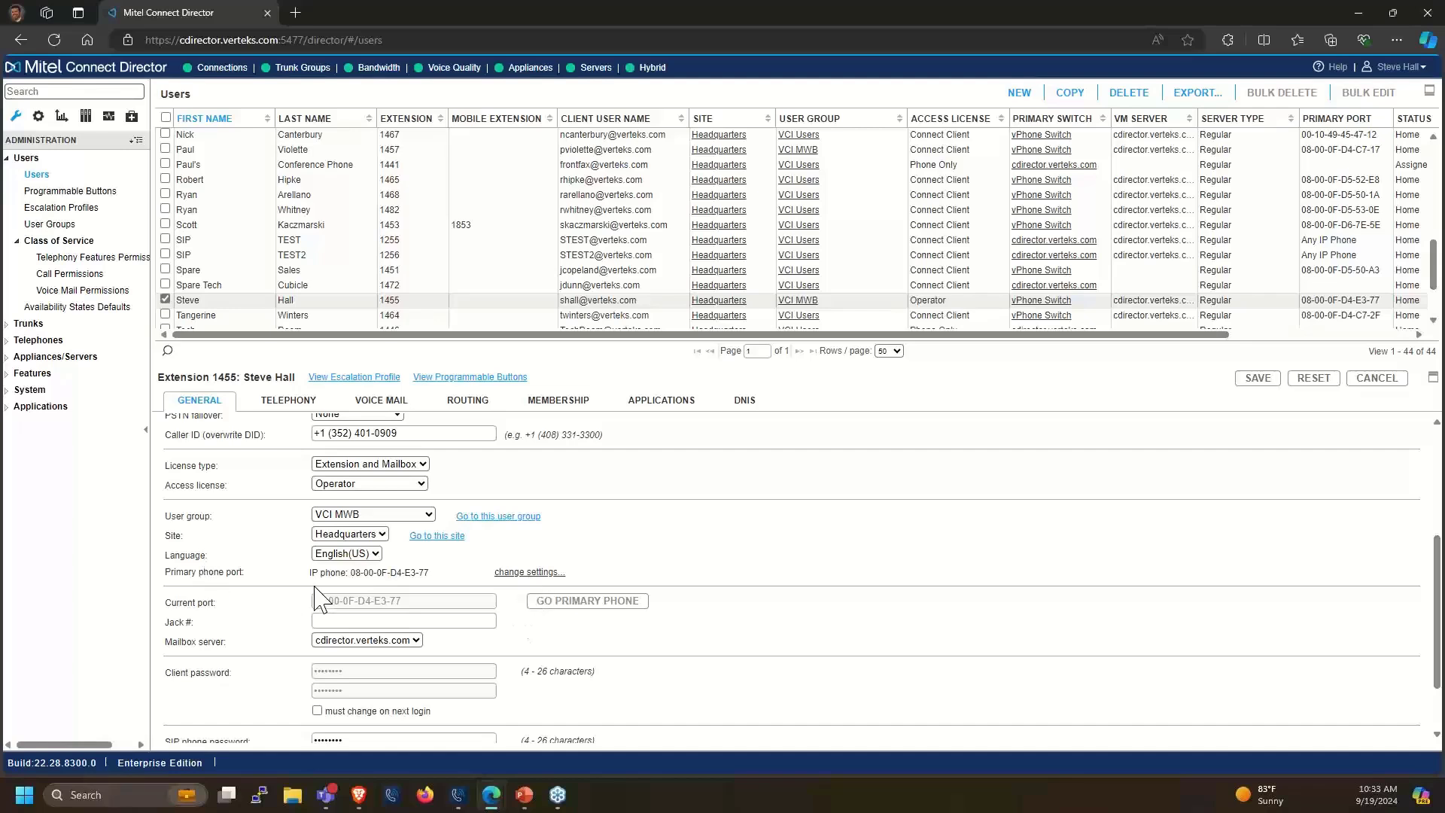
pyautogui.click(356, 575)
# Expand the primary phone port options, keeping IP phone 08-00-0F-D4-E3-77 assigned
pyautogui.click(536, 573)
pyautogui.click(486, 592)
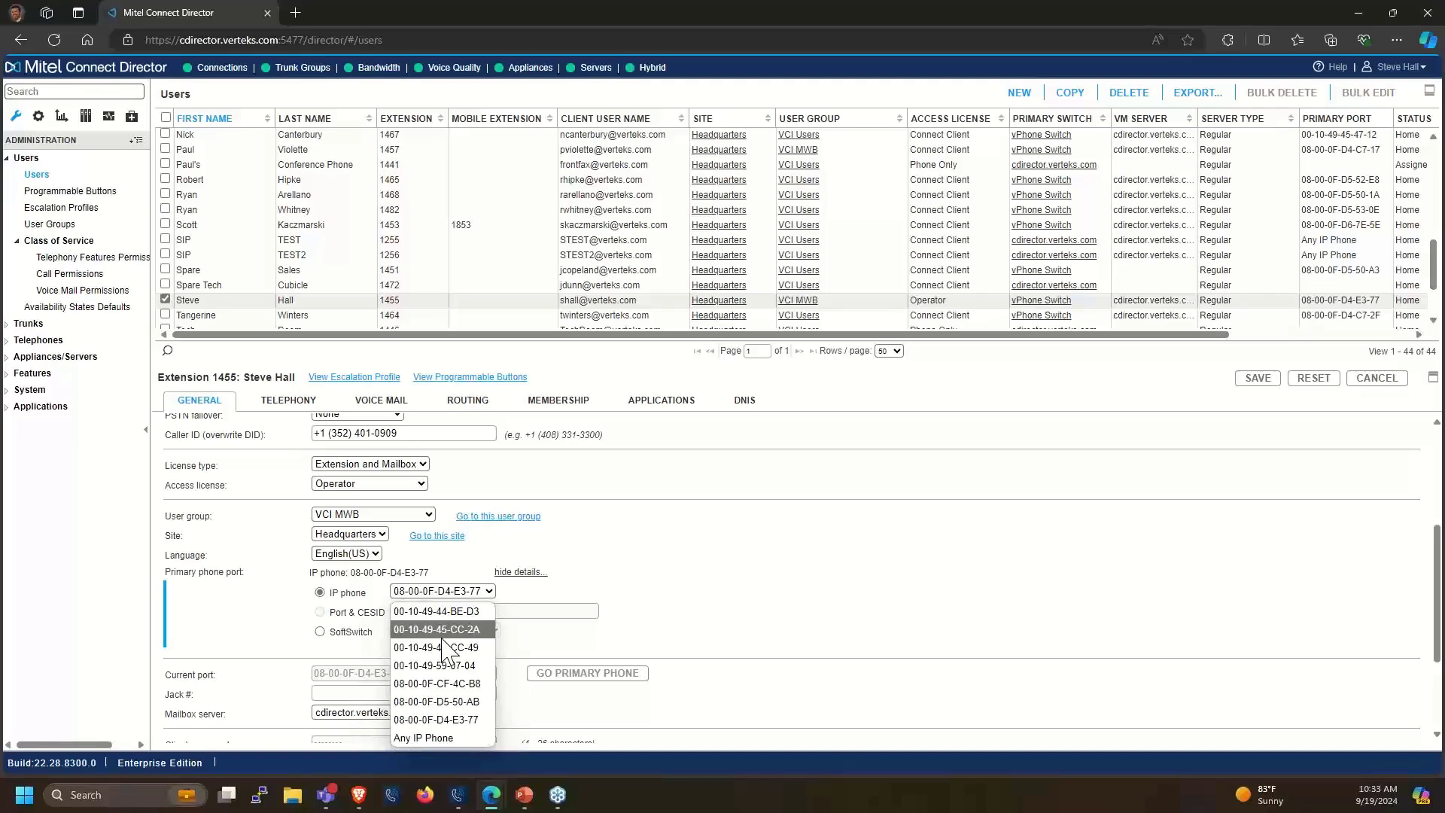
pyautogui.click(683, 602)
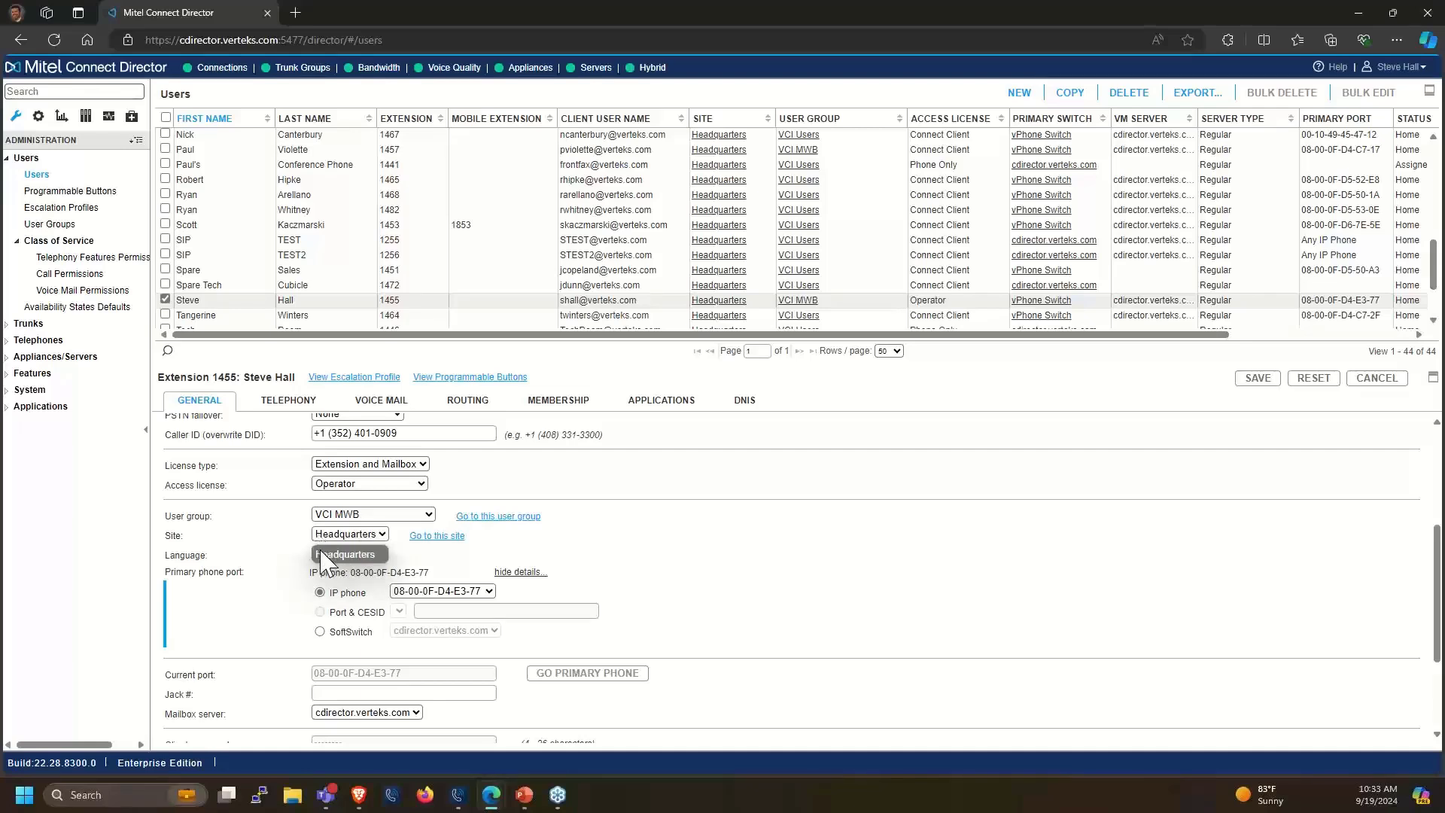
pyautogui.click(461, 594)
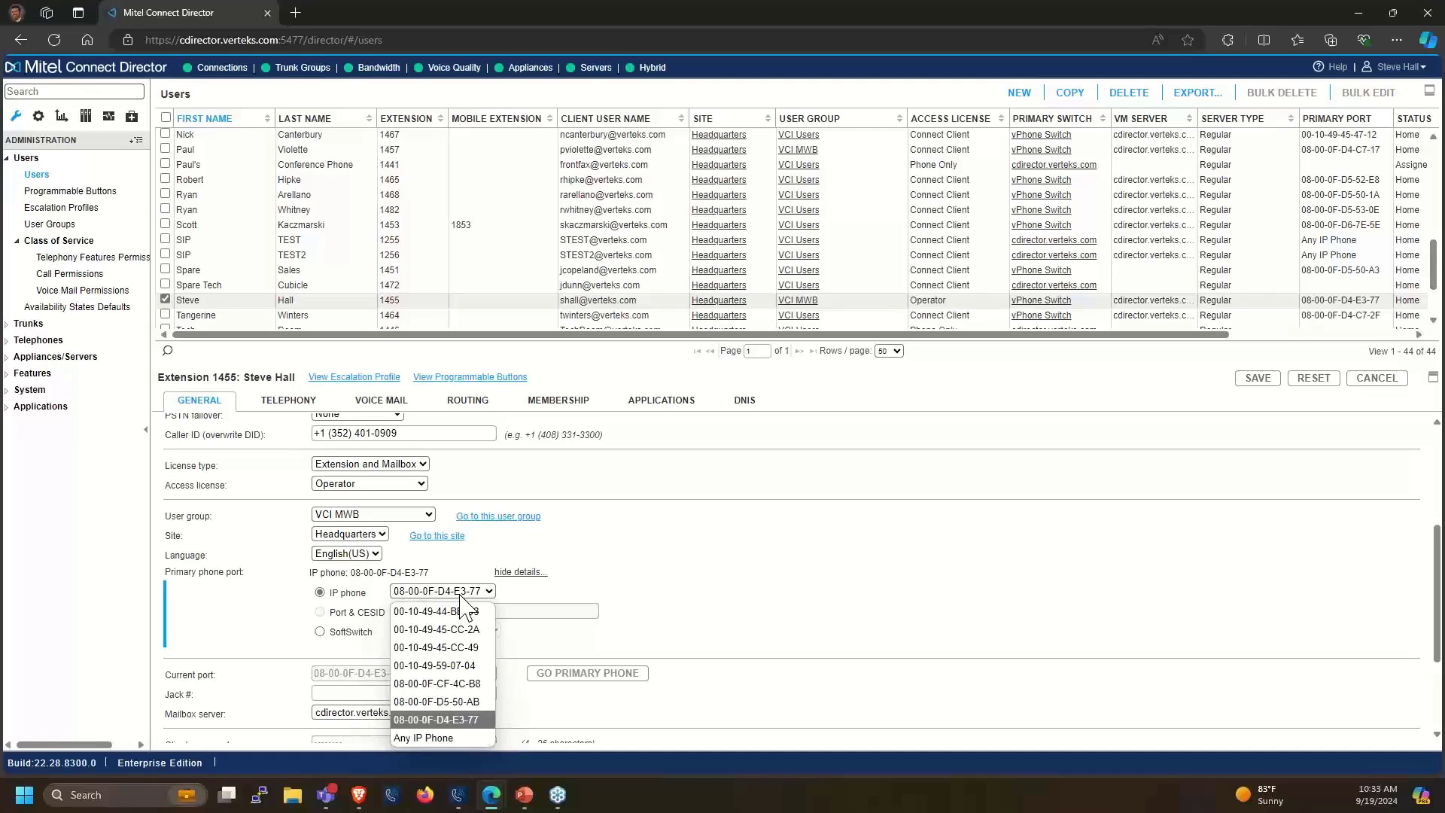
pyautogui.click(719, 604)
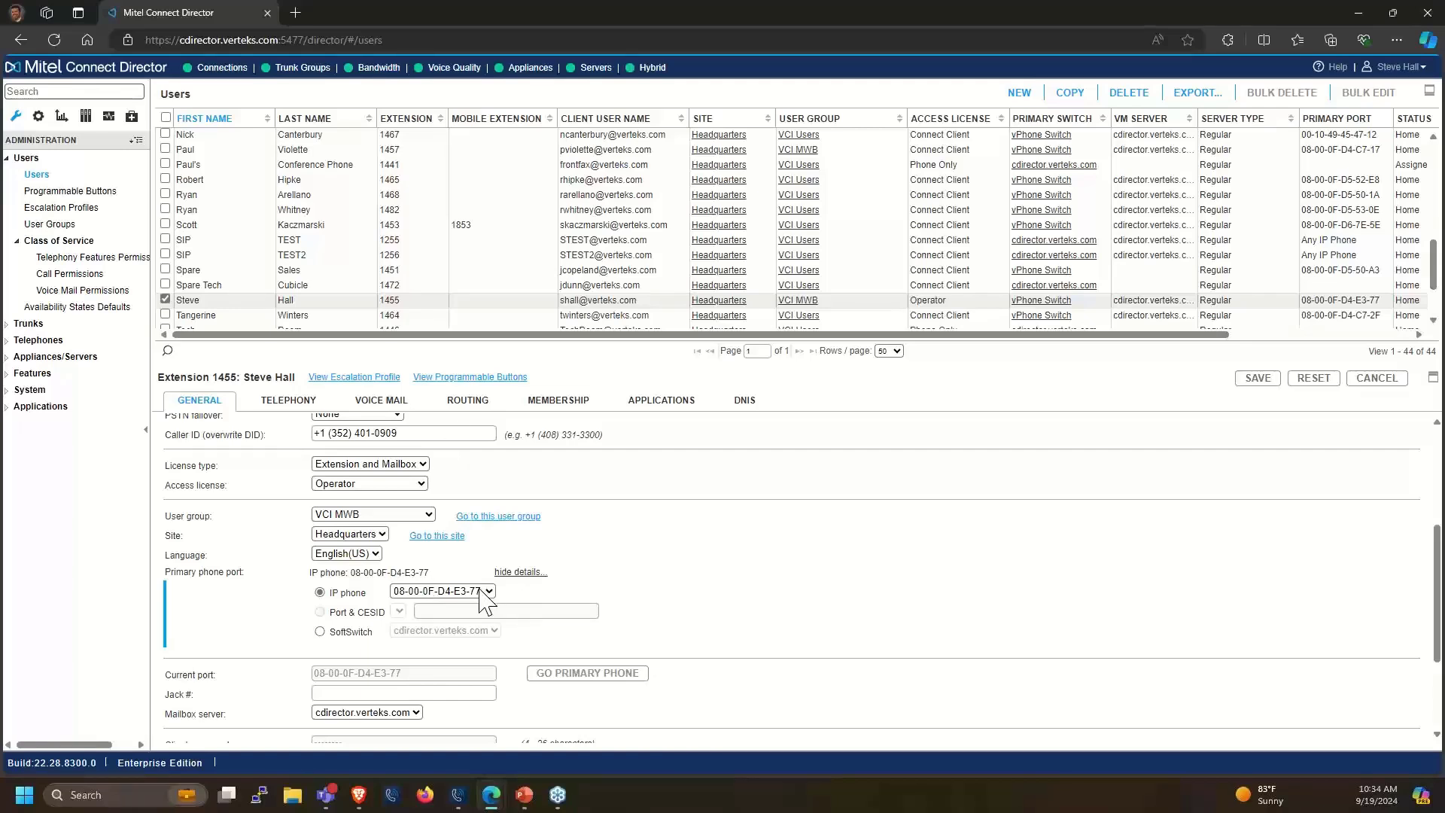
# Look over the IP phone's available ports without changing the selection
pyautogui.click(455, 591)
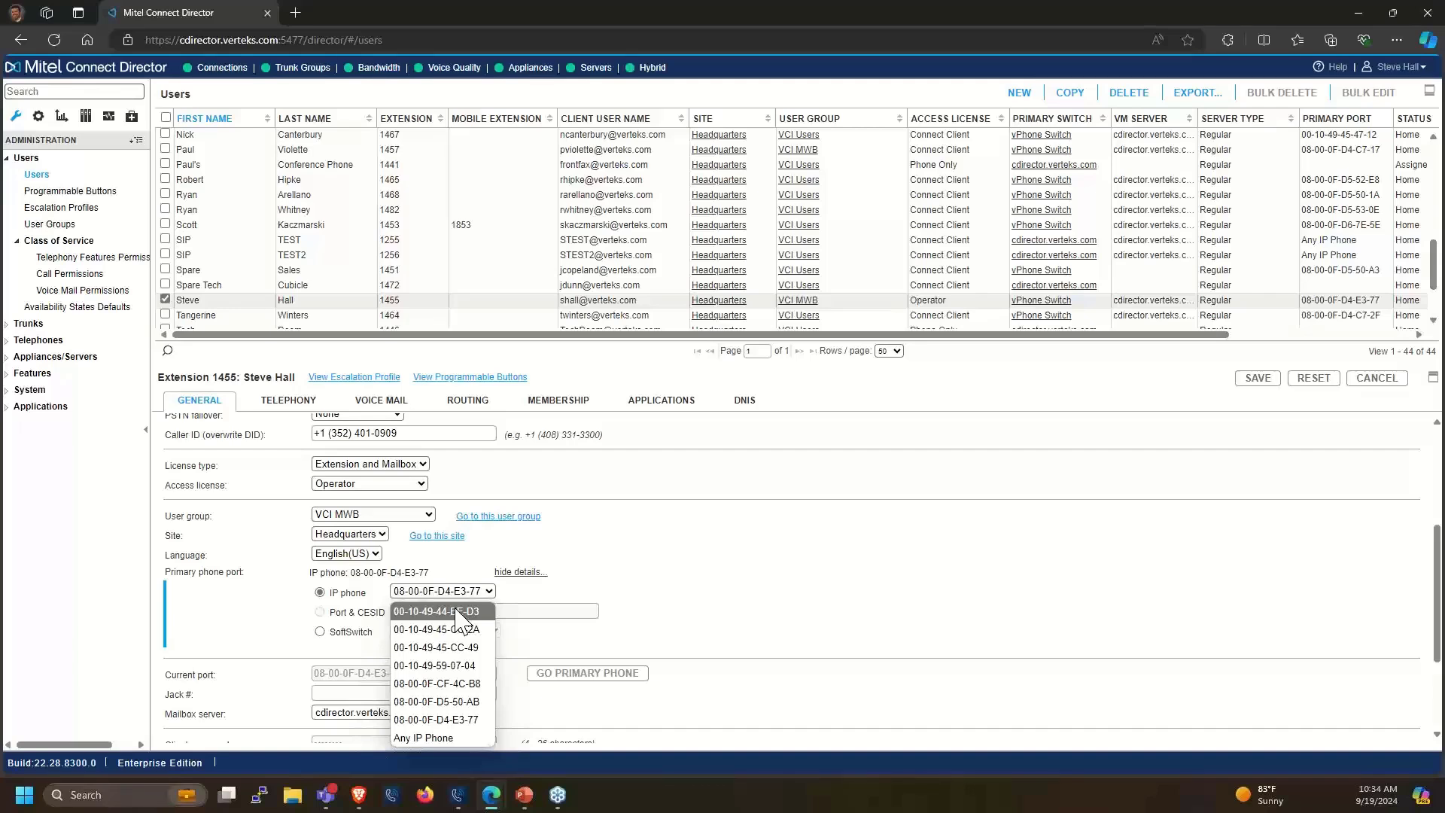
pyautogui.click(691, 606)
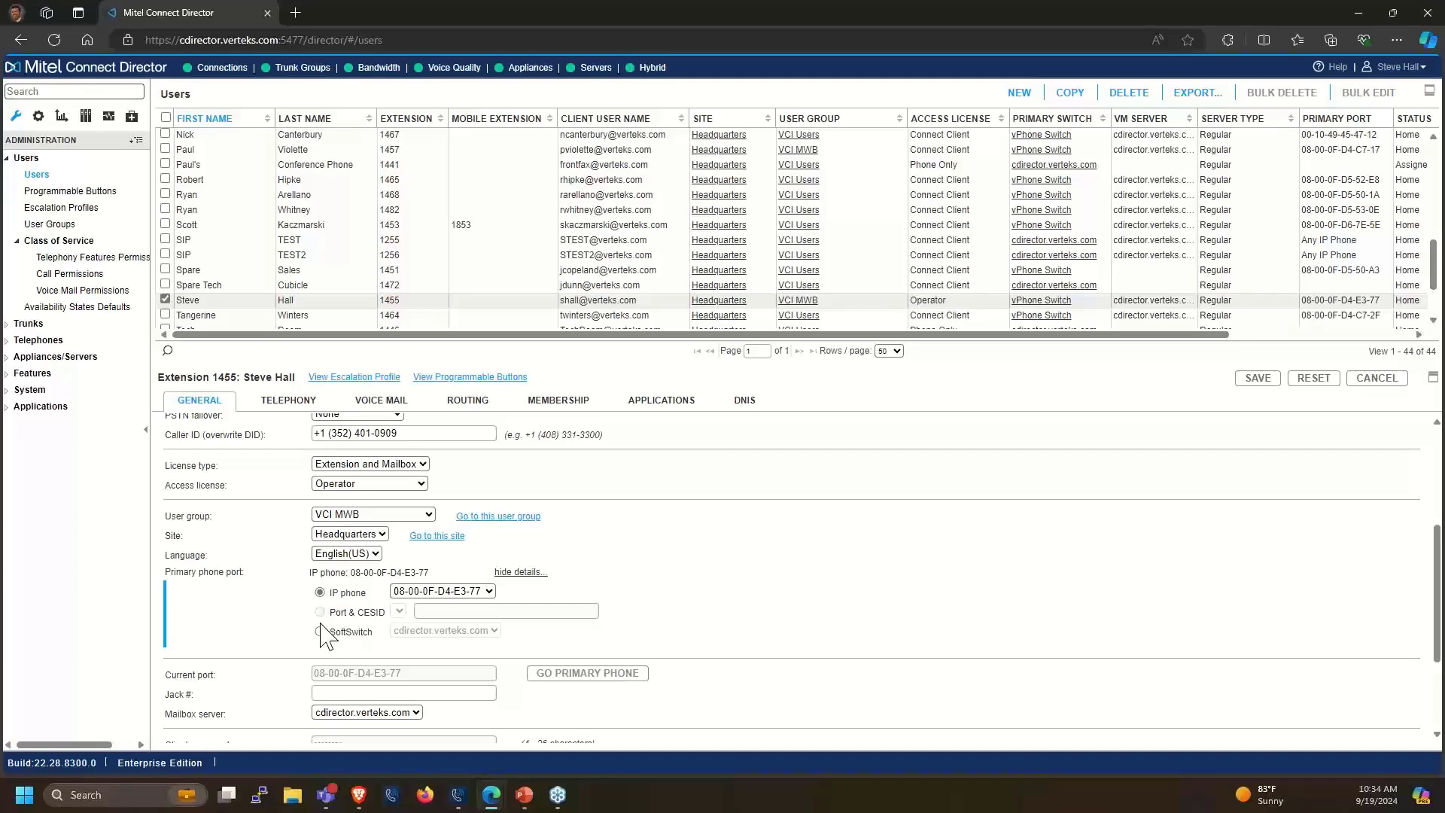
pyautogui.scroll(-1, 331, 636)
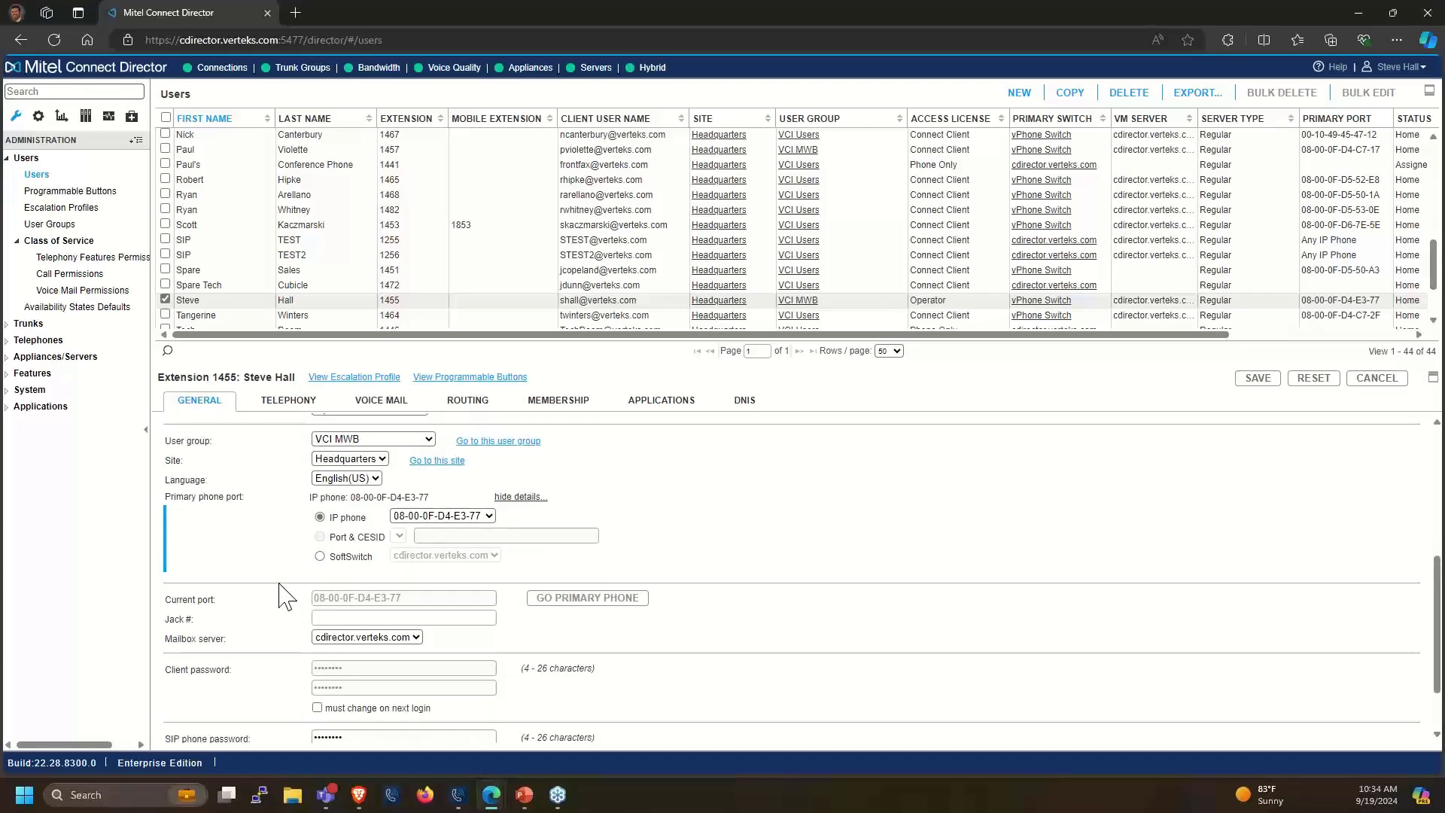
pyautogui.scroll(-1, 288, 603)
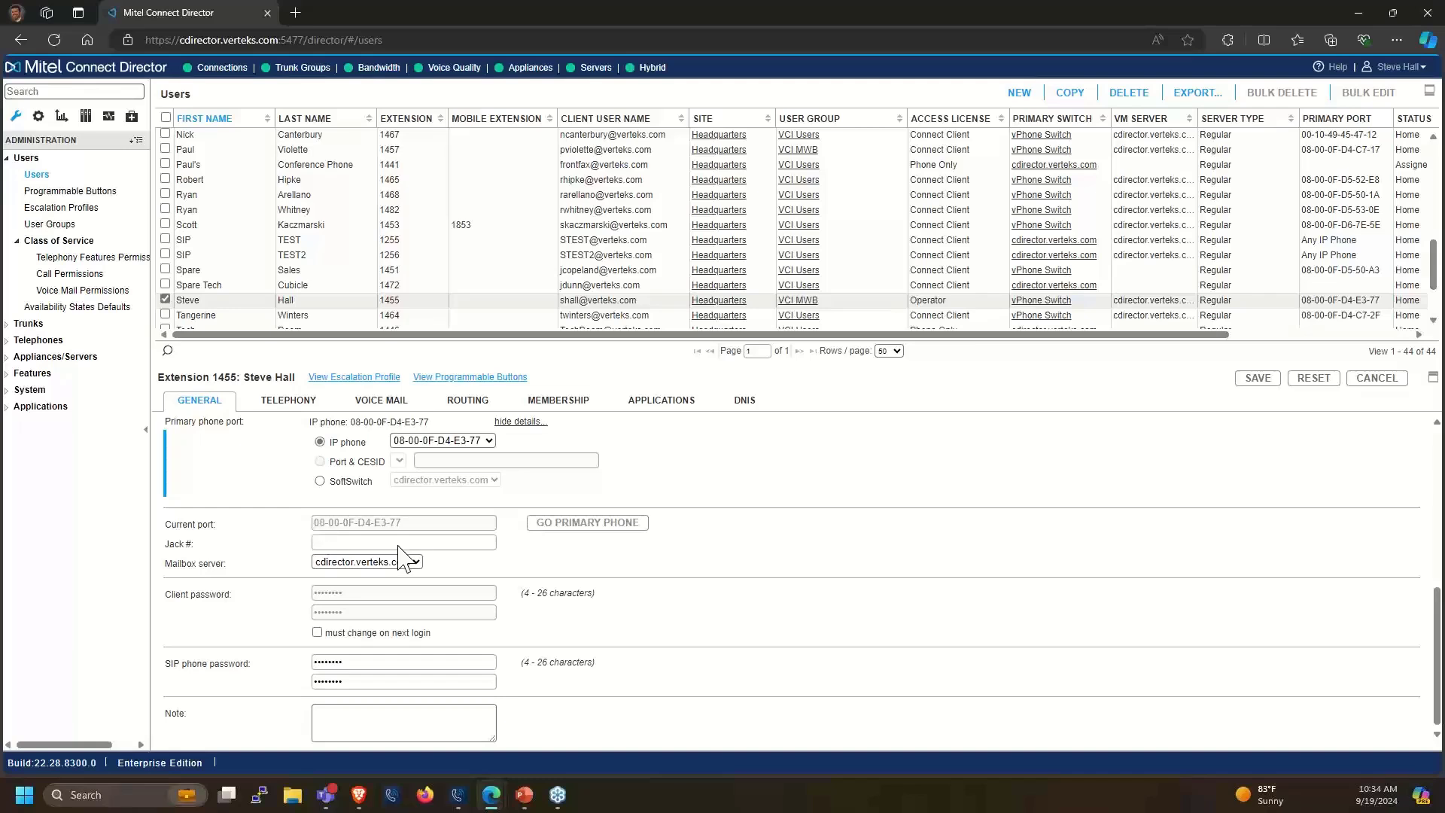
pyautogui.scroll(1, 403, 554)
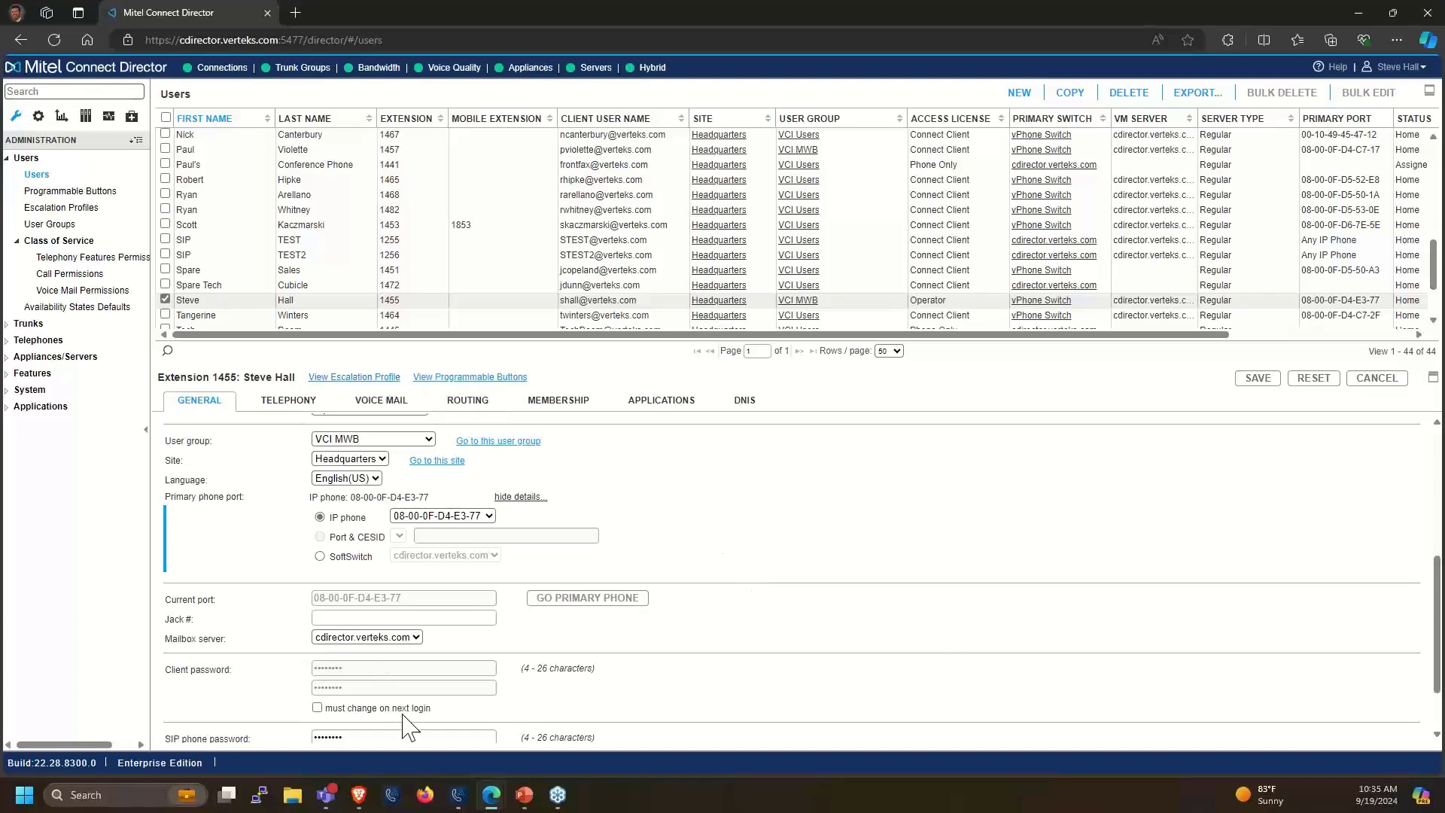
# Make Softphone the primary assignment in Connect, then refresh extension 1455 to confirm port 80-91-52-4F-E9-A3
pyautogui.click(456, 800)
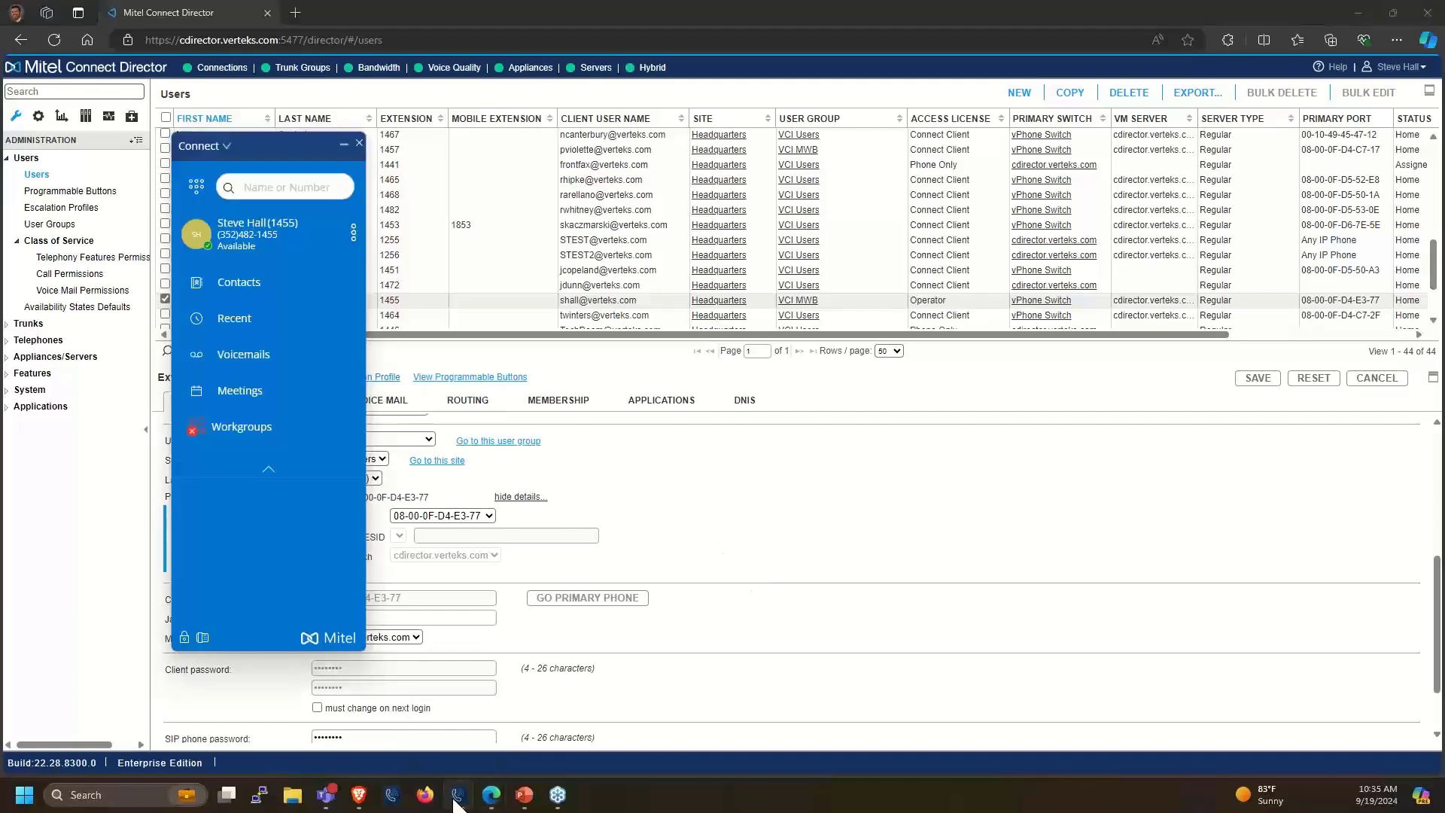
pyautogui.click(241, 233)
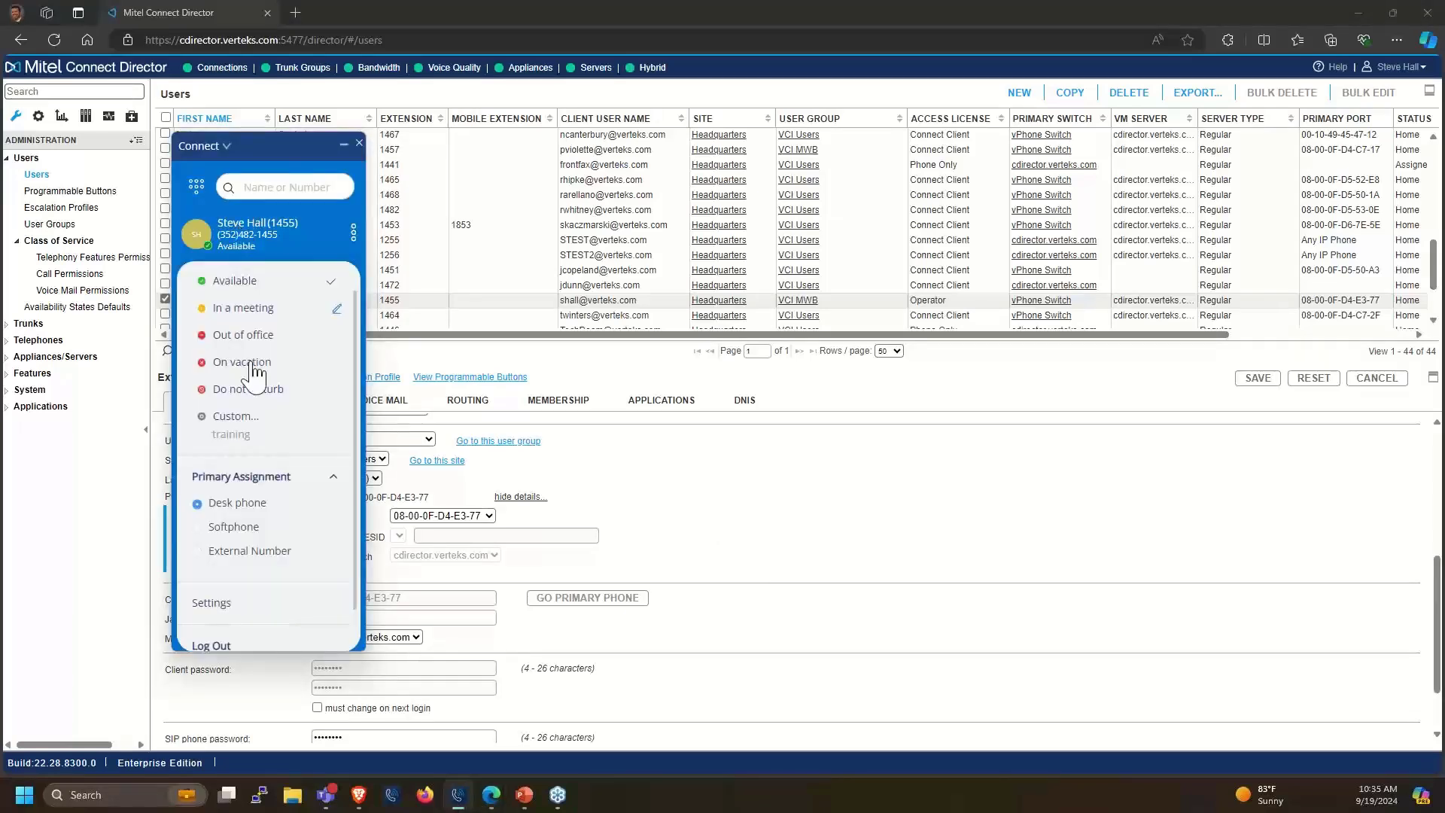
pyautogui.click(241, 529)
pyautogui.click(295, 236)
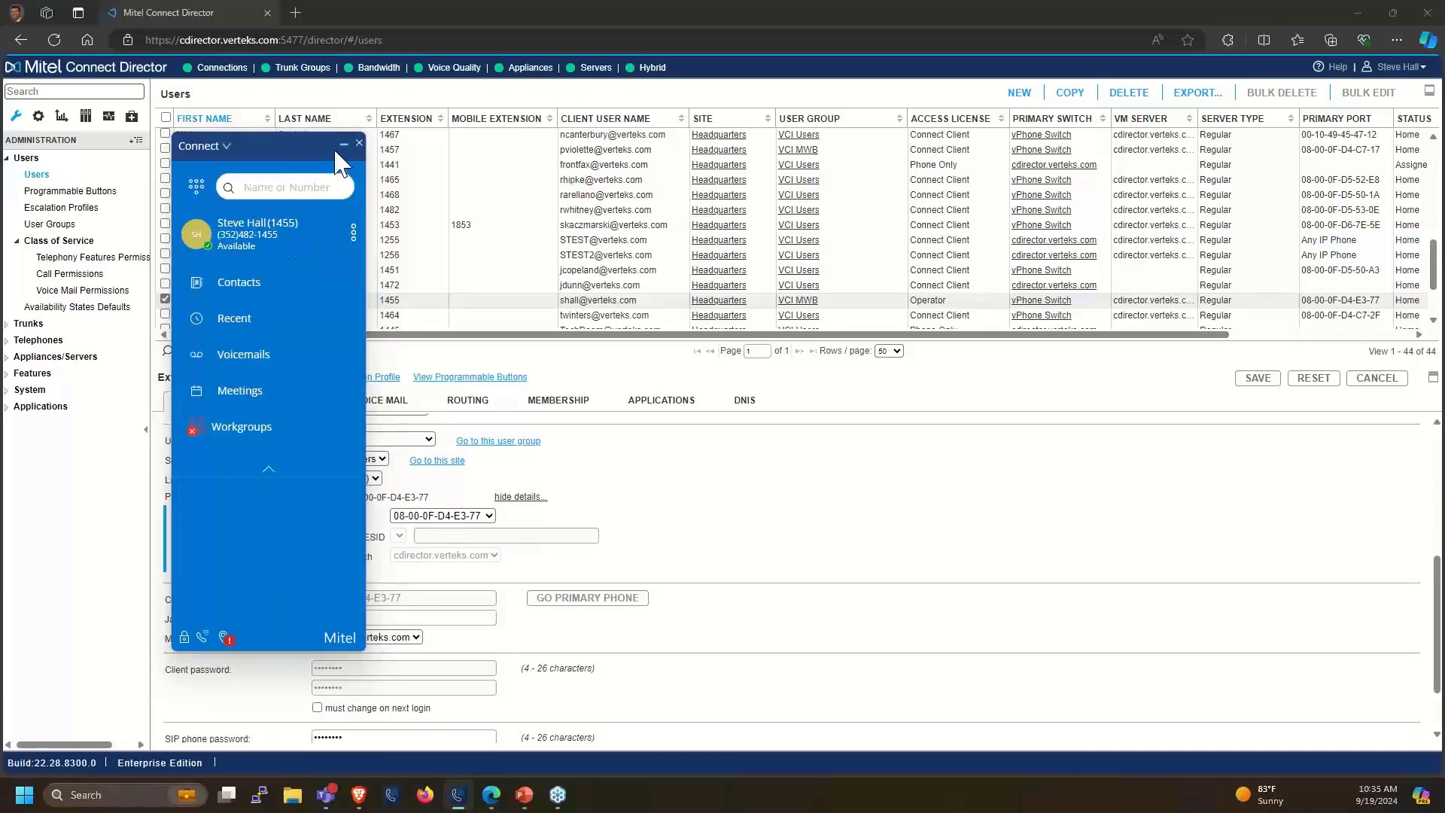
pyautogui.click(411, 2)
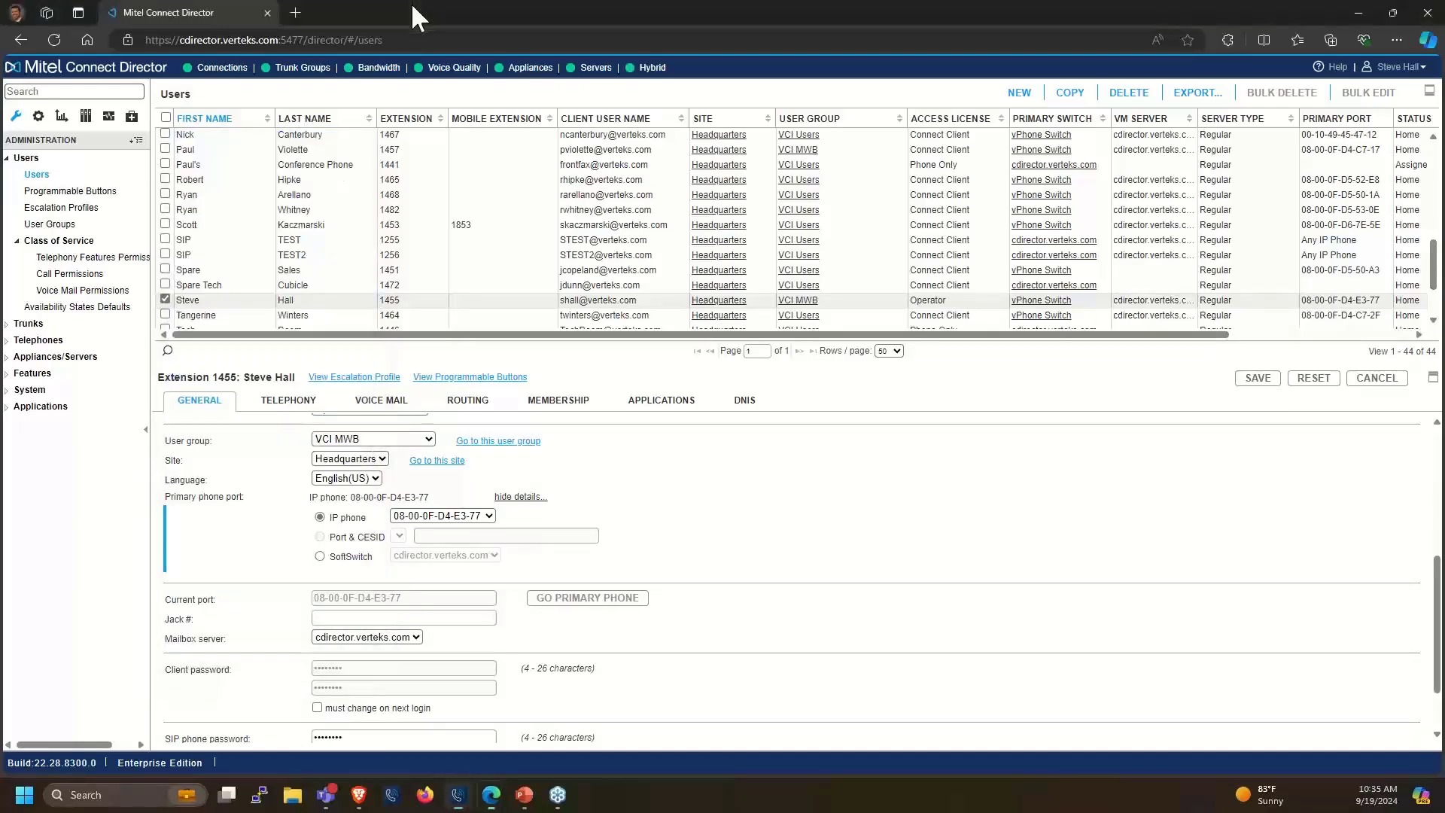
pyautogui.click(209, 285)
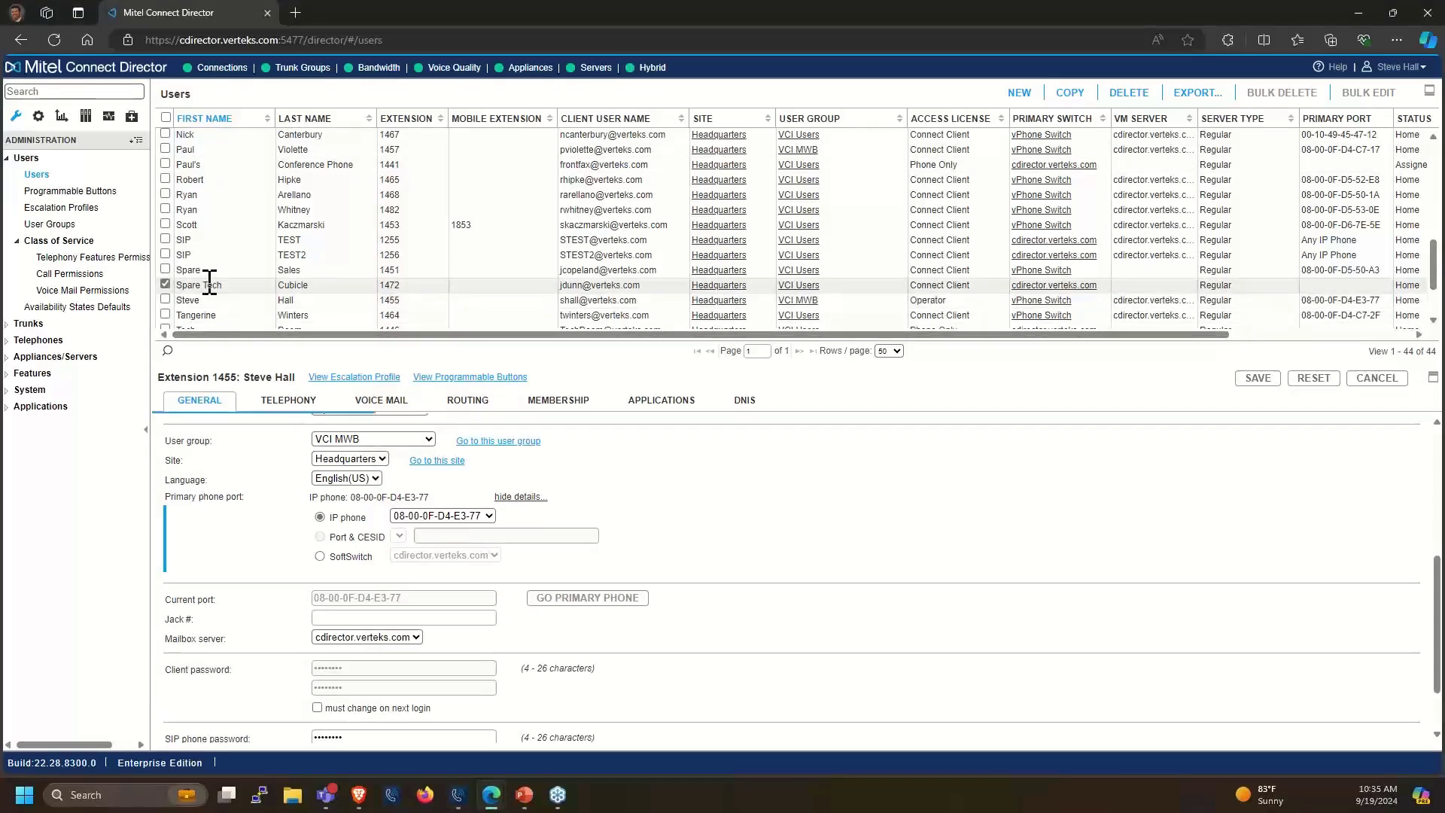
pyautogui.click(209, 302)
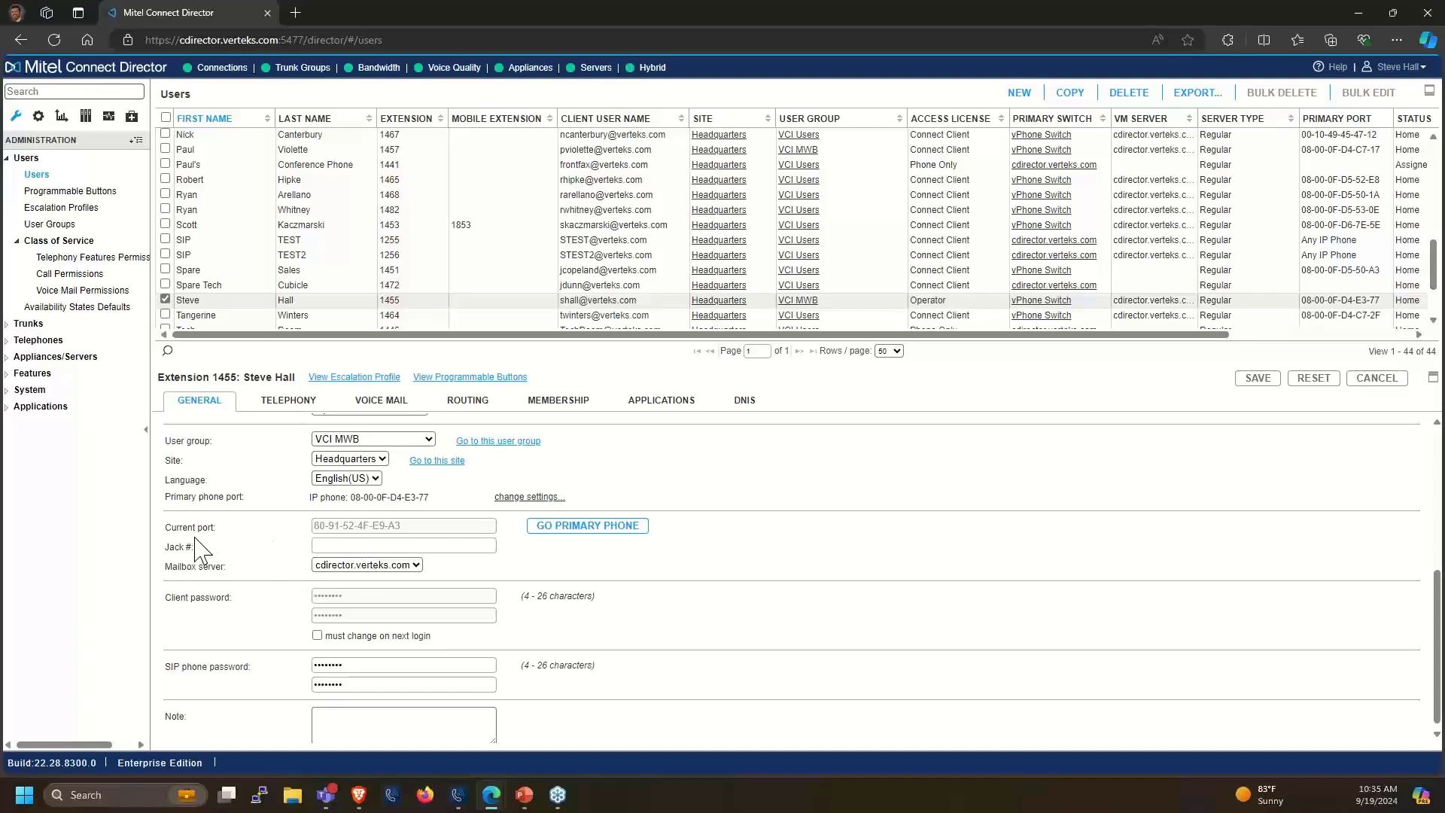
pyautogui.moveTo(316, 527); pyautogui.dragTo(433, 546)
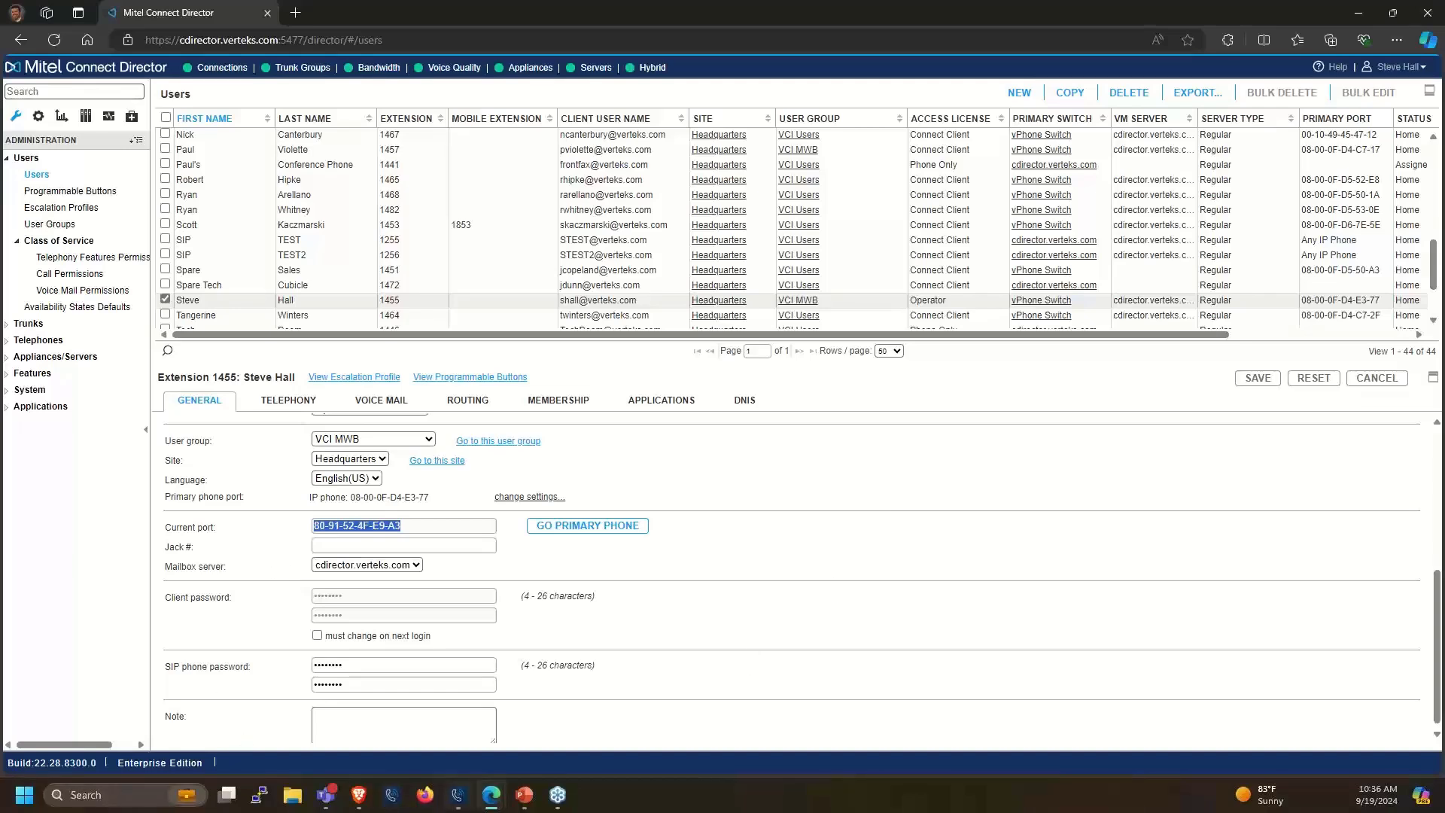
# Set External Number as the primary assignment in Connect and minimize the client
pyautogui.click(399, 711)
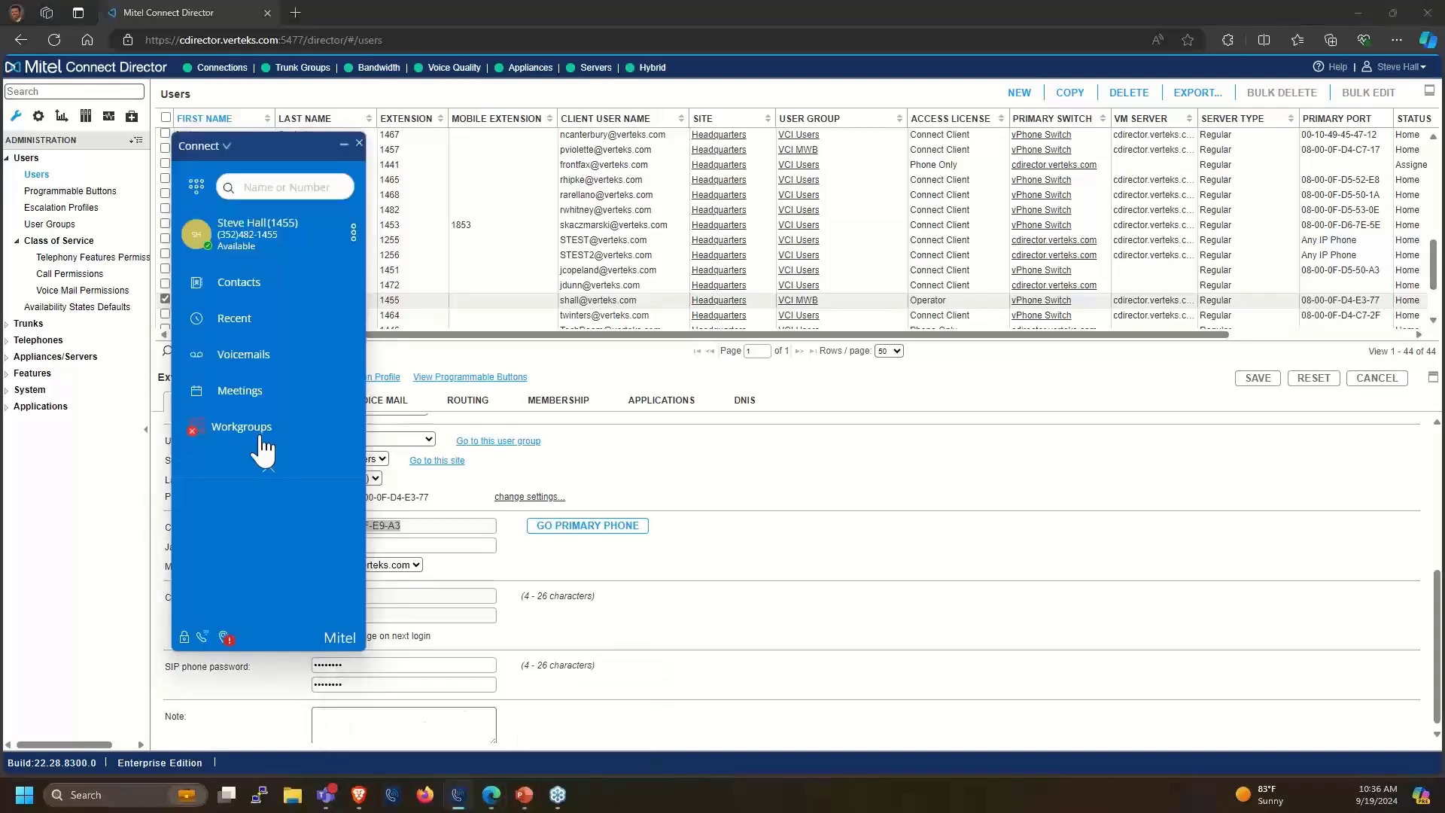
pyautogui.click(260, 241)
pyautogui.click(234, 554)
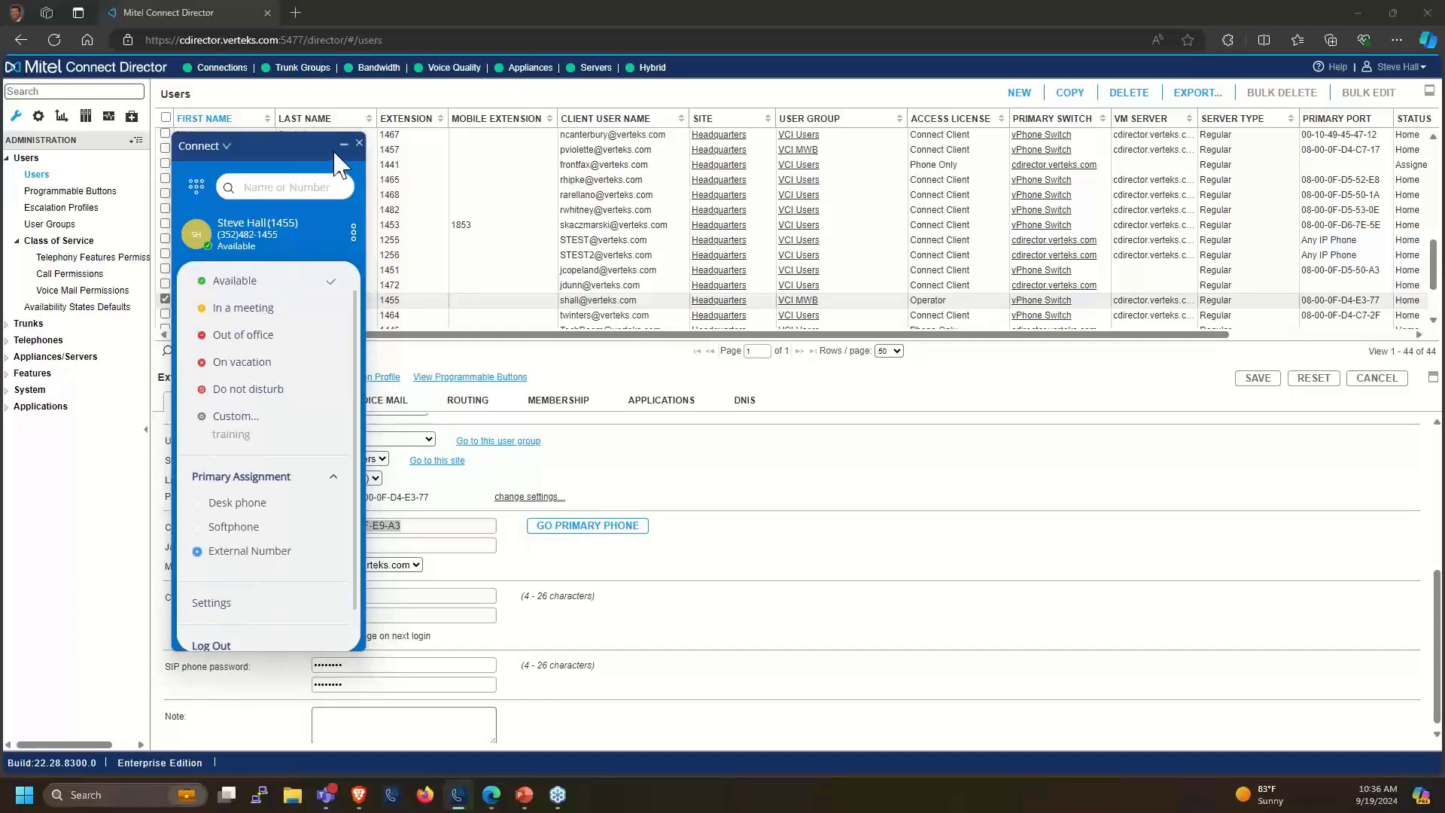
pyautogui.click(295, 237)
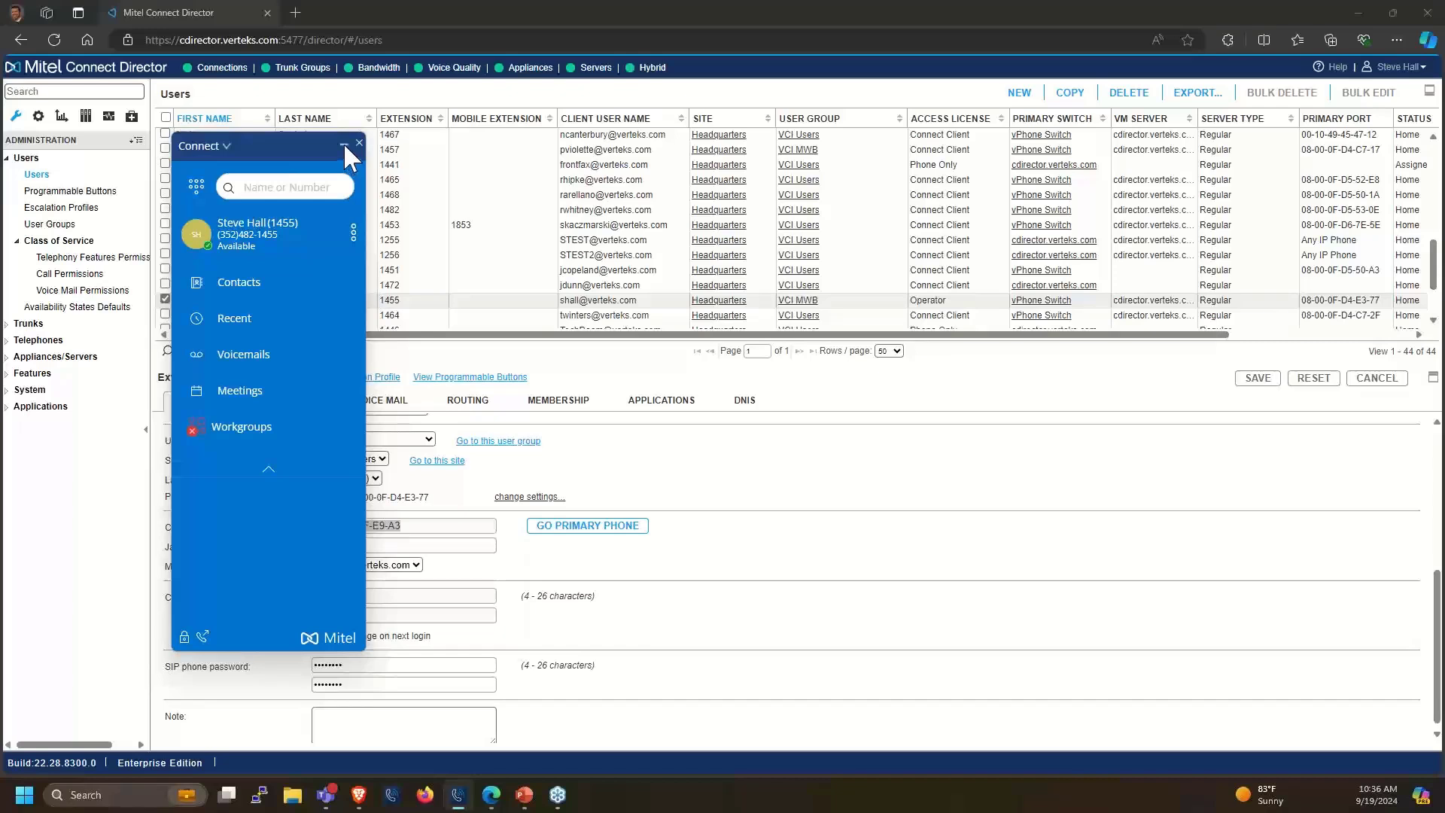
pyautogui.click(344, 145)
# Refresh extension 1455, return its current port to desk phone 08-00-0F-D4-E3-77, and list mailbox servers
pyautogui.click(212, 285)
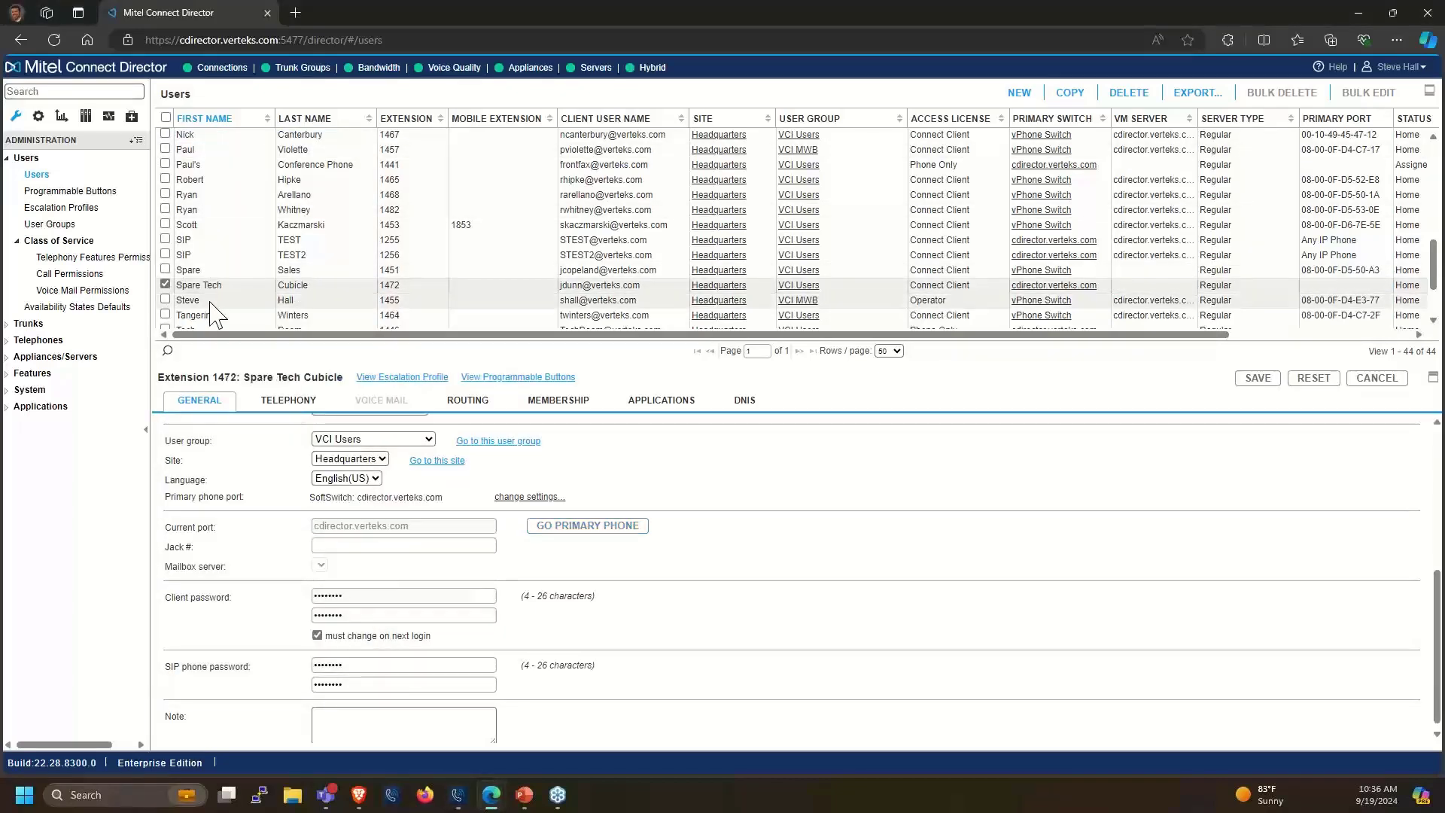
pyautogui.click(211, 301)
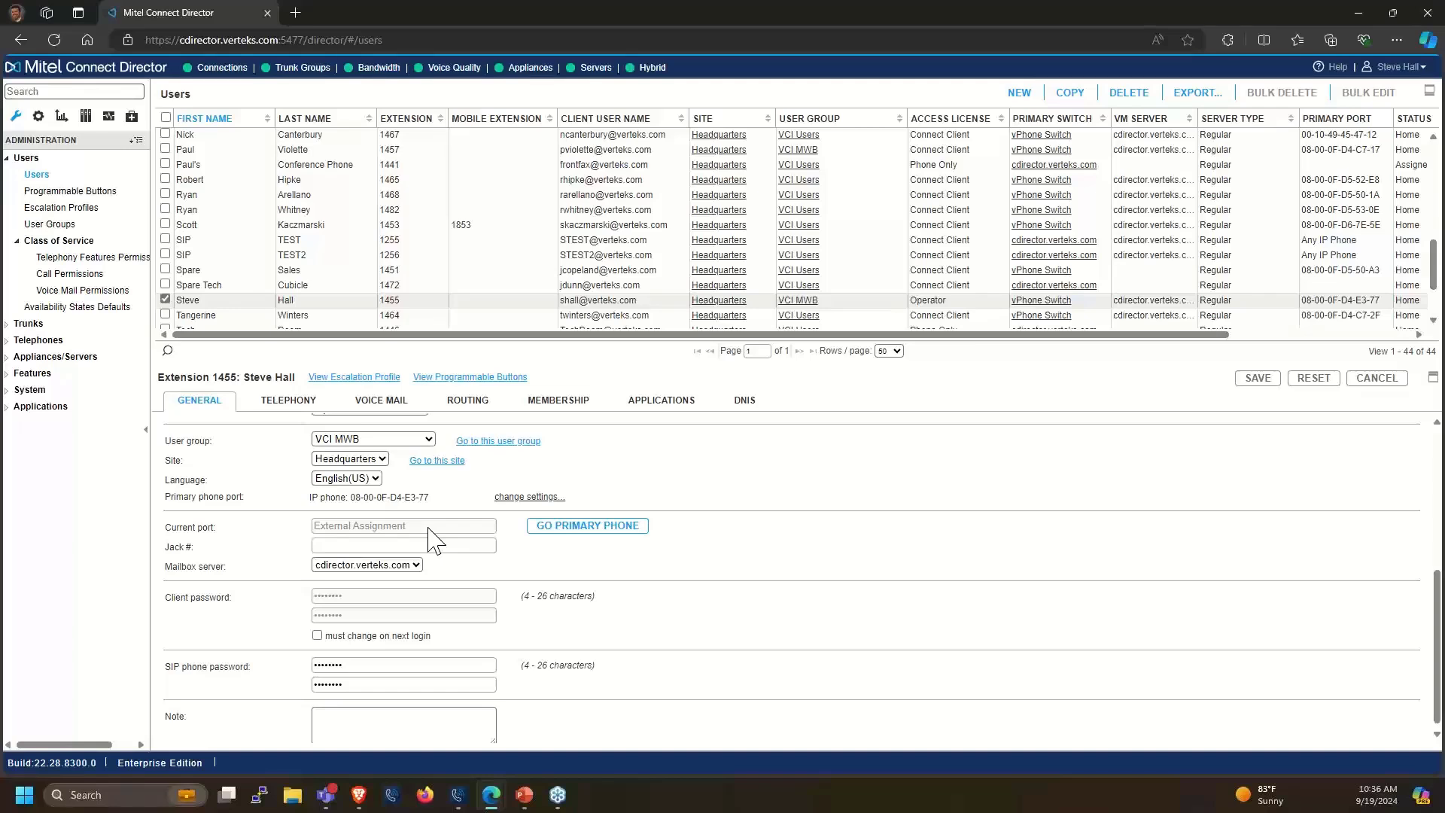
pyautogui.click(507, 514)
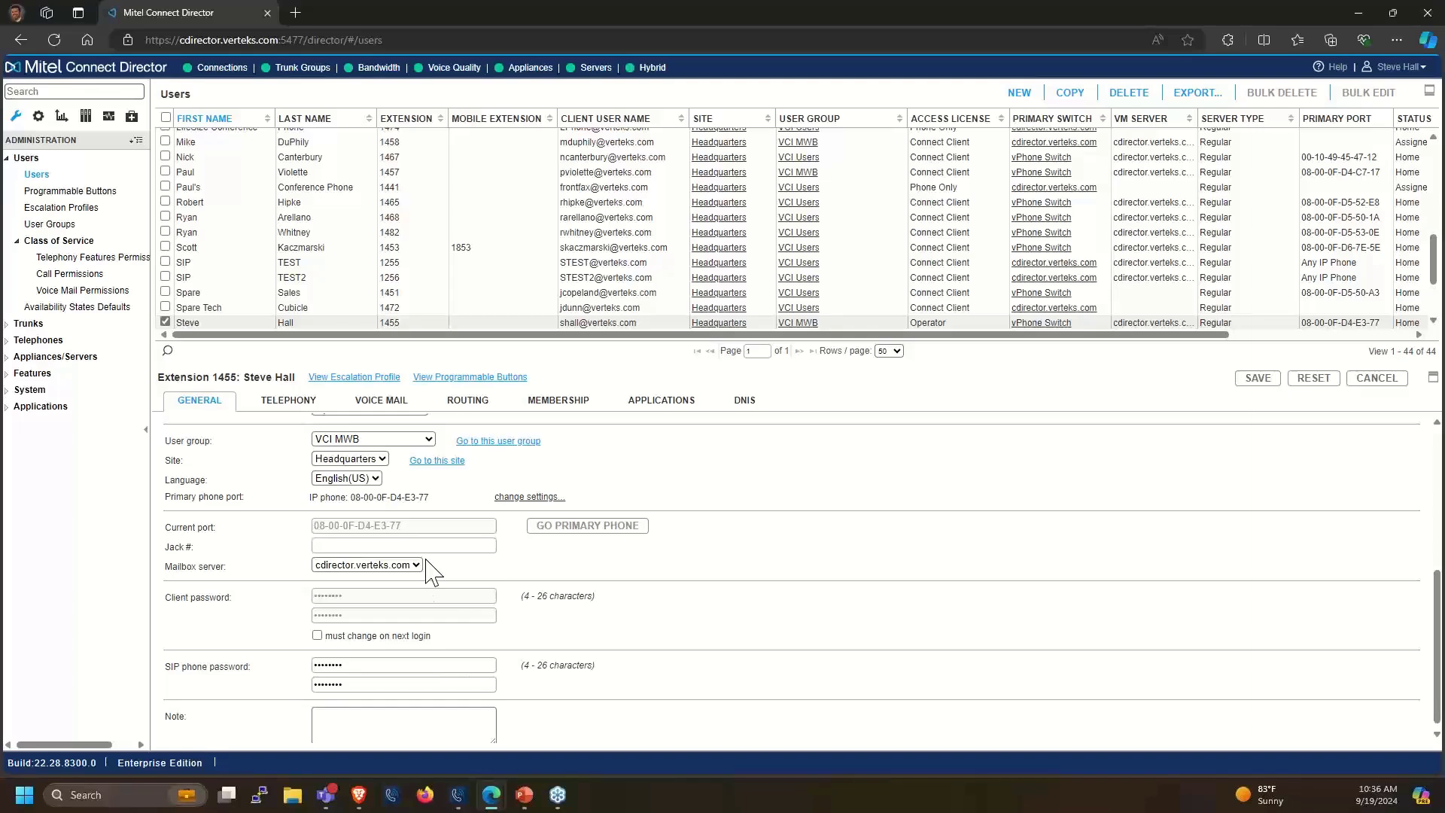
pyautogui.click(354, 566)
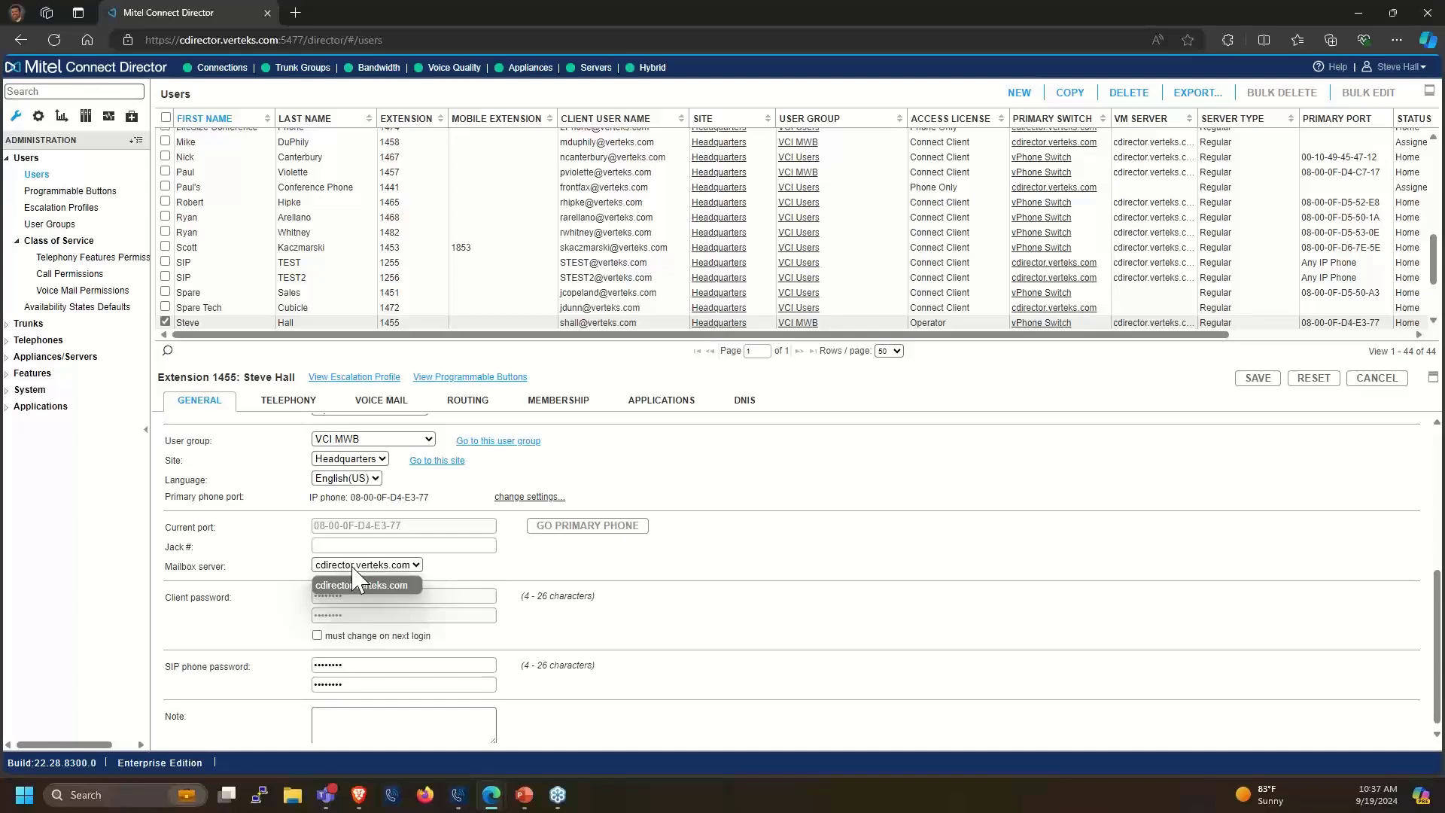
pyautogui.click(441, 572)
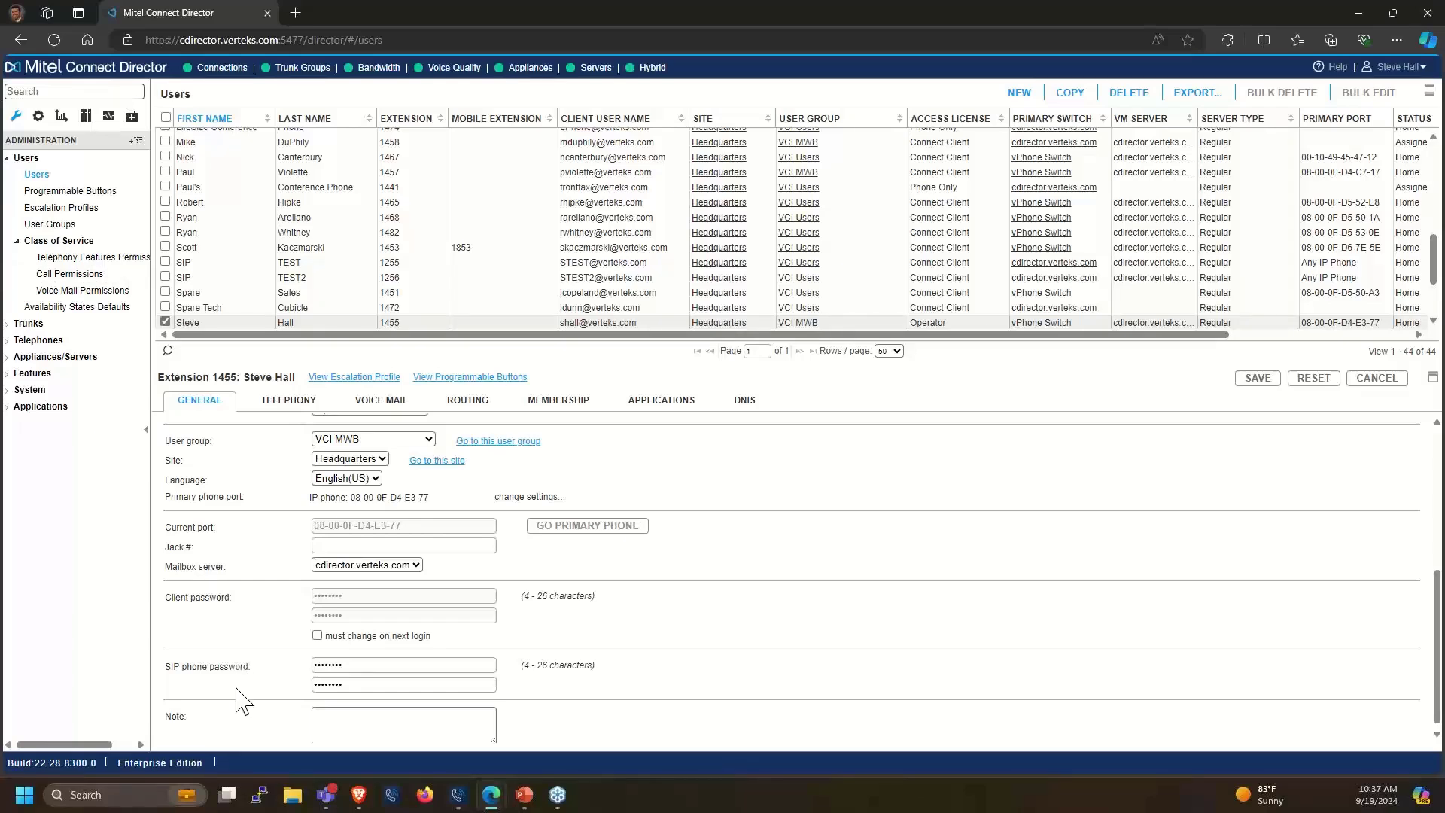
pyautogui.scroll(-1, 239, 700)
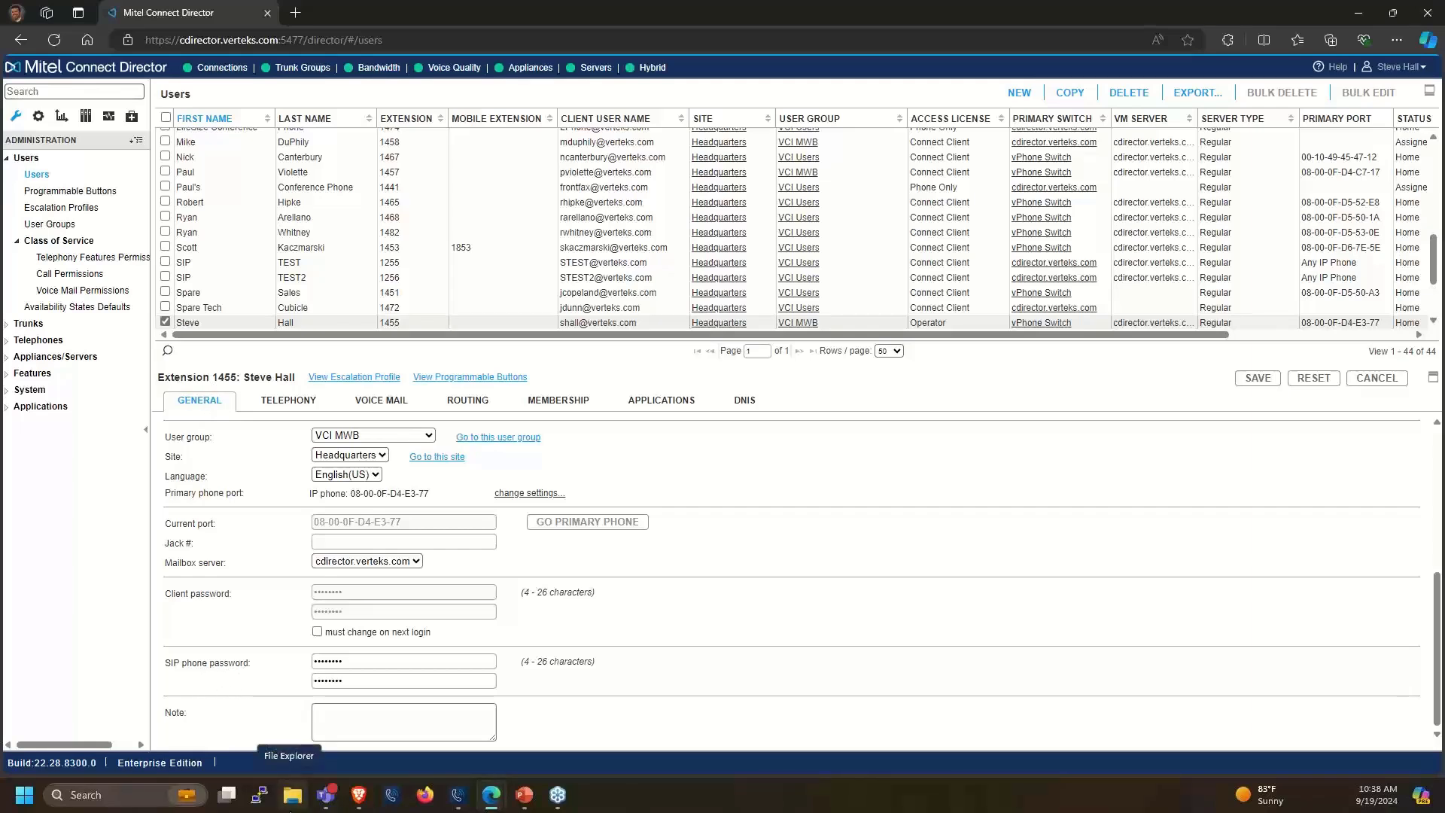
pyautogui.scroll(4, 331, 734)
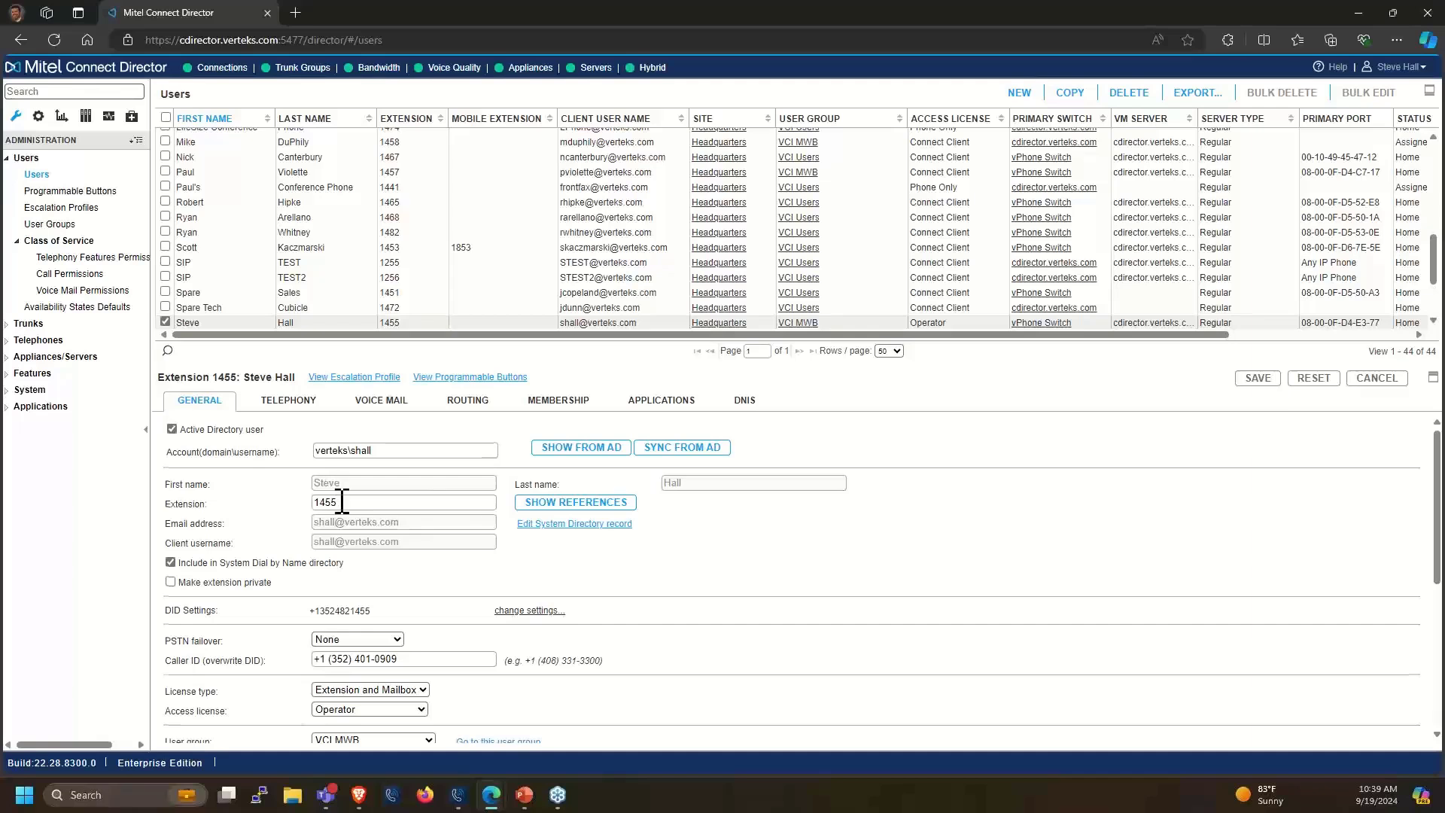
pyautogui.scroll(-4, 342, 496)
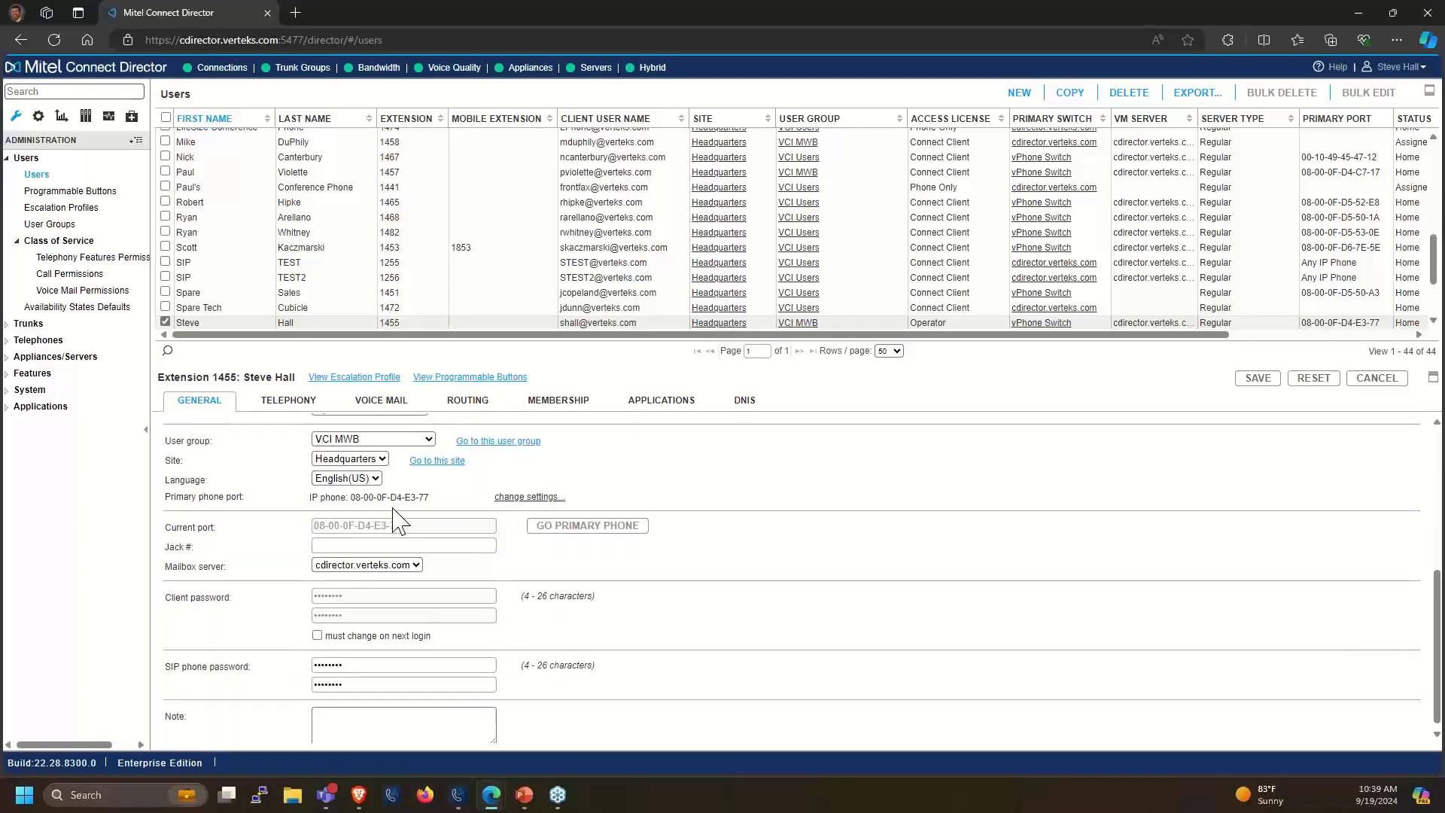
pyautogui.scroll(4, 303, 433)
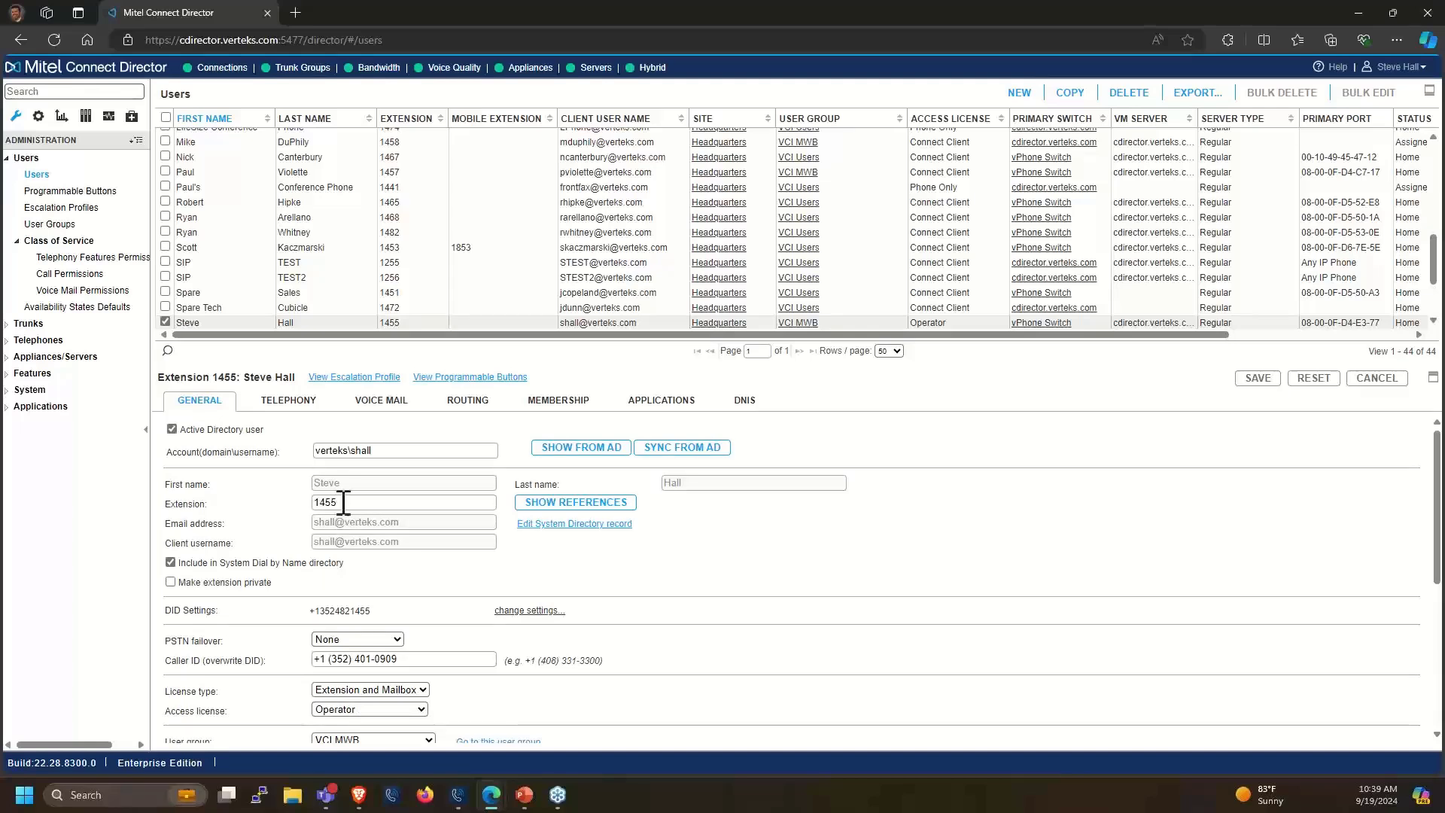
pyautogui.scroll(-3, 343, 512)
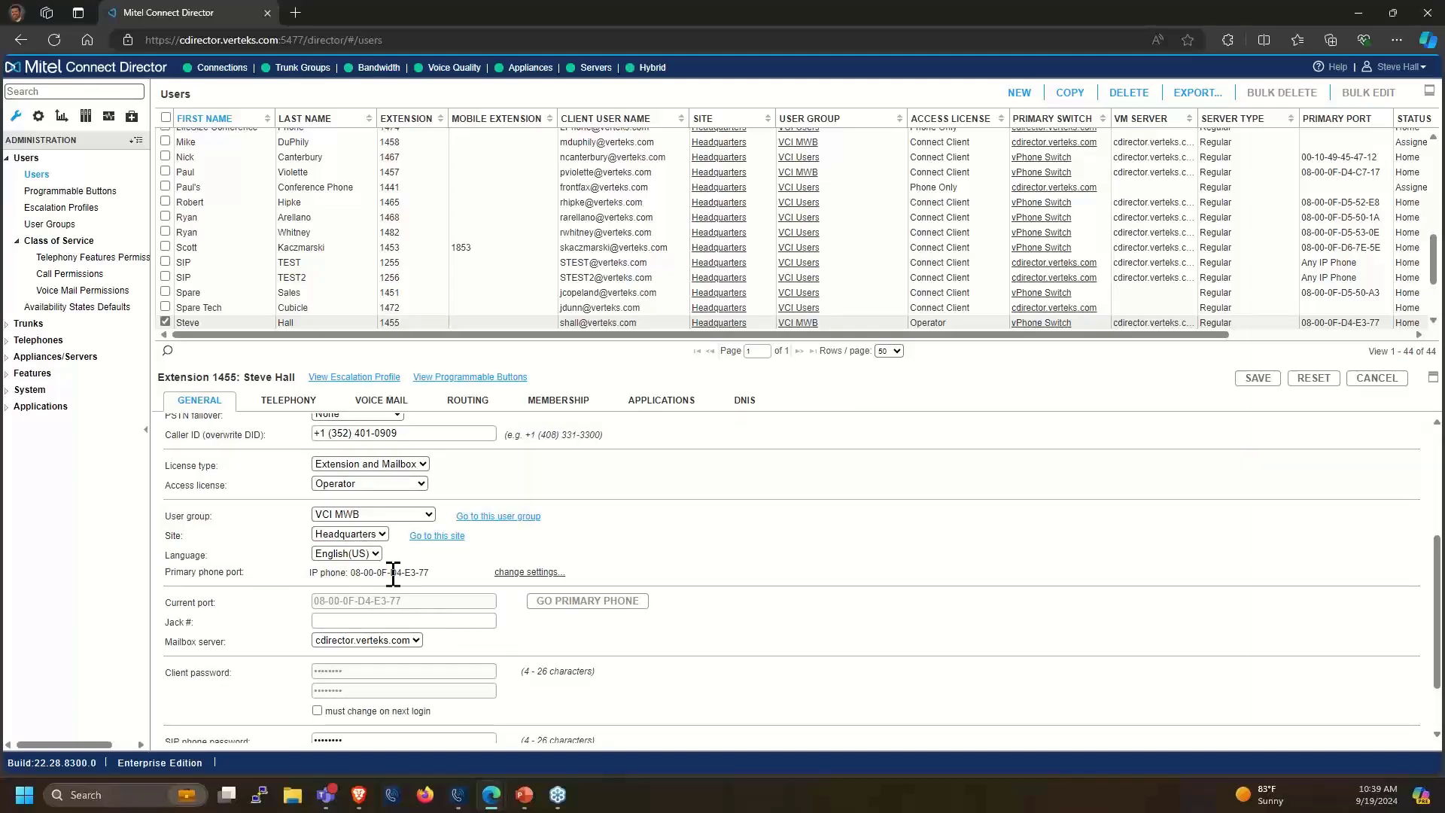
pyautogui.scroll(3, 392, 575)
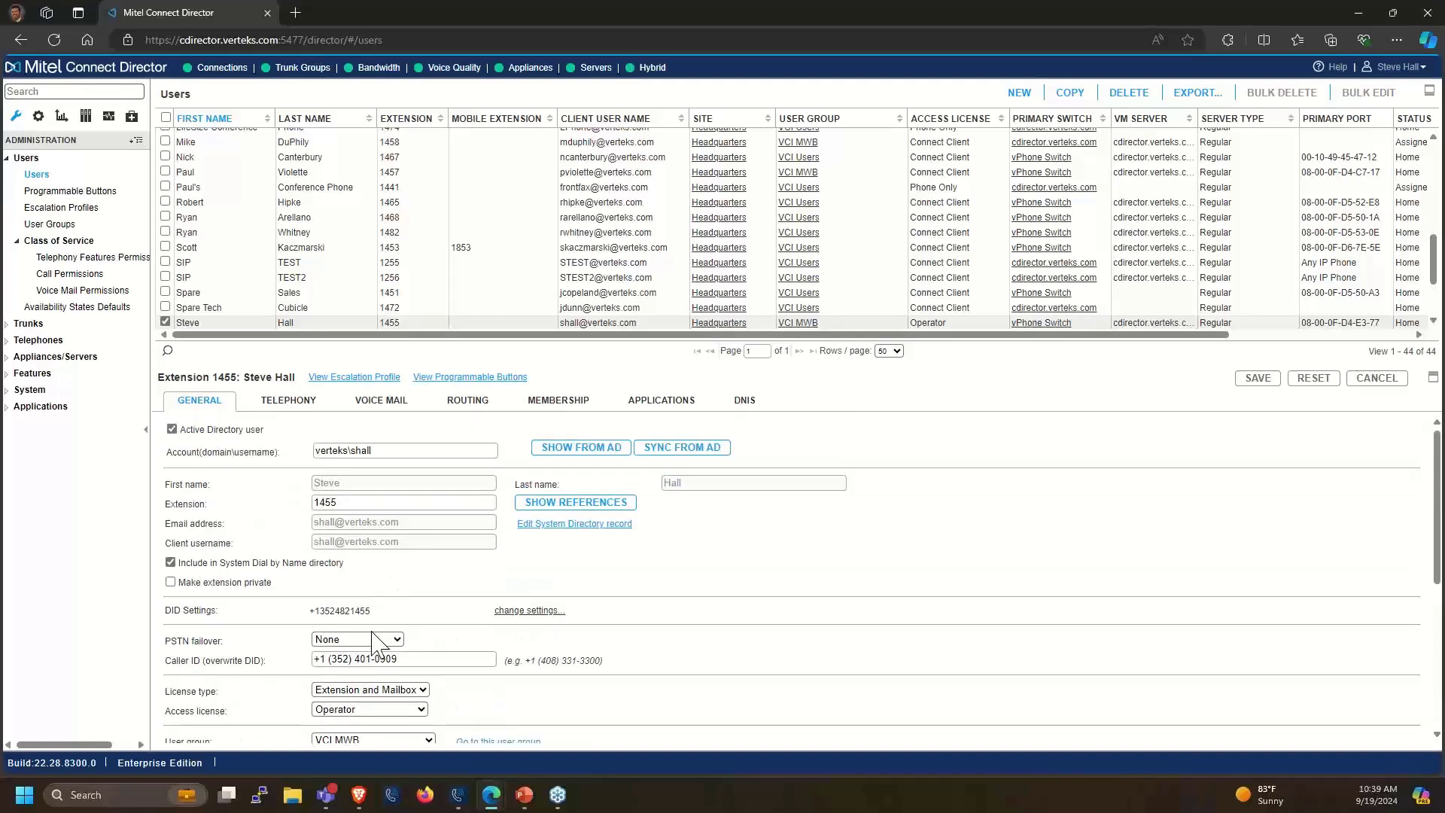
pyautogui.scroll(-1, 371, 711)
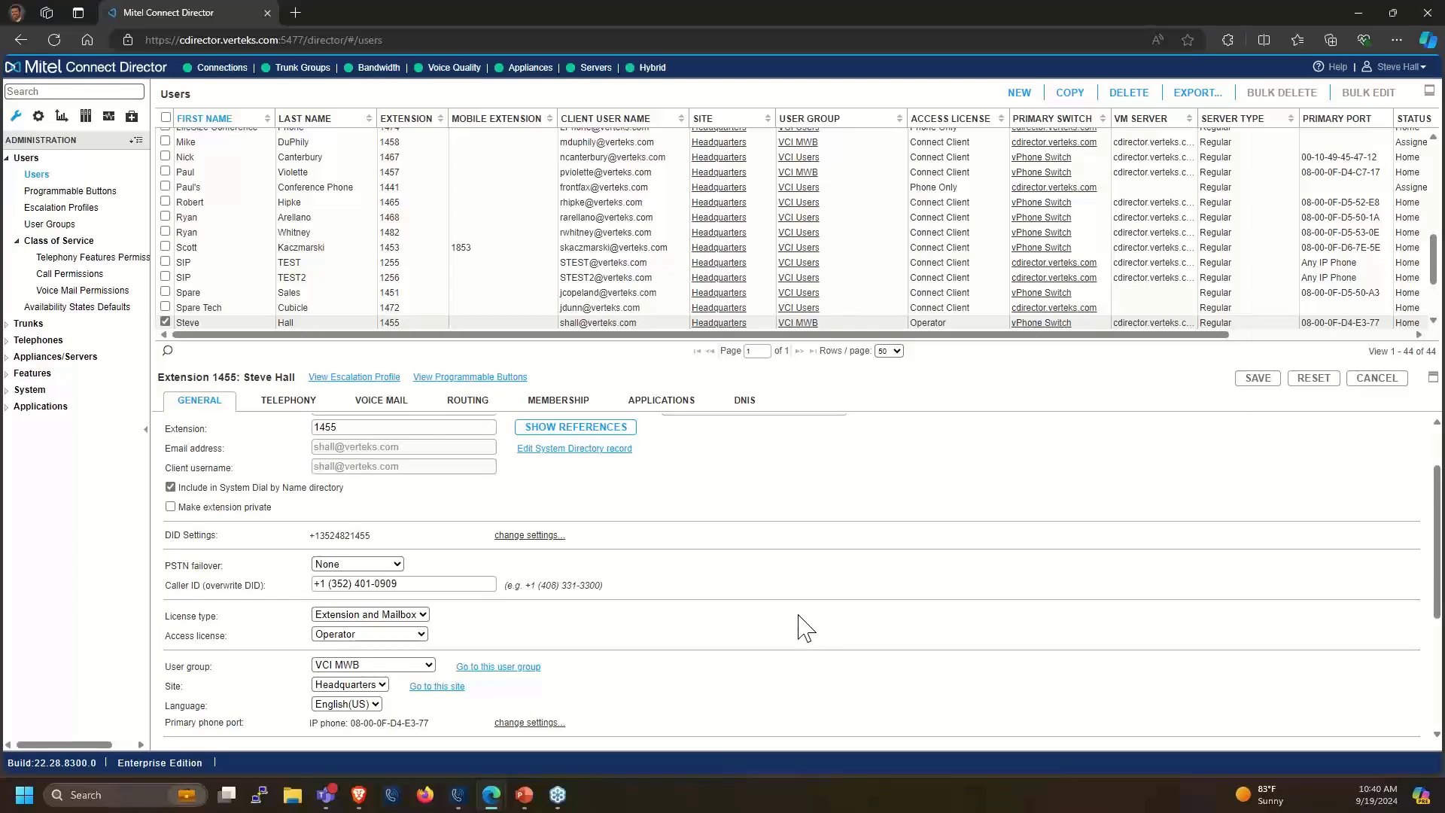
pyautogui.scroll(2, 801, 625)
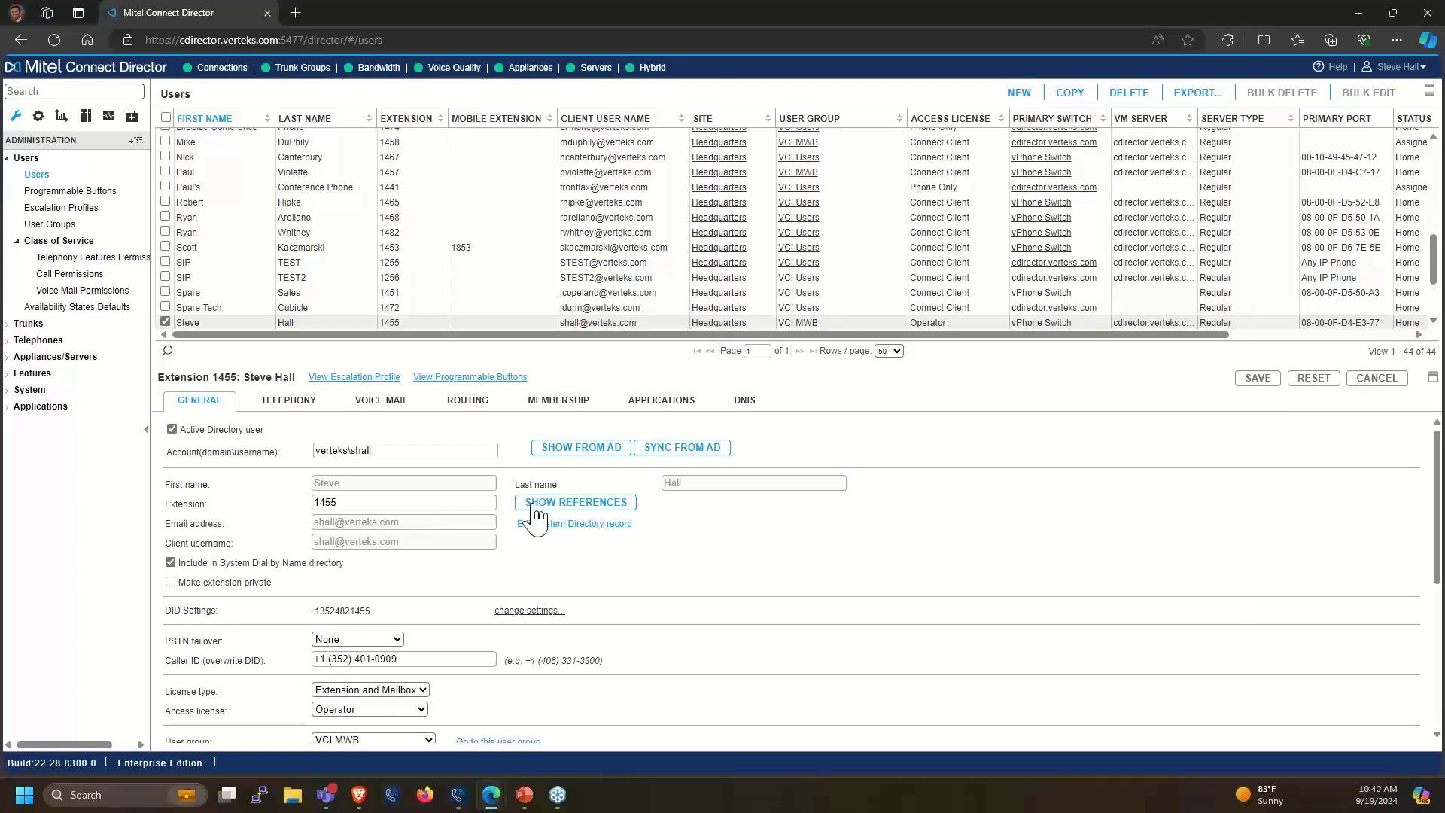
# Show extension 1455's 18 references and read the hunt group, work group and button entries
pyautogui.click(533, 505)
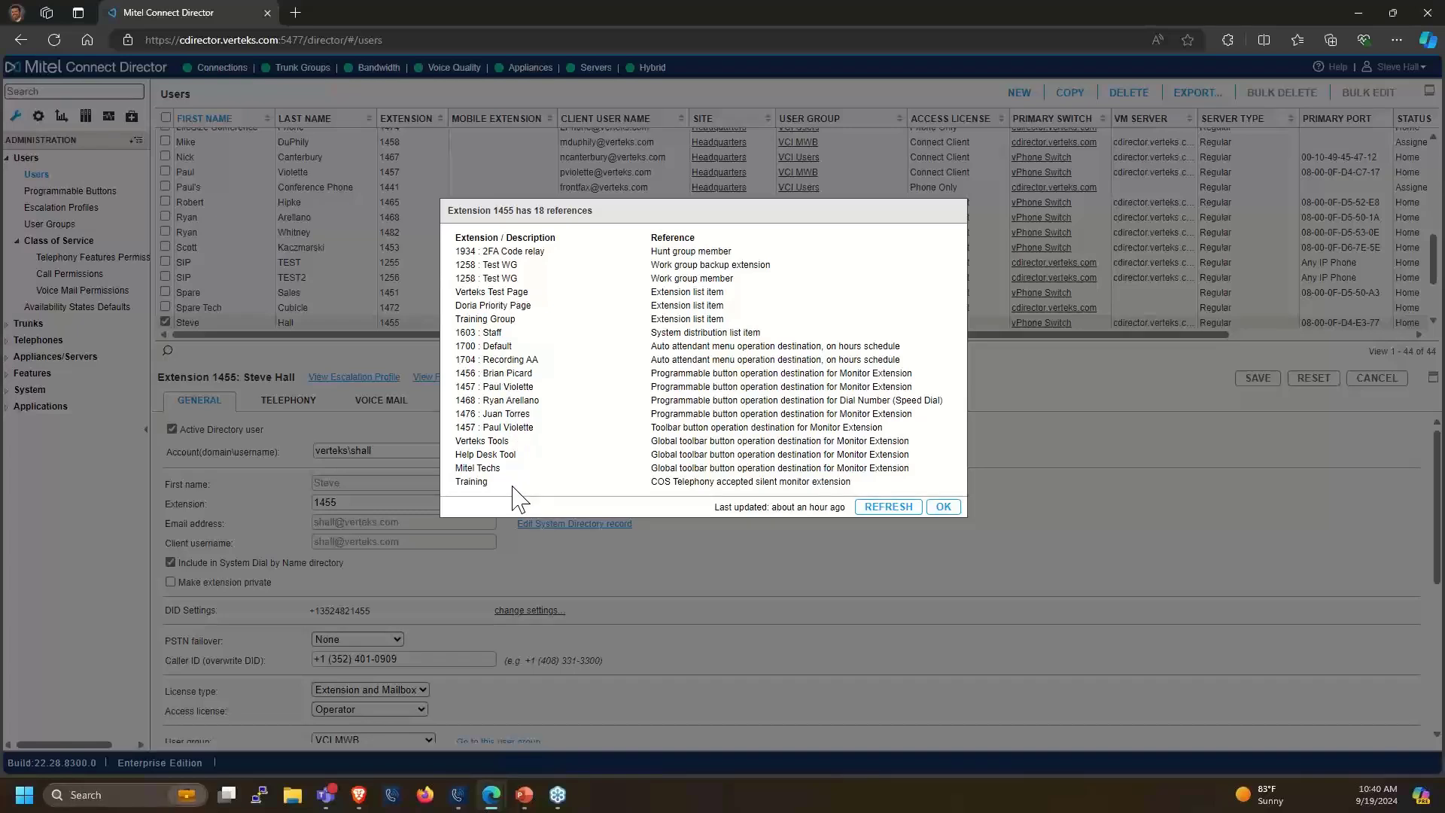
pyautogui.moveTo(651, 251); pyautogui.dragTo(696, 278)
pyautogui.click(661, 267)
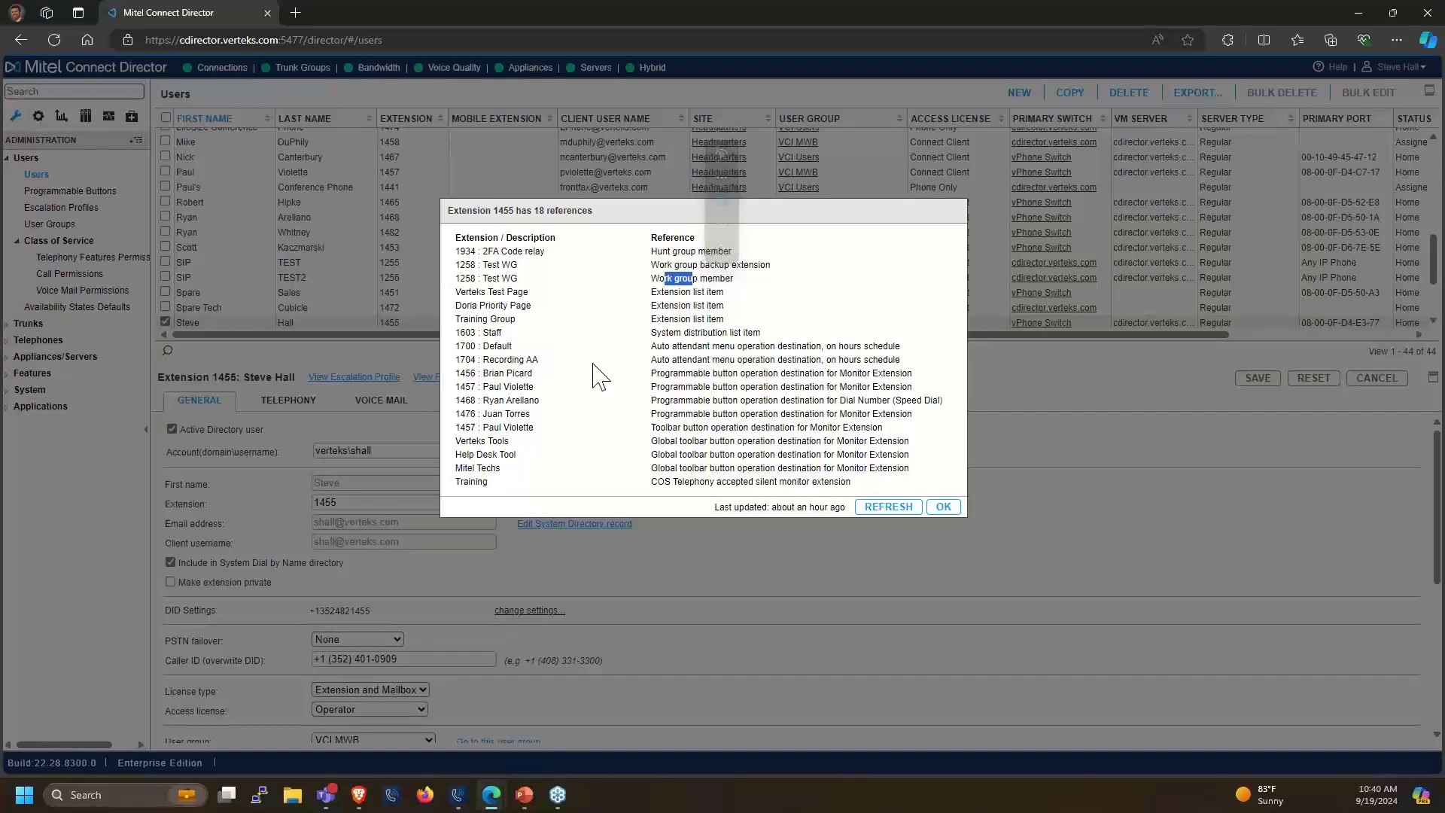
pyautogui.click(726, 360)
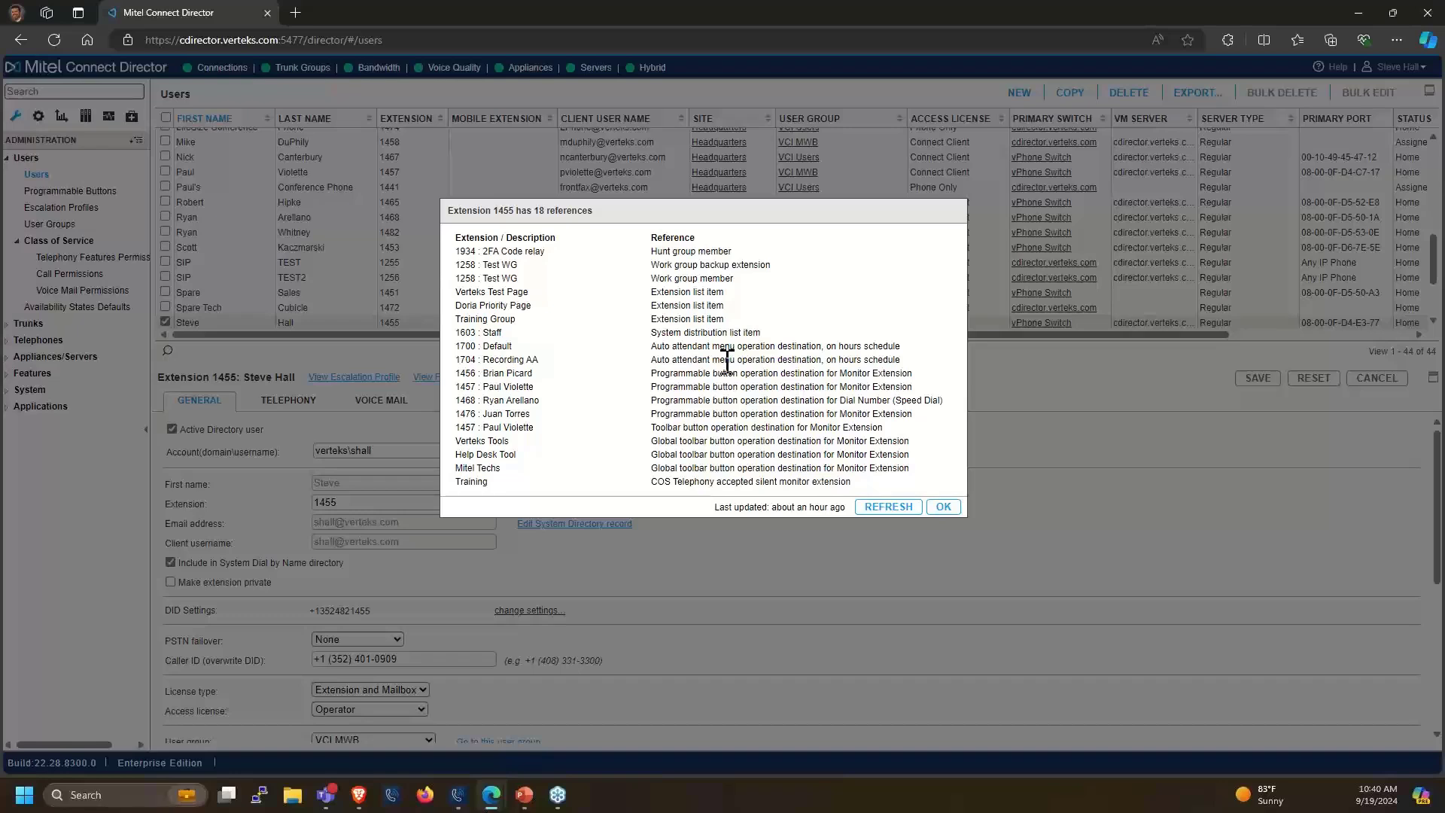
pyautogui.moveTo(674, 376); pyautogui.dragTo(826, 392)
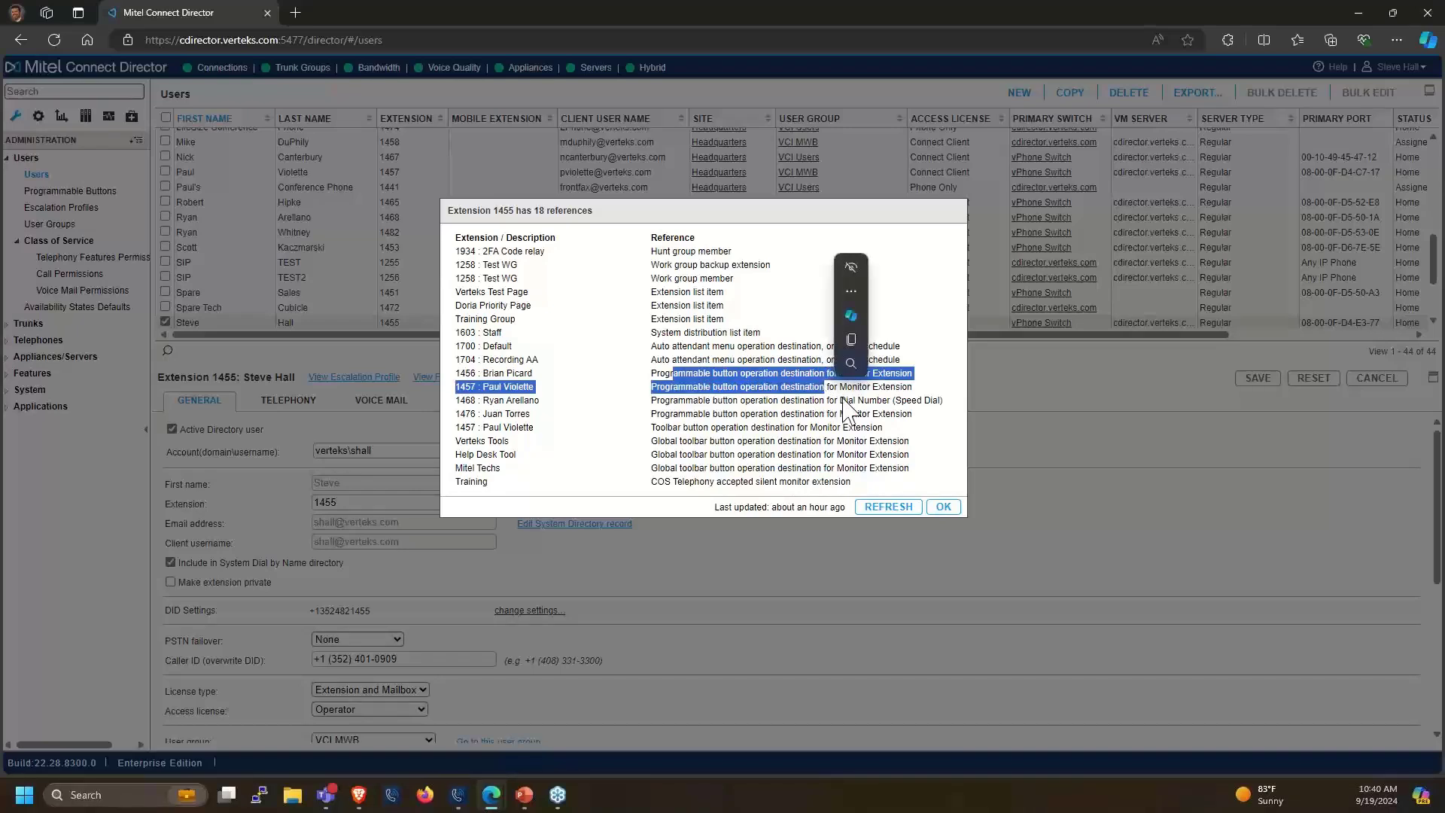
pyautogui.click(847, 389)
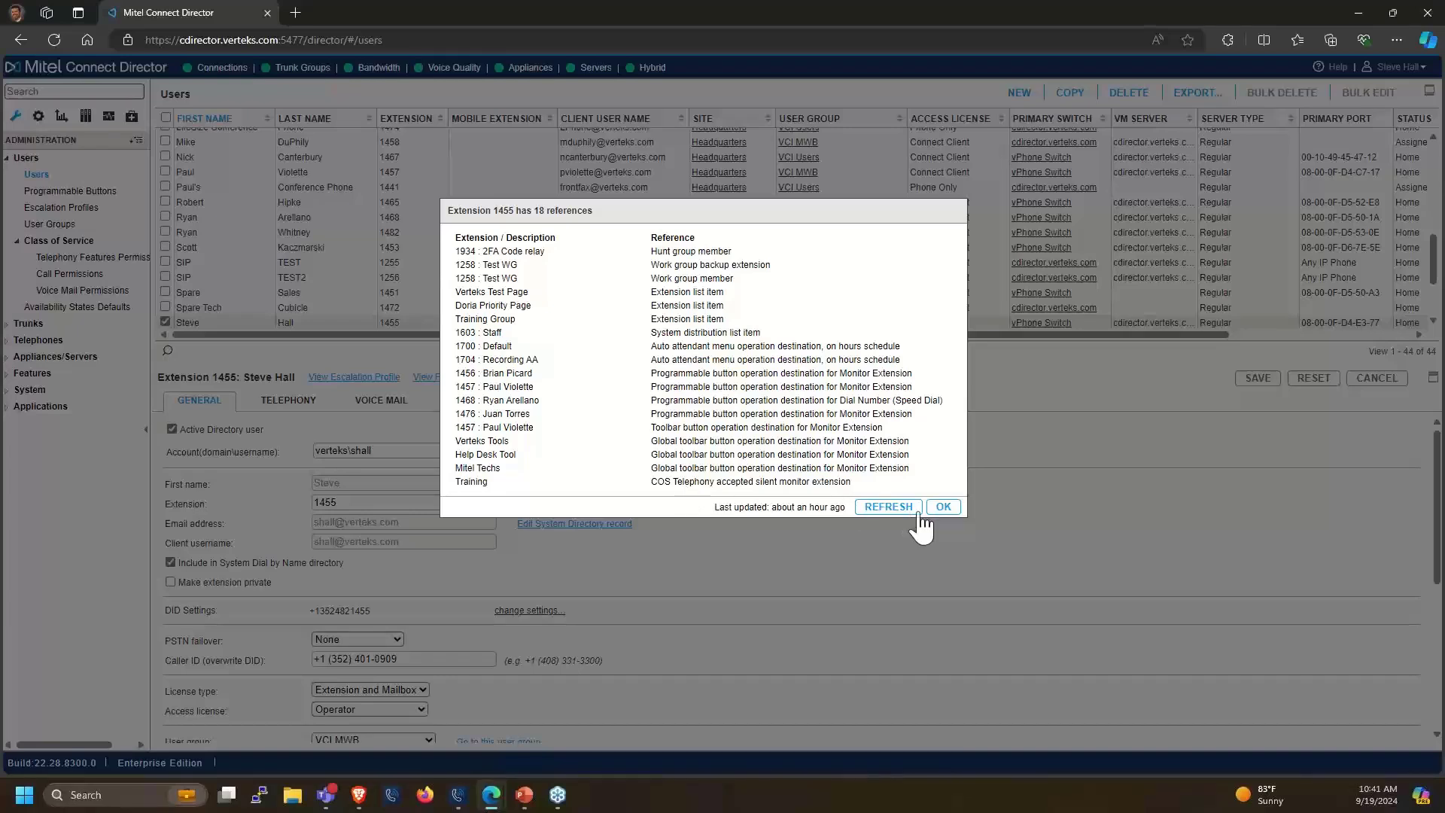
# Close the references dialog with OK and scroll the General tab back to the top
pyautogui.click(943, 508)
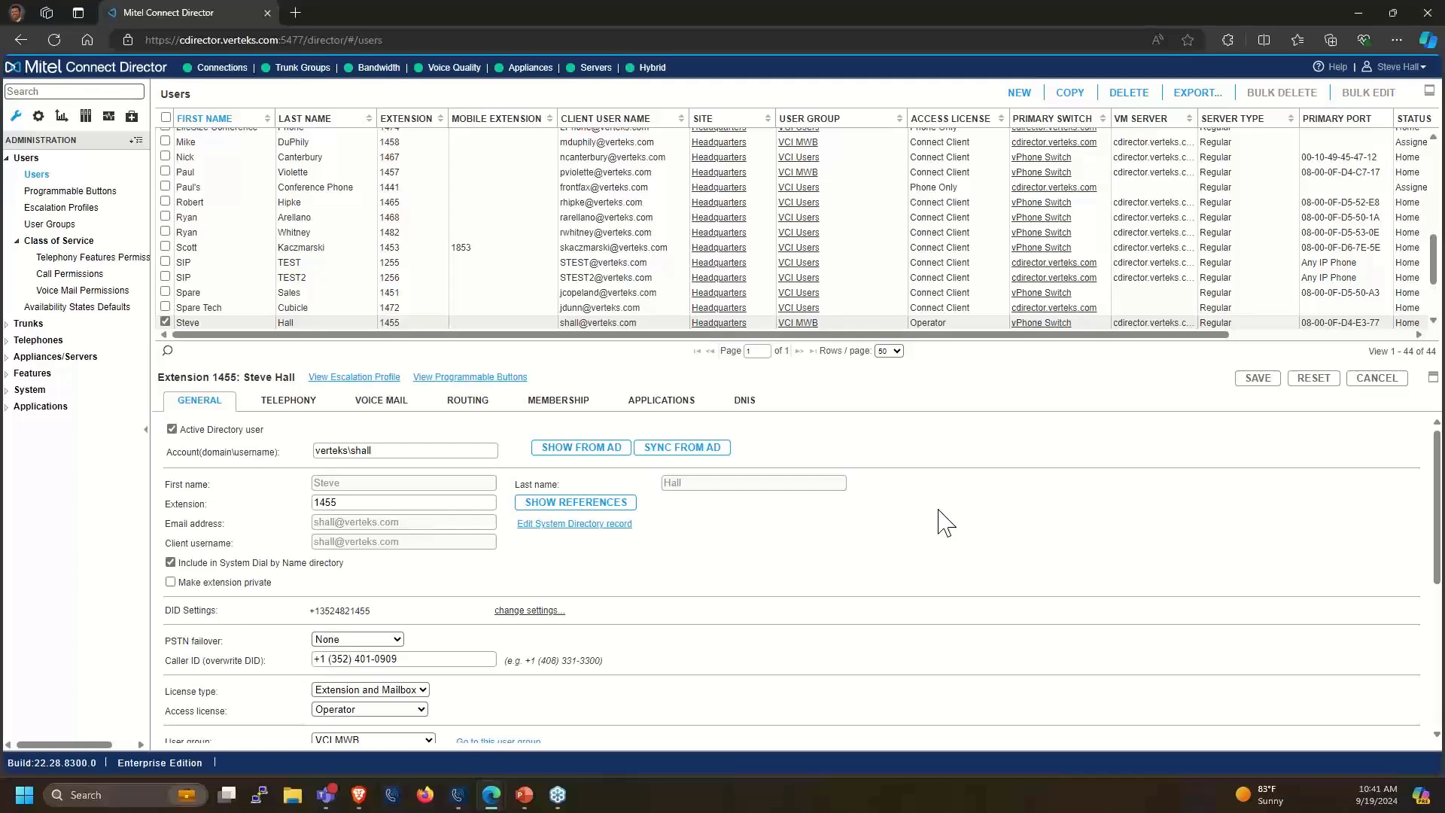
pyautogui.scroll(-5, 673, 598)
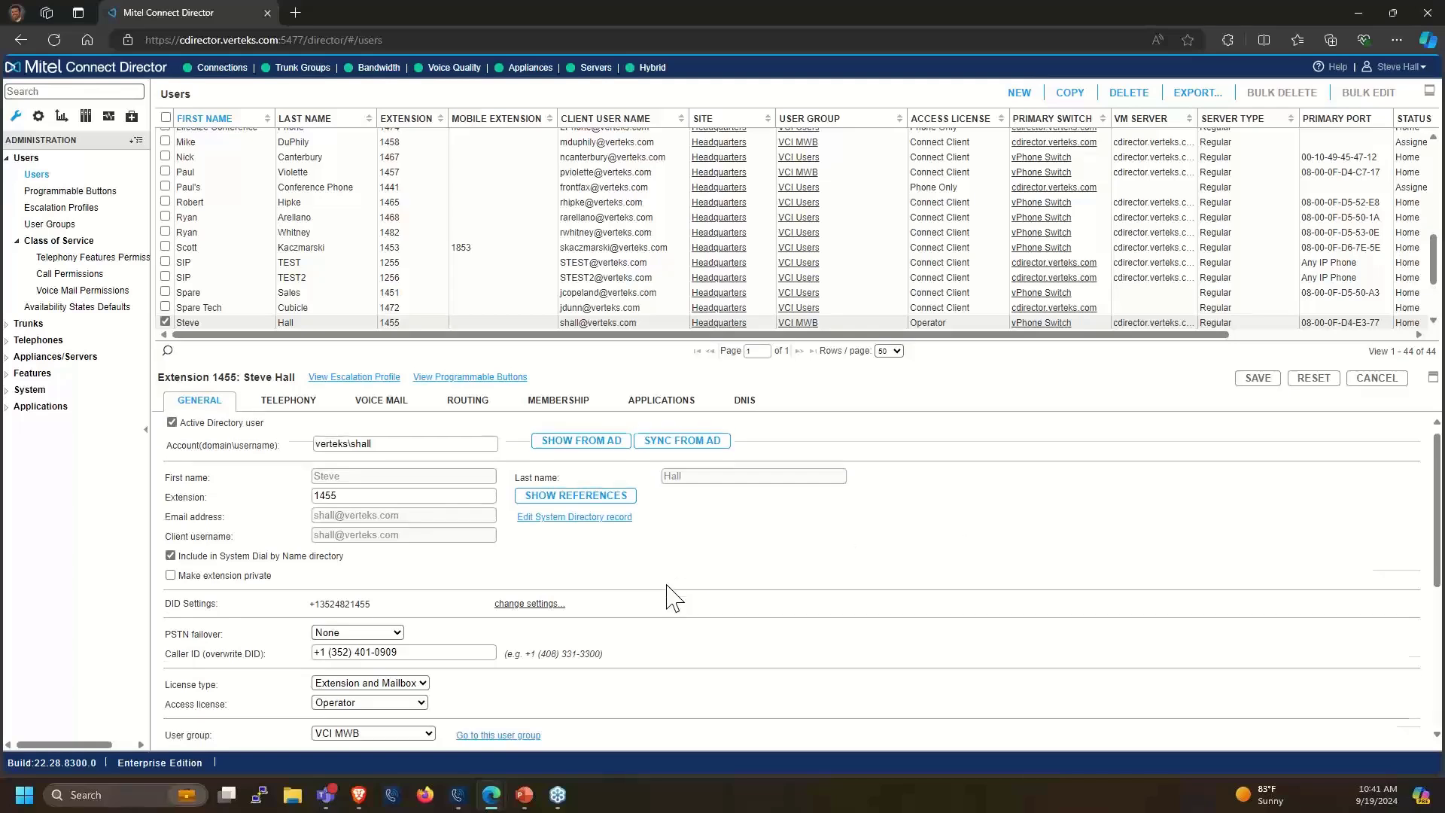
pyautogui.scroll(5, 672, 598)
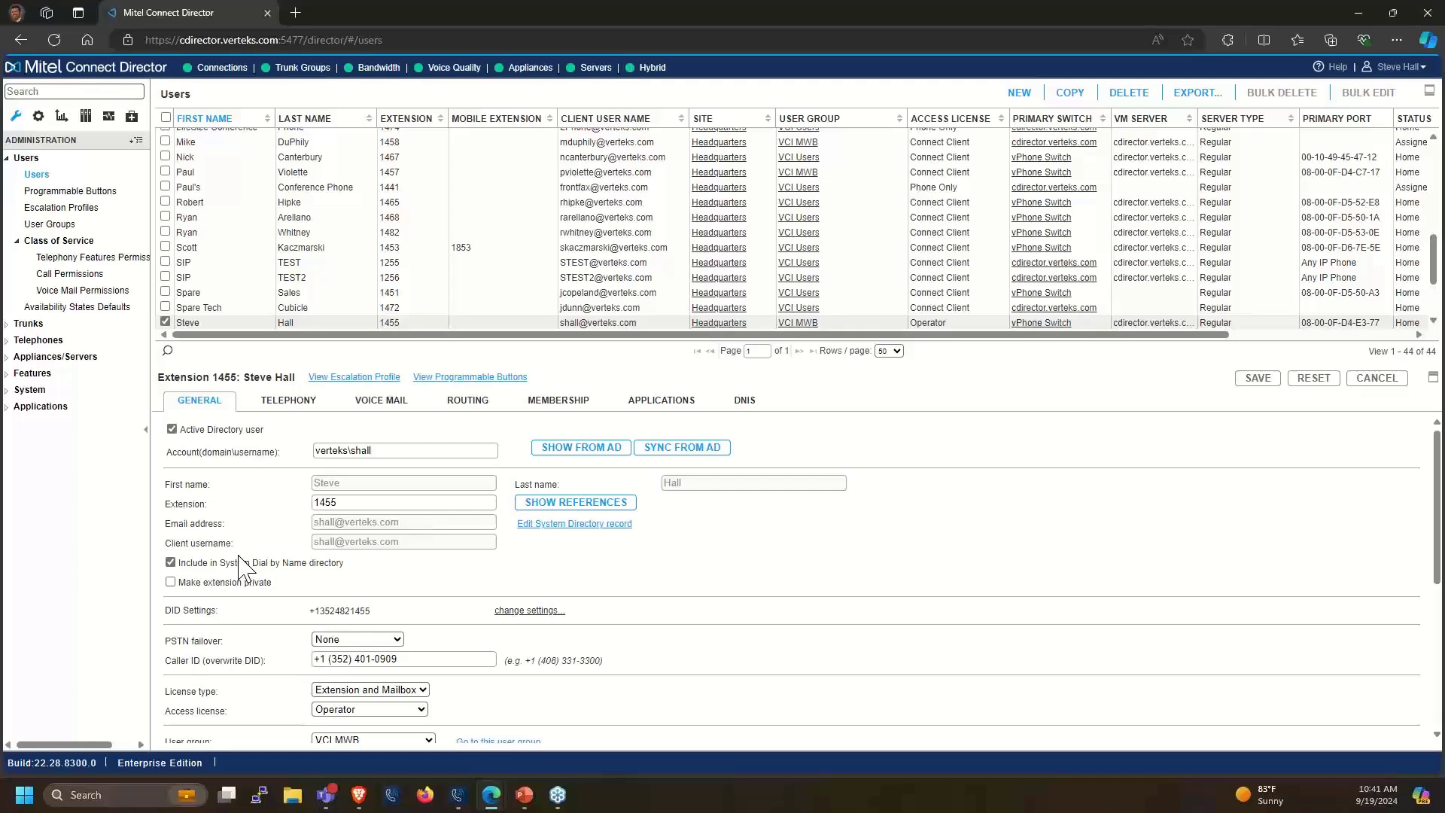
# Review Telephony, then show Routing availability states: Available, forwarding after 5 rings to 1101 Voice Mail
pyautogui.click(276, 410)
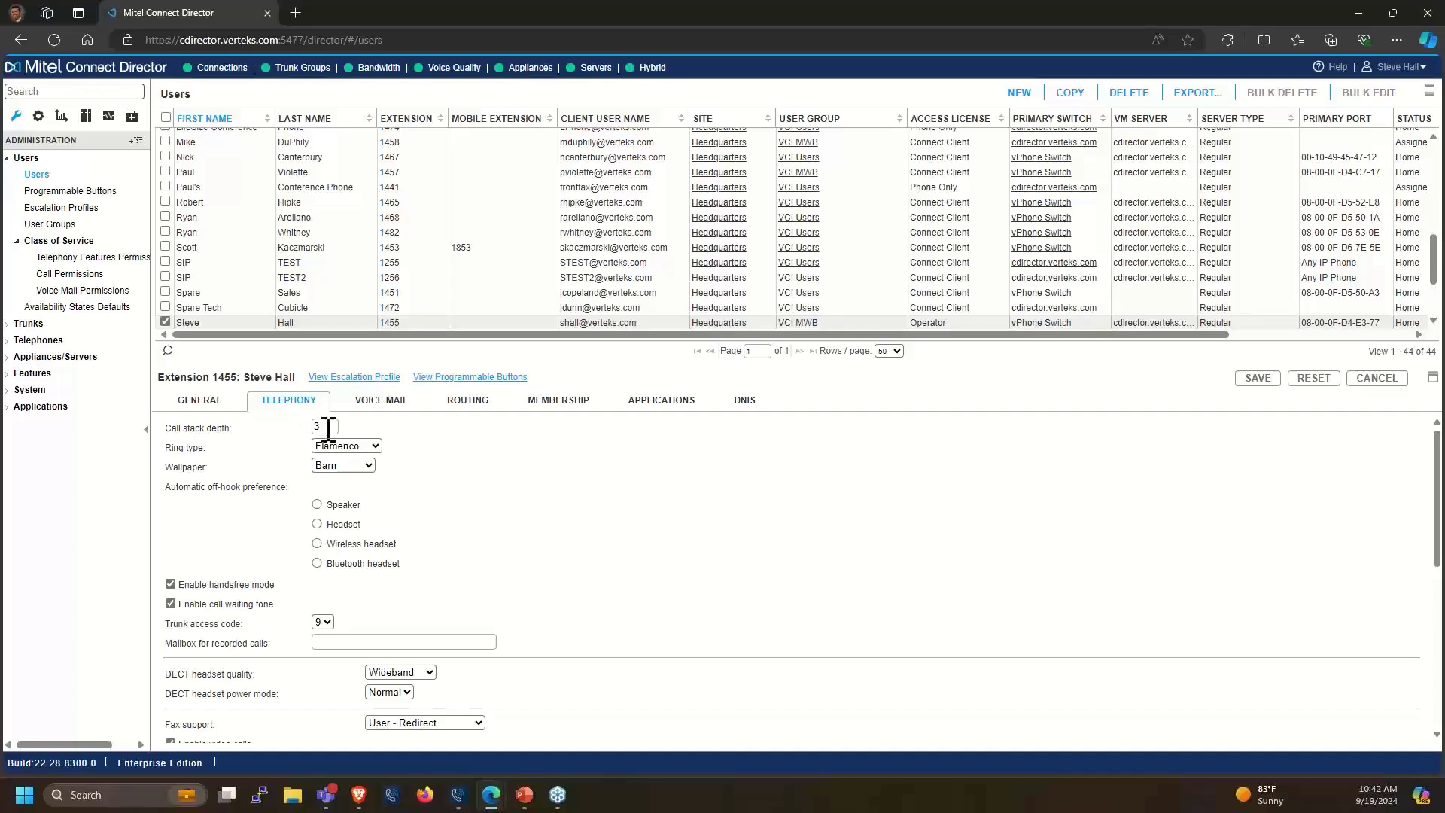
pyautogui.click(473, 403)
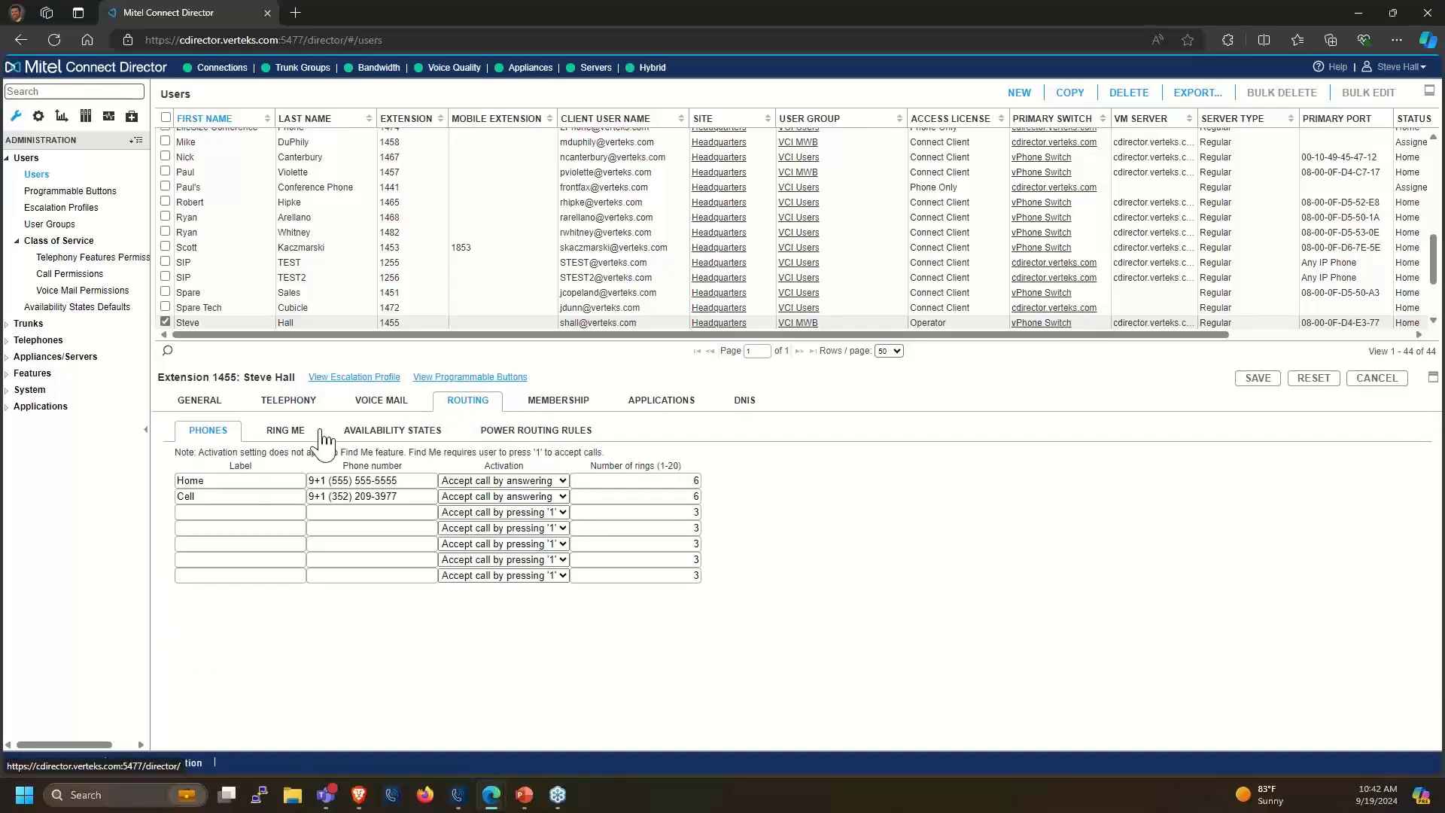
pyautogui.click(371, 437)
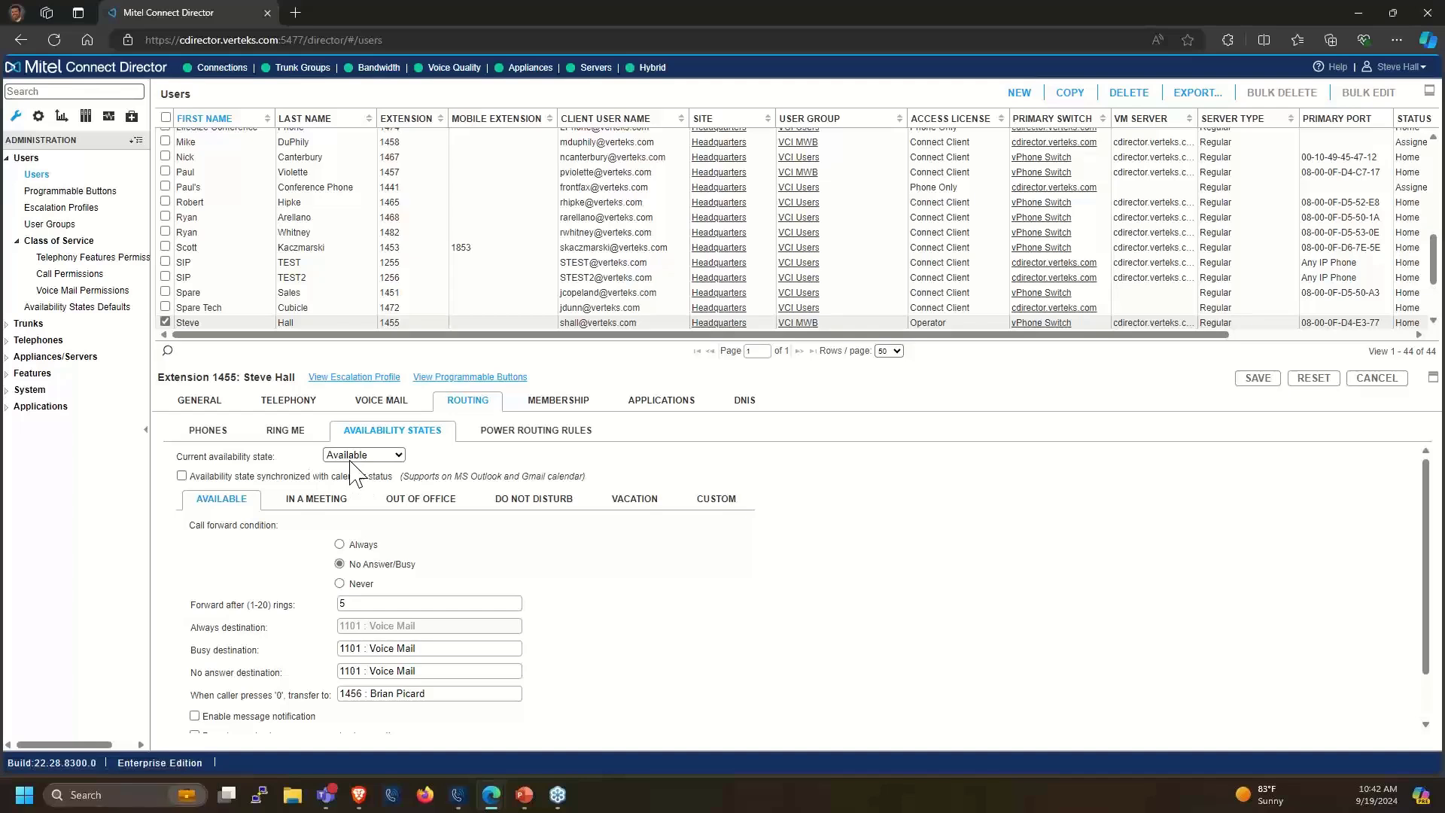
# Check the busy destination, then return to Telephony showing call stack depth 3 and Flamenco ring type
pyautogui.scroll(-1, 362, 568)
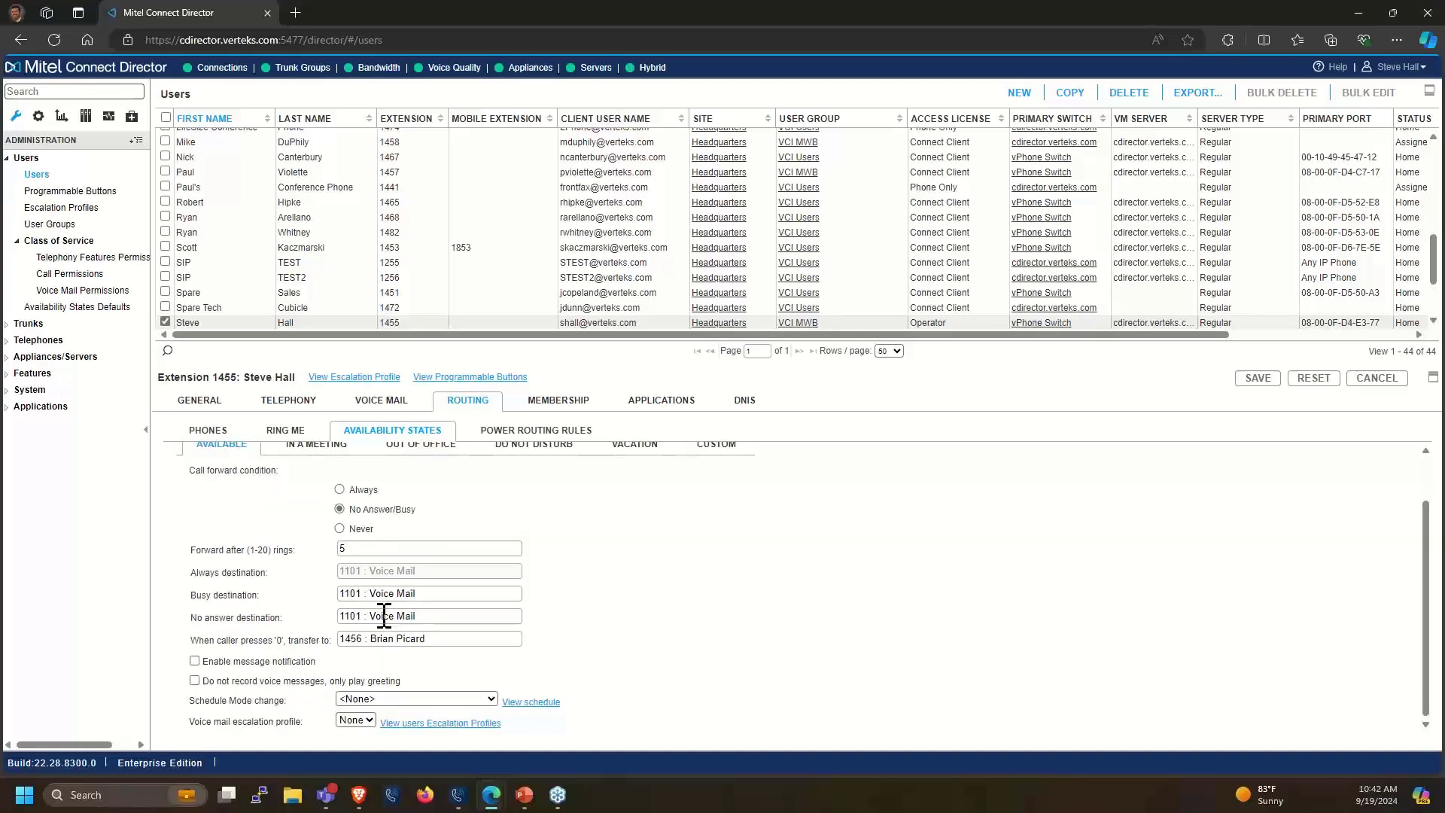
pyautogui.moveTo(379, 595); pyautogui.dragTo(413, 595)
pyautogui.click(286, 405)
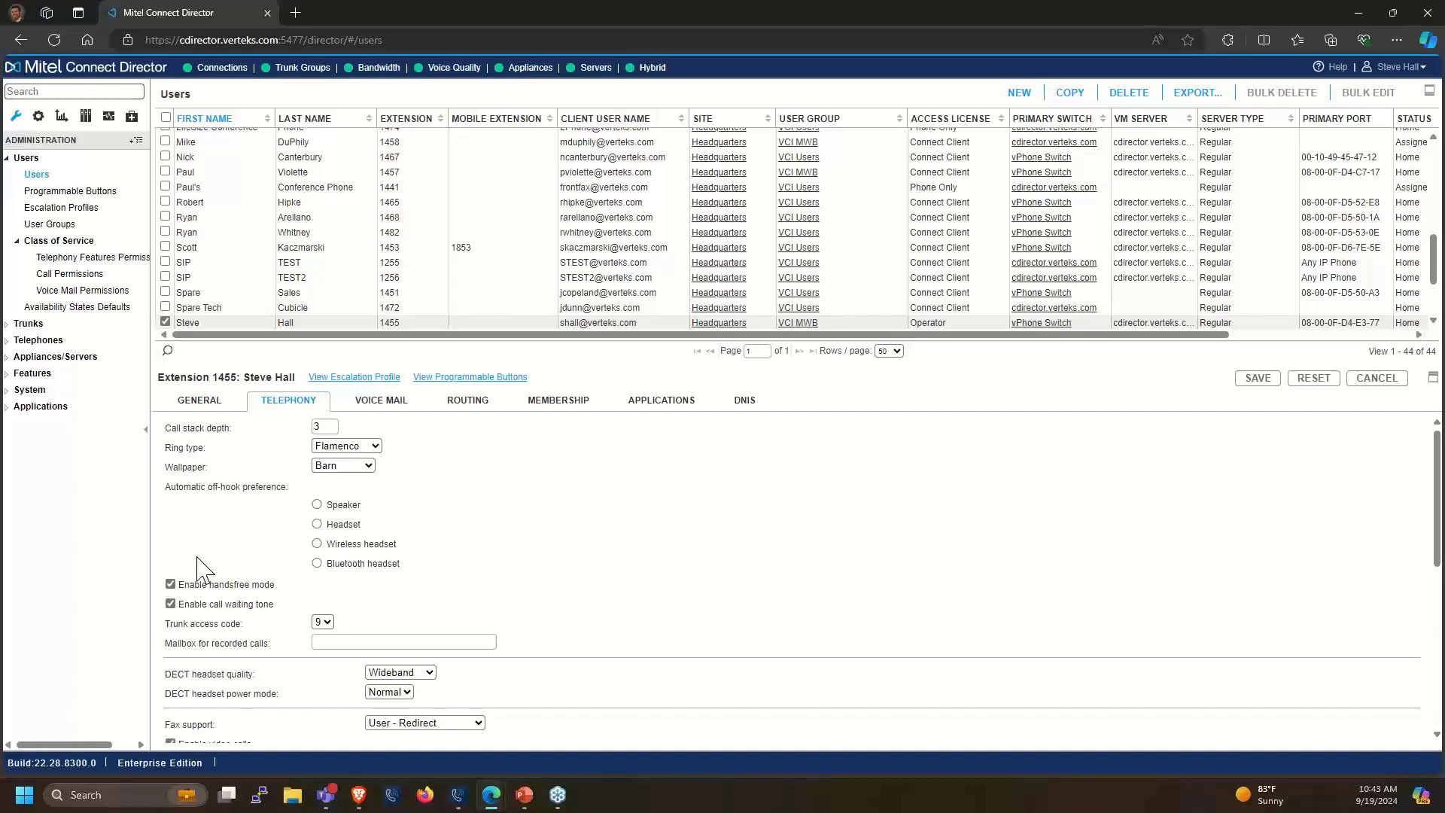
pyautogui.scroll(-1, 197, 561)
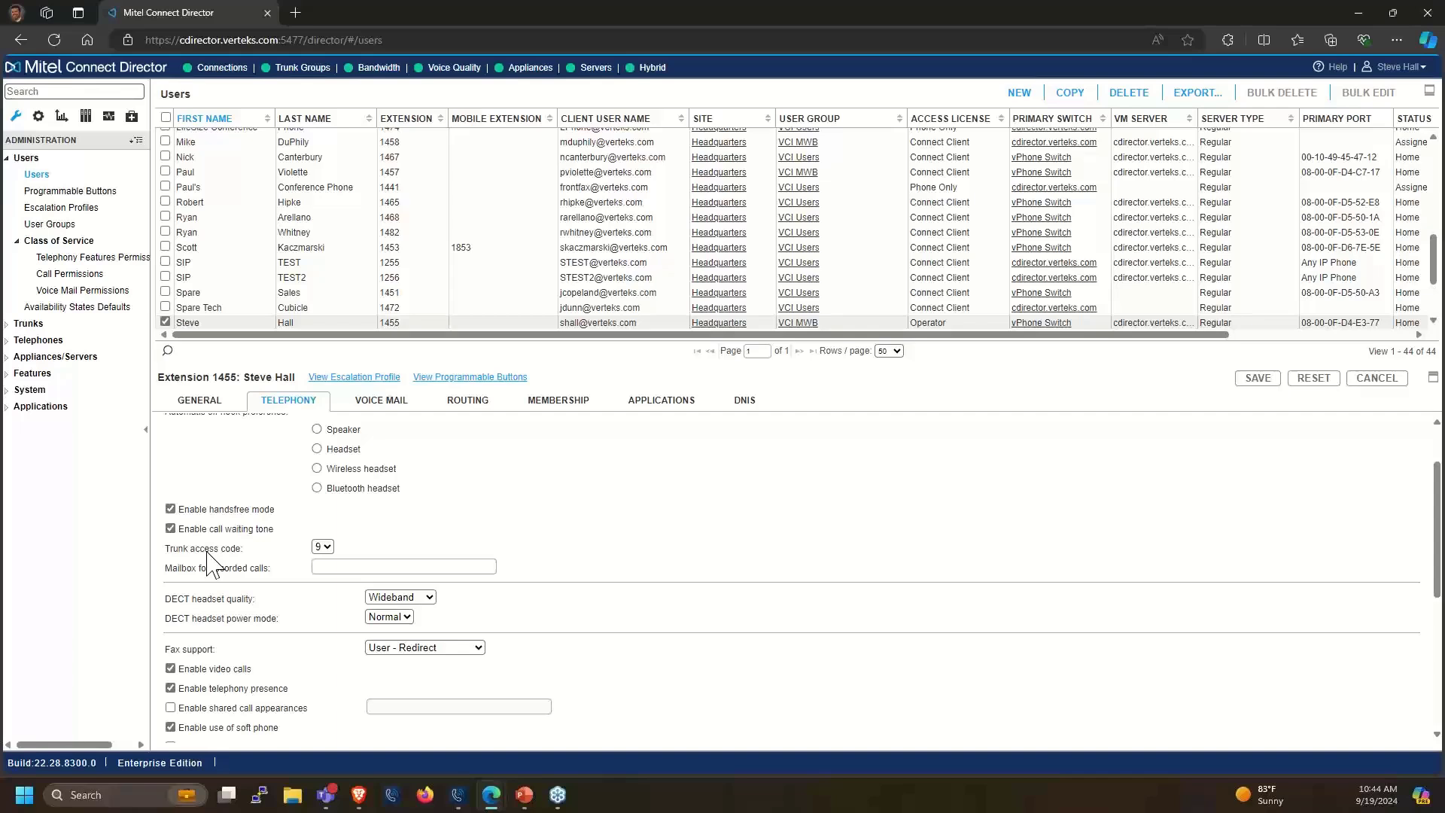
pyautogui.moveTo(177, 579); pyautogui.dragTo(243, 571)
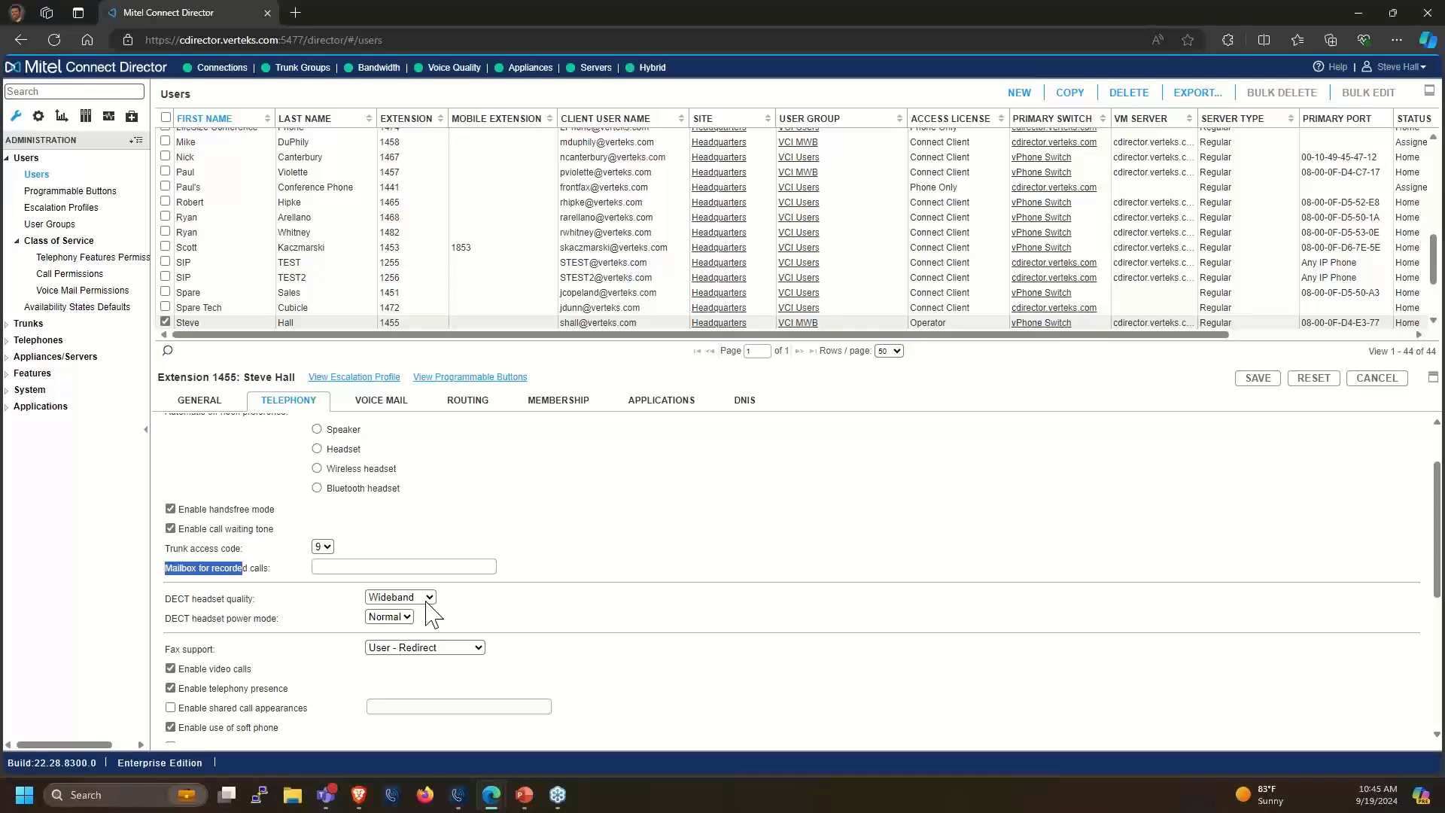
pyautogui.click(428, 599)
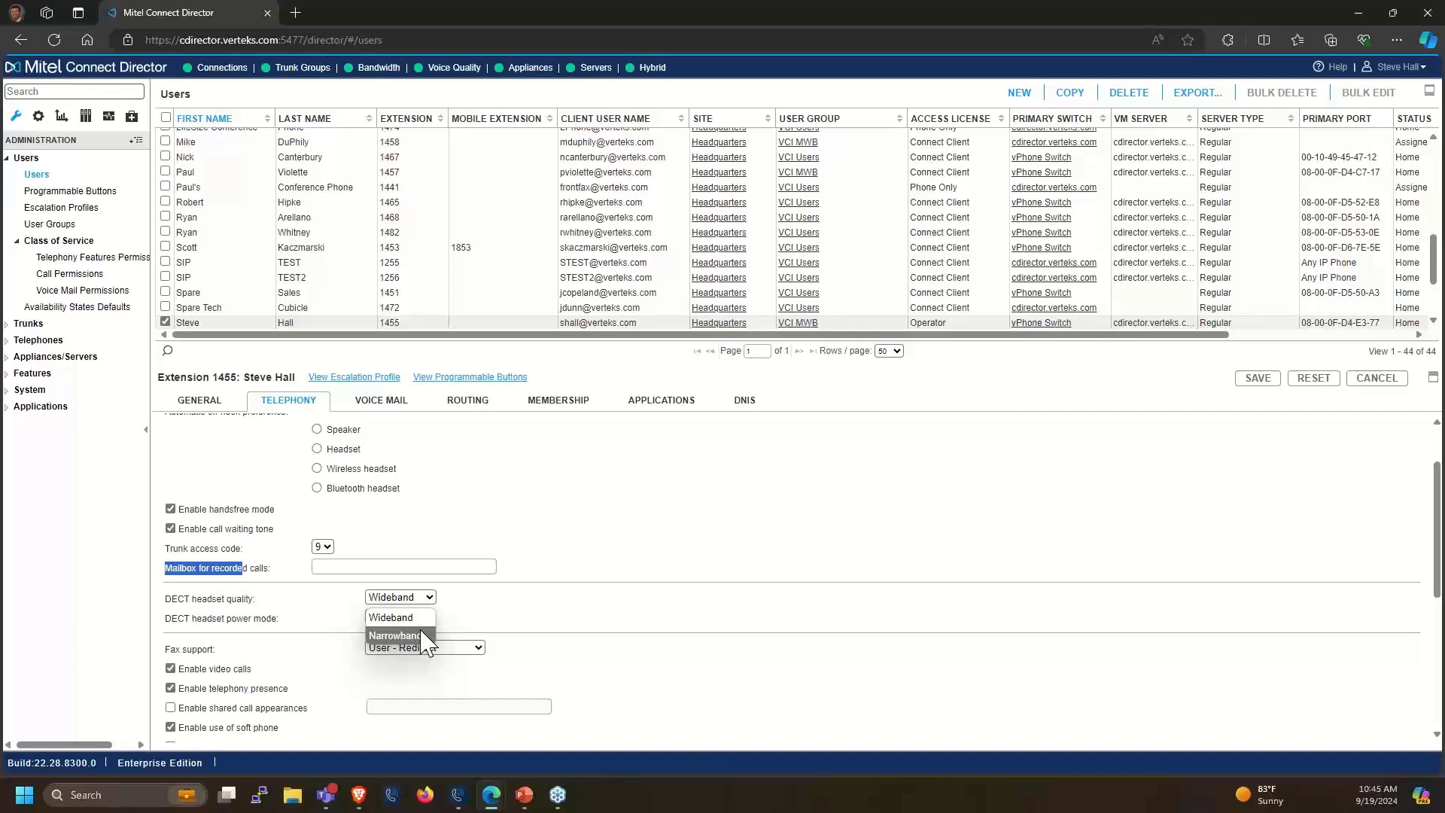
pyautogui.click(480, 635)
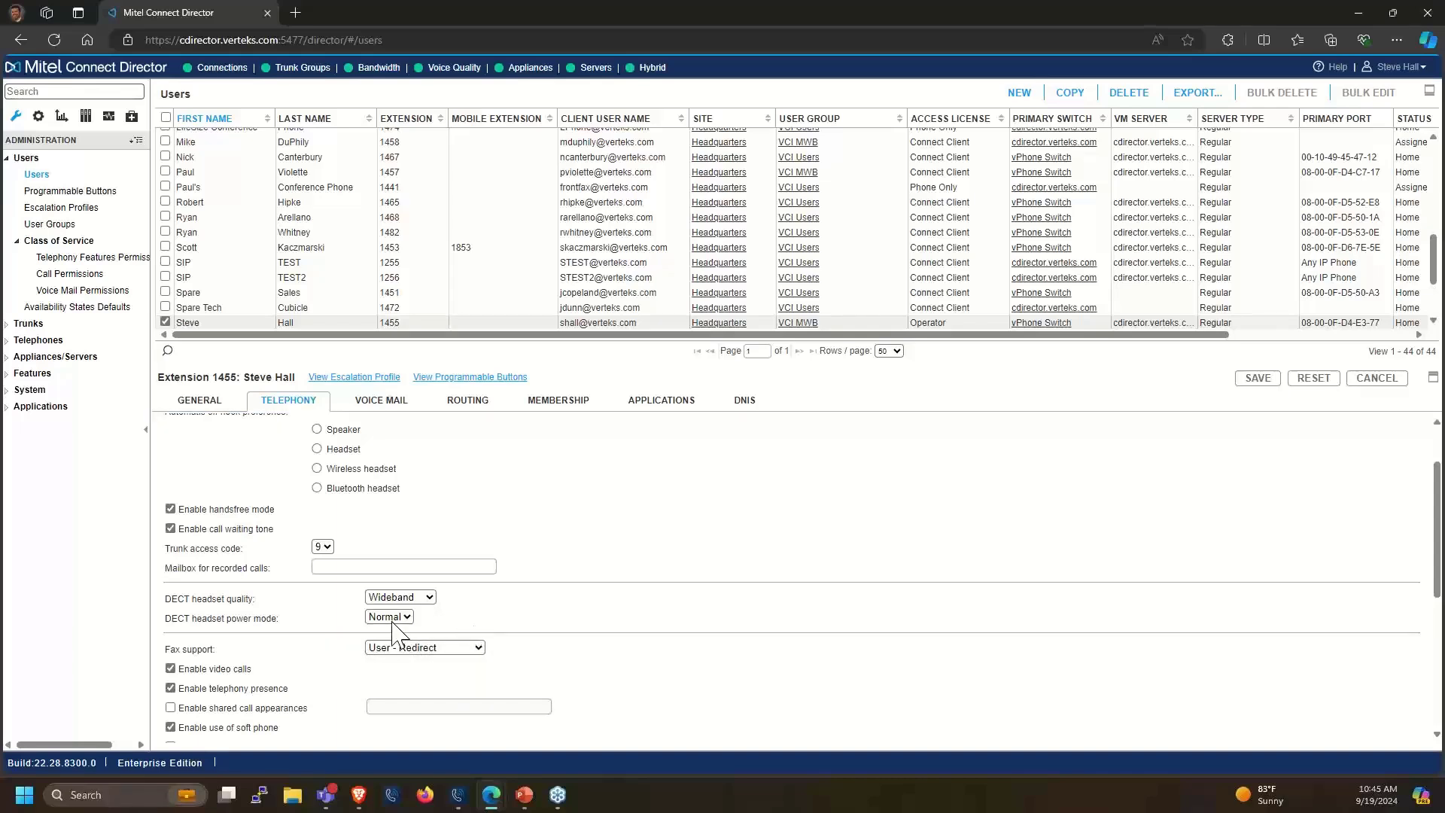
pyautogui.click(389, 618)
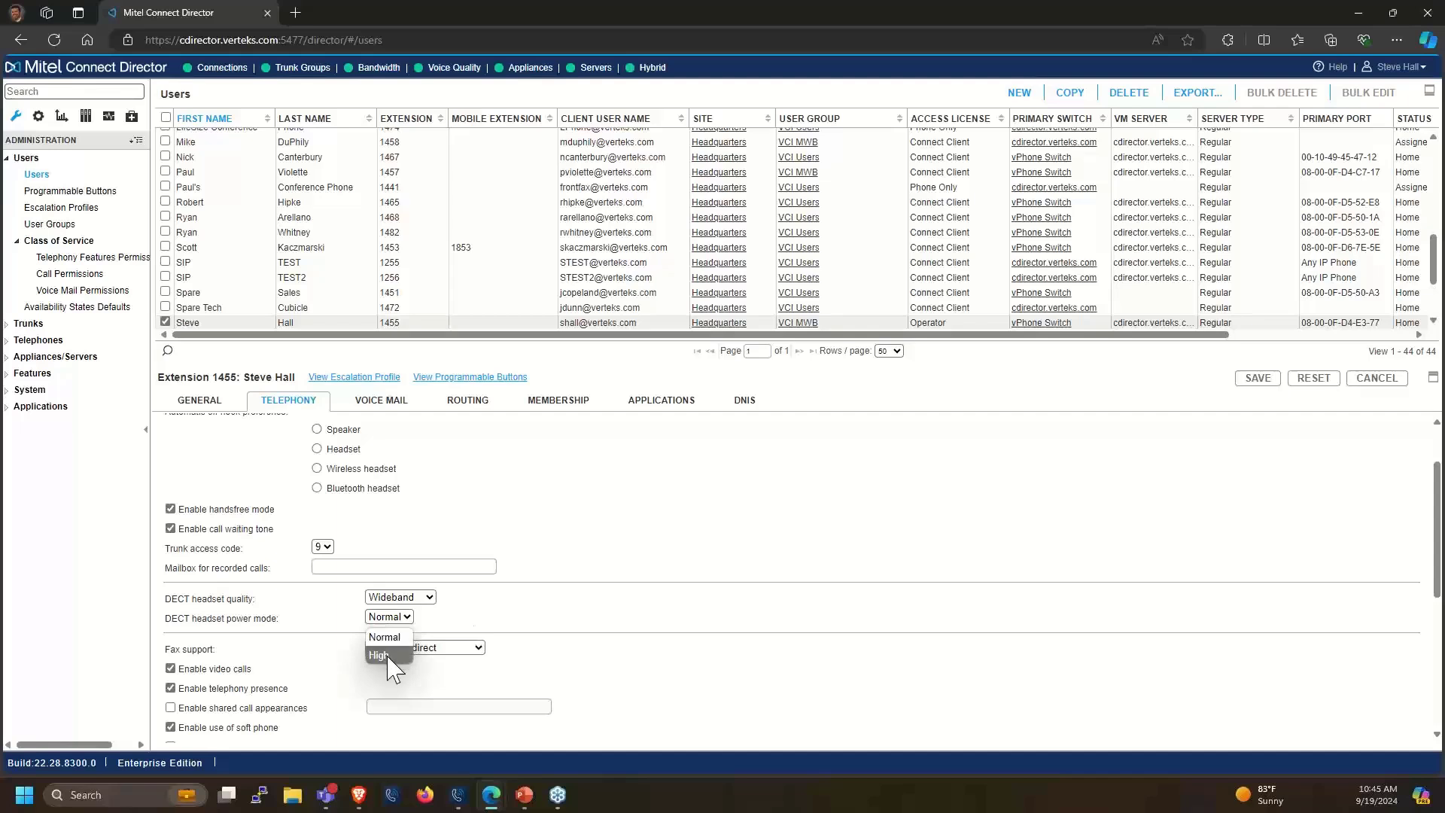
pyautogui.click(469, 627)
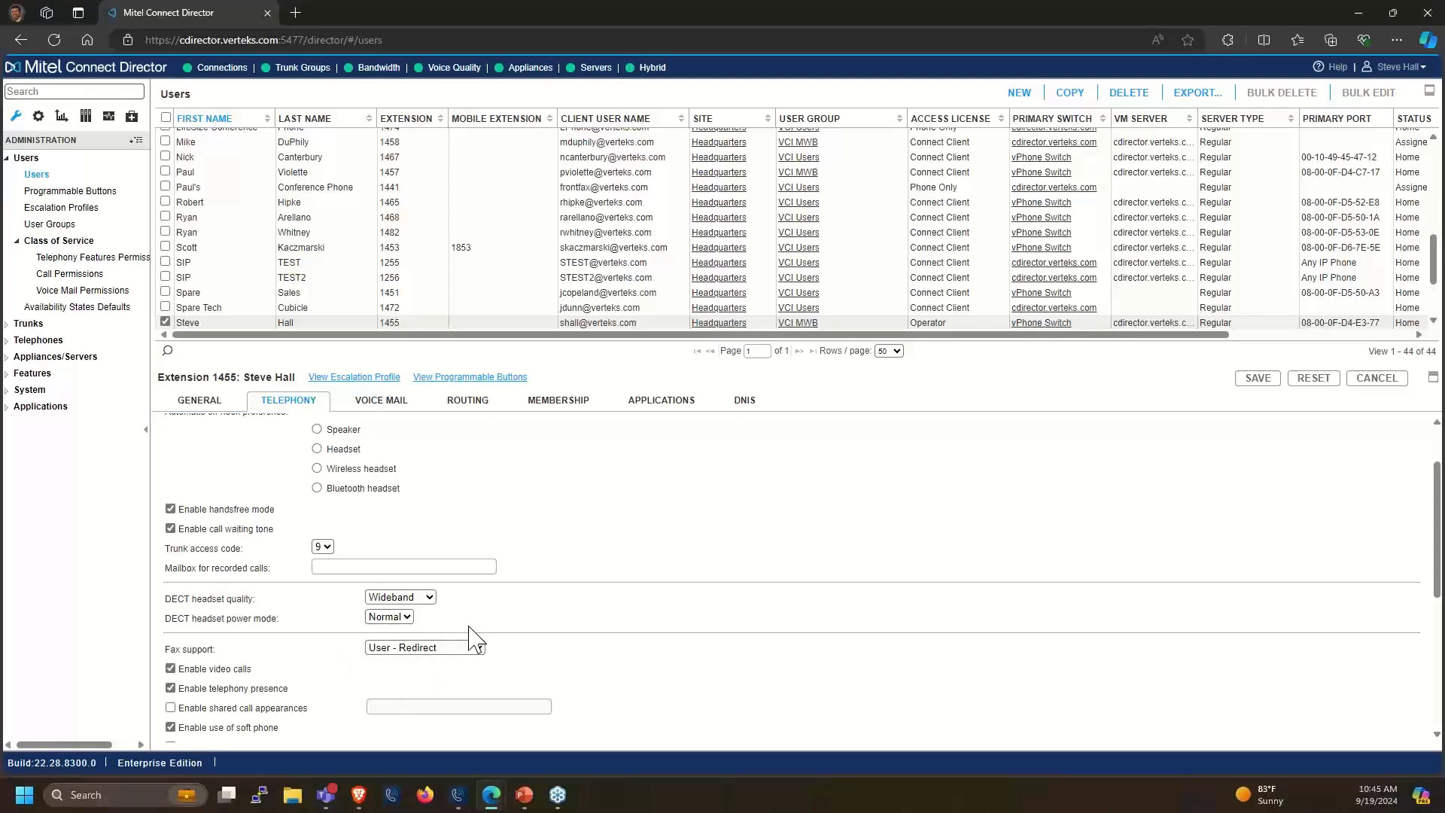
# Scroll down the Telephony tab and list the Fax support options, currently User - Redirect
pyautogui.scroll(-2, 475, 636)
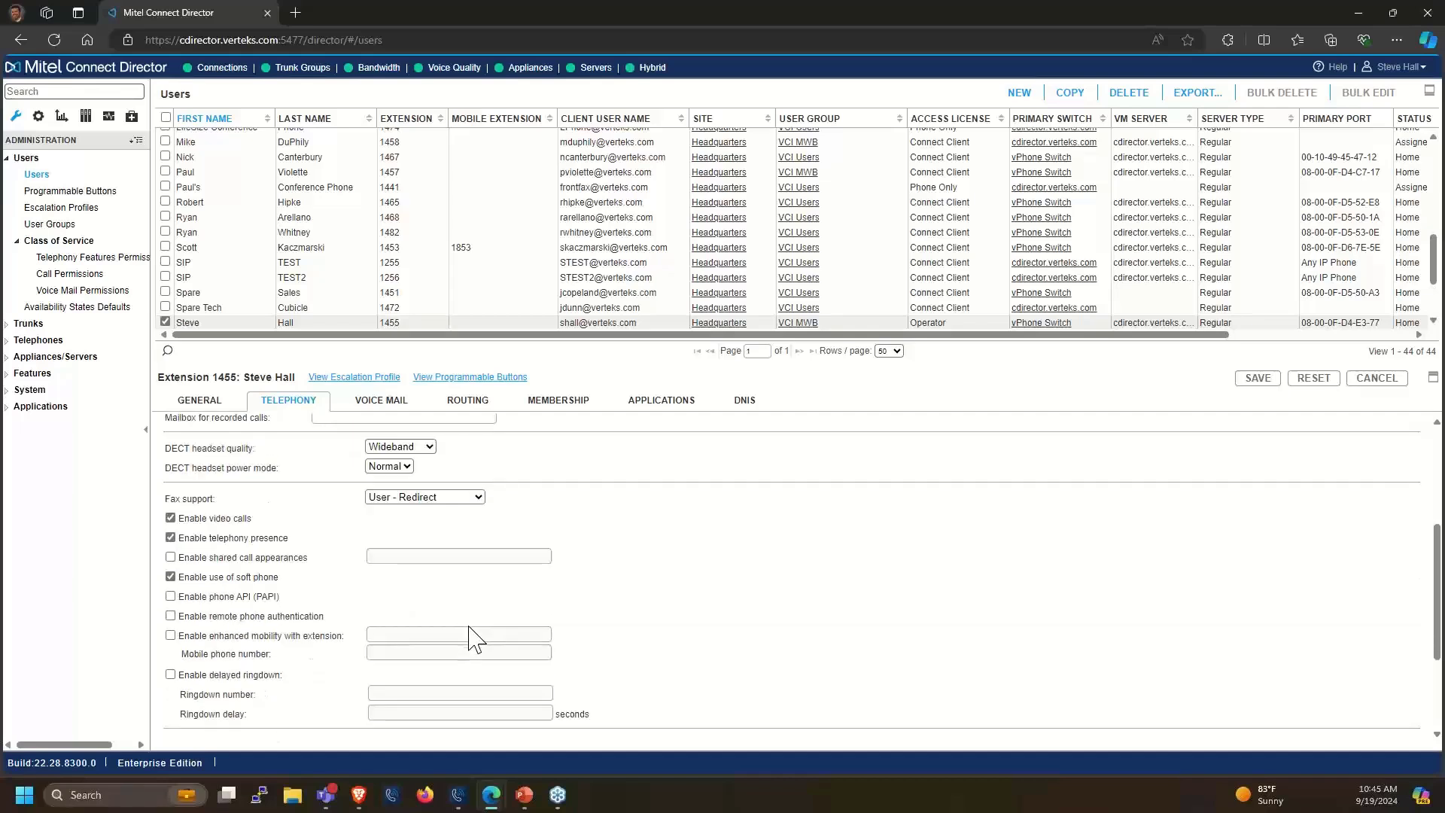
pyautogui.click(171, 518)
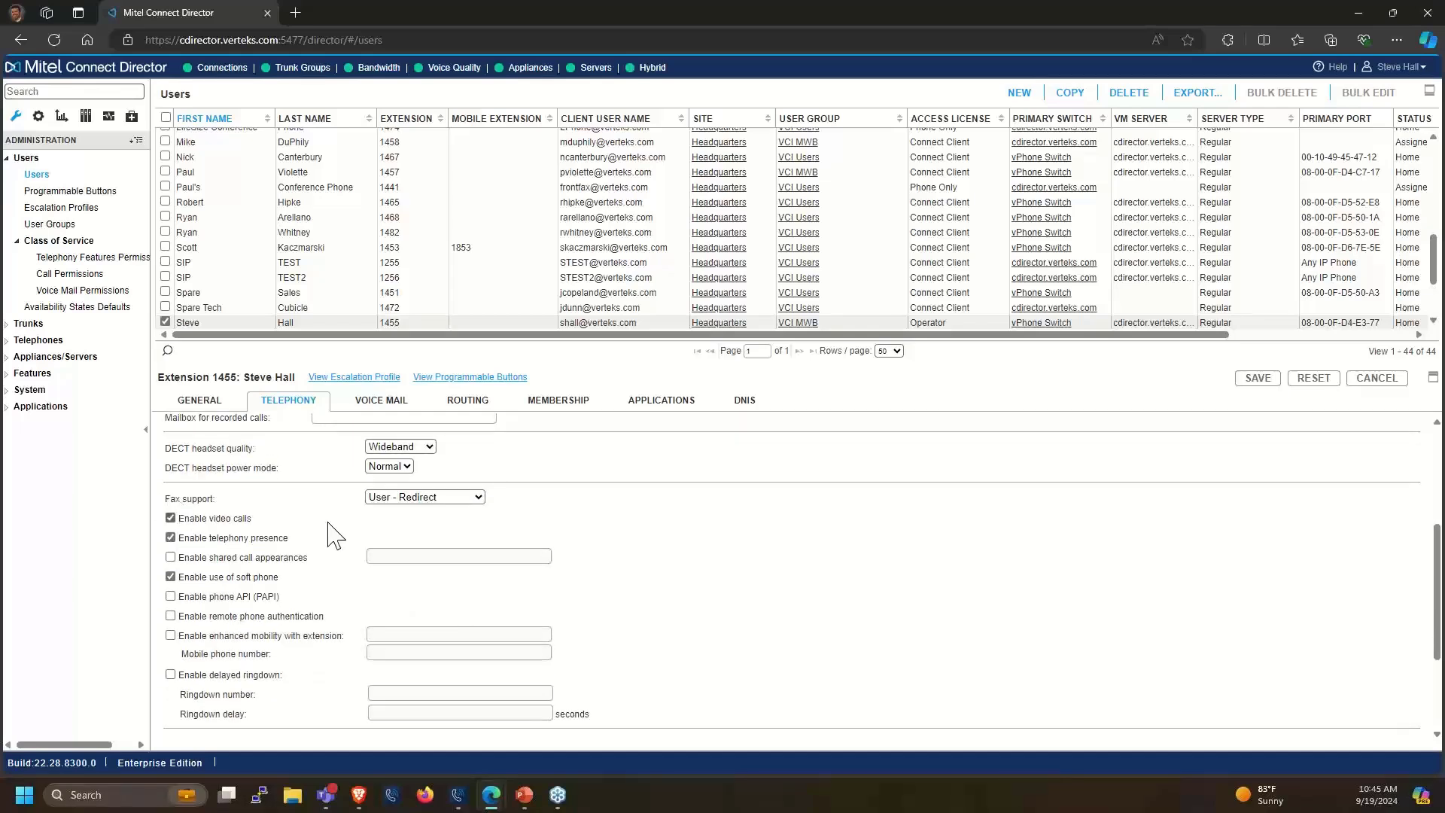
pyautogui.click(407, 498)
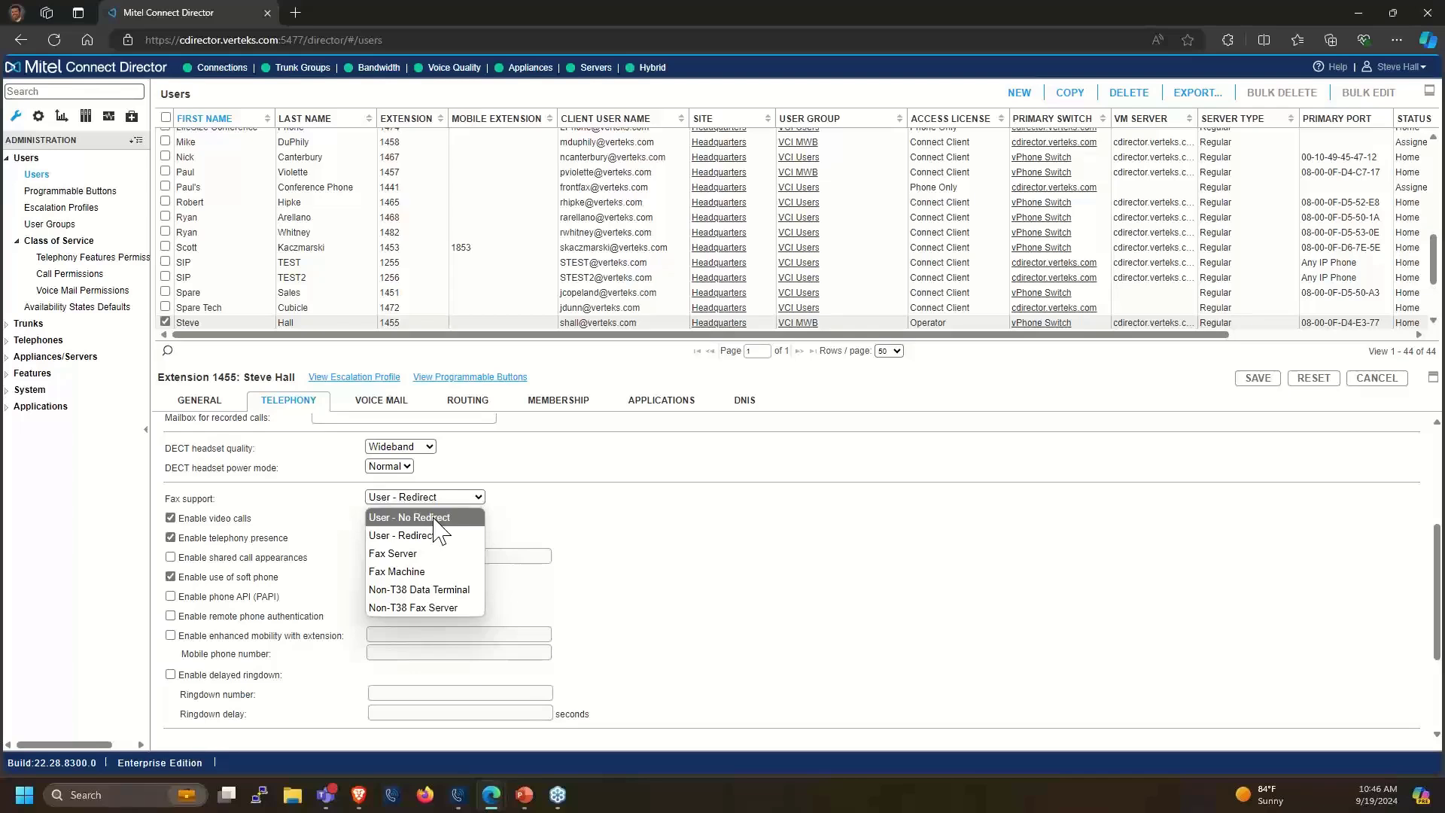
# Close the Fax support list, keeping it at User - Redirect
pyautogui.click(632, 532)
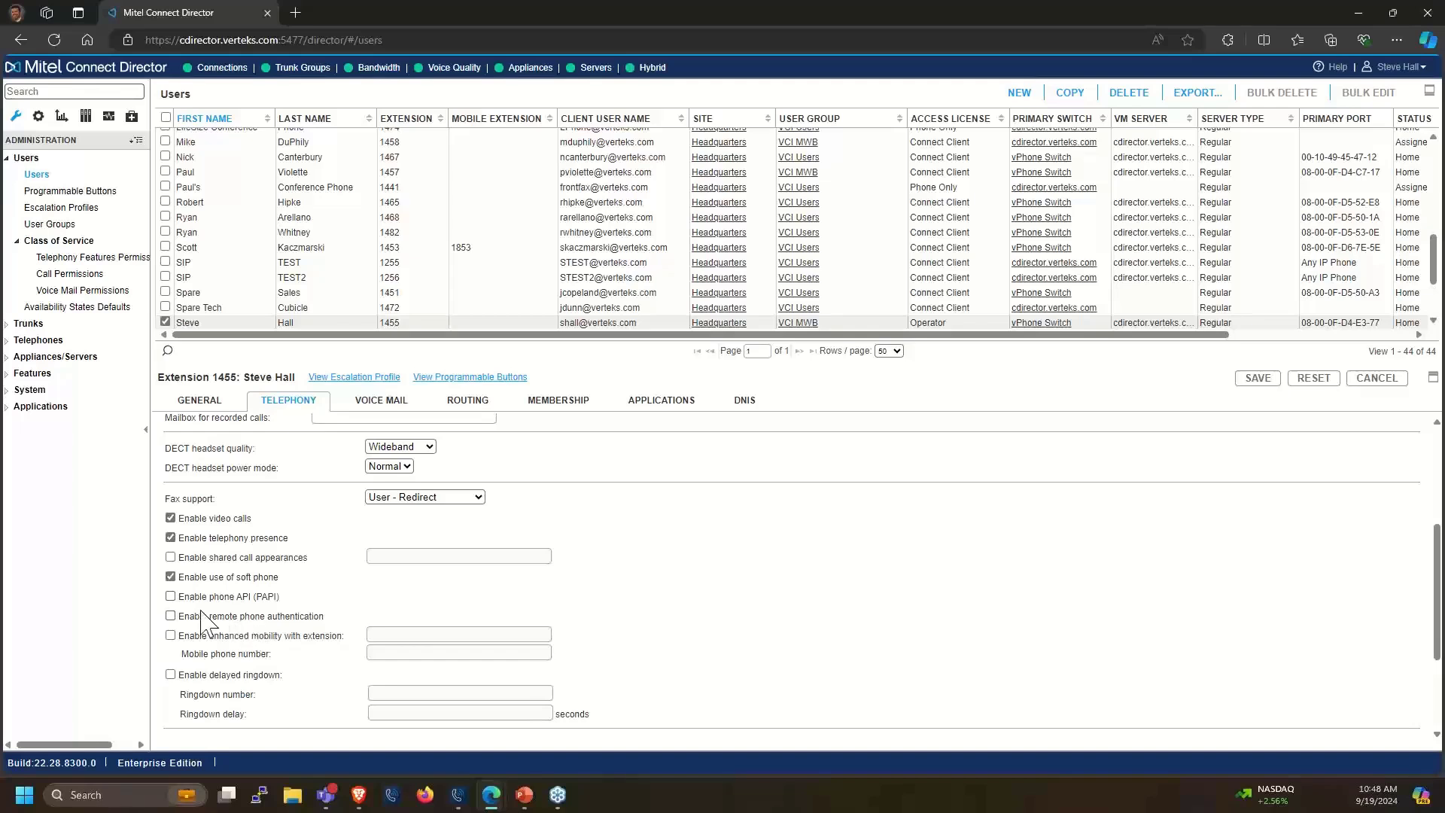
# Toggle remote phone authentication on and back off, then switch to the Voice Mail tab
pyautogui.moveTo(208, 616); pyautogui.dragTo(329, 637)
pyautogui.click(323, 622)
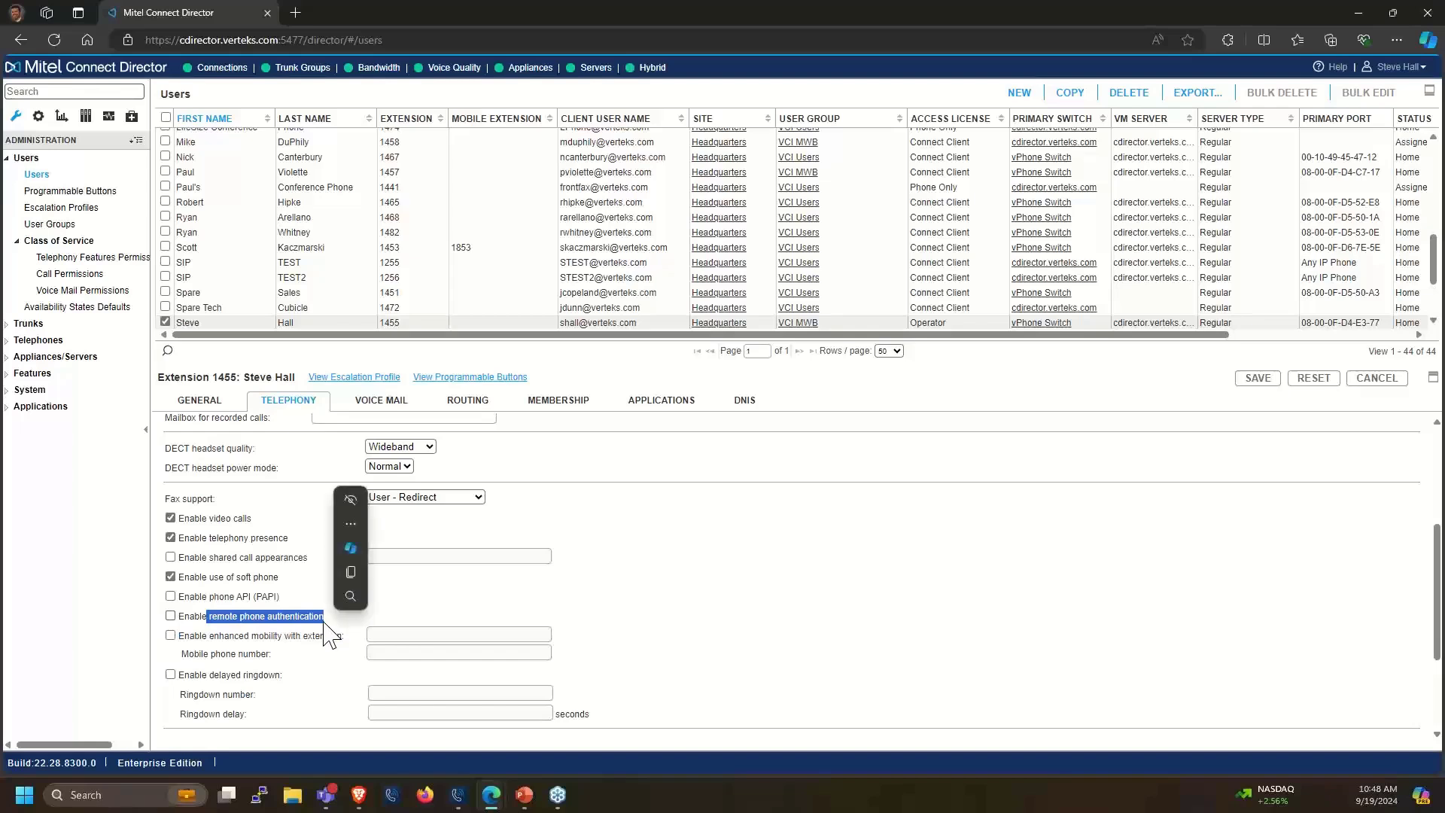
pyautogui.click(296, 622)
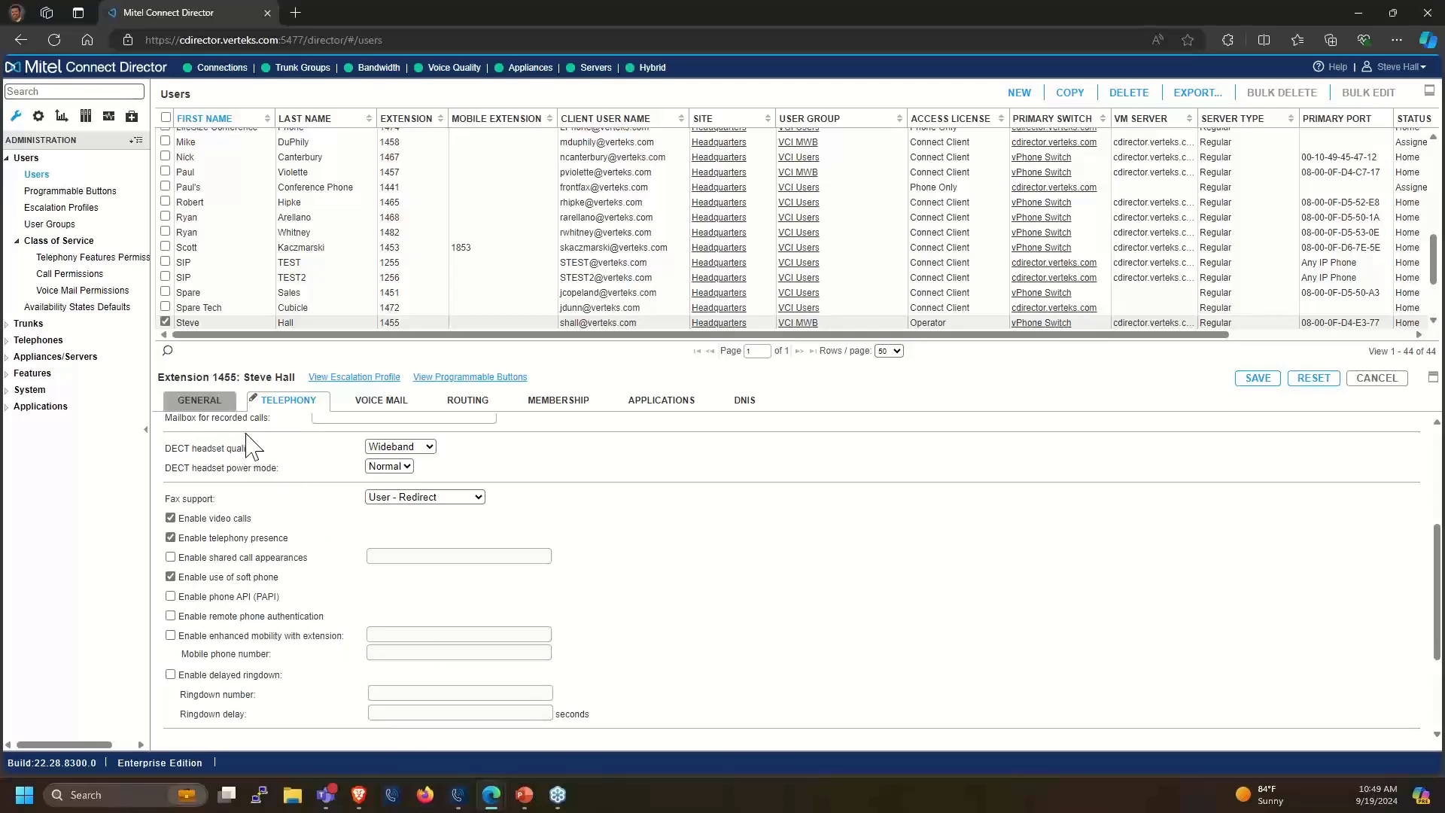
pyautogui.click(391, 404)
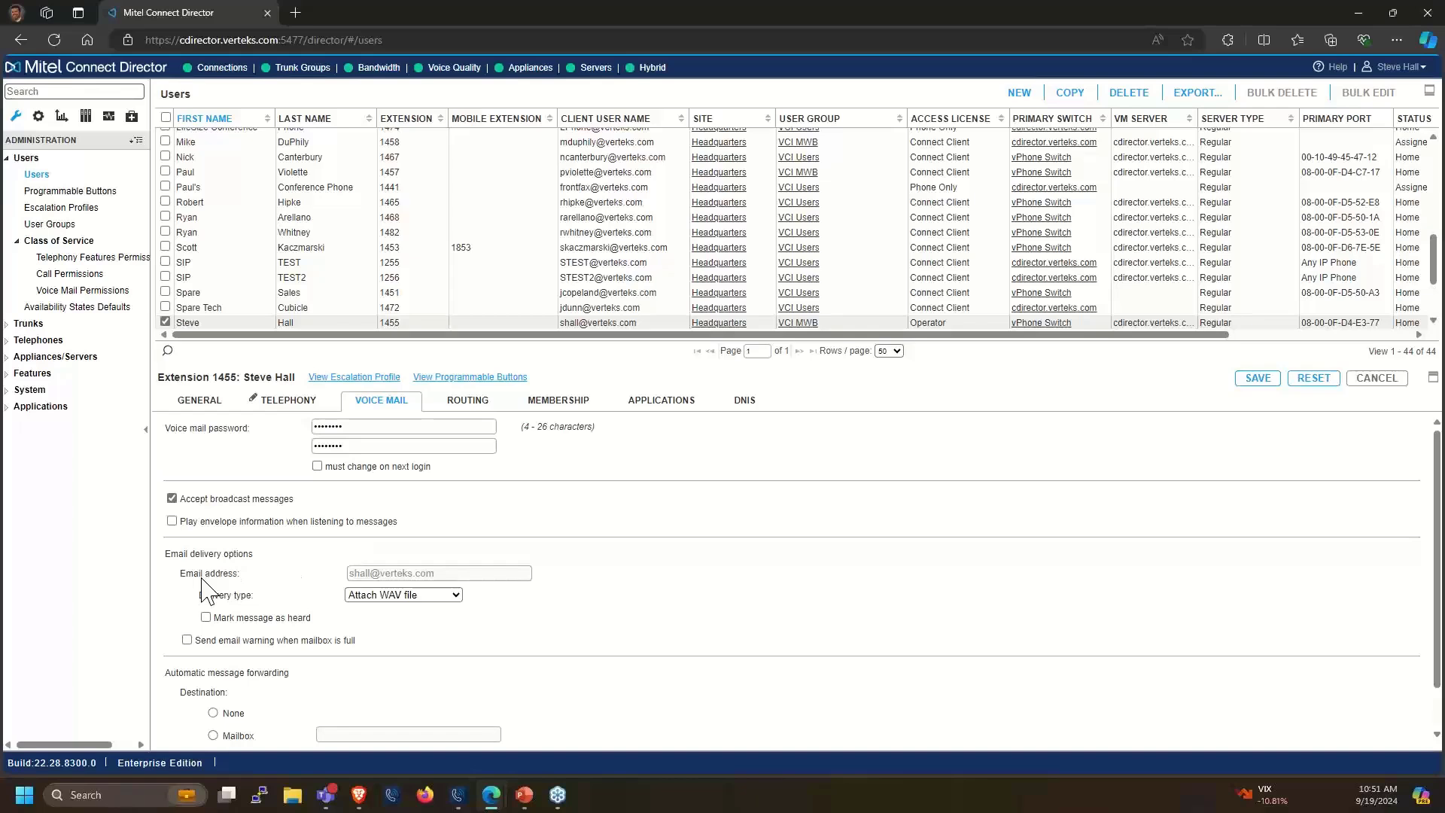
# List the email Delivery type options for voice mail, currently Attach WAV file
pyautogui.click(373, 600)
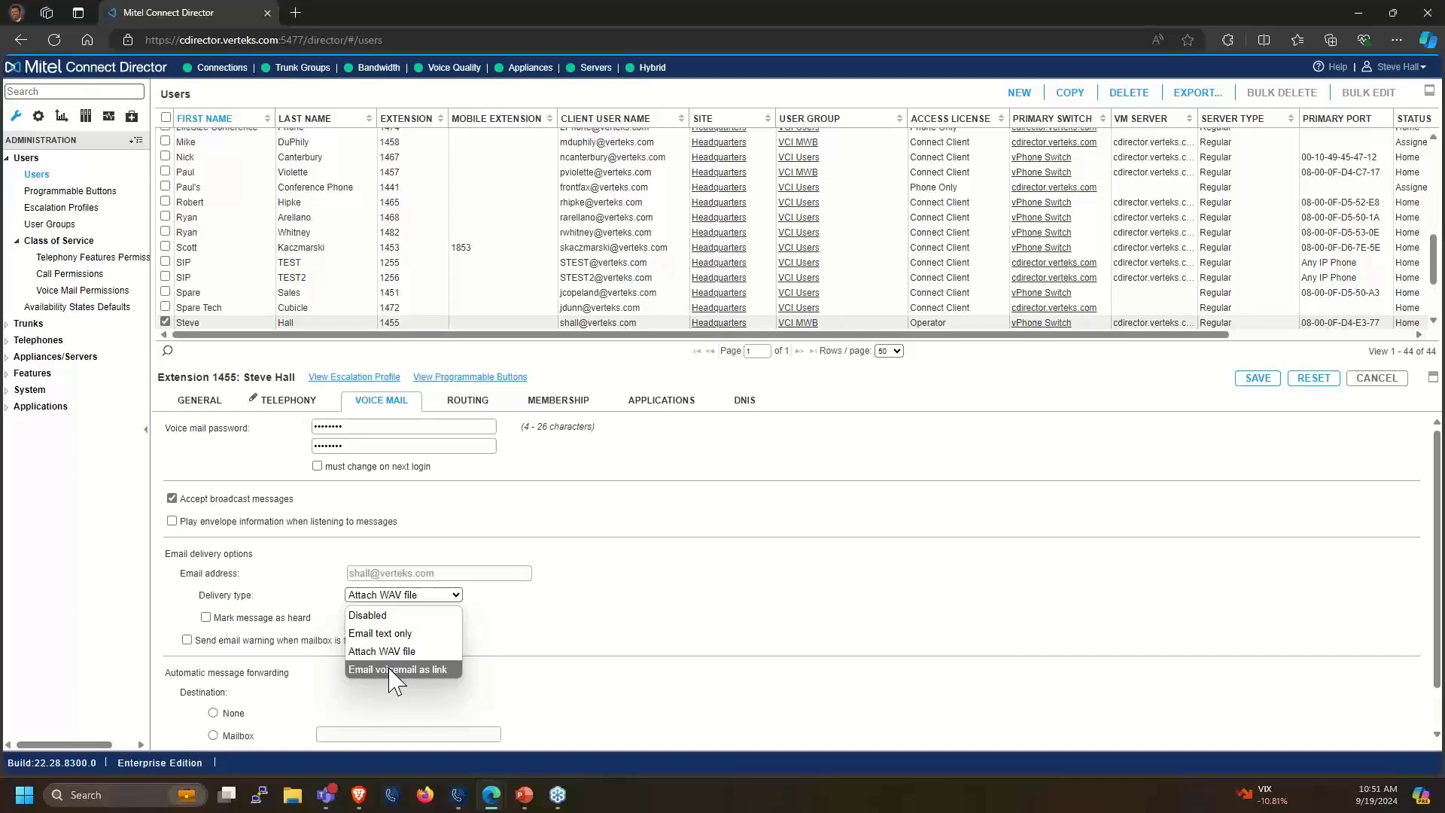
# Close the Delivery type list, keeping voice mail delivery as Attach WAV file
pyautogui.click(591, 625)
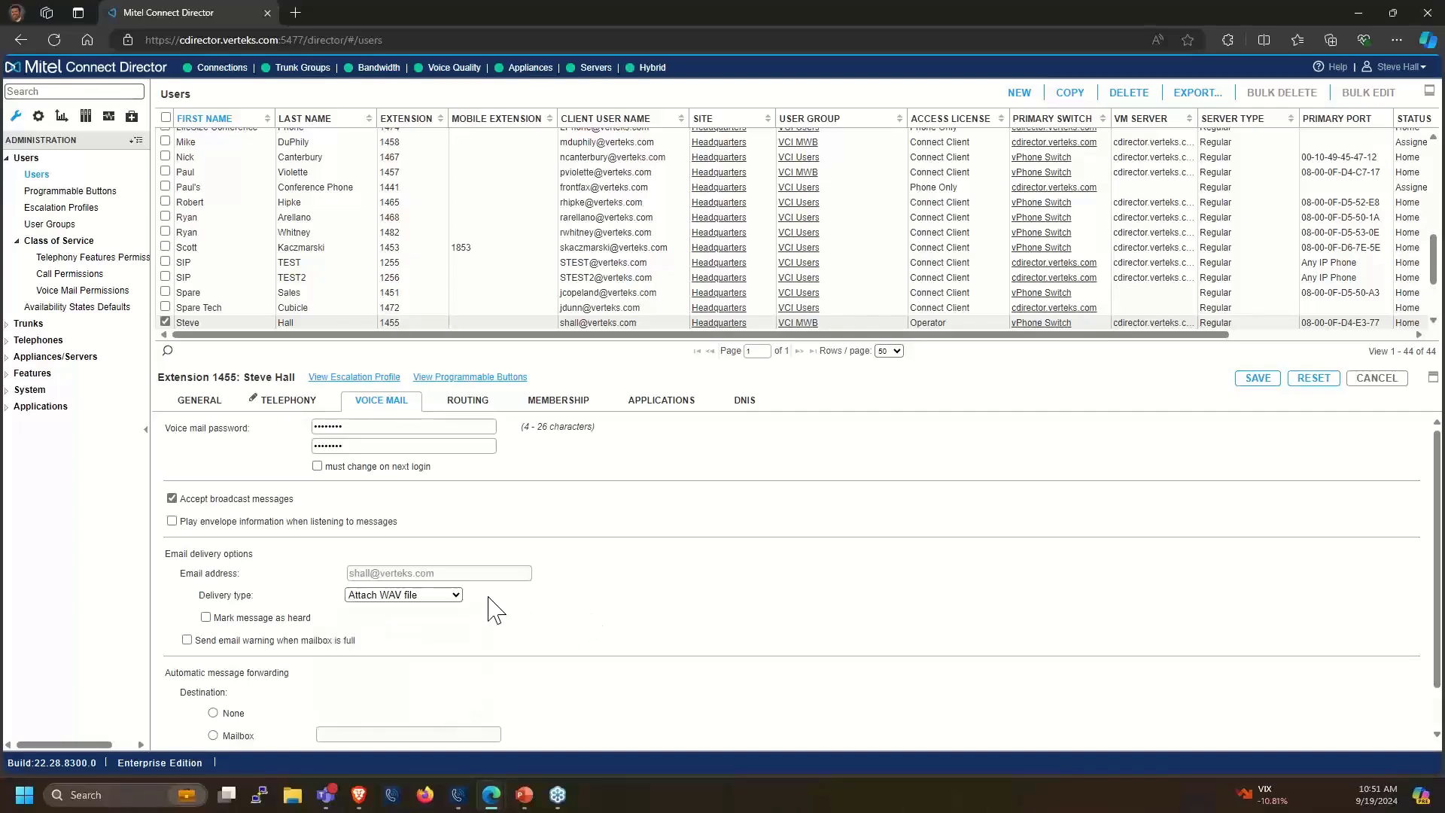
# Review the Automatic message forwarding section, then switch to extension 1455's Routing settings
pyautogui.scroll(-1, 232, 597)
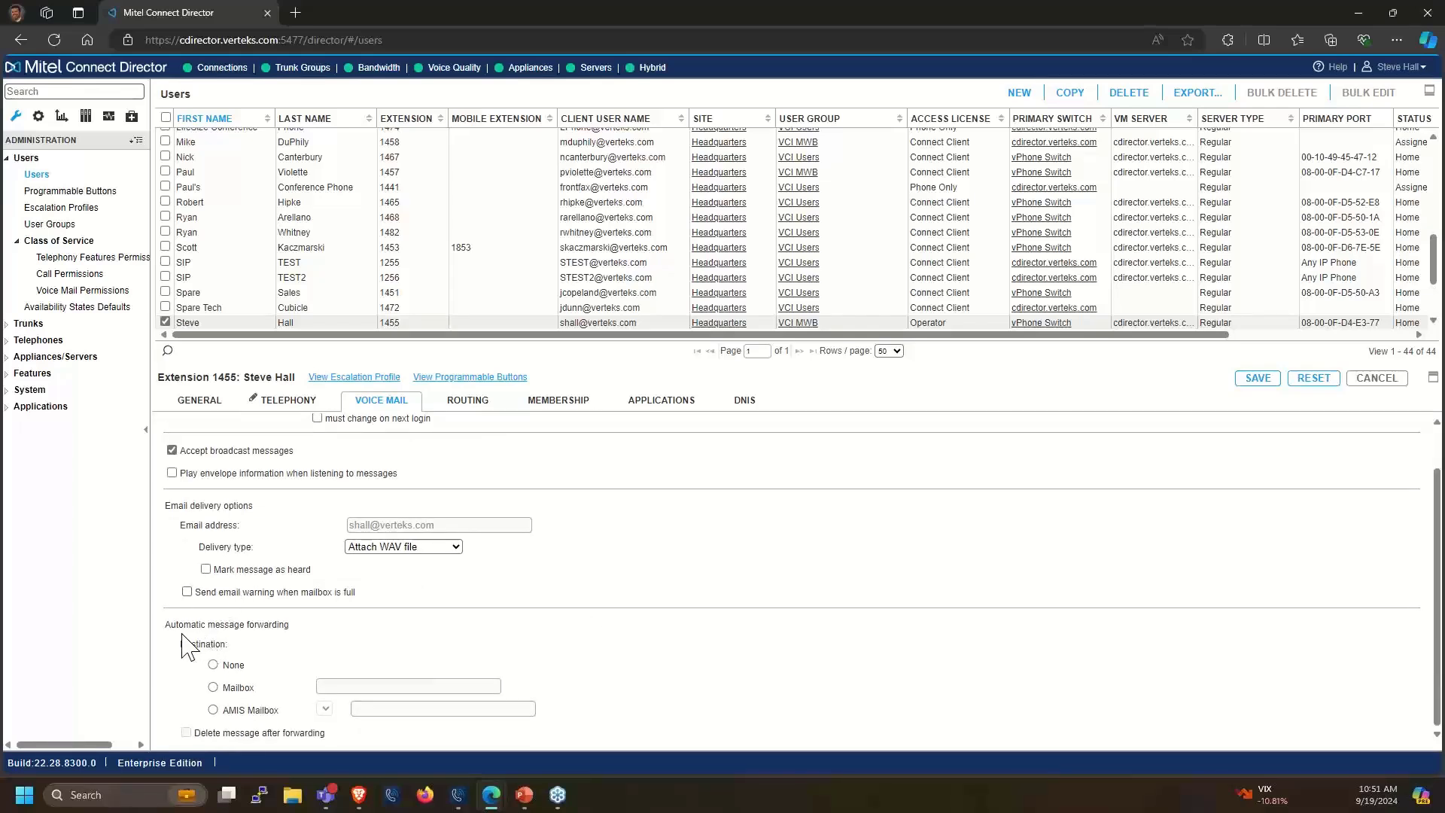
pyautogui.moveTo(180, 629); pyautogui.dragTo(297, 633)
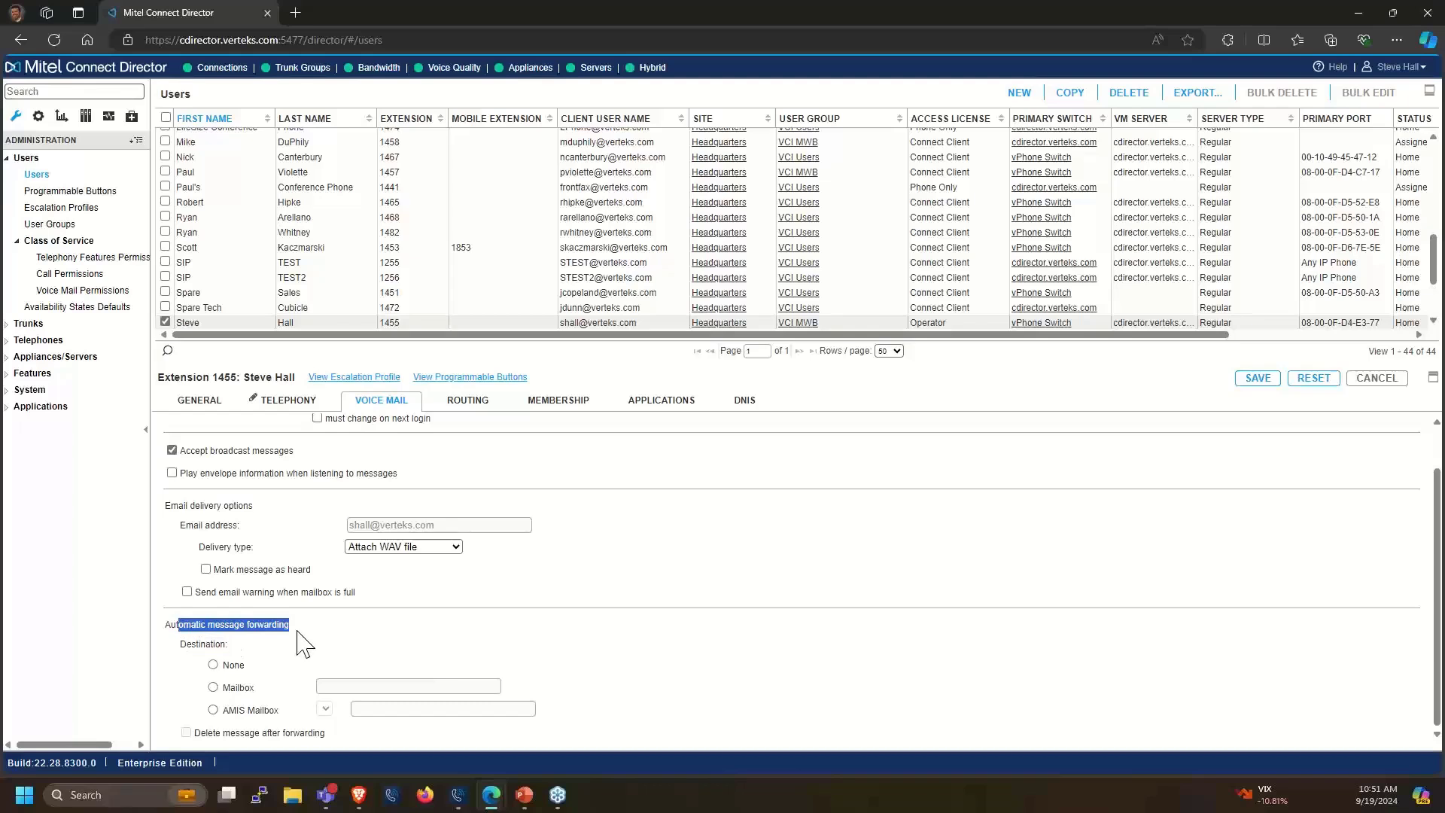
pyautogui.click(238, 625)
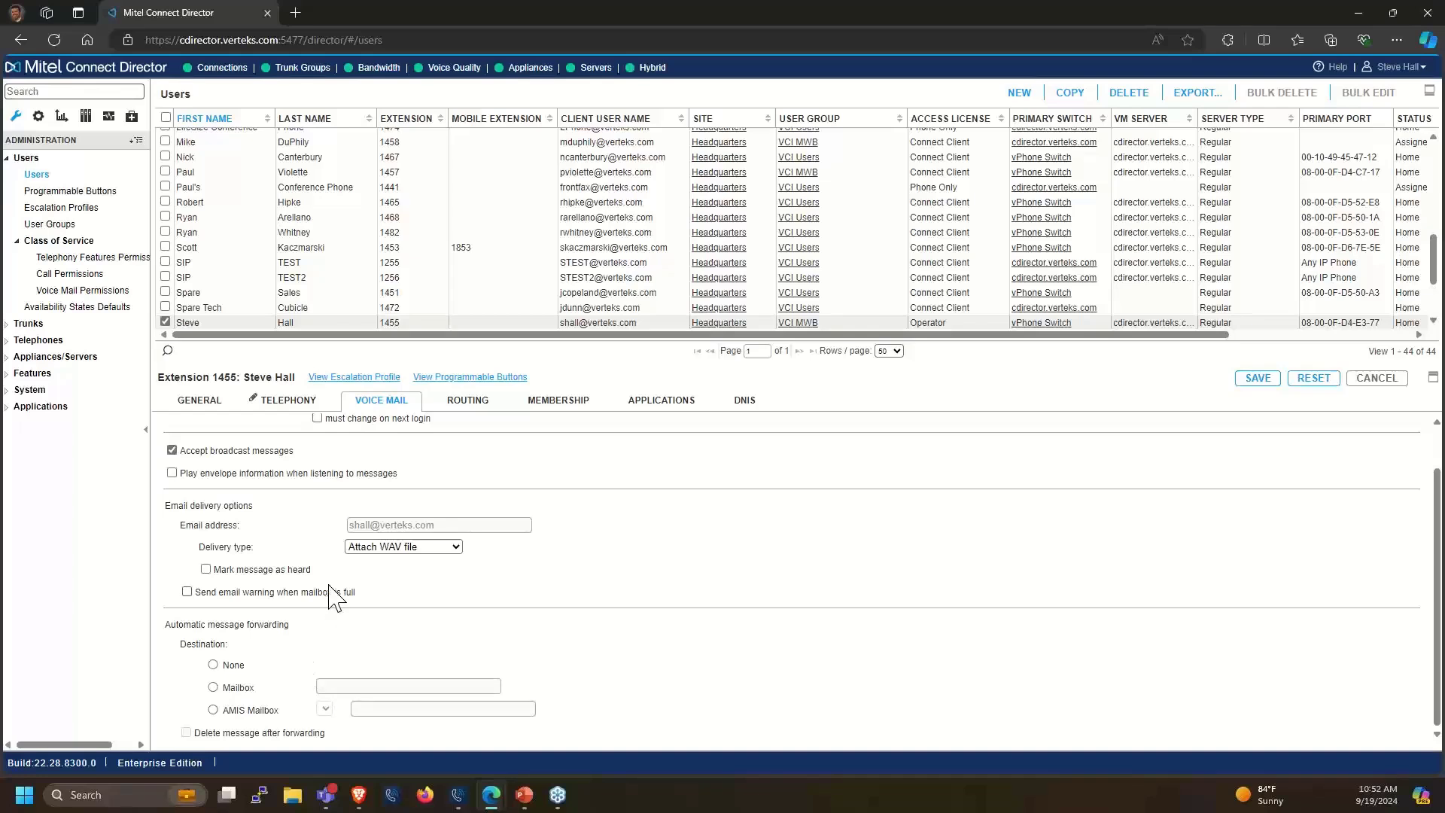
pyautogui.click(450, 404)
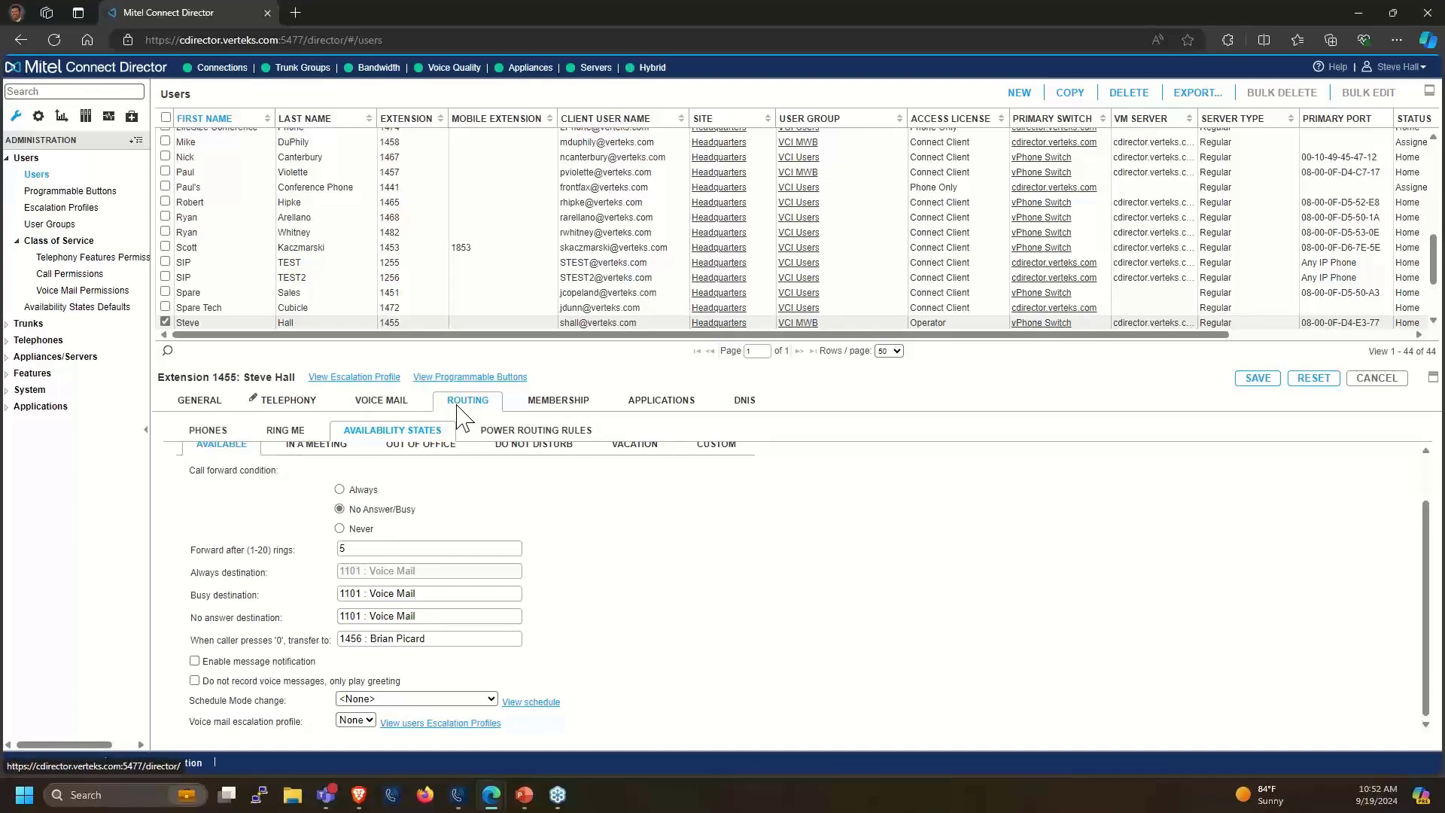
# In Routing > Phones > Ring Me, check Available and set Also ring to Home
pyautogui.click(208, 432)
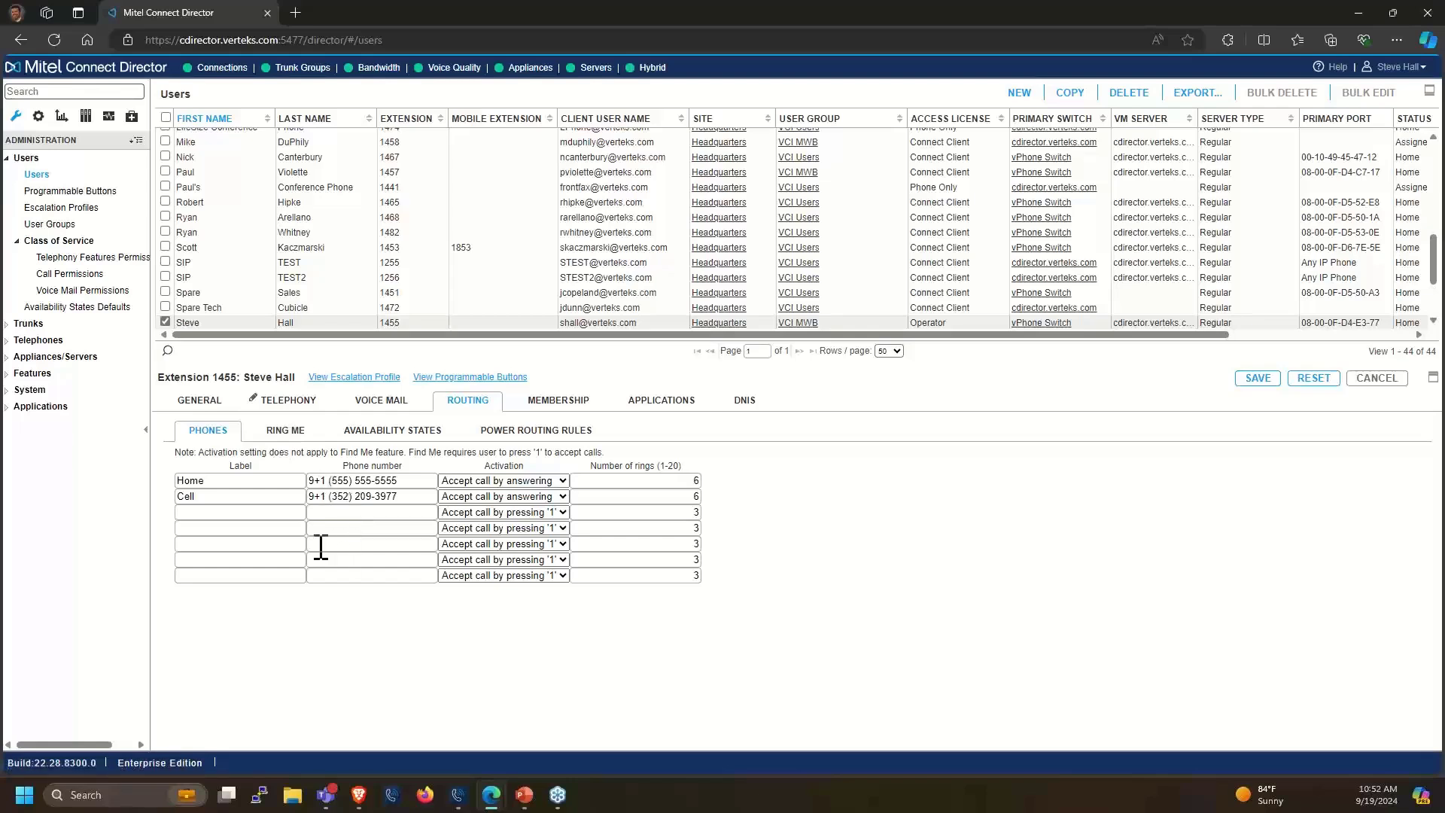
pyautogui.click(287, 433)
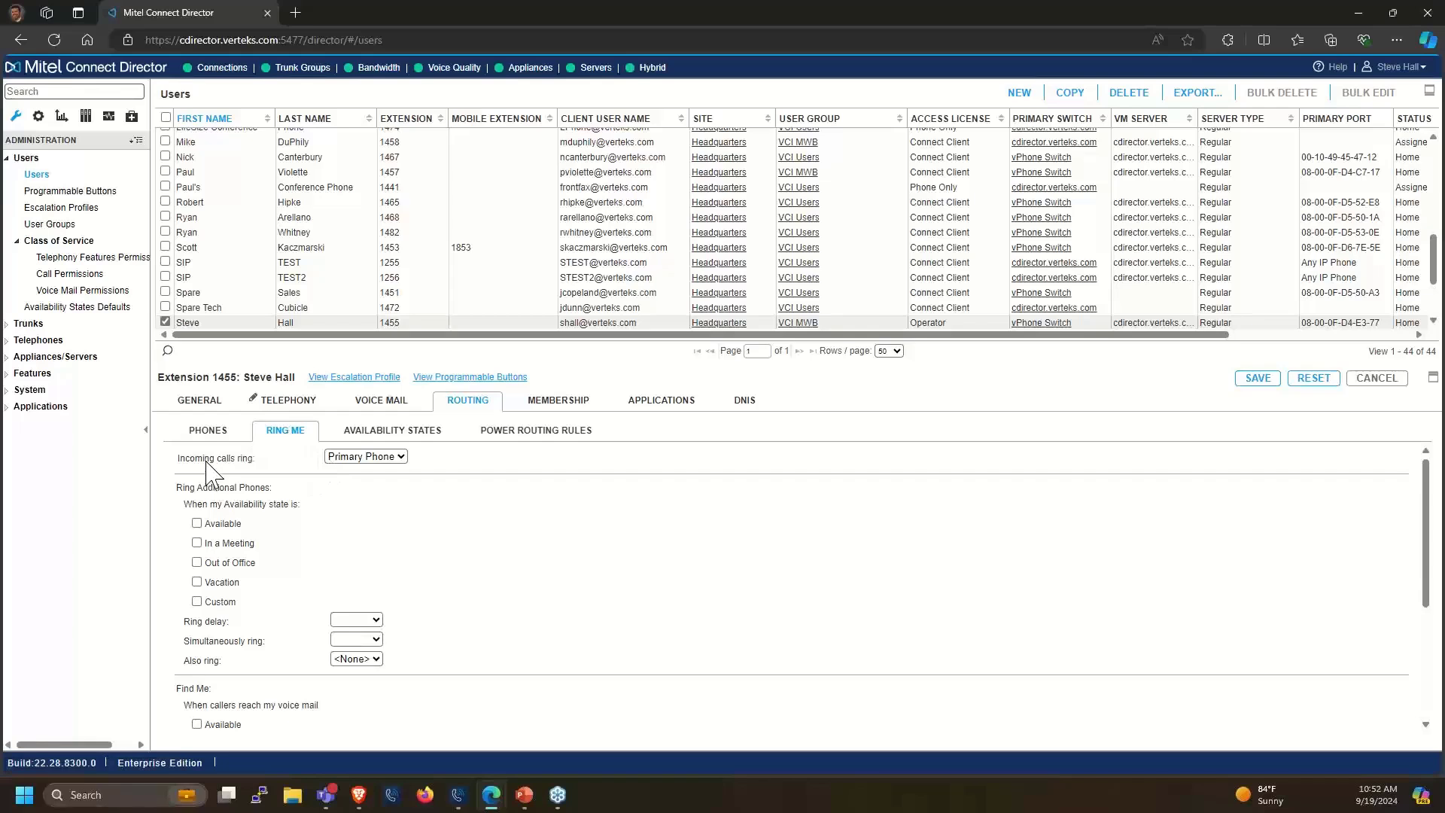
pyautogui.click(198, 523)
pyautogui.click(367, 621)
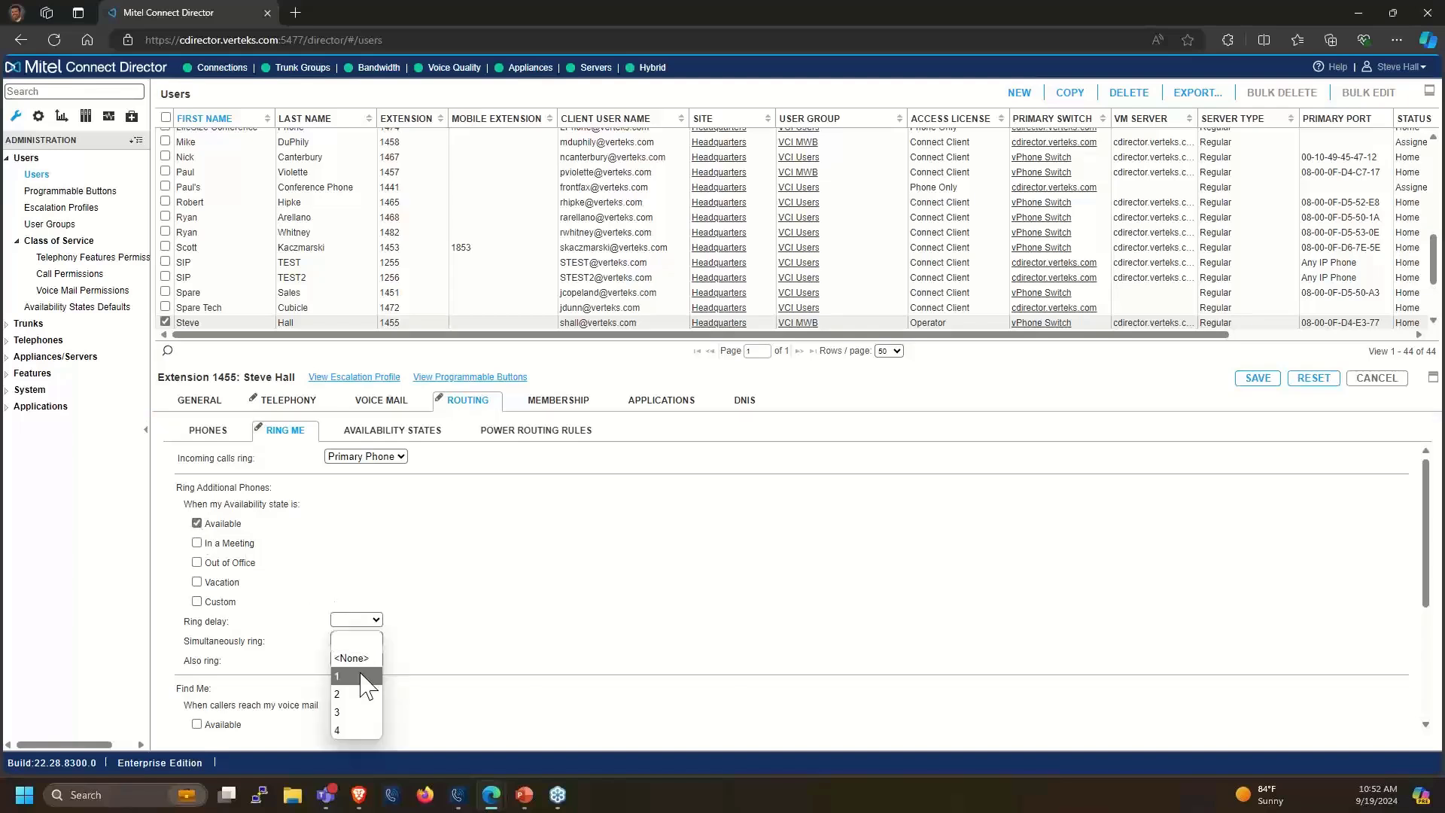
pyautogui.click(515, 642)
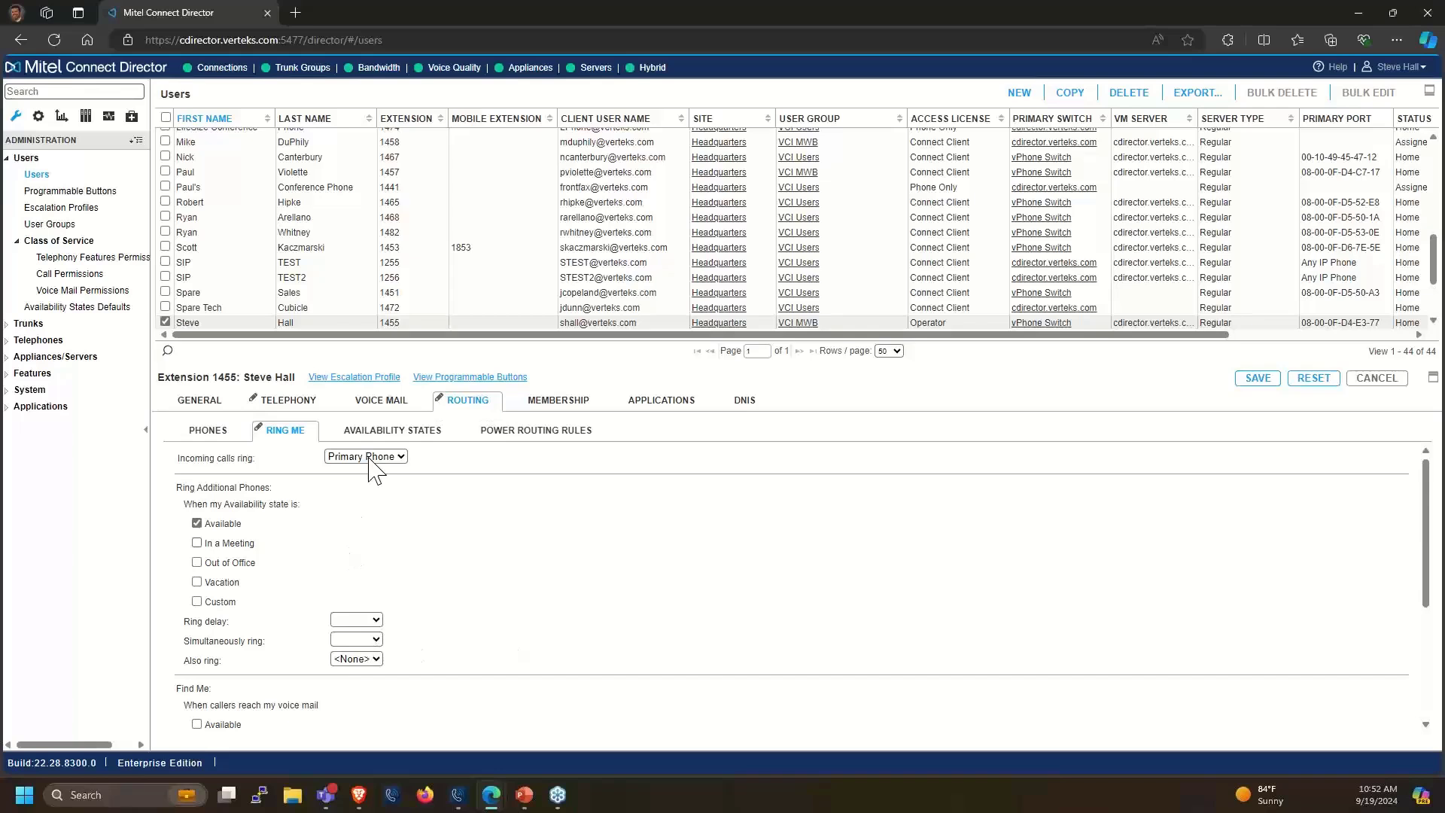
pyautogui.click(356, 660)
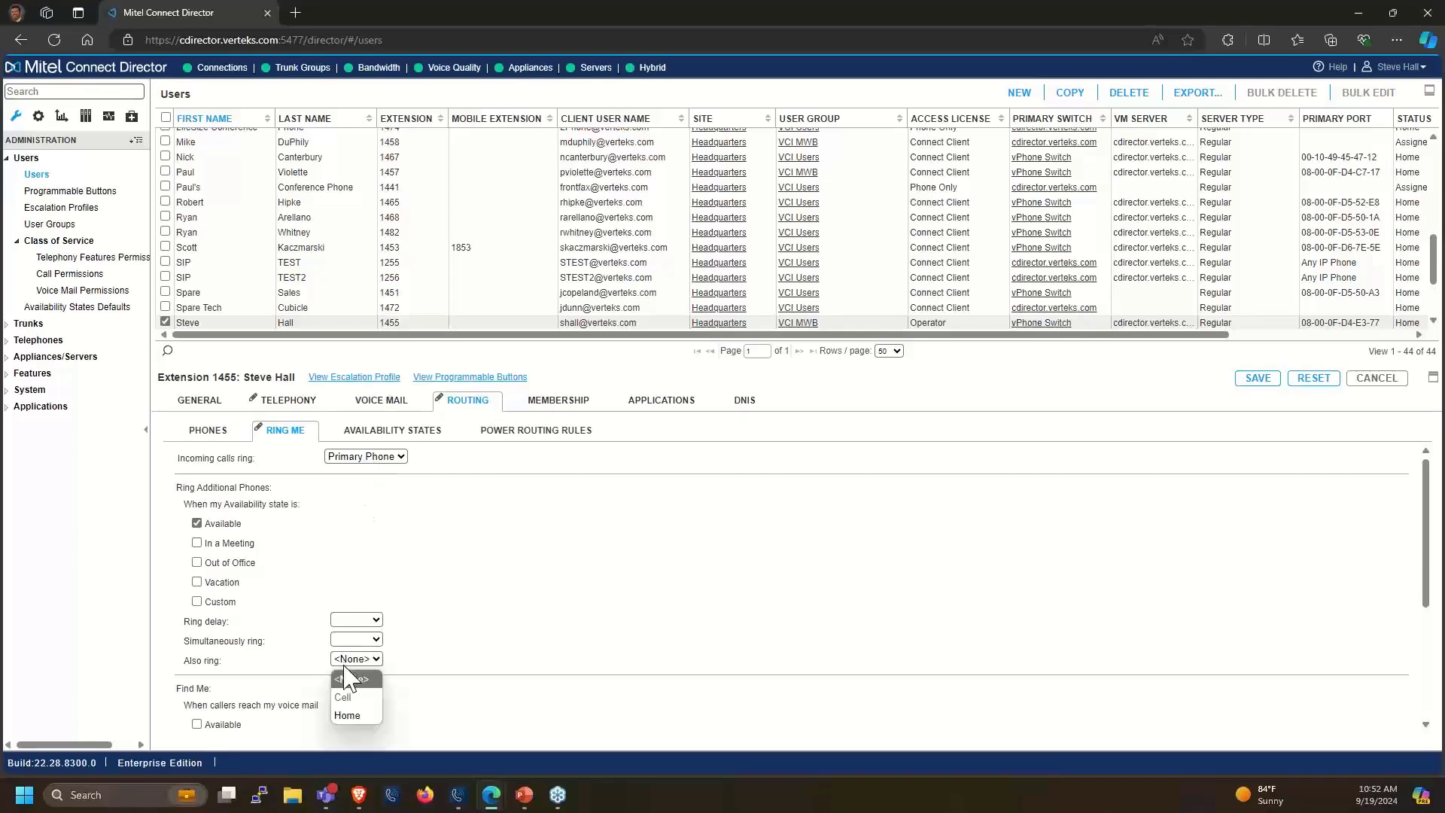
pyautogui.click(354, 716)
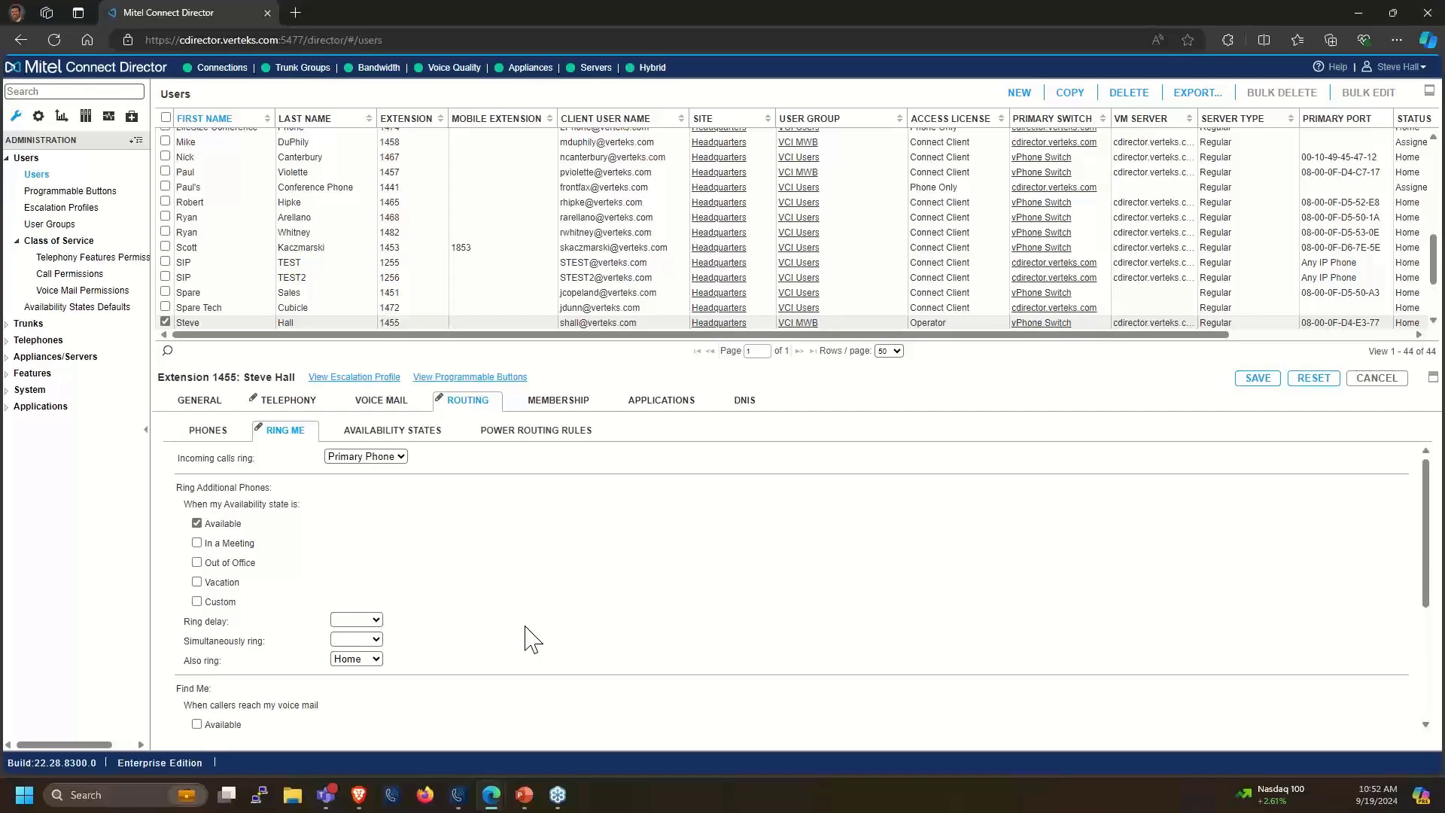
# Check the In a Meeting availability state's forwarding, then show the 1603 Staff distribution list membership
pyautogui.click(390, 435)
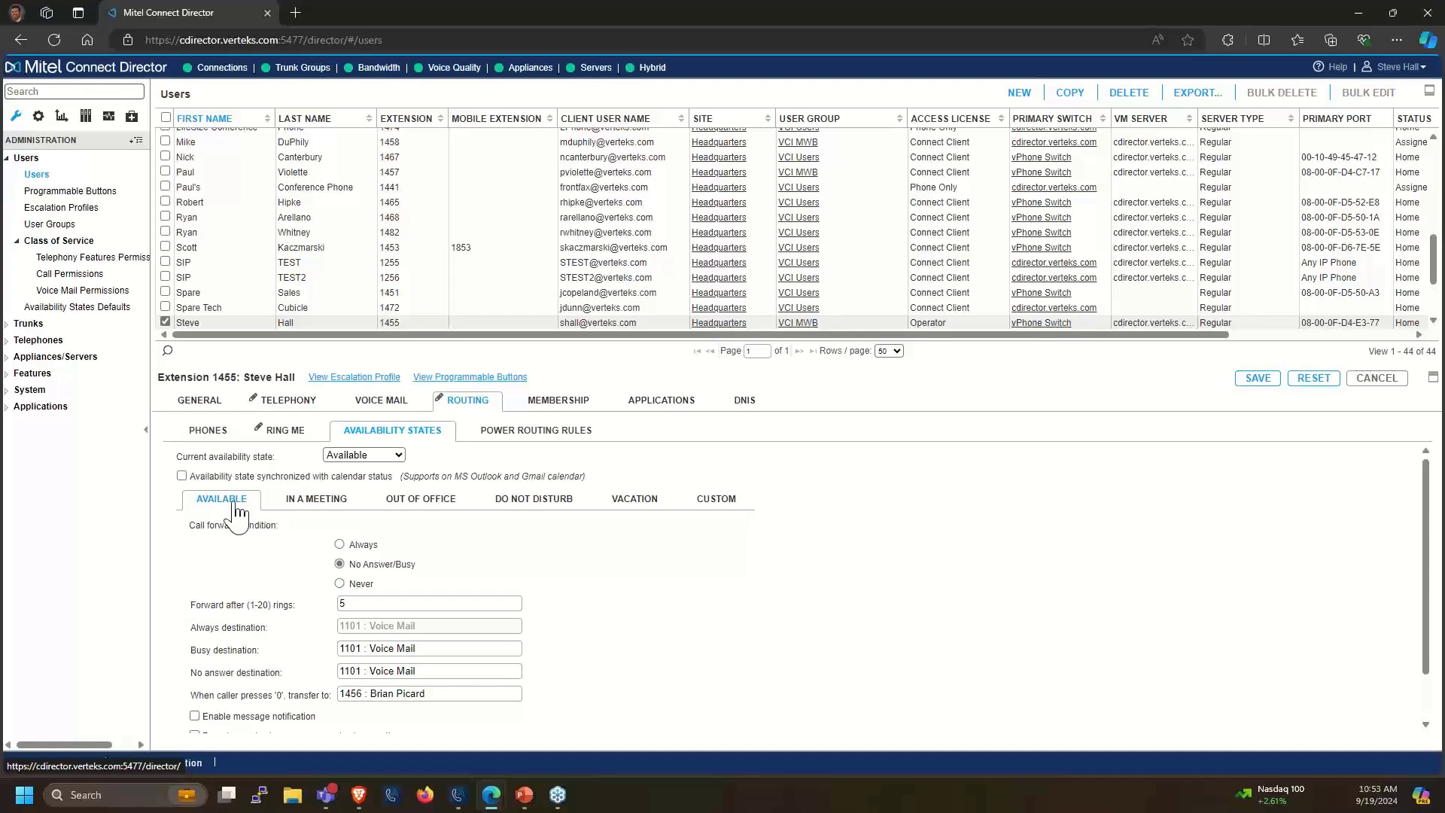
pyautogui.click(286, 505)
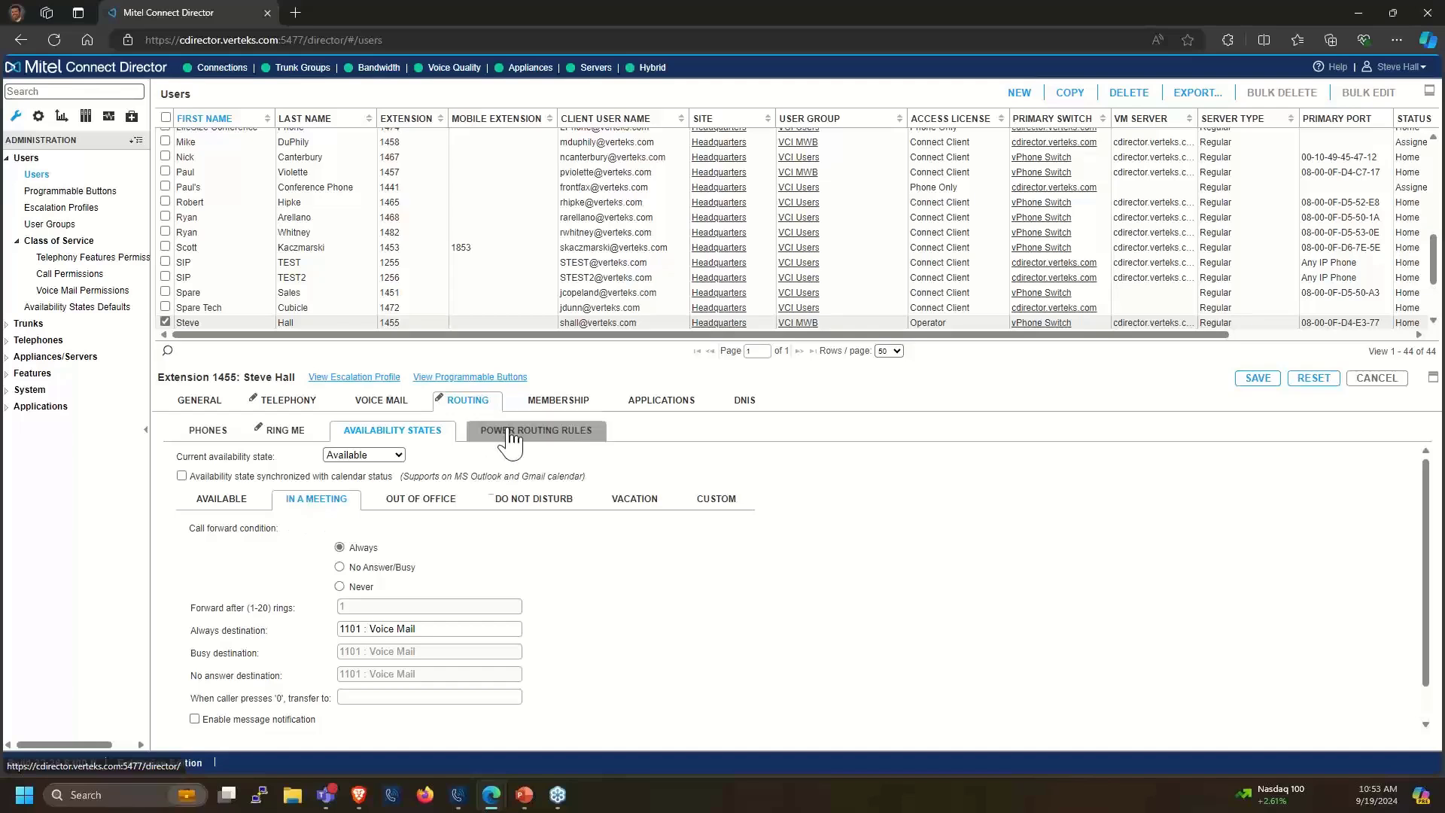
pyautogui.click(548, 409)
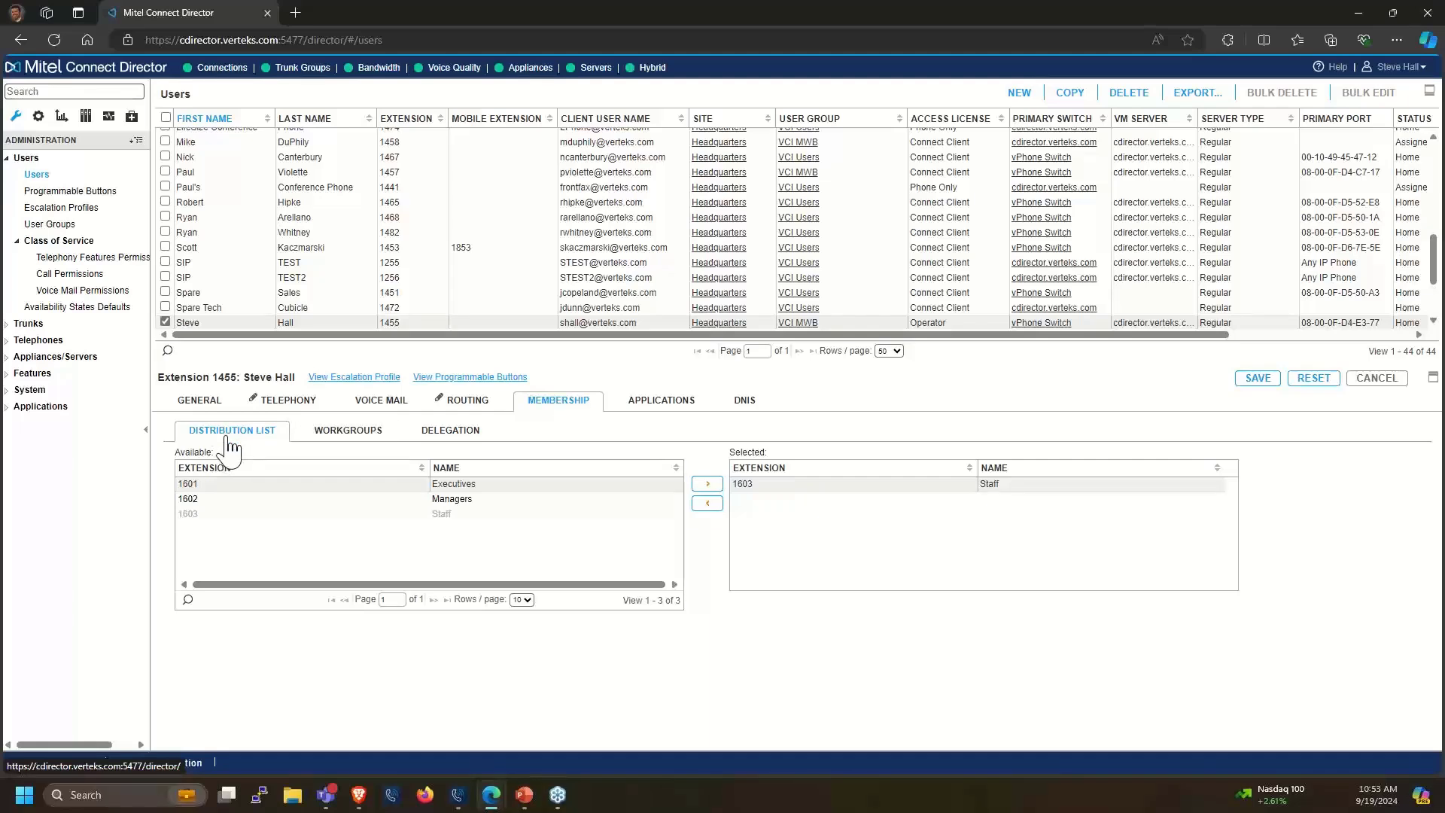
# Look over the Workgroups and Delegation lists, then show the Applications settings for Scribe, Fax and Mobility
pyautogui.click(368, 440)
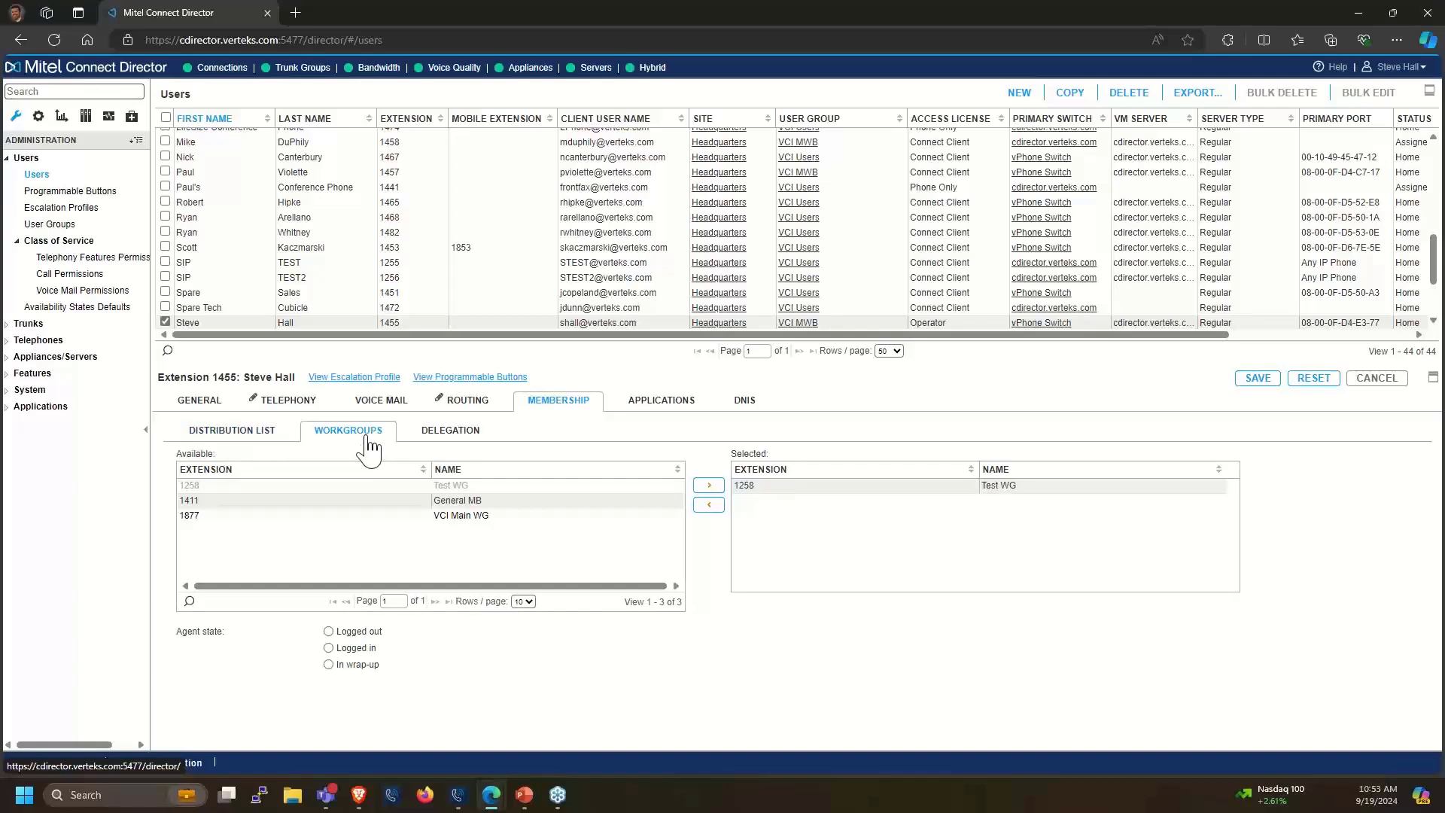
pyautogui.click(439, 443)
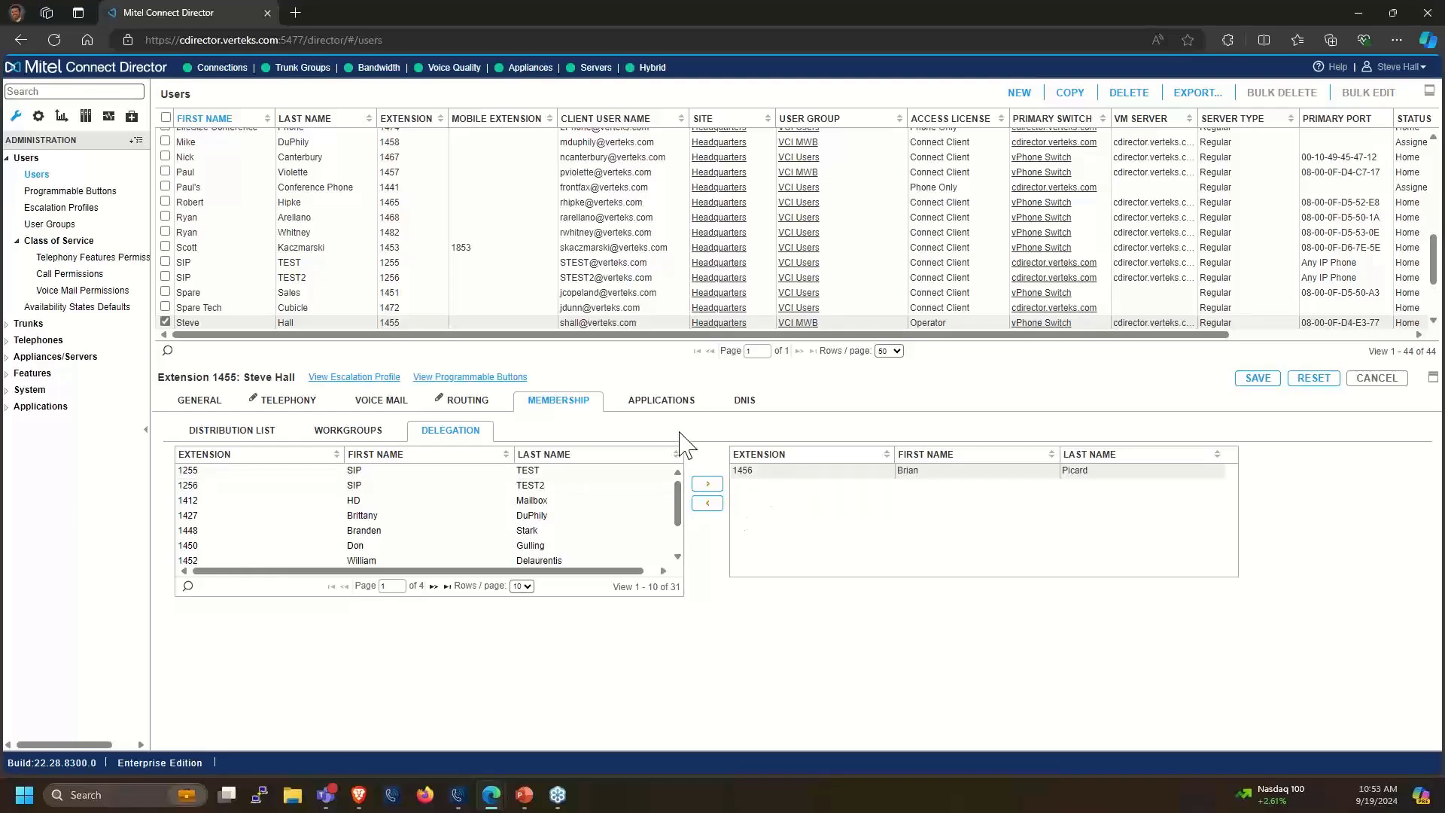
pyautogui.click(661, 401)
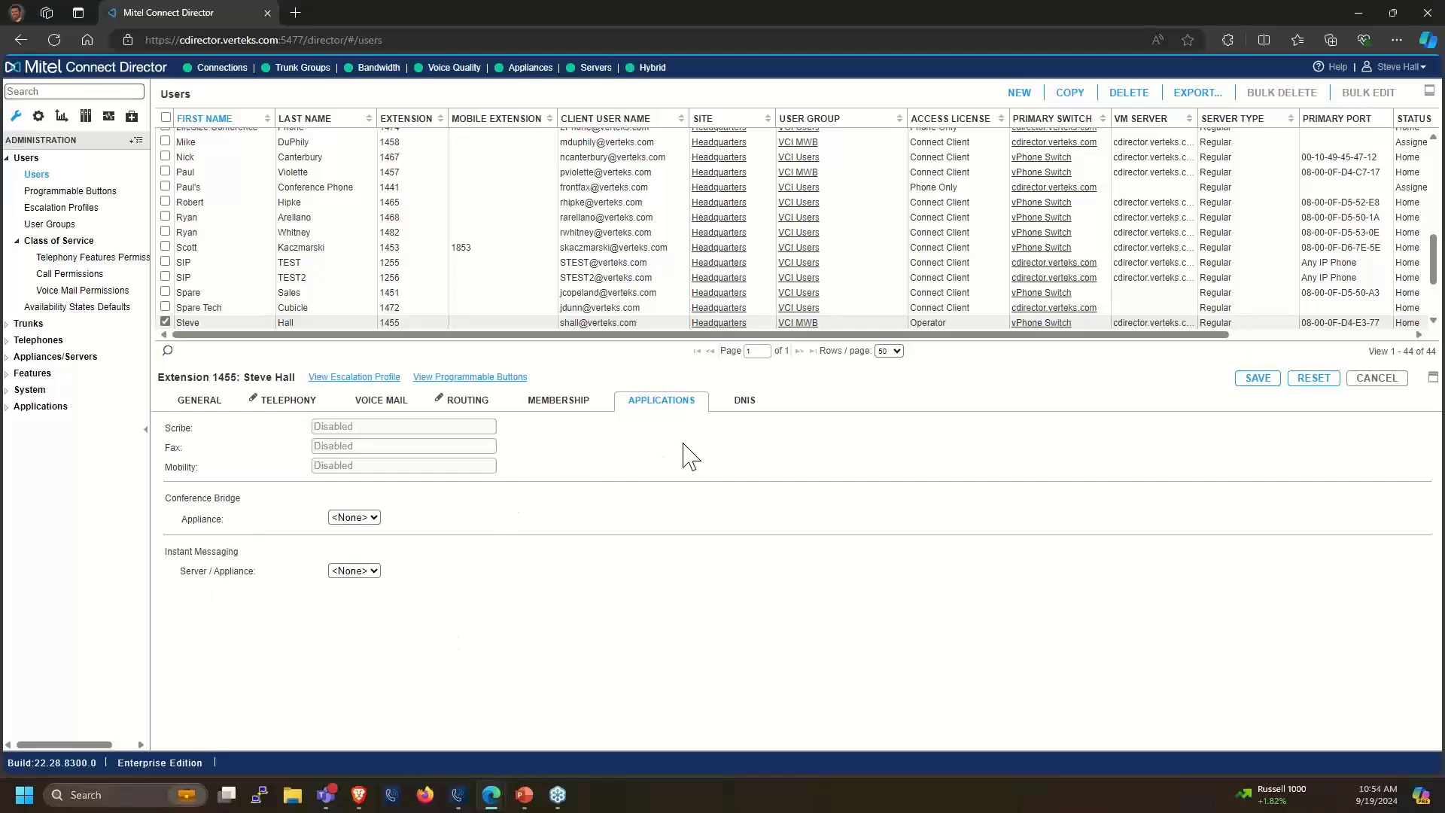
# Confirm the DNIS table has no trunk group entries, and check the DID number under General
pyautogui.click(744, 411)
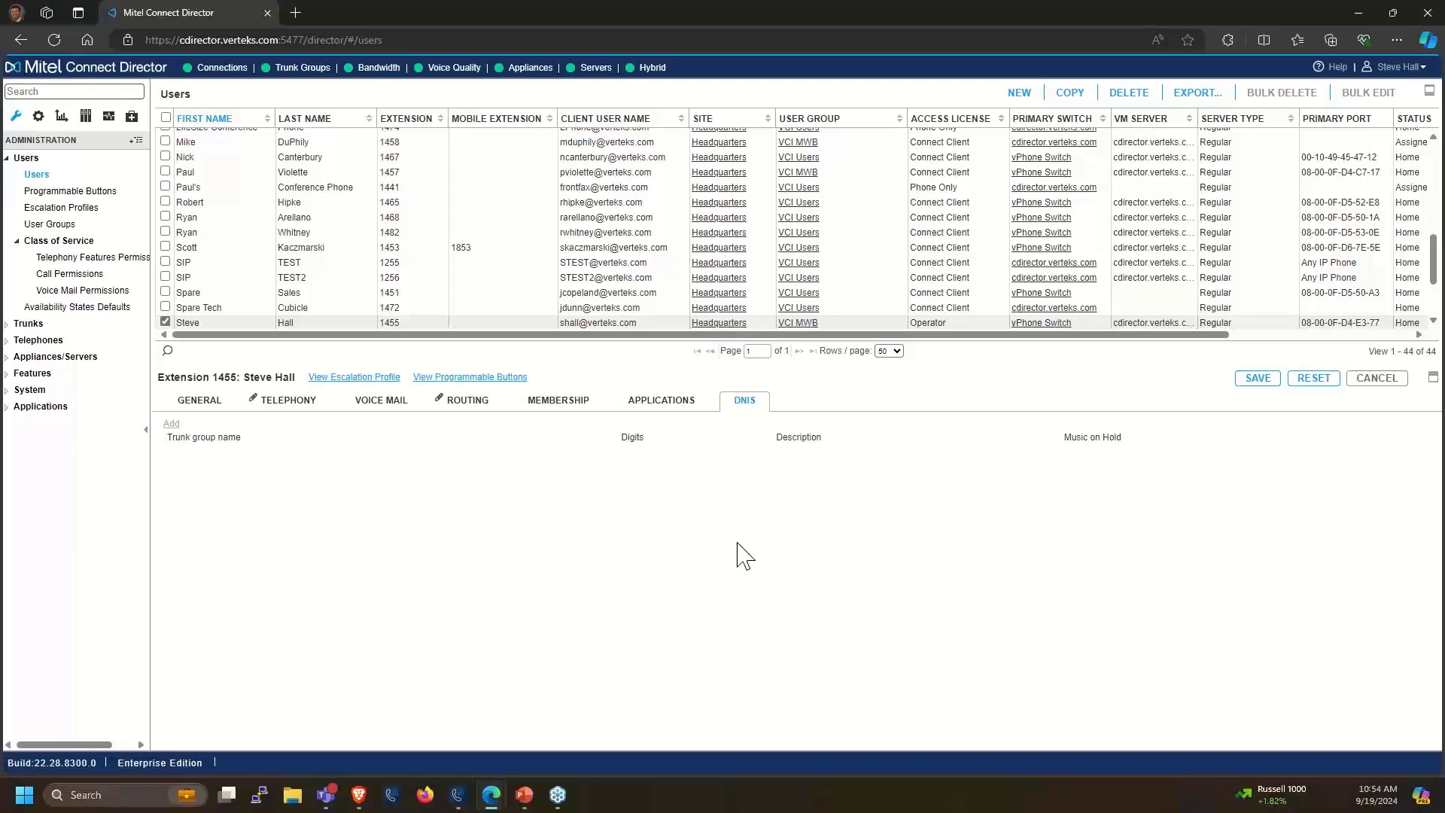
pyautogui.click(207, 408)
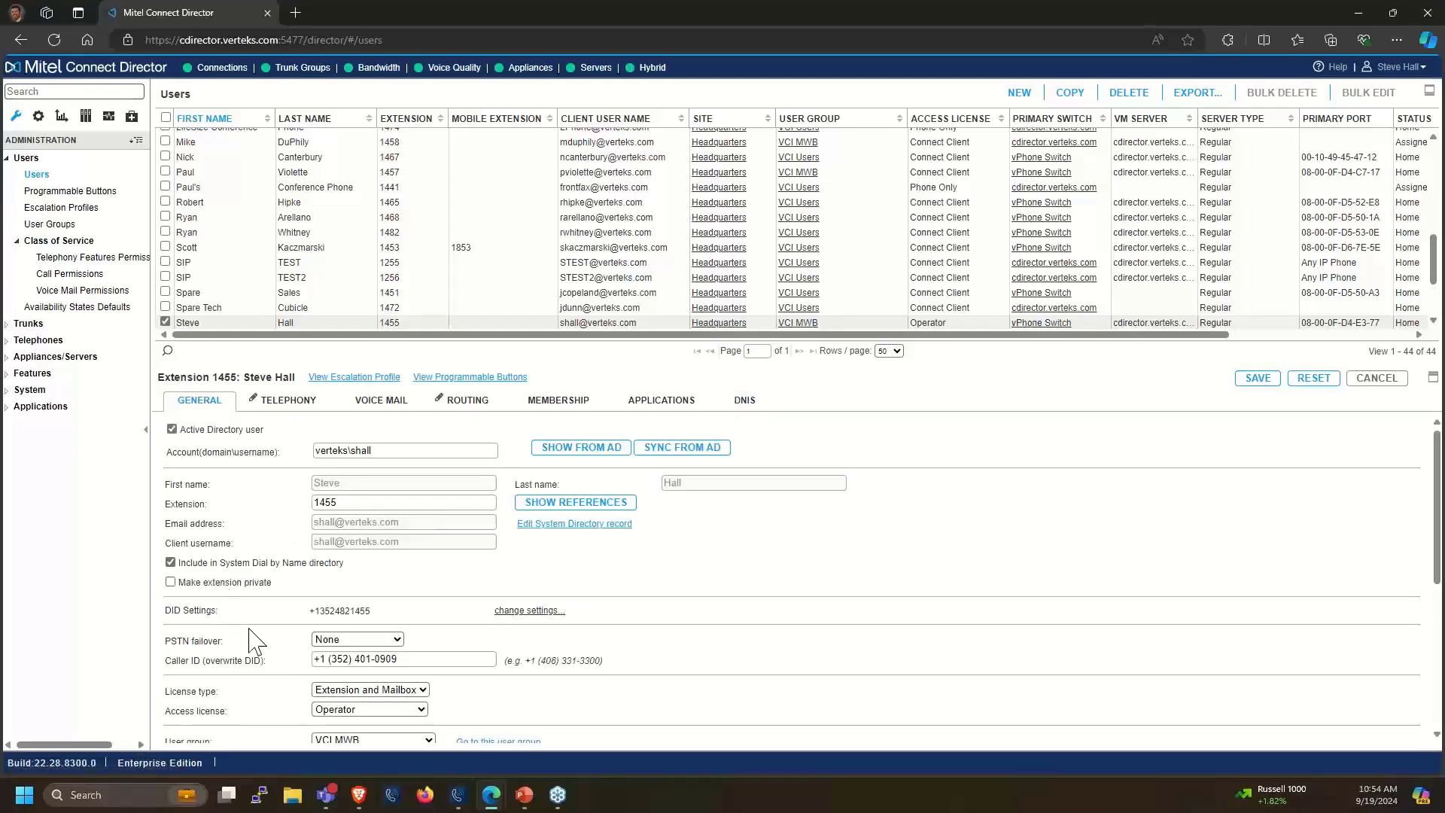
pyautogui.moveTo(173, 610); pyautogui.dragTo(371, 612)
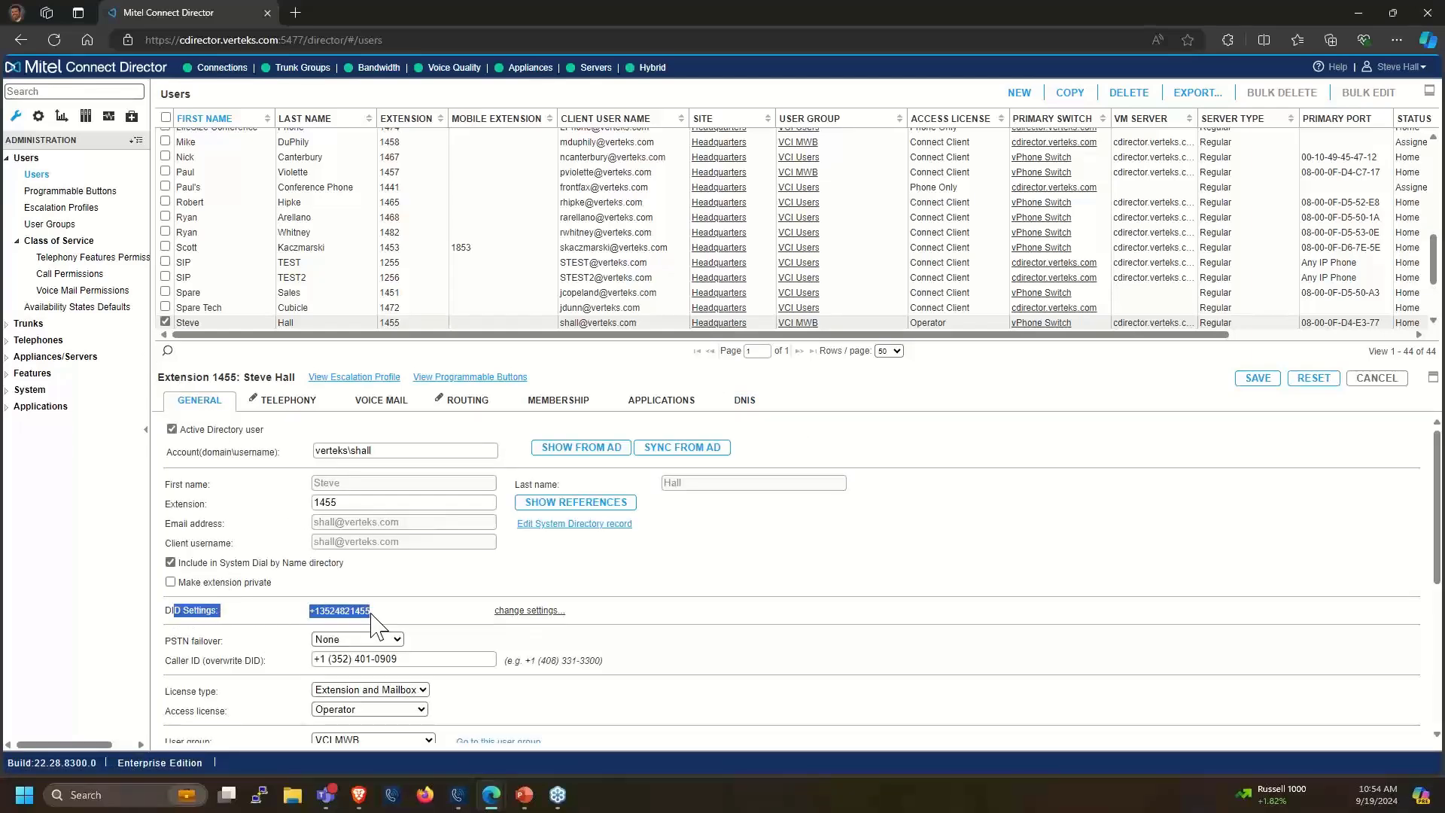
pyautogui.click(742, 401)
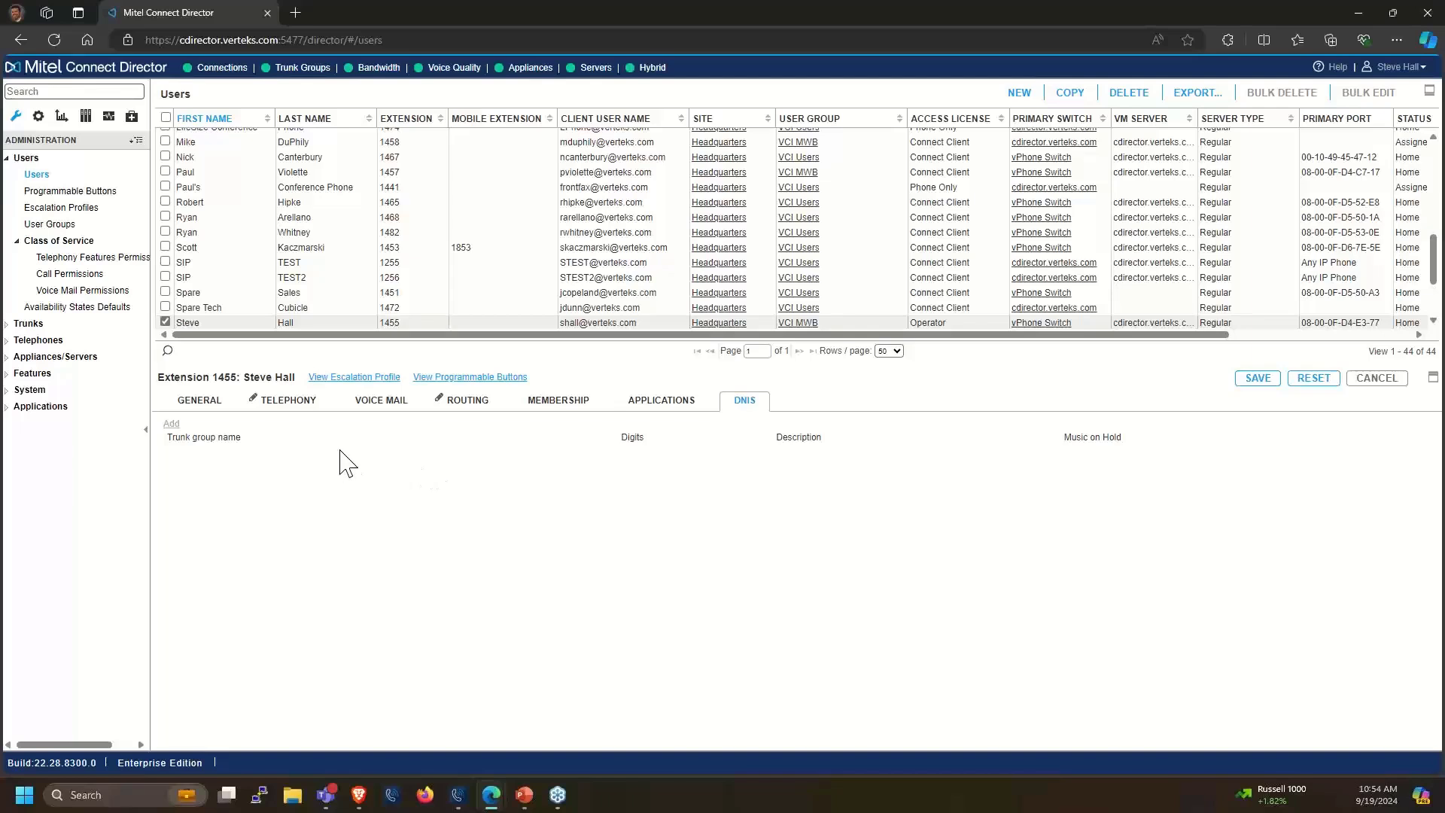
pyautogui.click(200, 405)
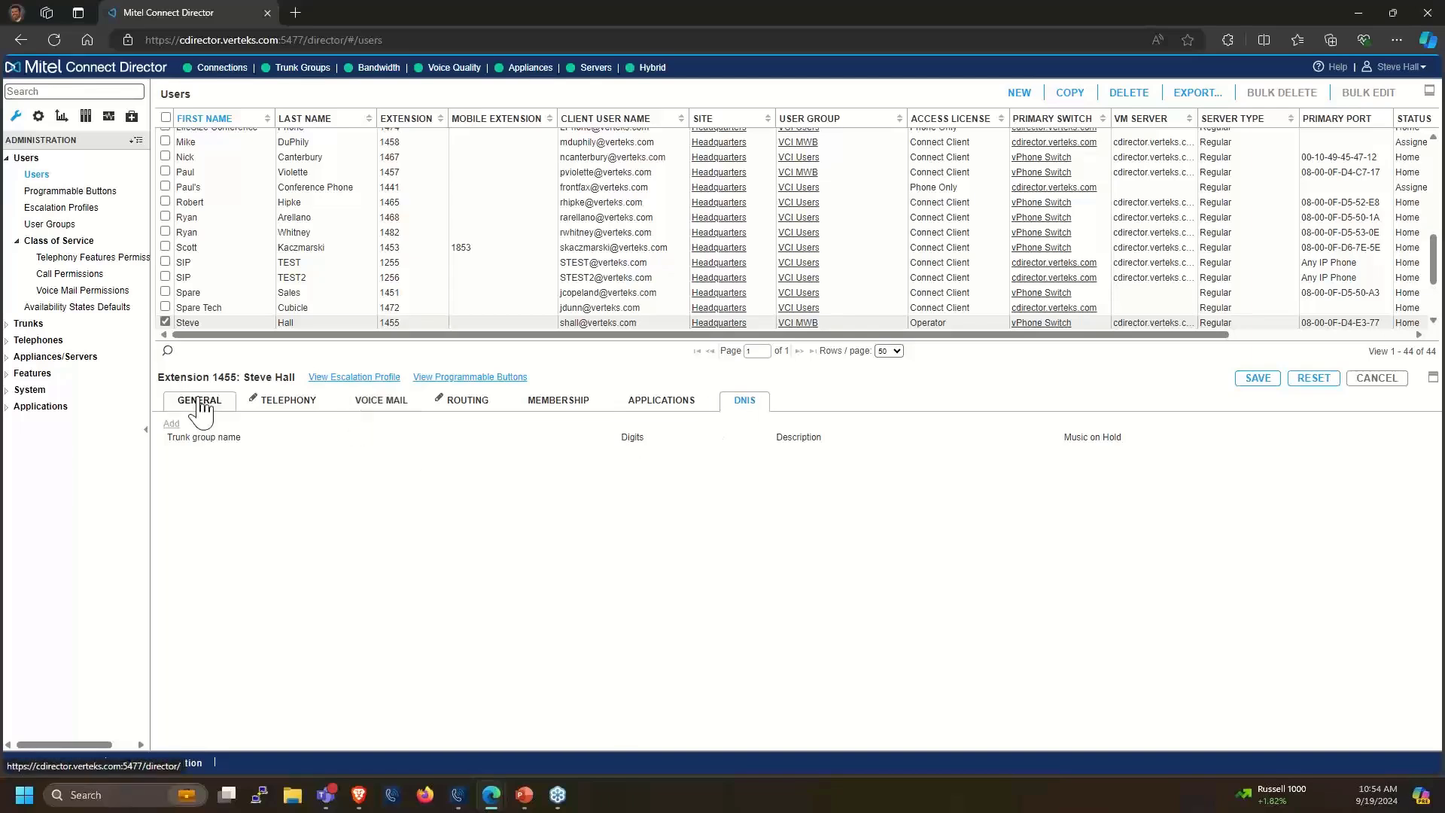